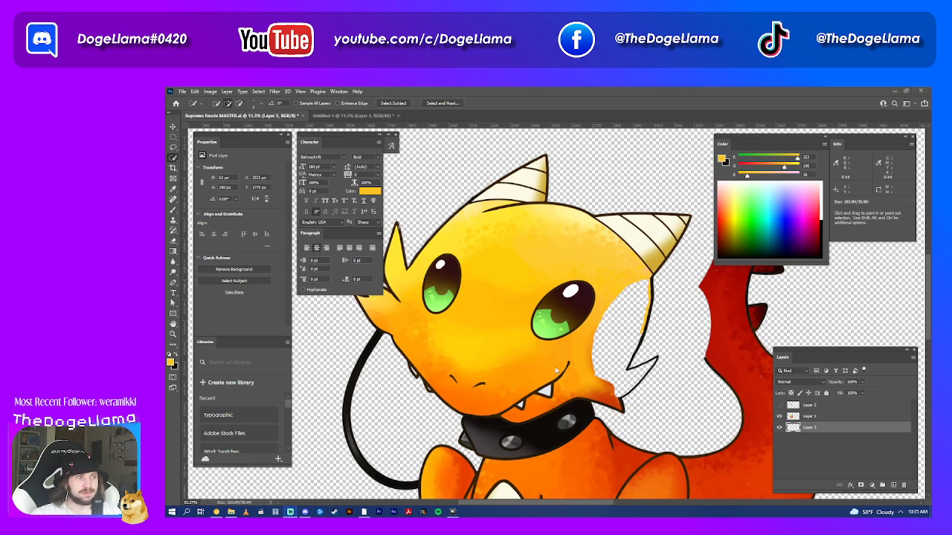
- Switch from Photoshop to the Dead by Daylight game using the taskbar
left_click(455, 513)
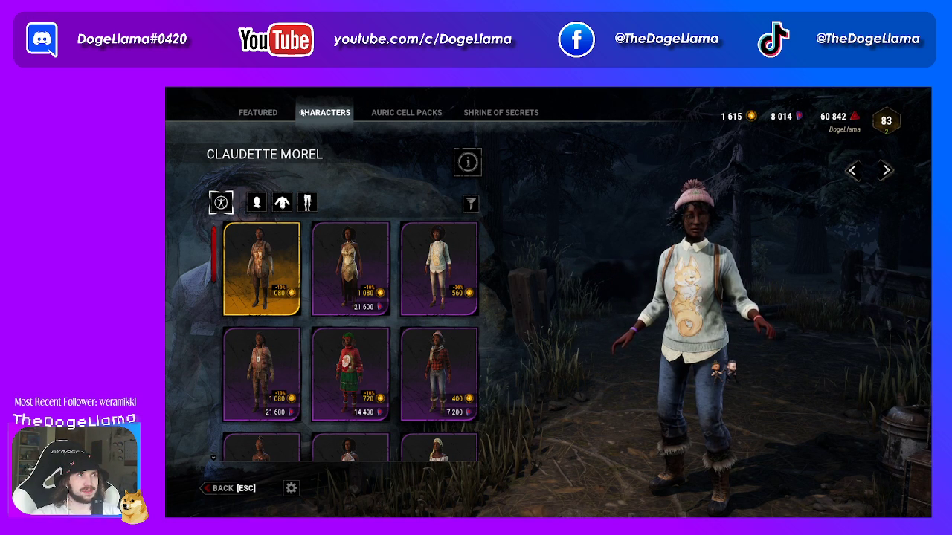
- Open Meg Thomas's outfit page from the character roster, then return to Photoshop
left_click(301, 112)
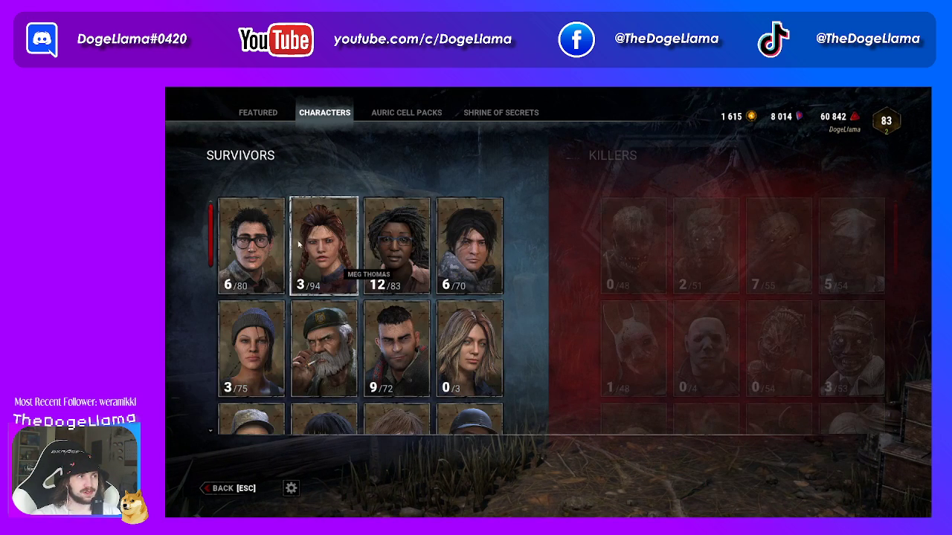
left_click(319, 243)
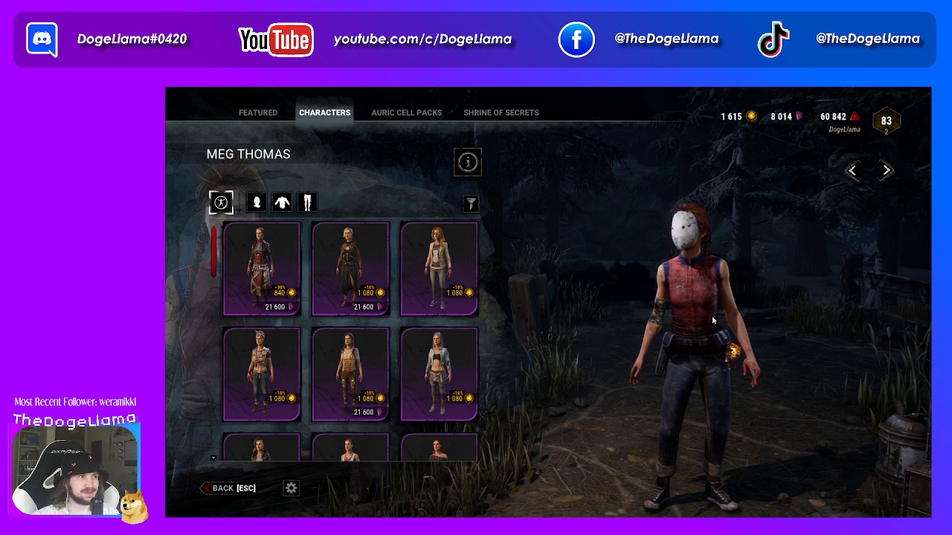
key("super")
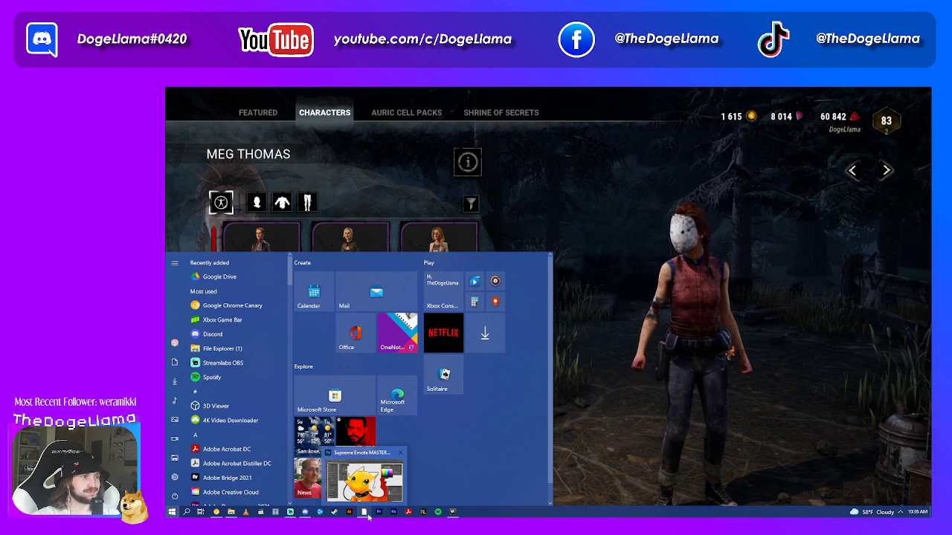
left_click(366, 511)
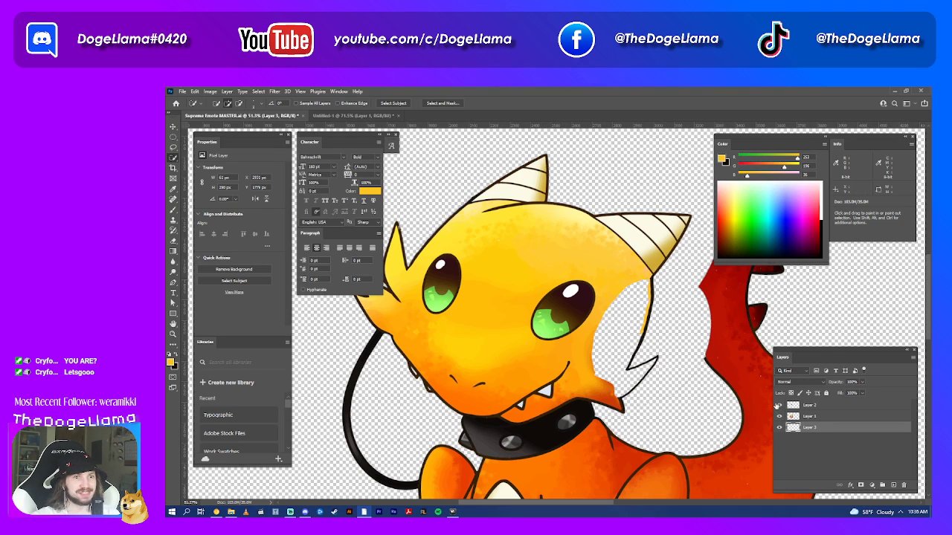
- Show Layer 2 to preview the dragon wearing red headphones, zooming the view
left_click(778, 405)
scroll(656, 402, "down", 1)
scroll(651, 400, "down", 1)
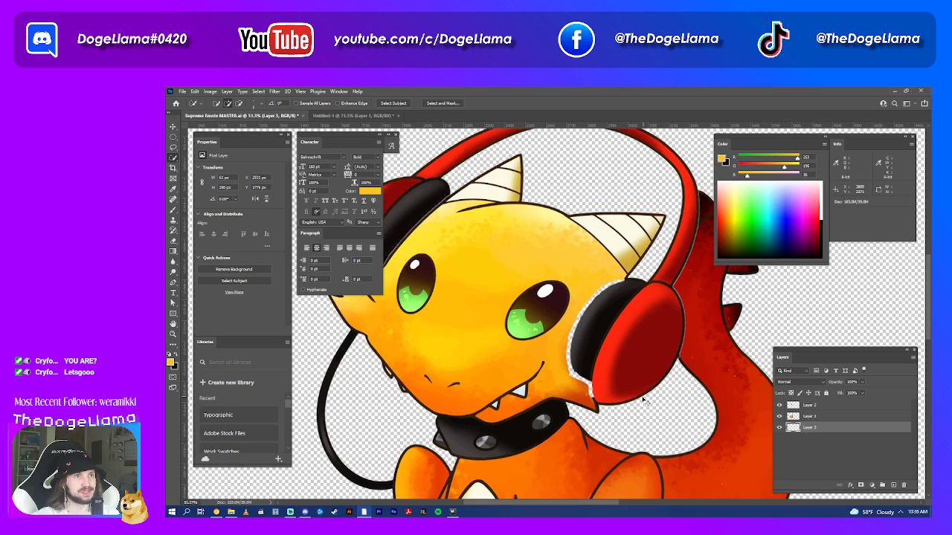
scroll(643, 398, "down", 2)
scroll(638, 398, "down", 1)
scroll(639, 398, "down", 1)
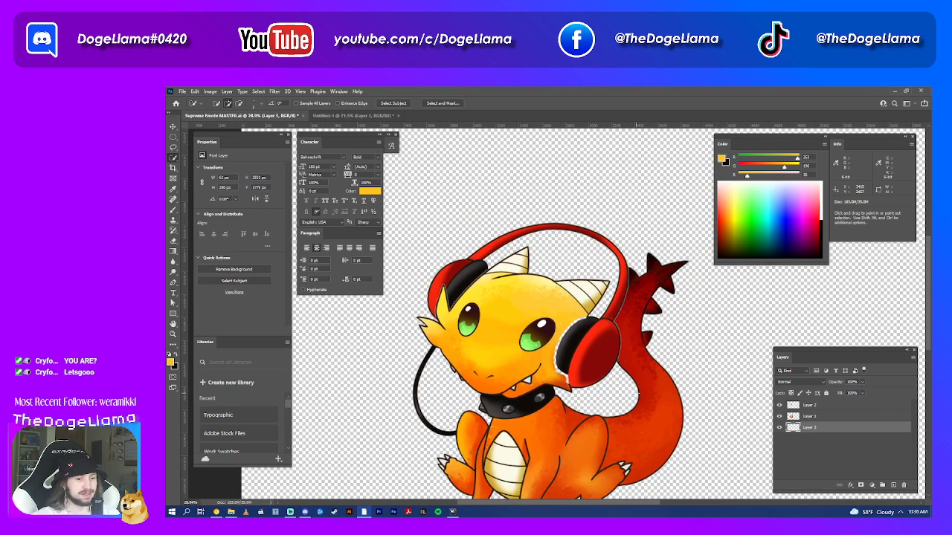
scroll(636, 394, "down", 1)
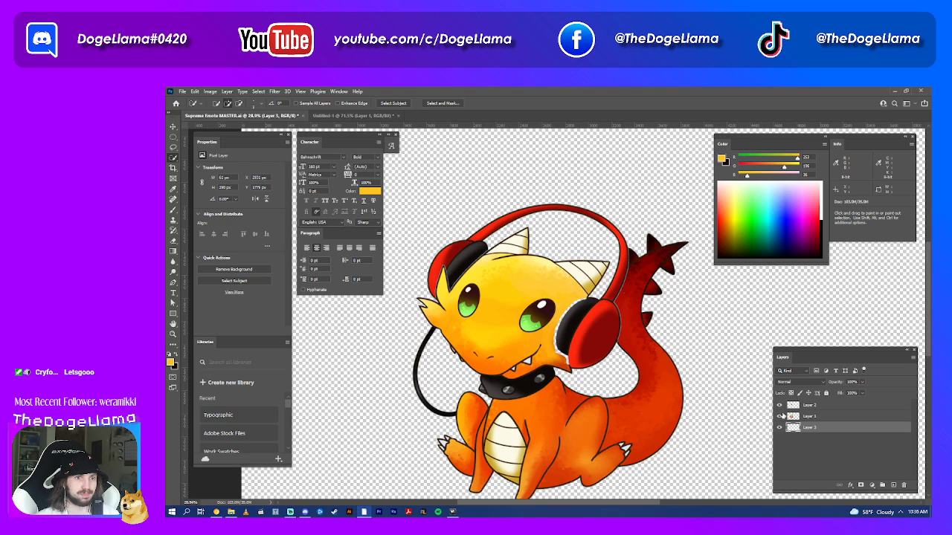
- Hide the red headphones layer again and switch back to the game's Meg Thomas page
left_click(779, 405)
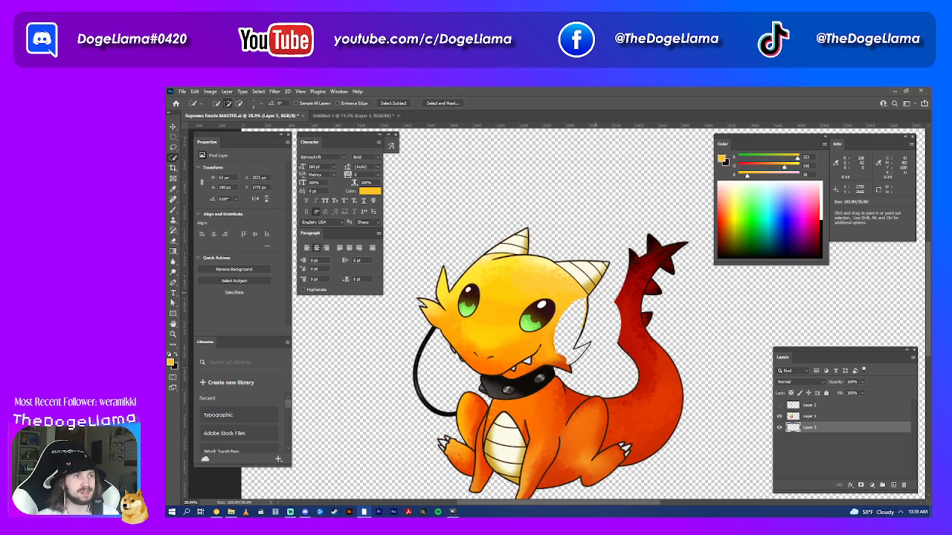
scroll(568, 349, "up", 5)
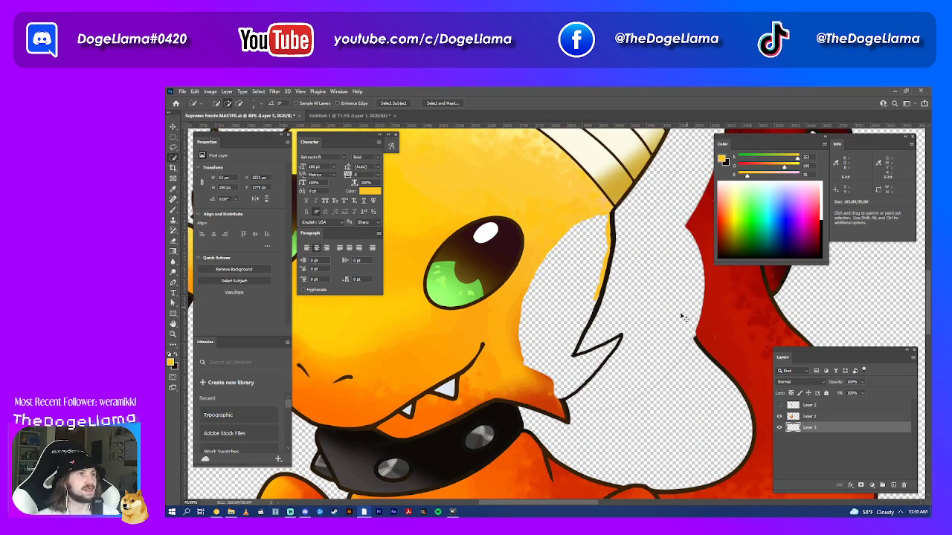
scroll(682, 317, "left", 2)
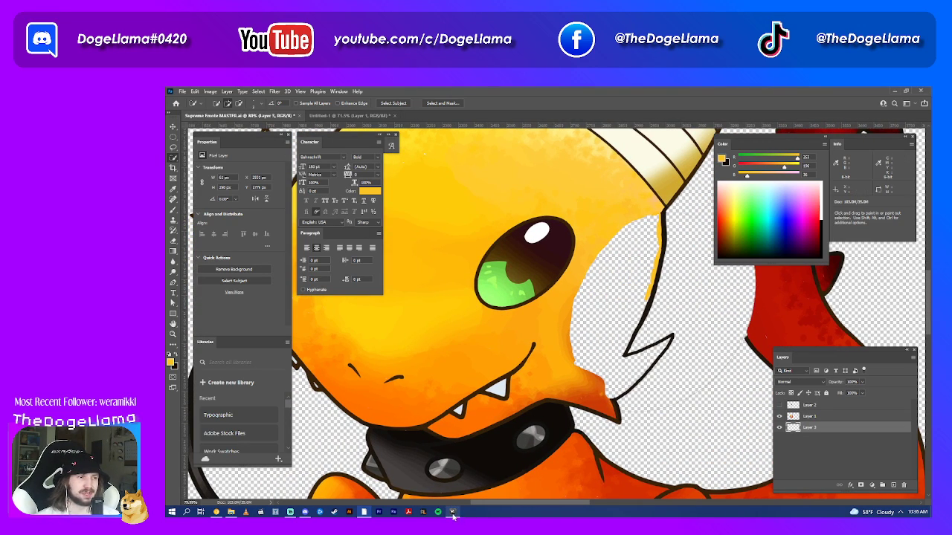
left_click(452, 512)
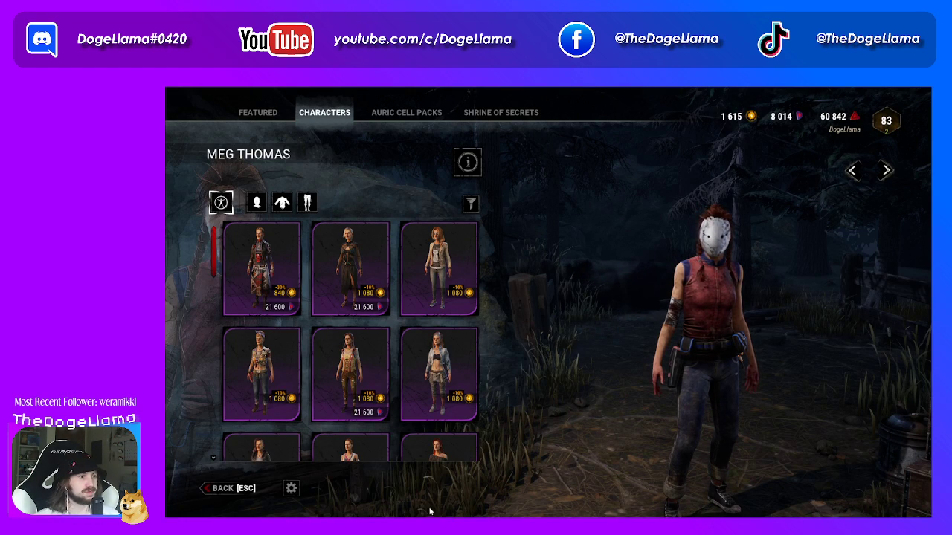
key("super")
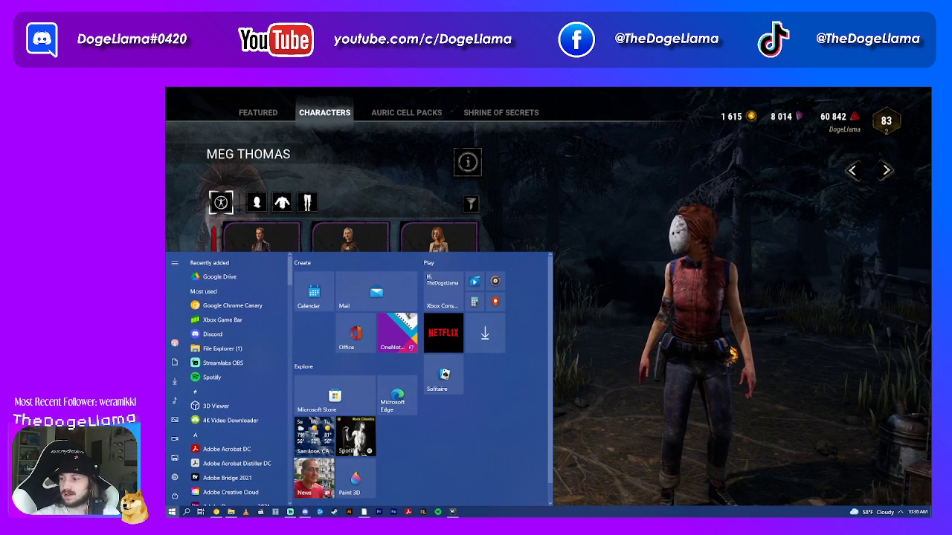
key("Escape")
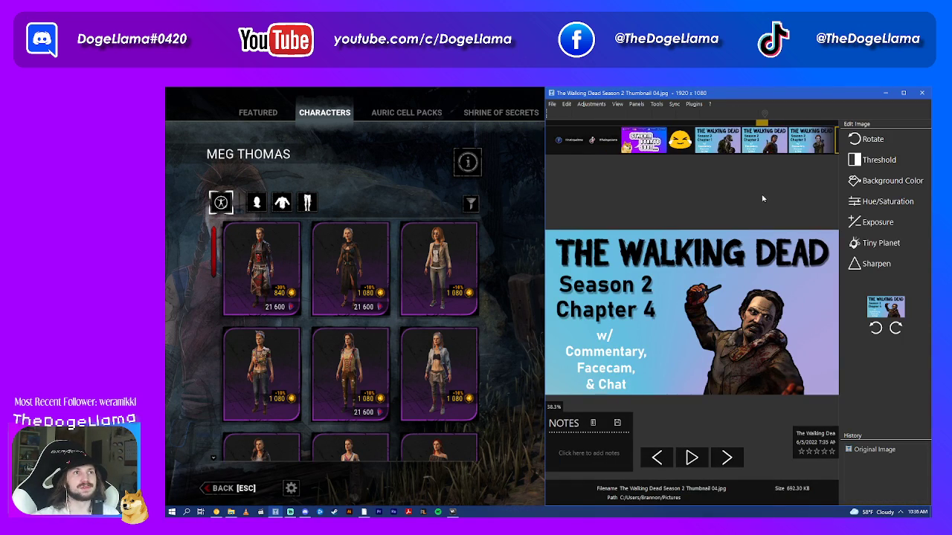
left_click(727, 146)
left_click(745, 147)
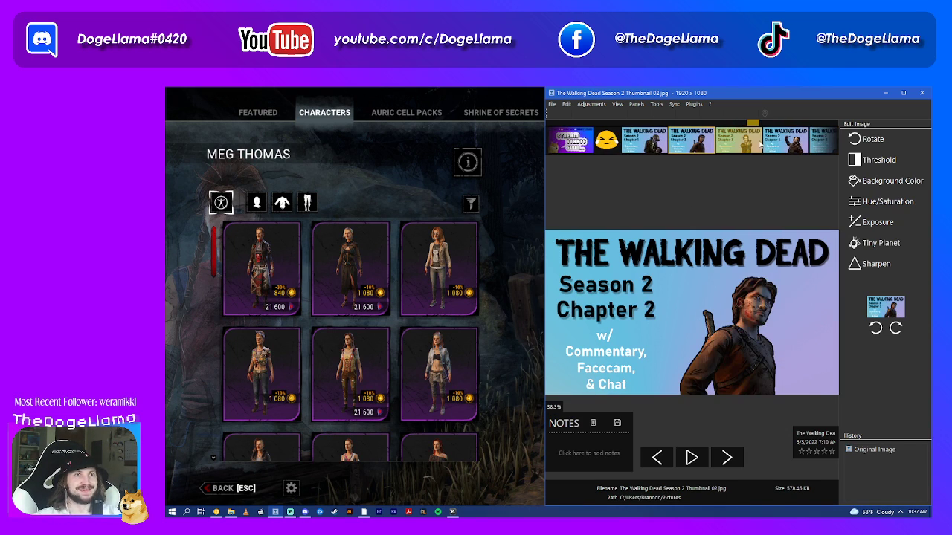
left_click(744, 147)
left_click(744, 146)
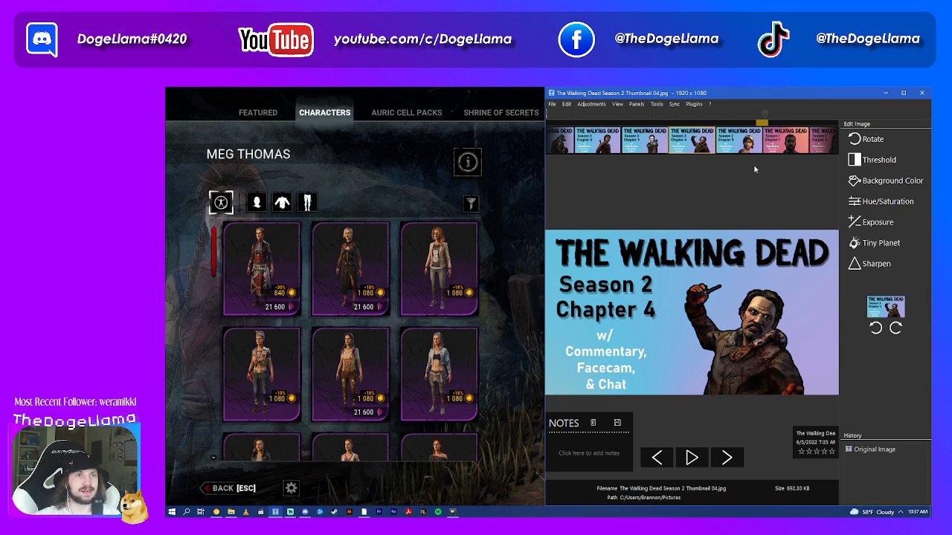
left_click(777, 137)
left_click(777, 138)
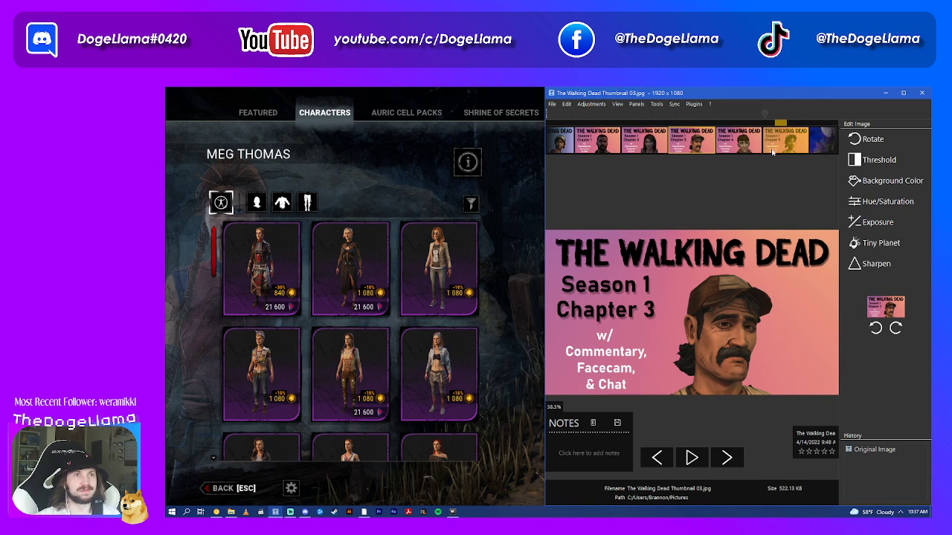
left_click(750, 150)
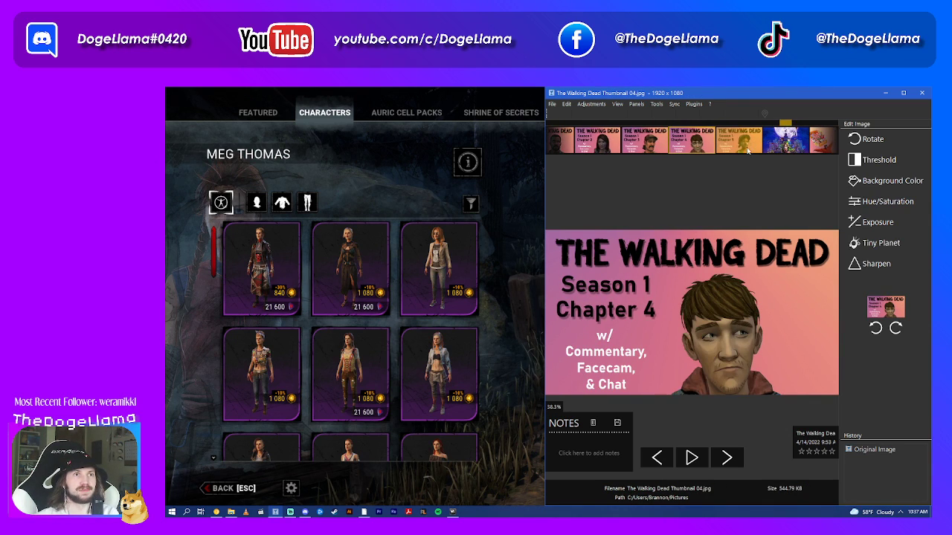
left_click(645, 148)
left_click(645, 149)
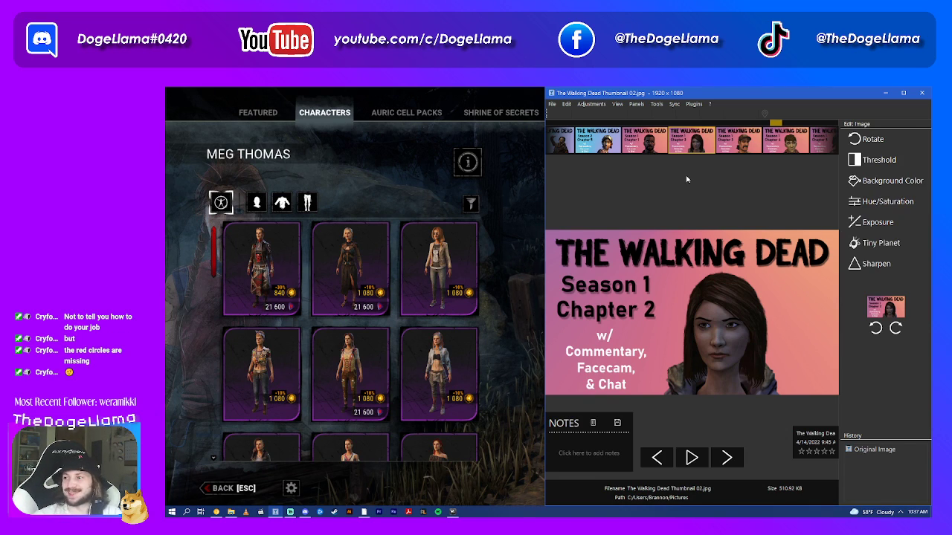
left_click(429, 90)
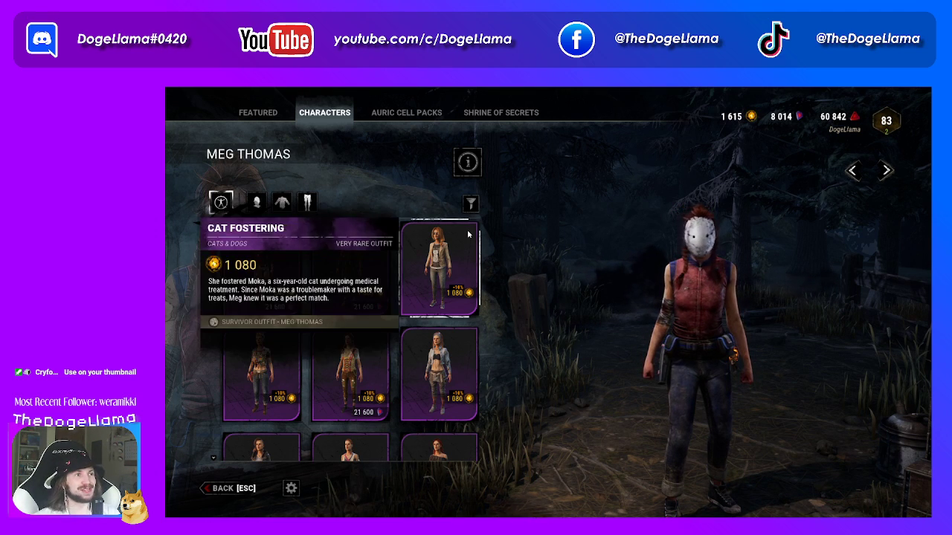
- Capture the screen showing Meg Thomas in her outfit and return to Photoshop
key("super")
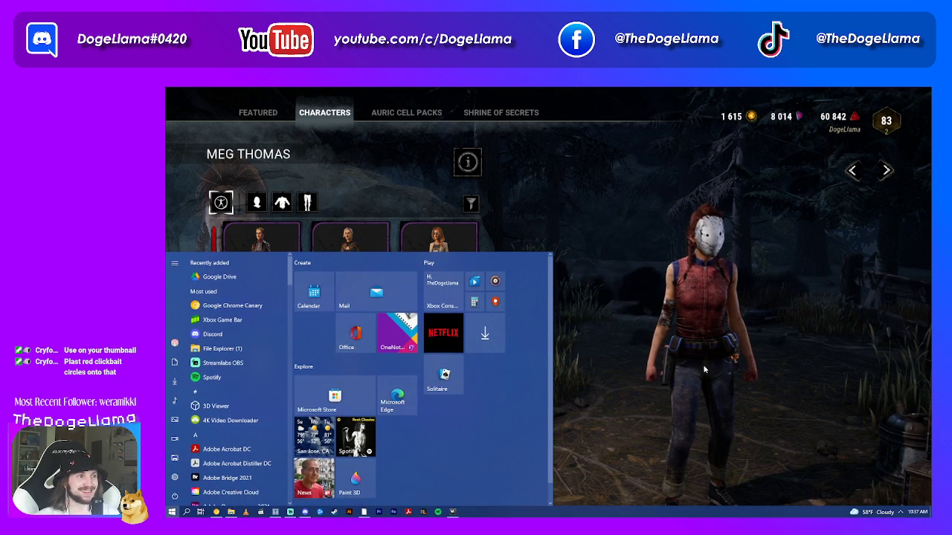
key("Escape")
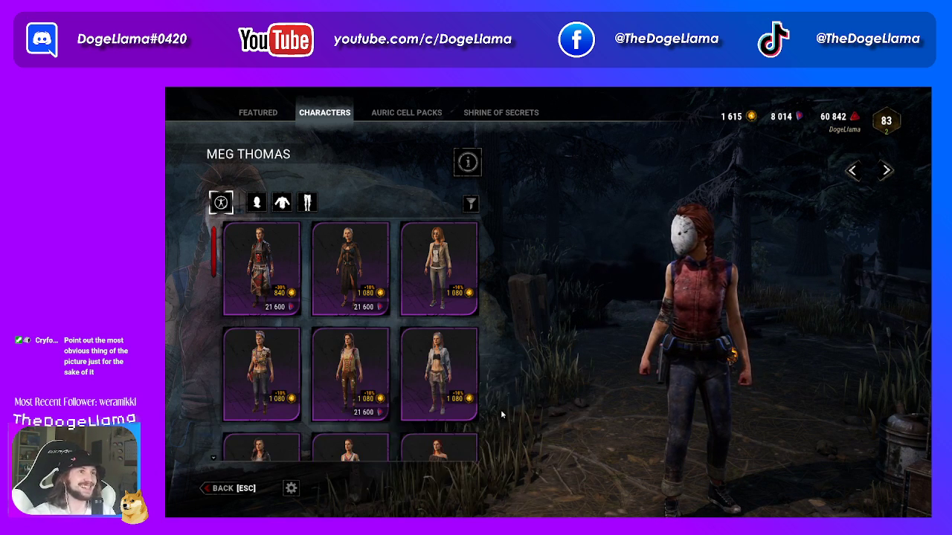
key("super")
key("alt+Tab")
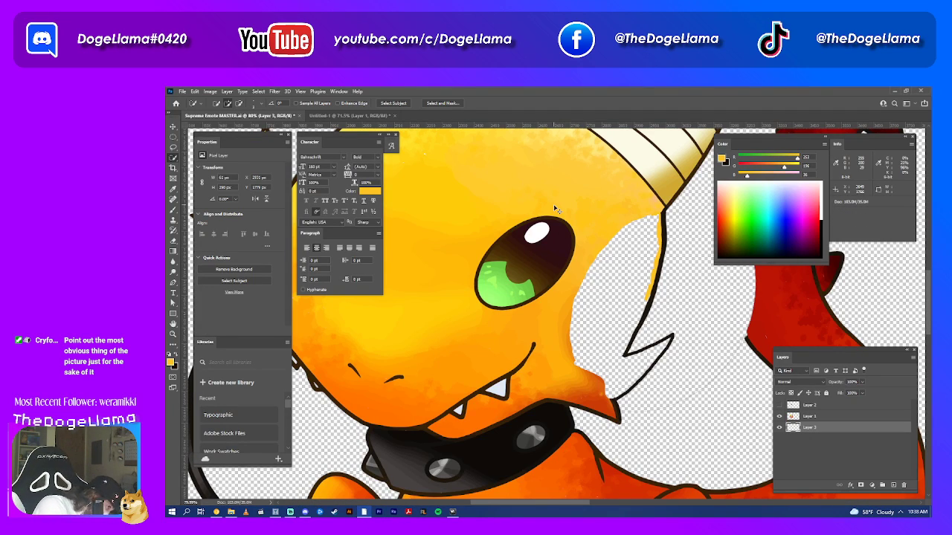
- Create a new Clipboard-sized document and paste the Meg Thomas game screenshot into it
key("ctrl+n")
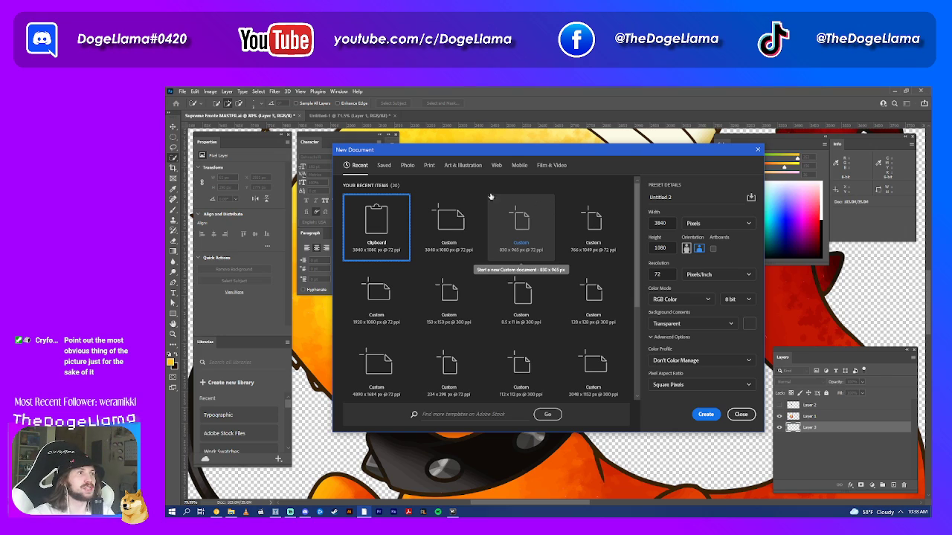
double_click(364, 249)
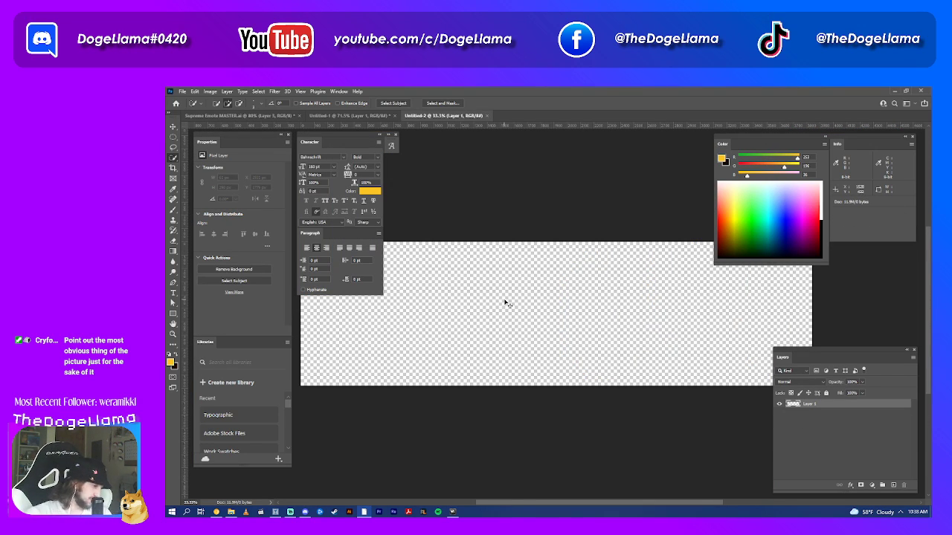
key("ctrl+v")
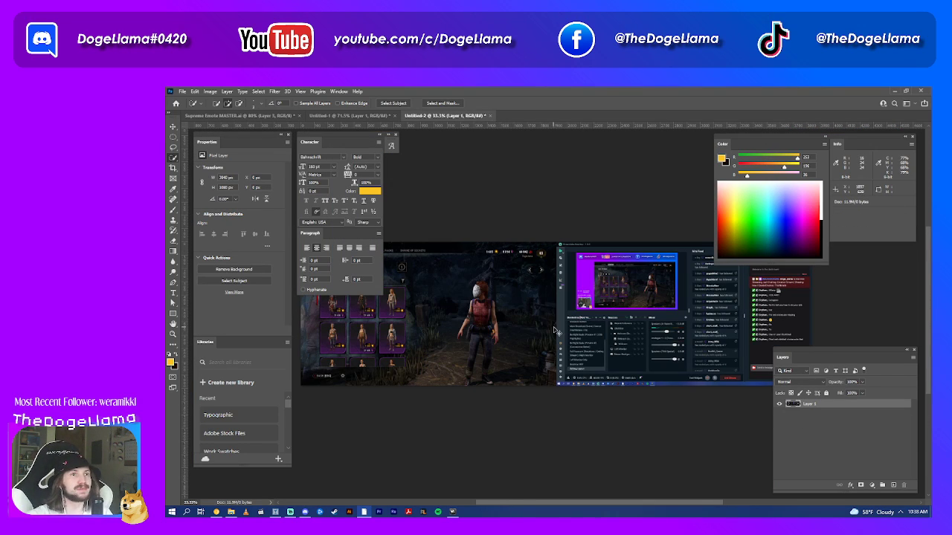
left_click_drag(540, 321, 546, 321)
- Crop the screenshot to a tall frame about 496 px wide around Meg Thomas
left_click(172, 168)
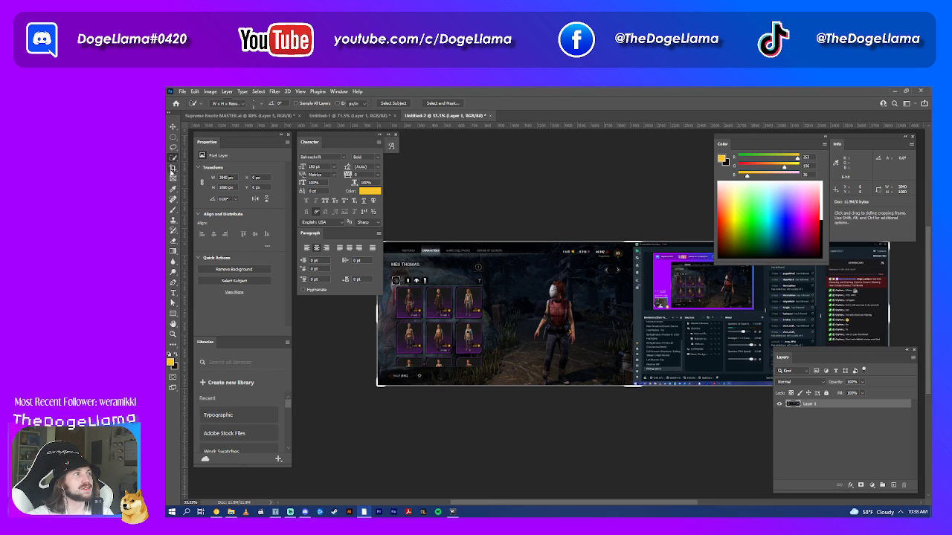
left_click_drag(523, 273, 578, 386)
scroll(578, 339, "up", 2)
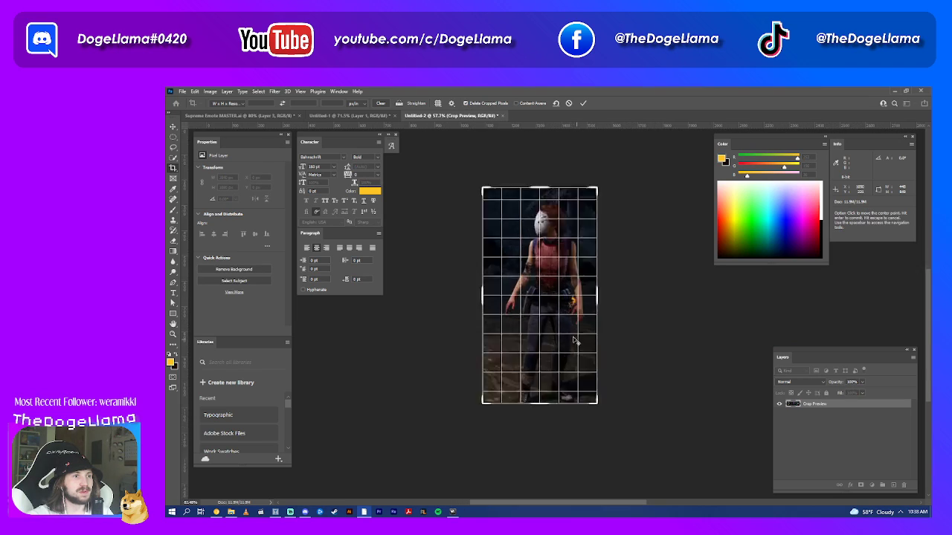
scroll(575, 340, "up", 3)
scroll(572, 337, "down", 2)
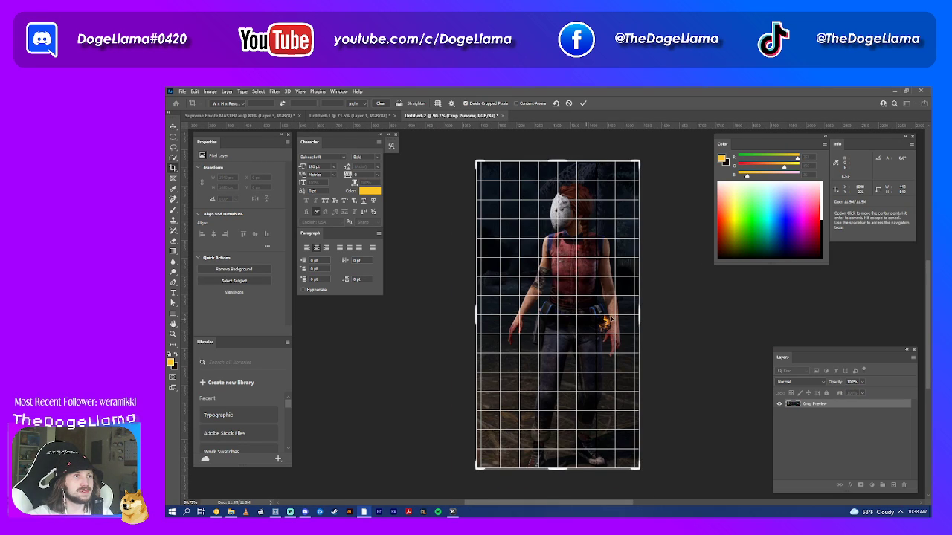
left_click_drag(644, 317, 648, 317)
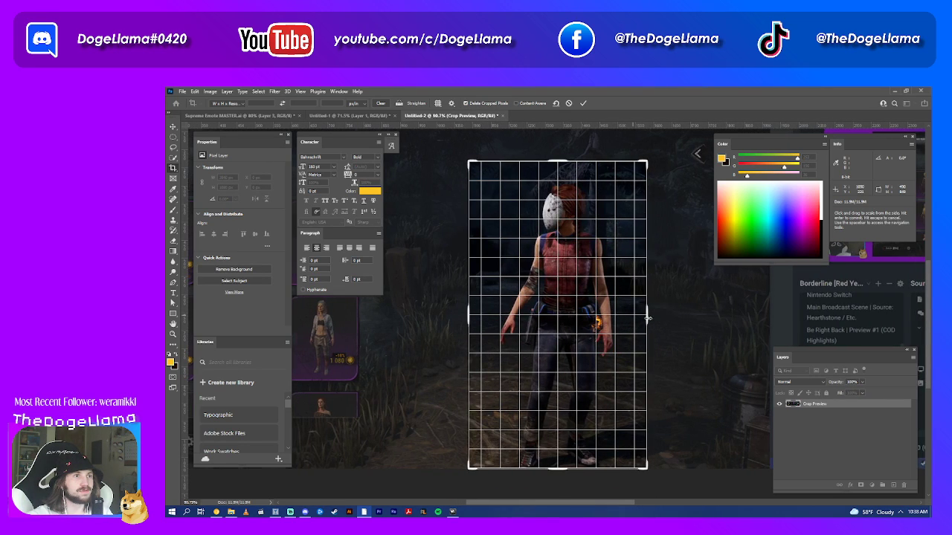
key("Return")
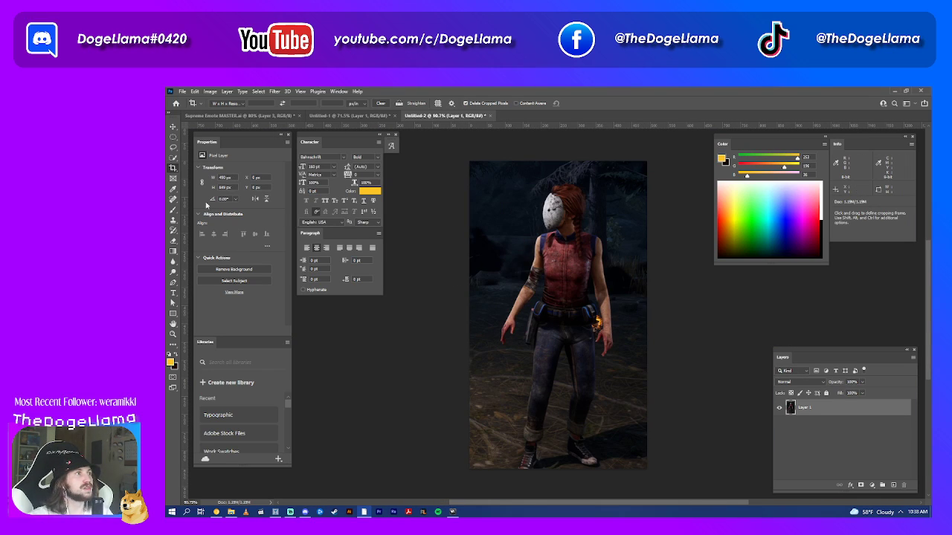
left_click(172, 158)
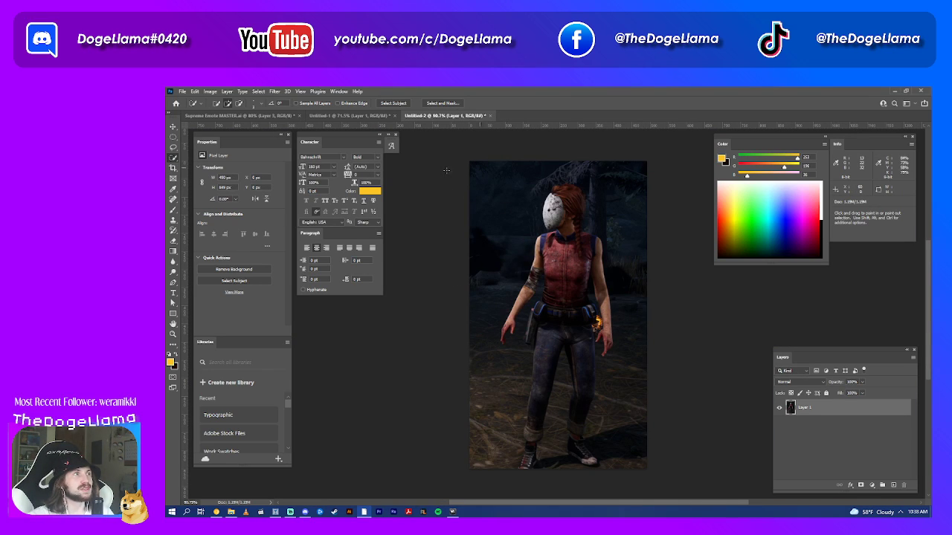
- Quick-select the dark background down the left side, subtracting the arm, forearm and fingers
mouse_move(493, 167)
left_mouse_down()
mouse_move(470, 401)
mouse_move(486, 362)
mouse_move(507, 432)
left_mouse_up()
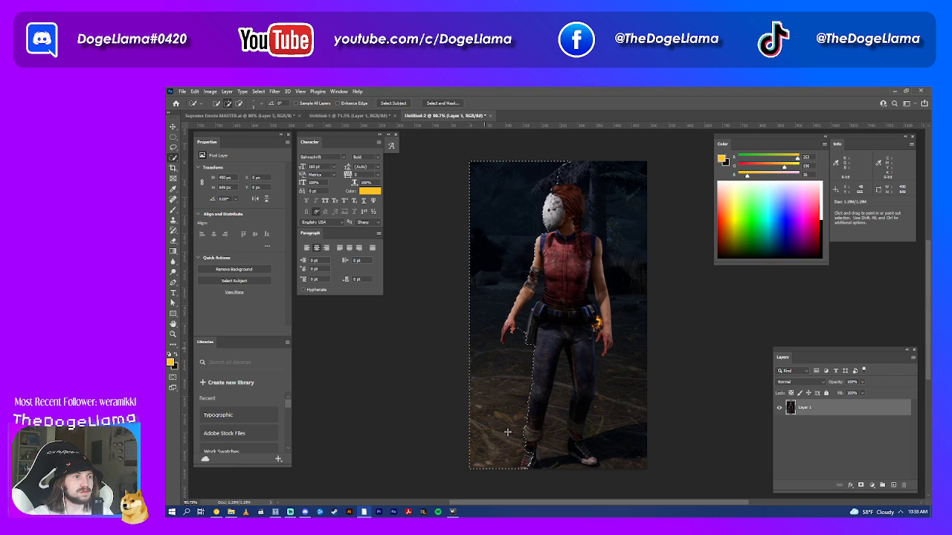
scroll(529, 374, "up", 3)
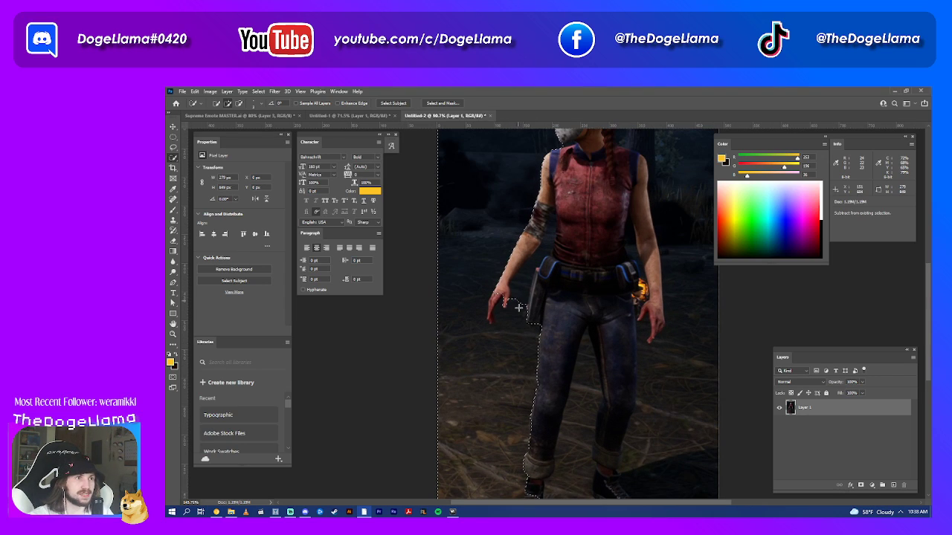
mouse_move(518, 307)
left_mouse_down()
mouse_move(551, 220)
mouse_move(518, 259)
left_mouse_up()
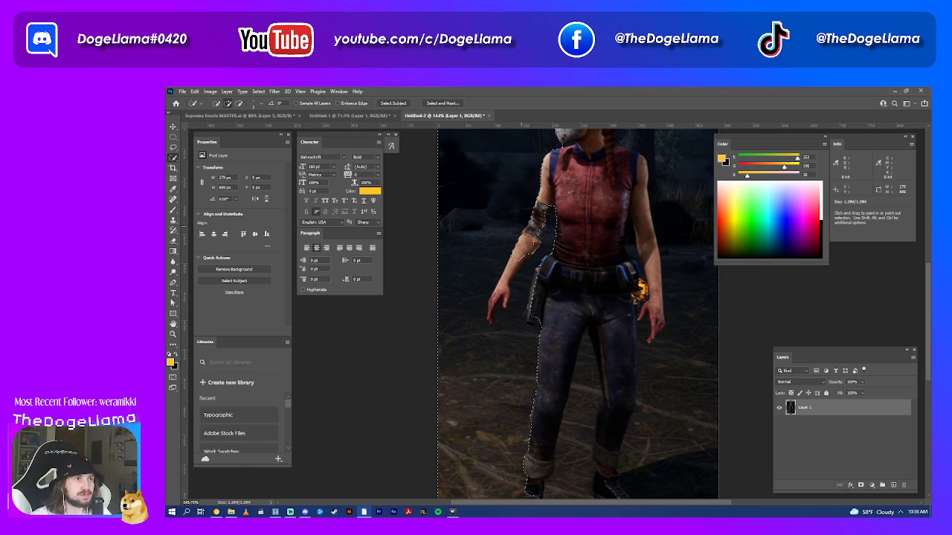
left_click_drag(526, 252, 505, 276)
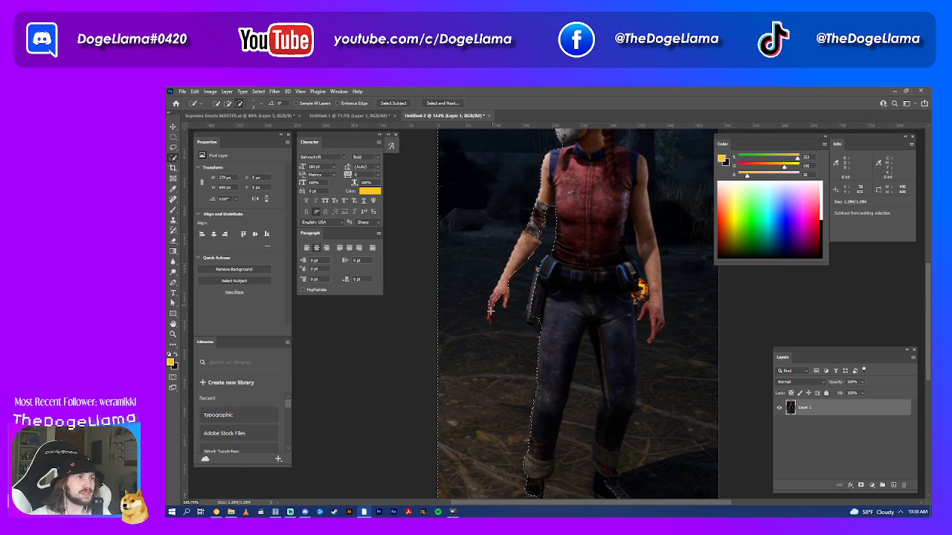
left_click_drag(490, 311, 500, 299)
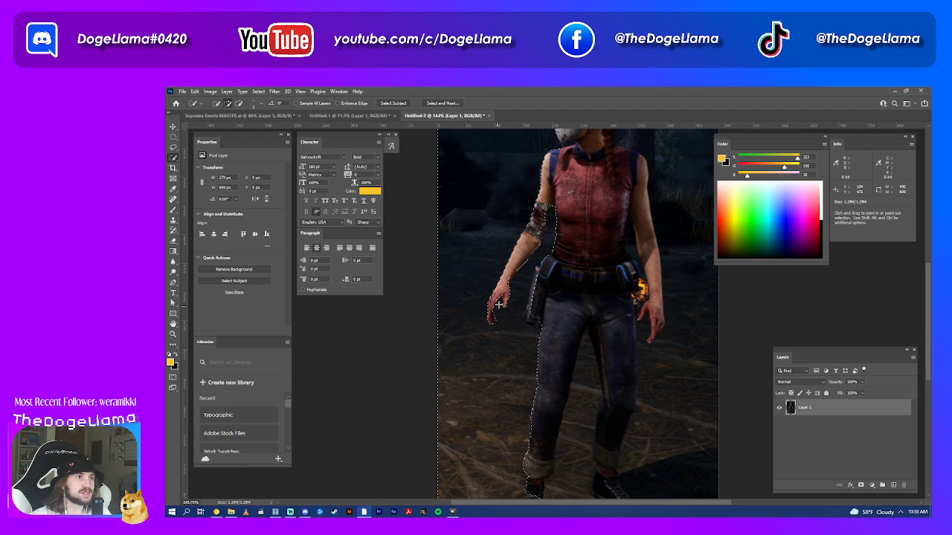
- Bring the head and upper body into view and zoom in with subtract mode ready
left_click_drag(559, 284, 522, 325)
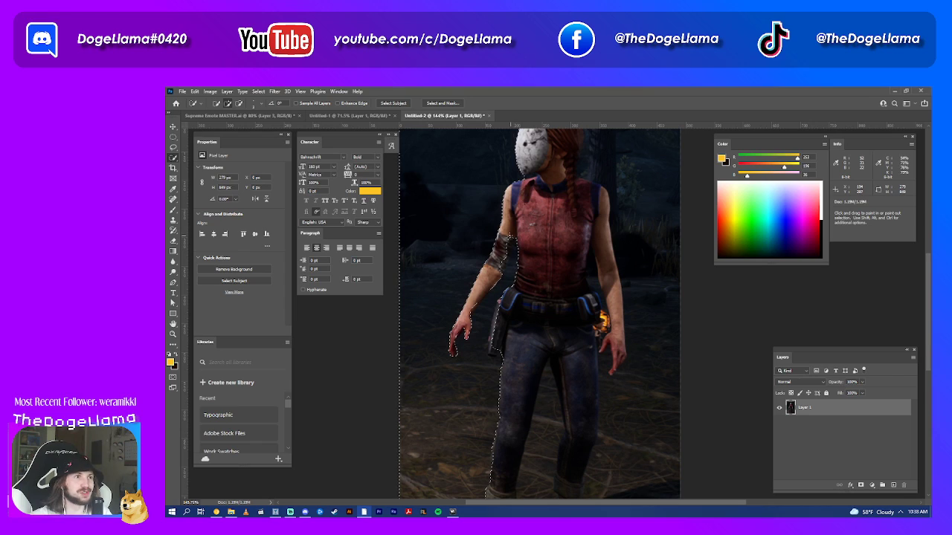
key("alt")
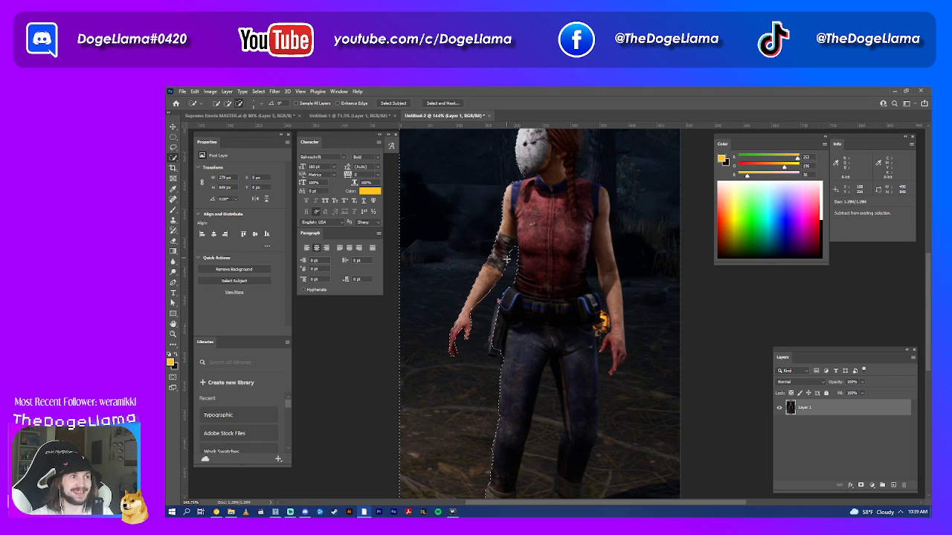
scroll(491, 312, "up", 1)
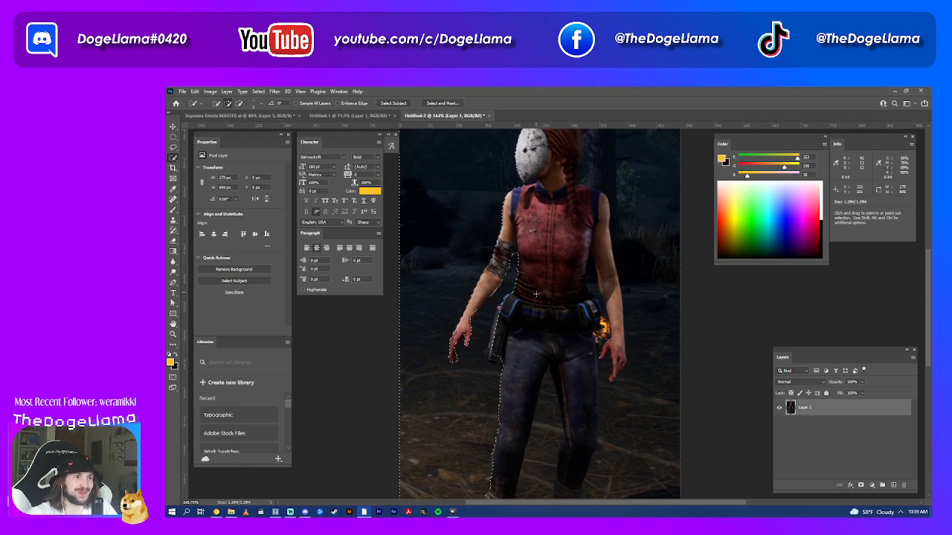
scroll(484, 334, "up", 1)
scroll(475, 354, "up", 1)
scroll(476, 353, "up", 1)
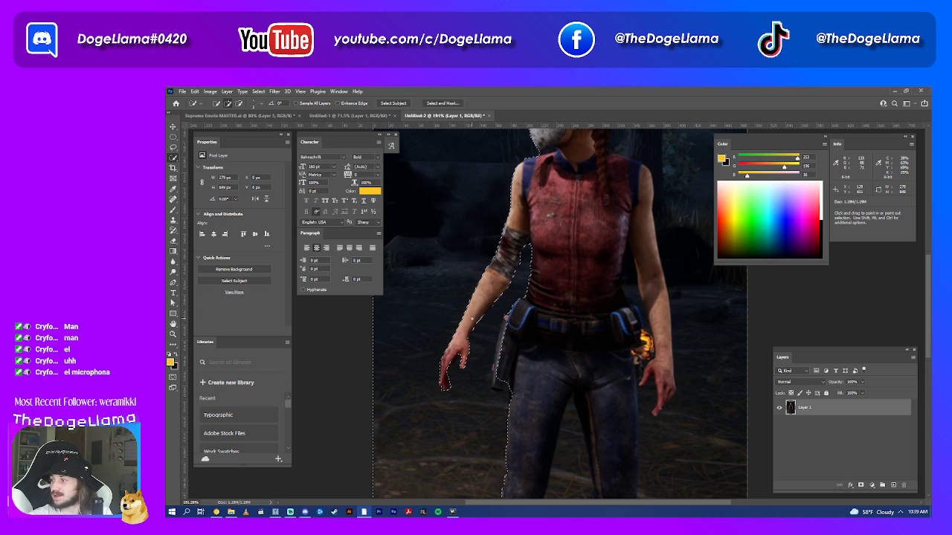
key("ctrl+d")
- Dismiss the Start menu and switch to the Dead by Daylight game
key("super")
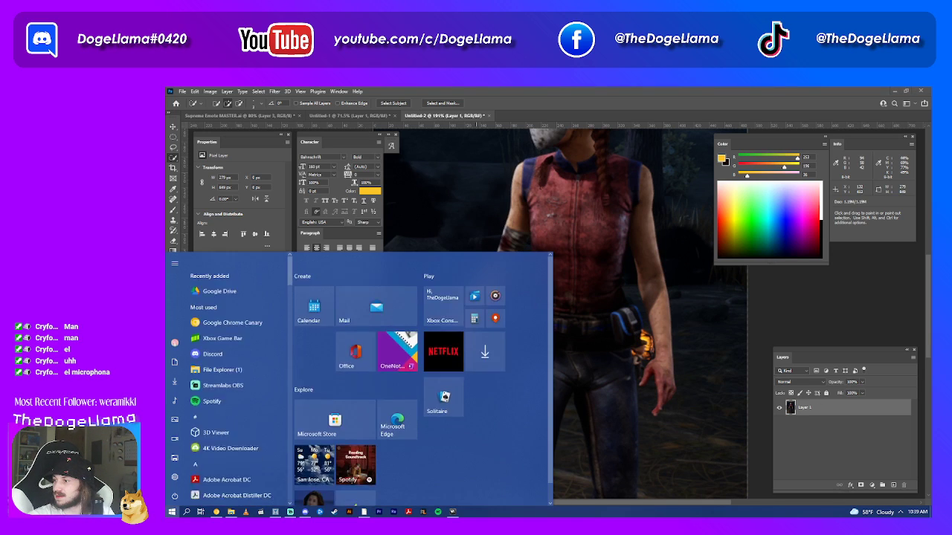
key("super")
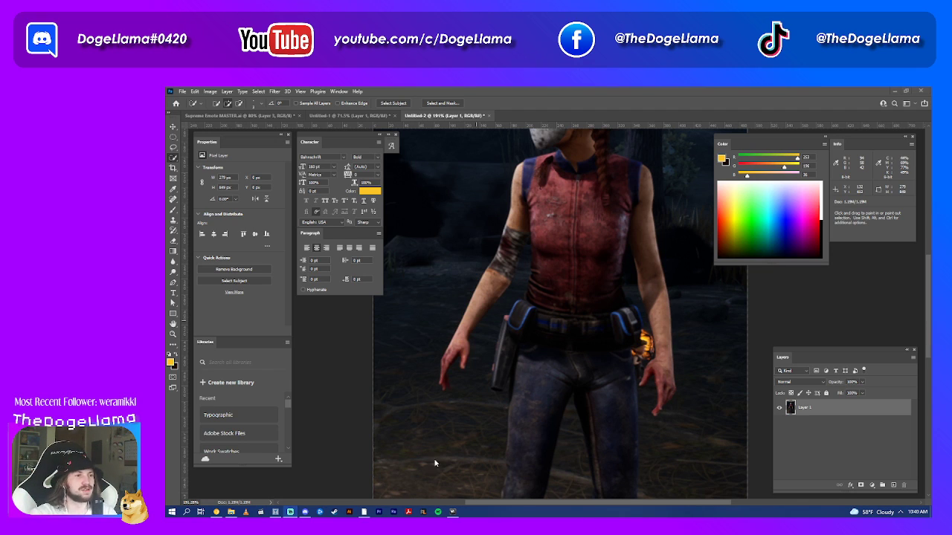
left_click(452, 511)
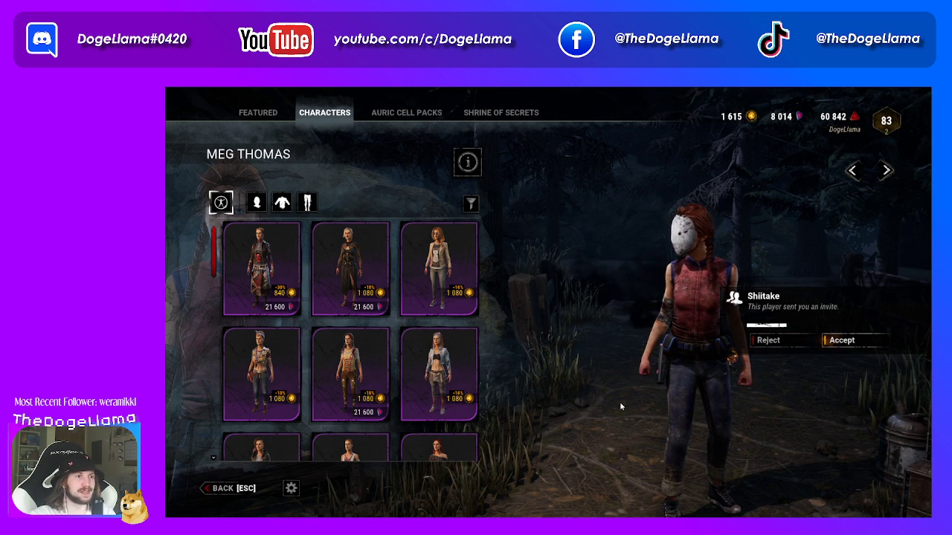
- Leave the game's Meg Thomas page and return to the Photoshop document
key("super")
left_click(363, 512)
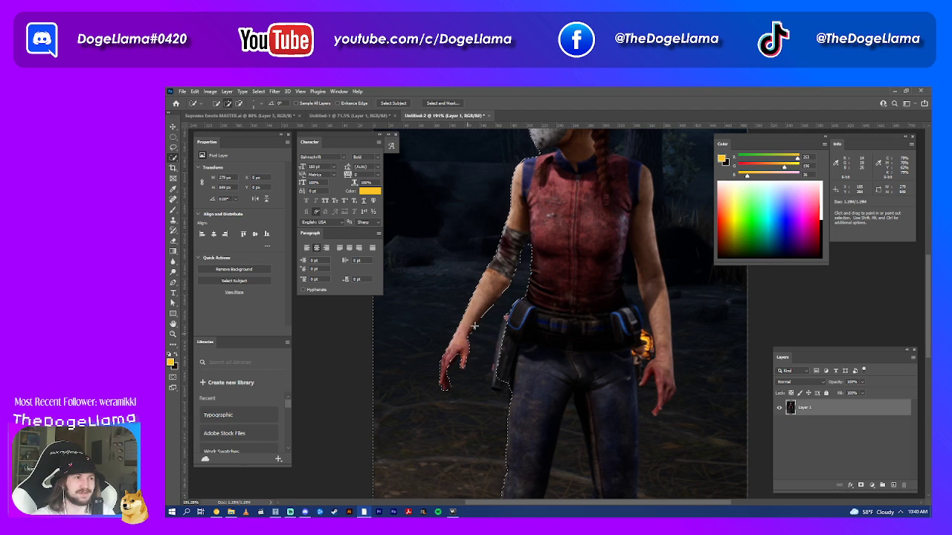
- Zoom down to the feet and refine the selection edge around the left shoe
key("alt")
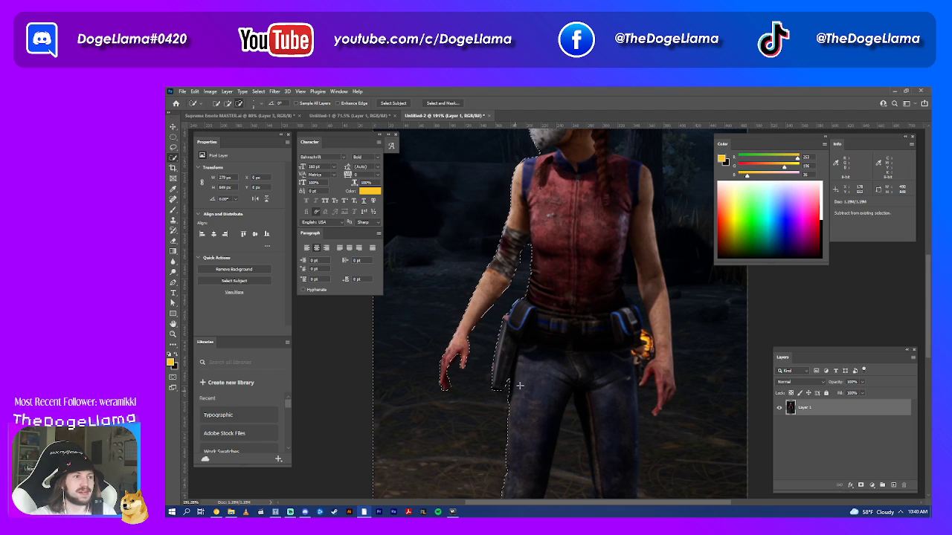
scroll(521, 380, "down", 1)
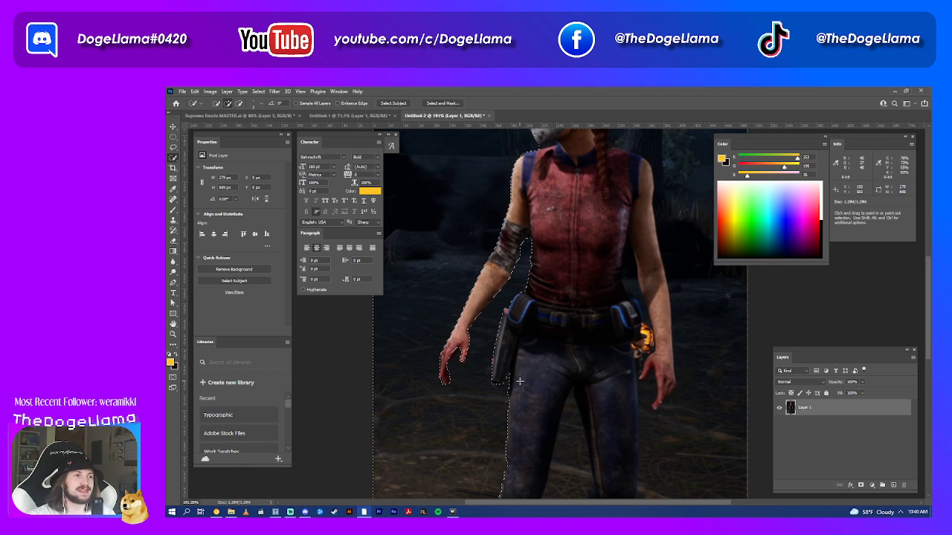
scroll(507, 362, "down", 3)
scroll(507, 364, "down", 2)
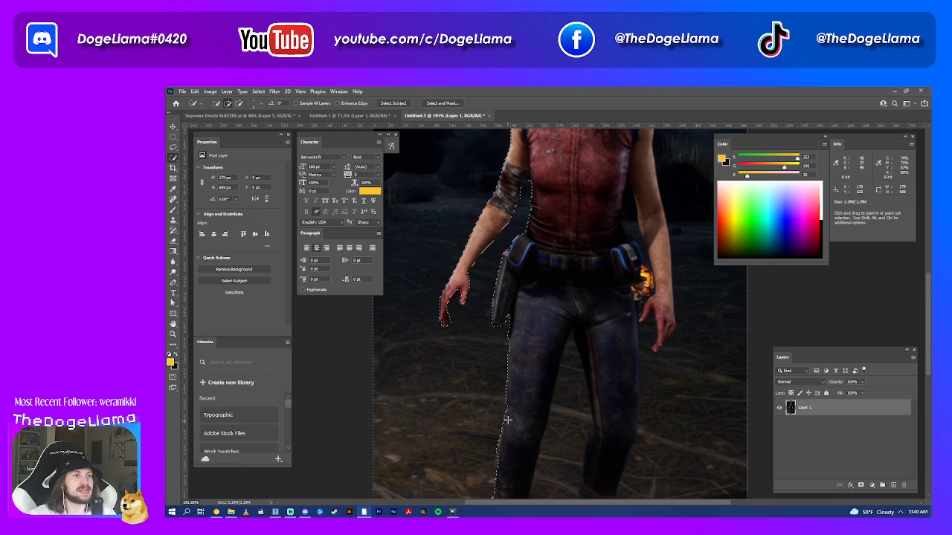
scroll(507, 394, "down", 2)
key("alt")
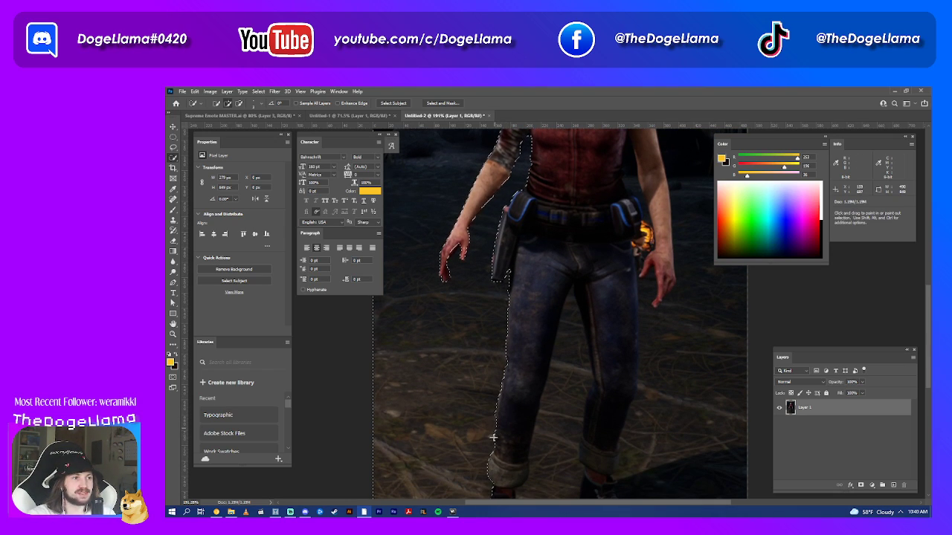
scroll(491, 443, "down", 1)
scroll(487, 432, "down", 1)
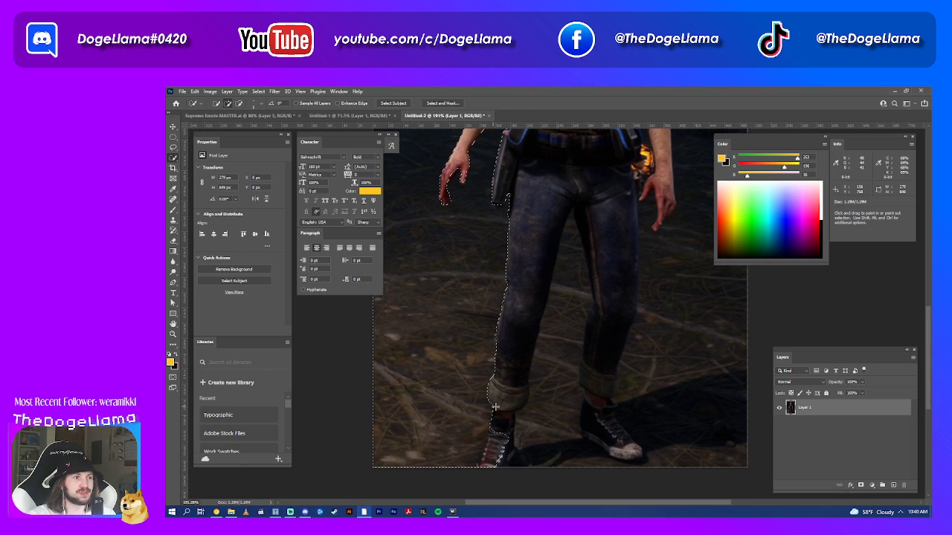
mouse_move(483, 420)
left_mouse_down()
mouse_move(480, 469)
mouse_move(505, 450)
left_mouse_up()
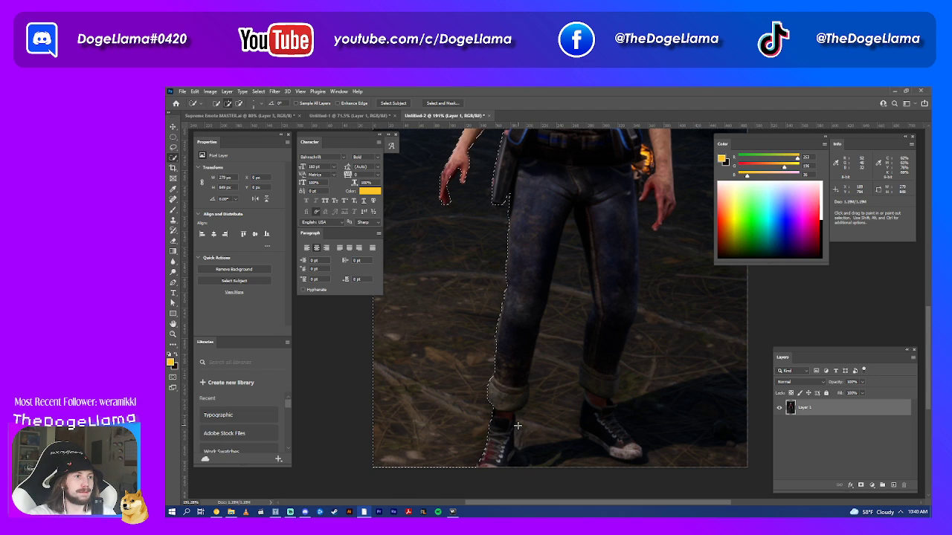
key("alt")
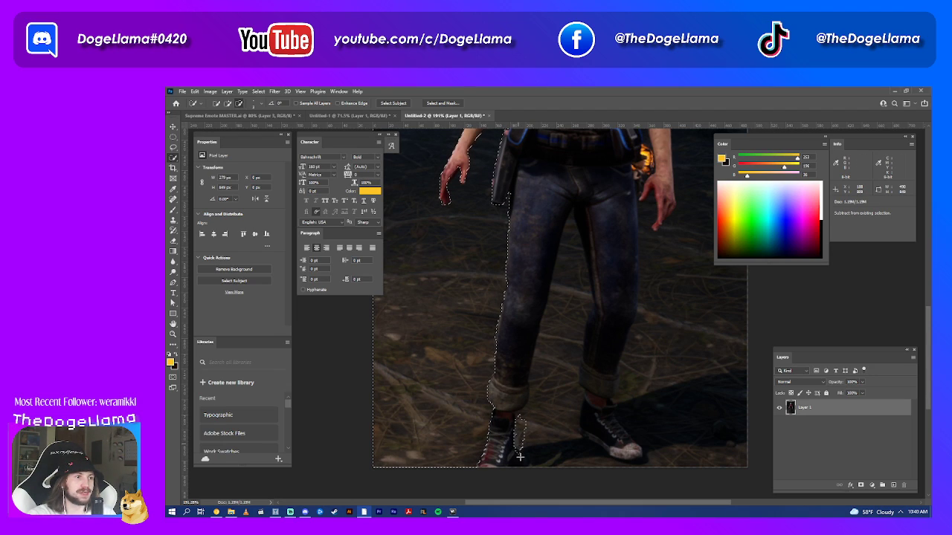
left_click_drag(520, 456, 508, 439)
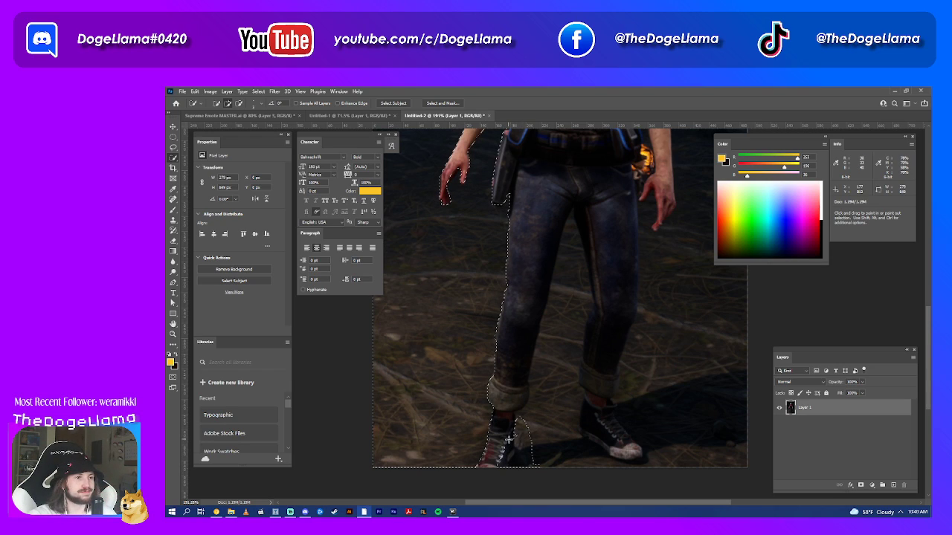
key("alt")
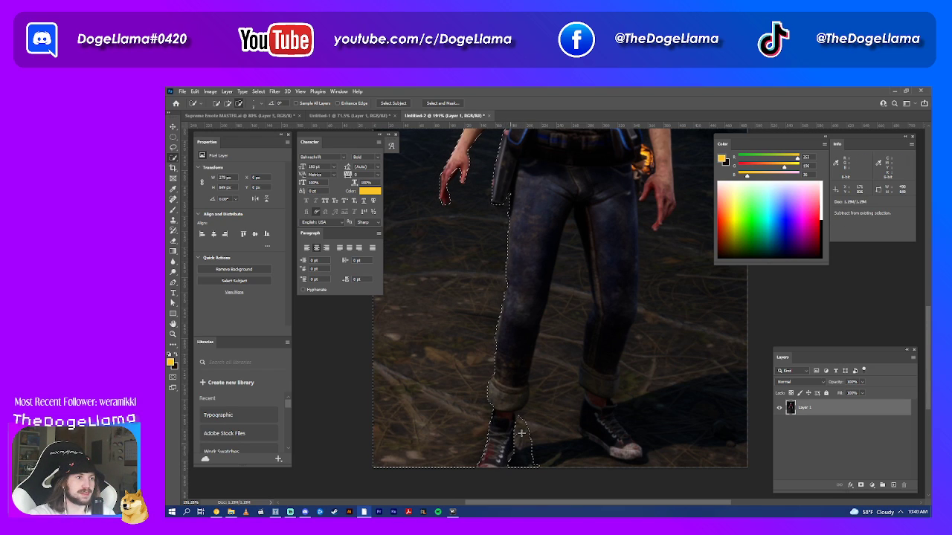
- Extend the selection between the legs, then trim the trouser cuff, right shoe and leg edges
mouse_move(521, 419)
left_mouse_down()
mouse_move(554, 323)
mouse_move(544, 255)
mouse_move(551, 230)
left_mouse_up()
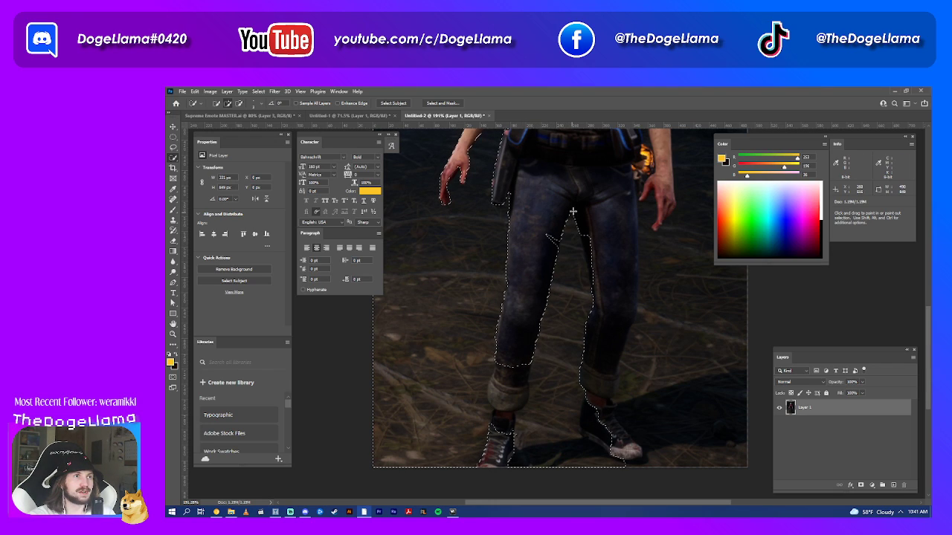
key("alt")
left_click_drag(511, 351, 509, 409)
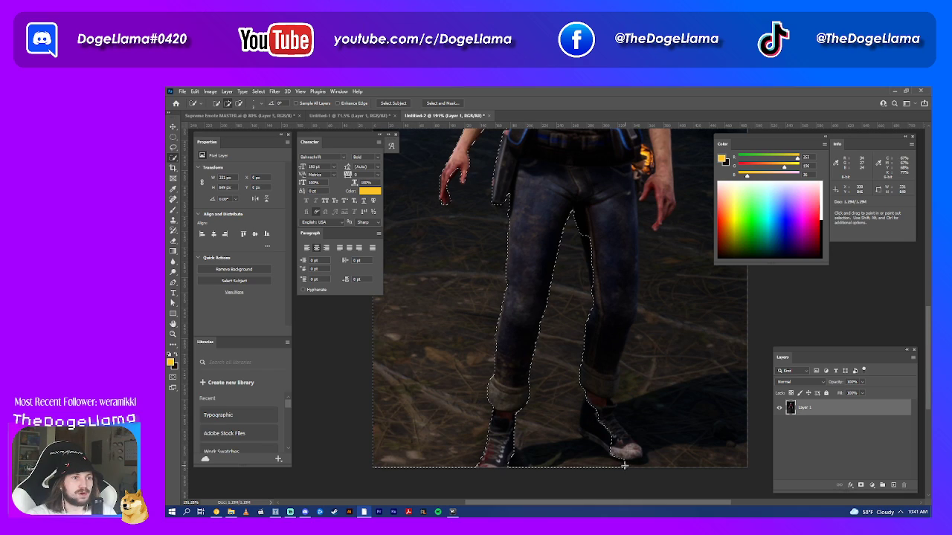
left_click_drag(593, 389, 586, 413)
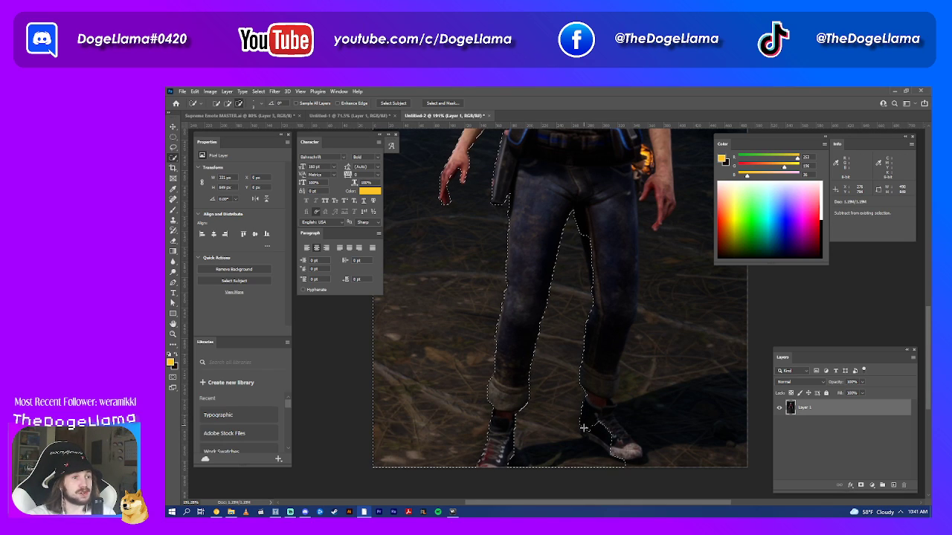
left_click_drag(583, 427, 595, 435)
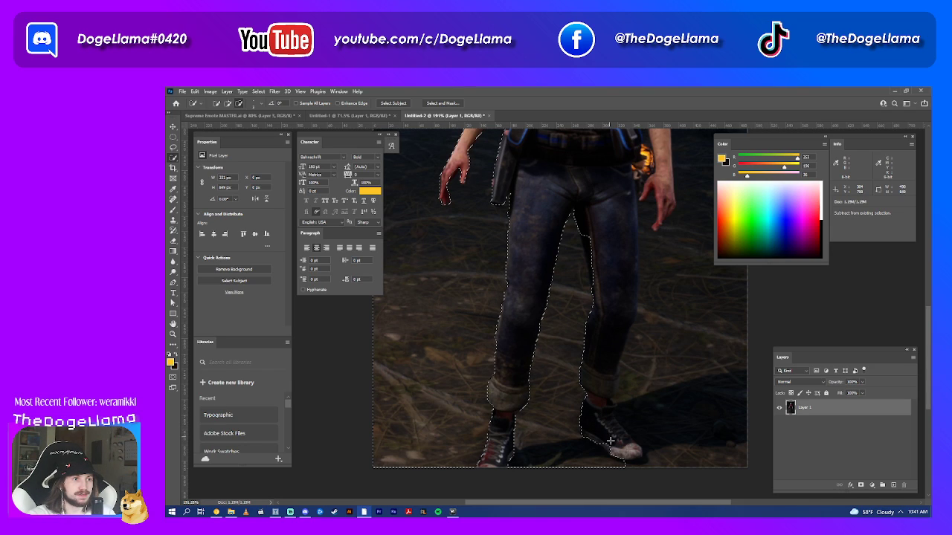
mouse_move(607, 451)
left_mouse_down()
mouse_move(620, 458)
mouse_move(714, 438)
mouse_move(588, 395)
left_mouse_up()
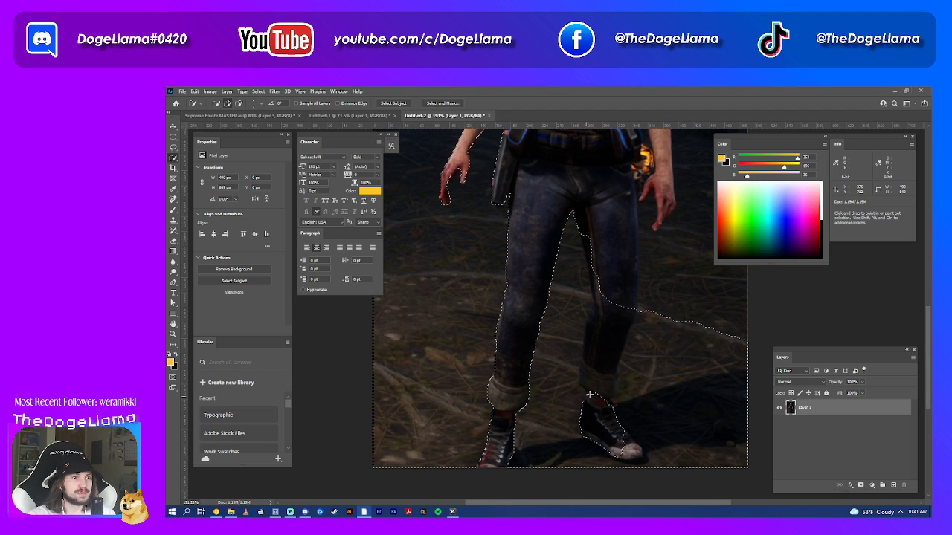
left_click_drag(613, 296, 597, 289)
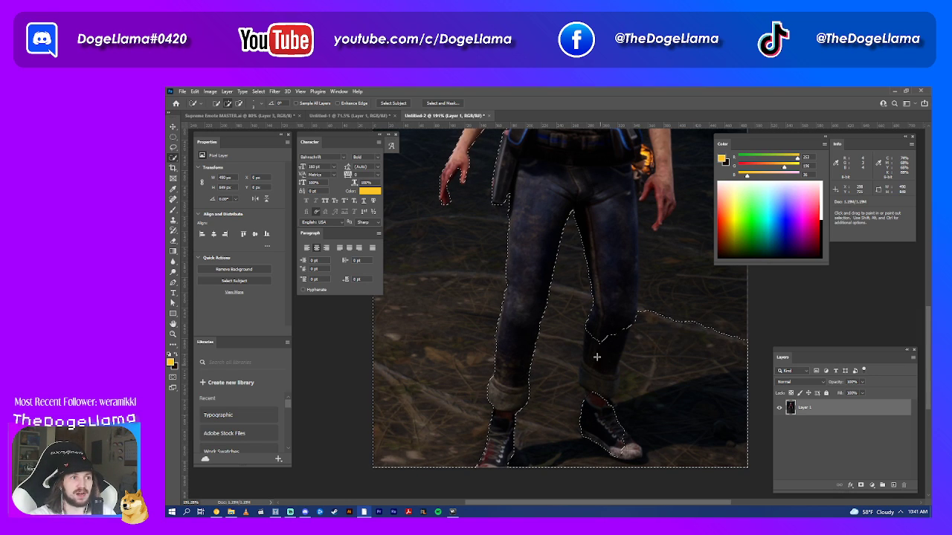
- Remove the background patch to the right of the leg from the selection
key("alt")
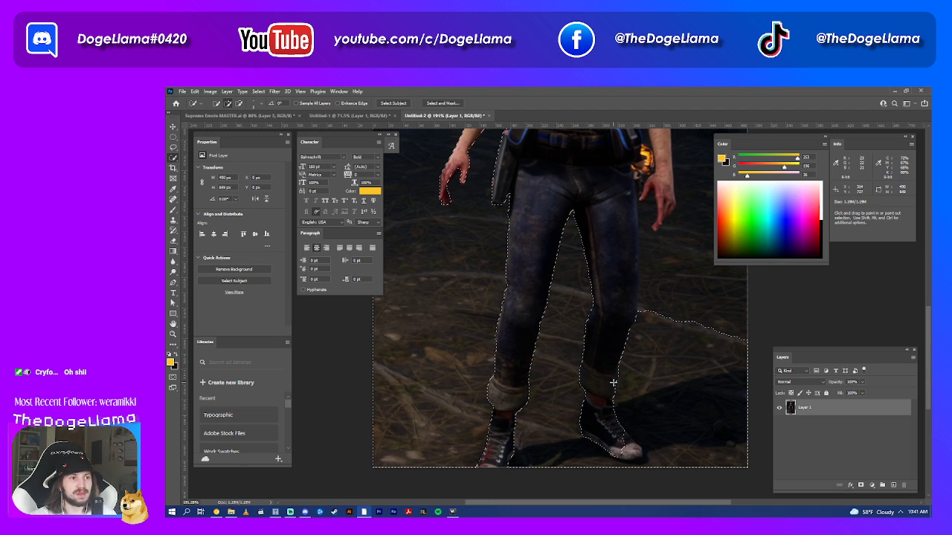
key("alt")
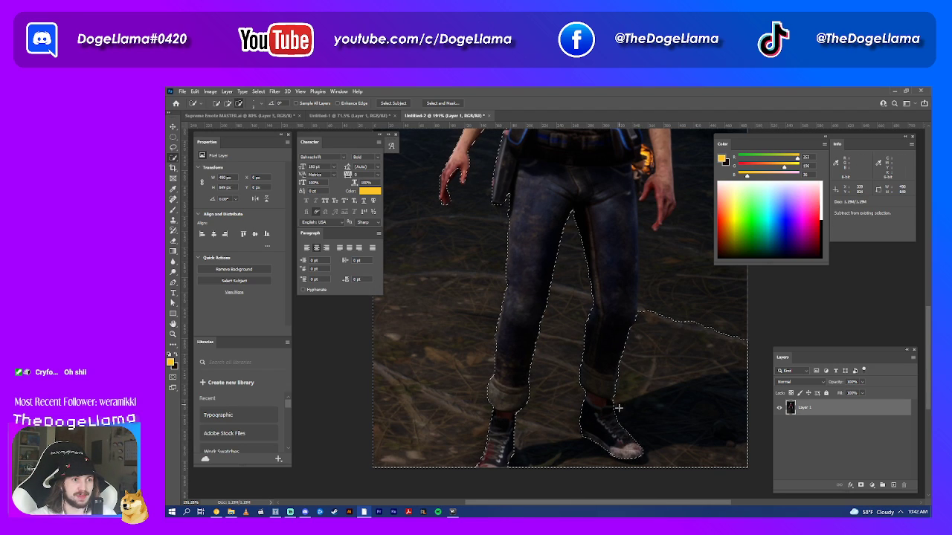
scroll(647, 375, "up", 3)
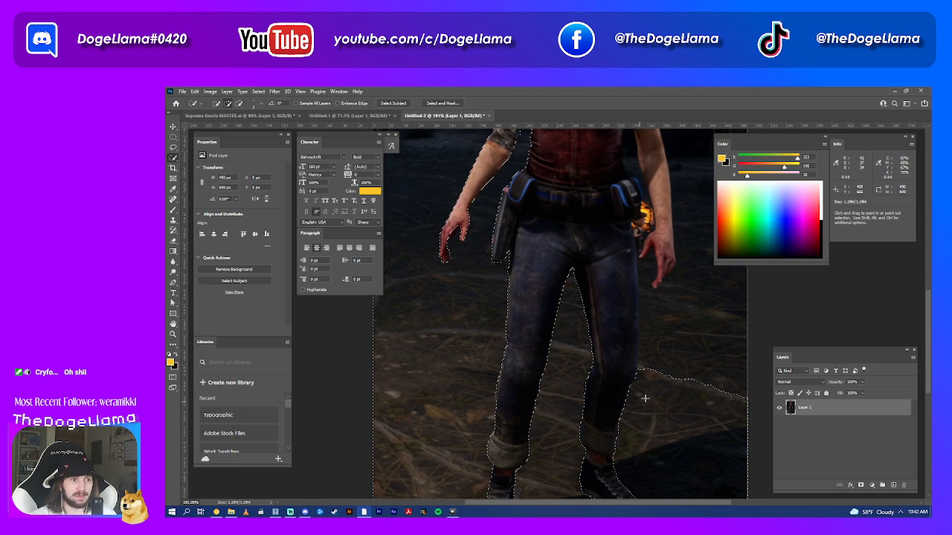
mouse_move(661, 380)
left_mouse_down()
mouse_move(644, 291)
mouse_move(650, 269)
left_mouse_up()
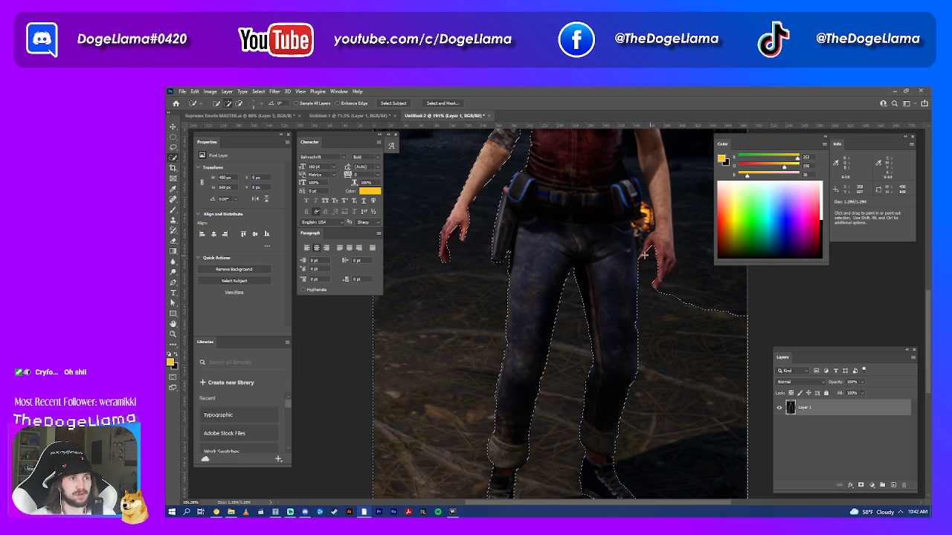
key("alt")
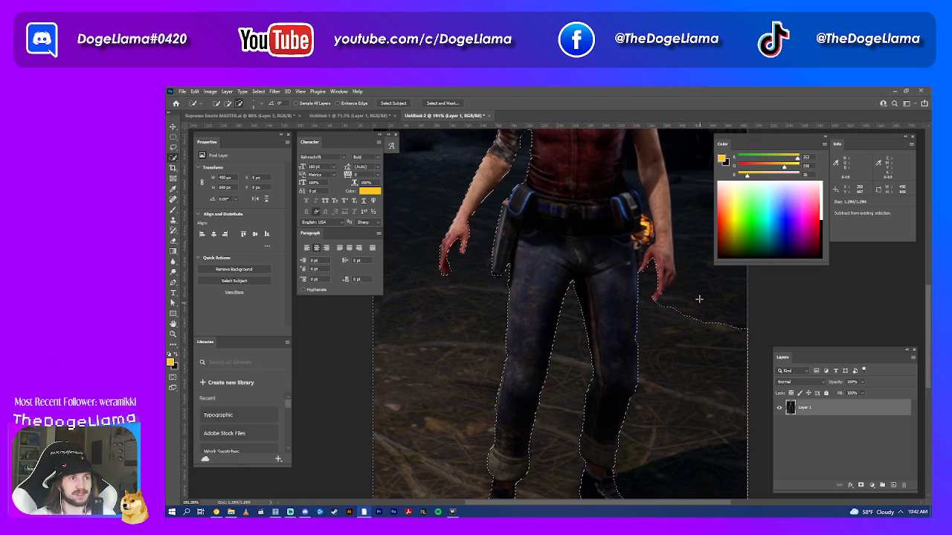
scroll(699, 295, "up", 3)
scroll(648, 315, "right", 2)
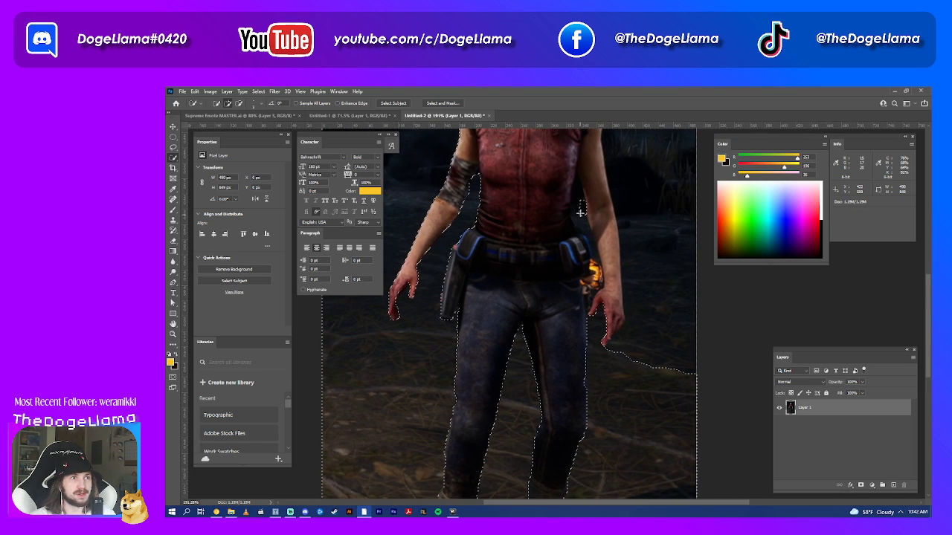
- Separate the gap between torso and right arm, and refine the right arm's selection edge
left_click_drag(574, 208, 598, 251)
key("alt")
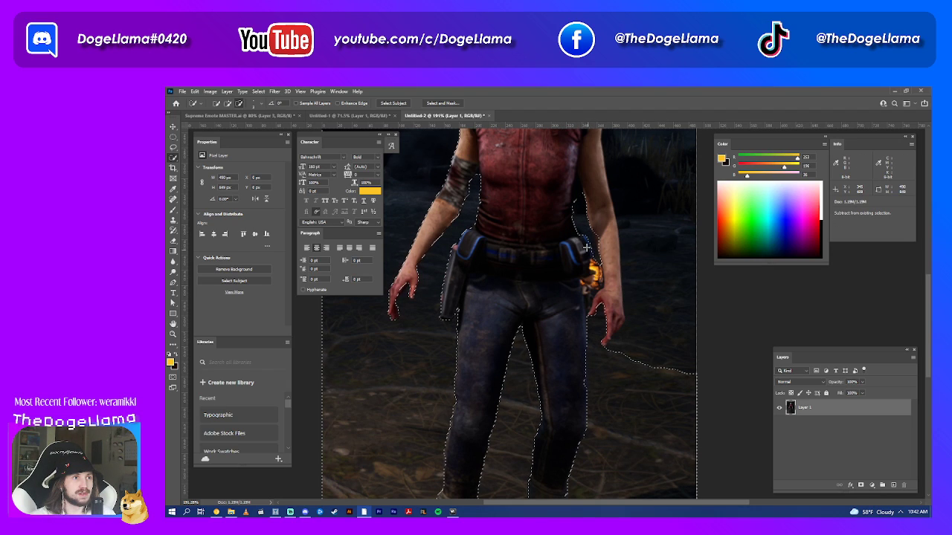
scroll(581, 227, "up", 2)
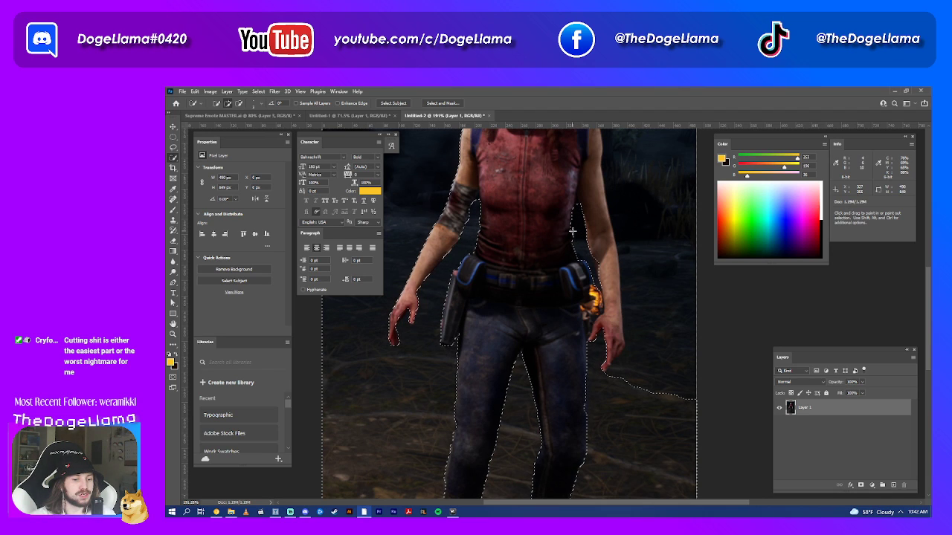
scroll(572, 231, "up", 1)
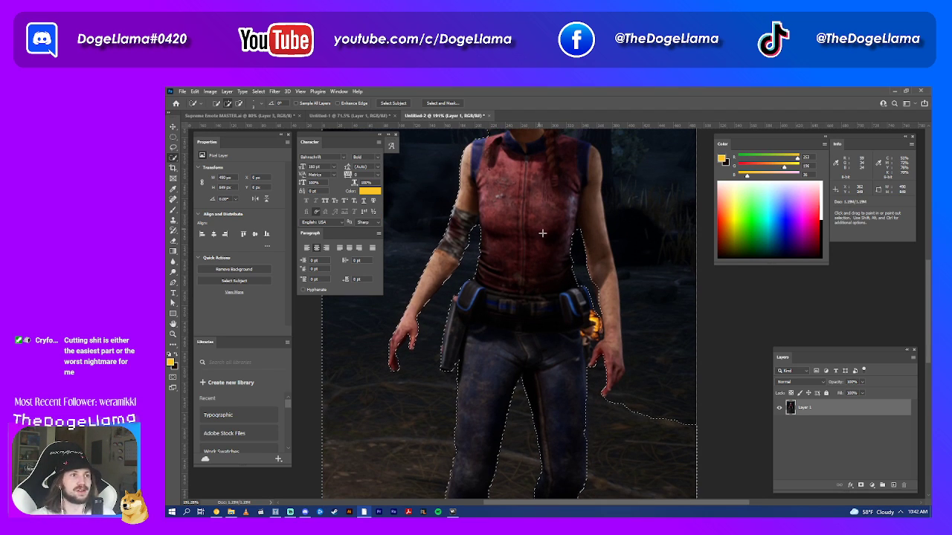
scroll(592, 229, "up", 1)
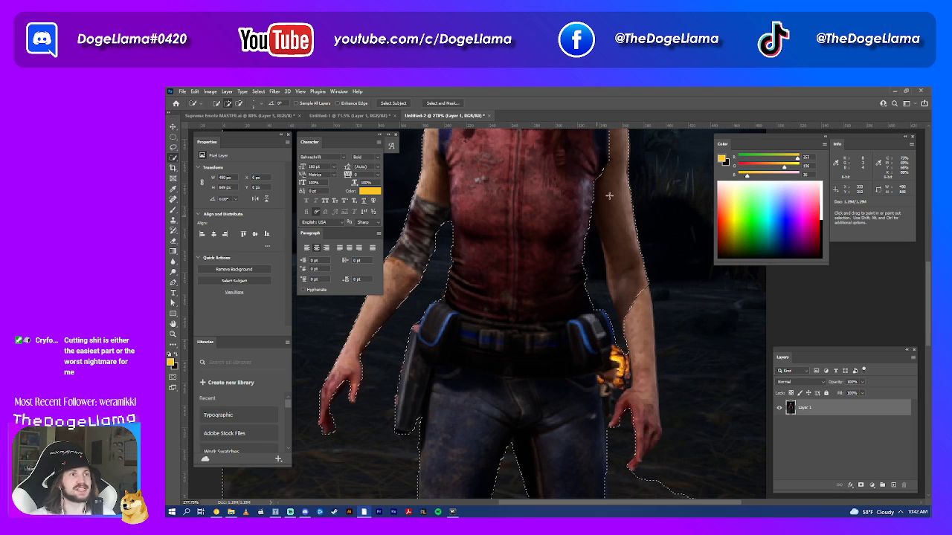
left_click_drag(606, 165, 622, 283)
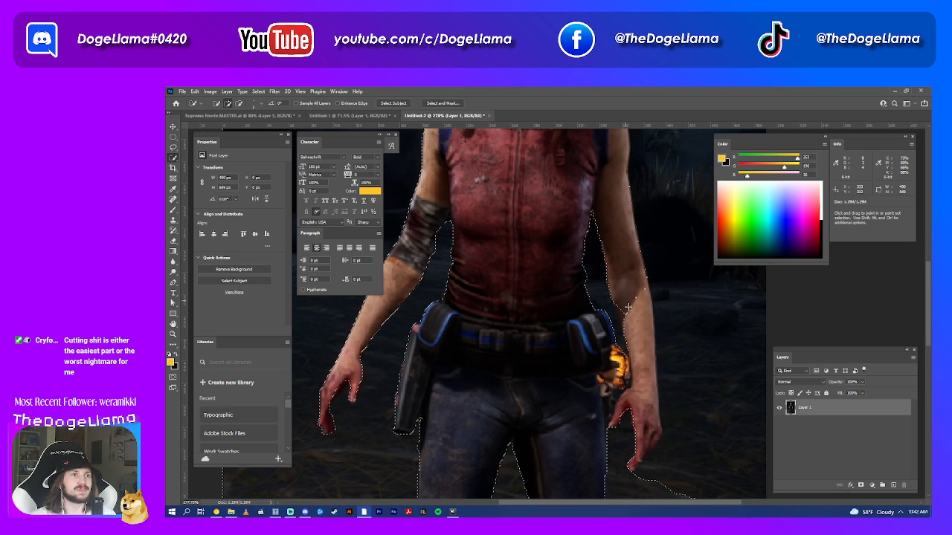
key("alt")
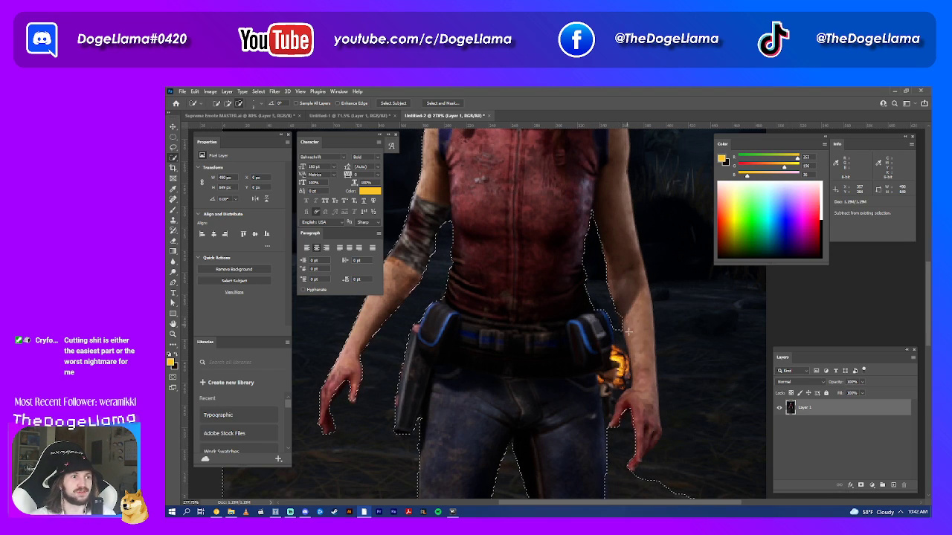
right_click(172, 158)
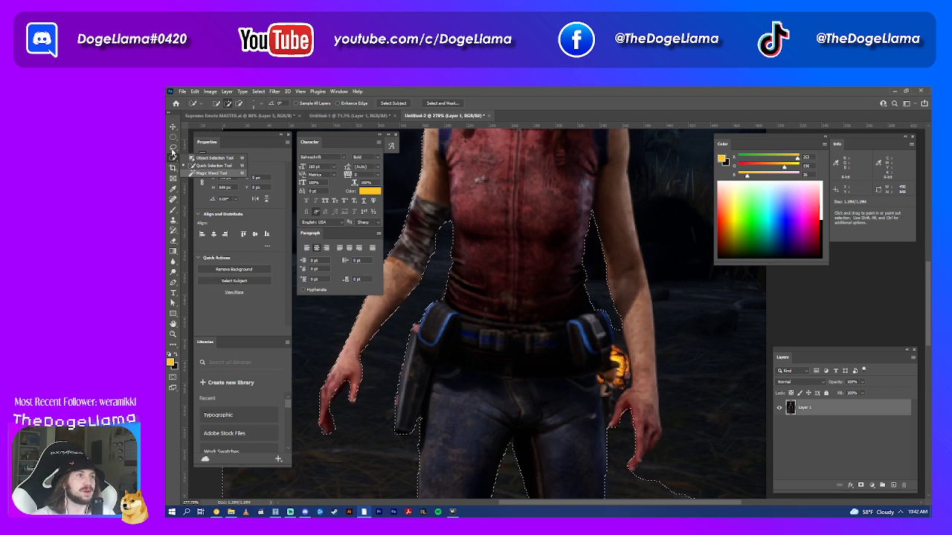
- Subtract the background beside the arm and fit the selection to the mask's right edge
left_click(172, 157)
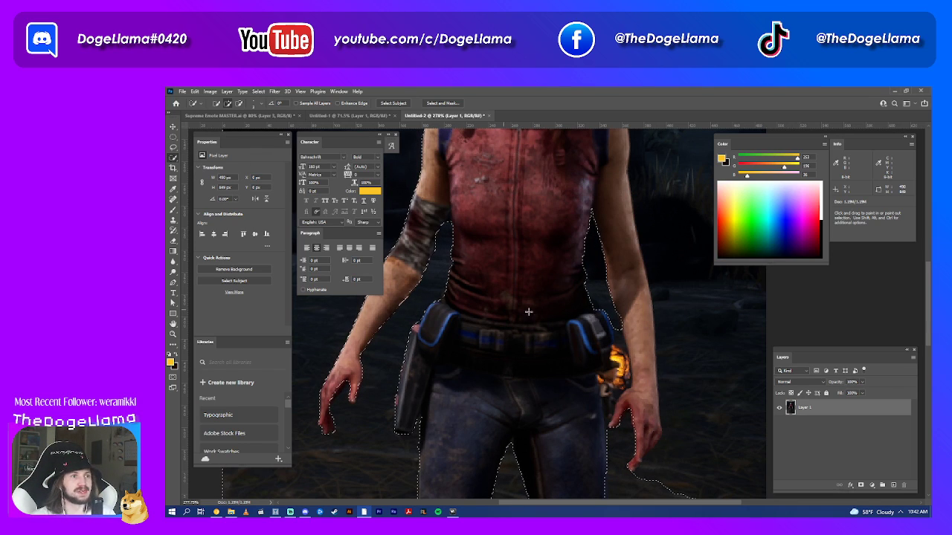
key("alt")
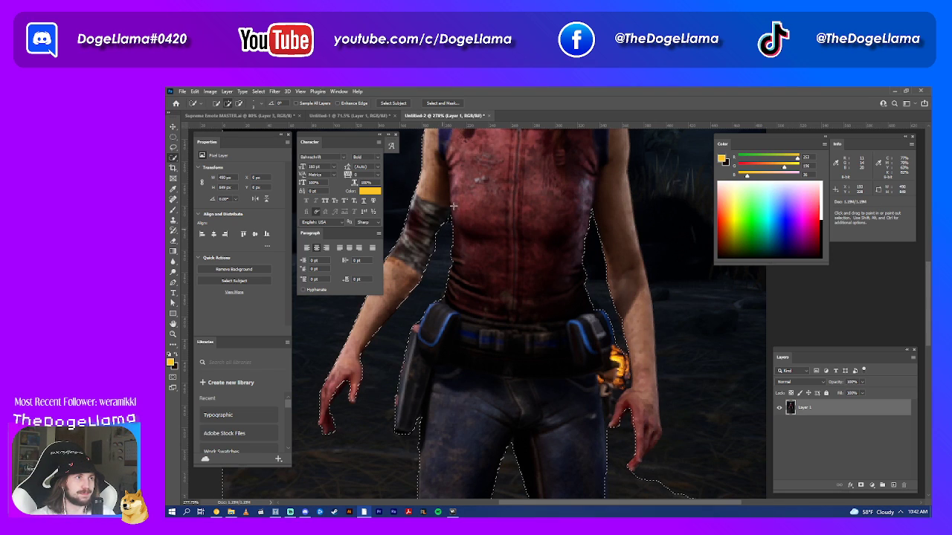
scroll(533, 248, "down", 1)
scroll(543, 262, "down", 1)
scroll(554, 276, "down", 1)
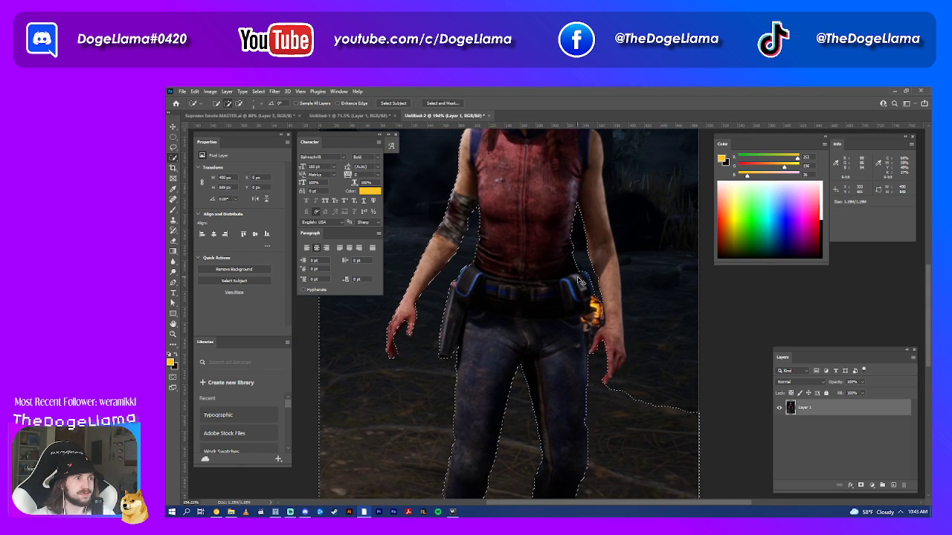
scroll(577, 290, "down", 1)
scroll(585, 370, "up", 1)
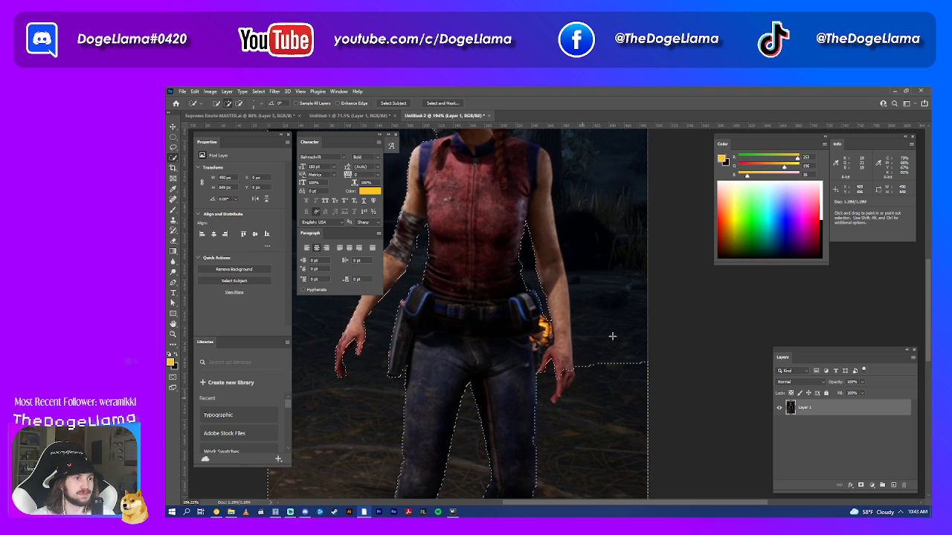
left_click_drag(592, 376, 572, 253)
scroll(551, 249, "up", 5)
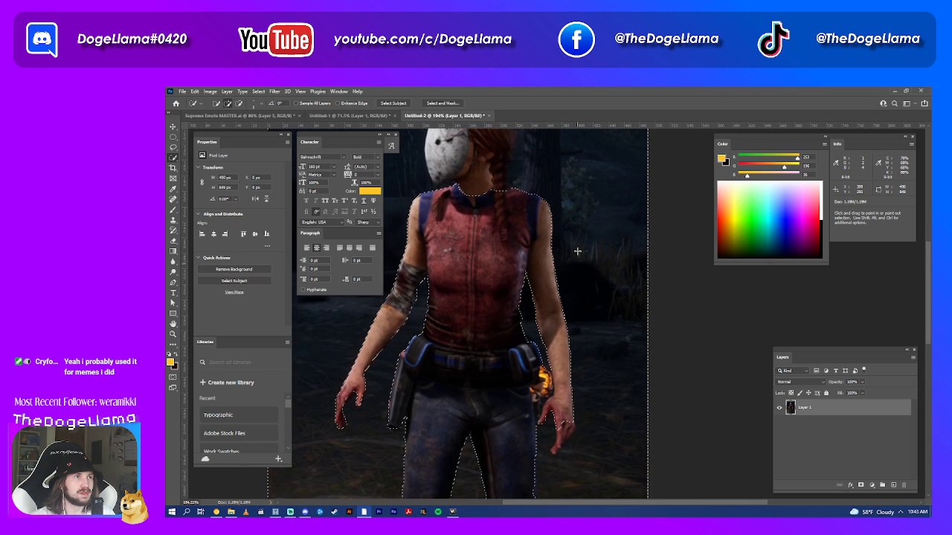
scroll(484, 216, "up", 2)
mouse_move(460, 198)
left_mouse_down()
mouse_move(450, 152)
mouse_move(495, 155)
mouse_move(509, 169)
mouse_move(512, 265)
left_mouse_up()
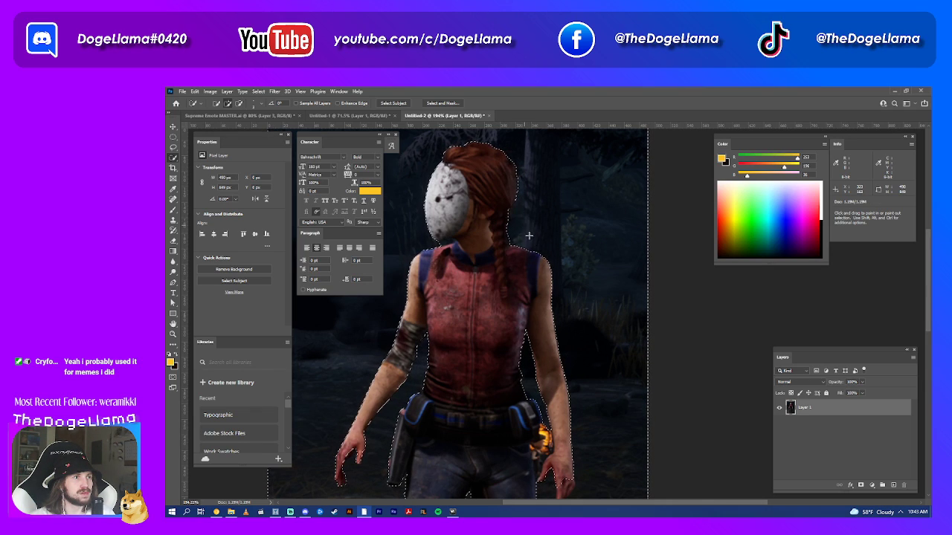
- Zoom around the masked head and braided hair to refine the selection edges
scroll(523, 357, "down", 3)
scroll(524, 357, "up", 2)
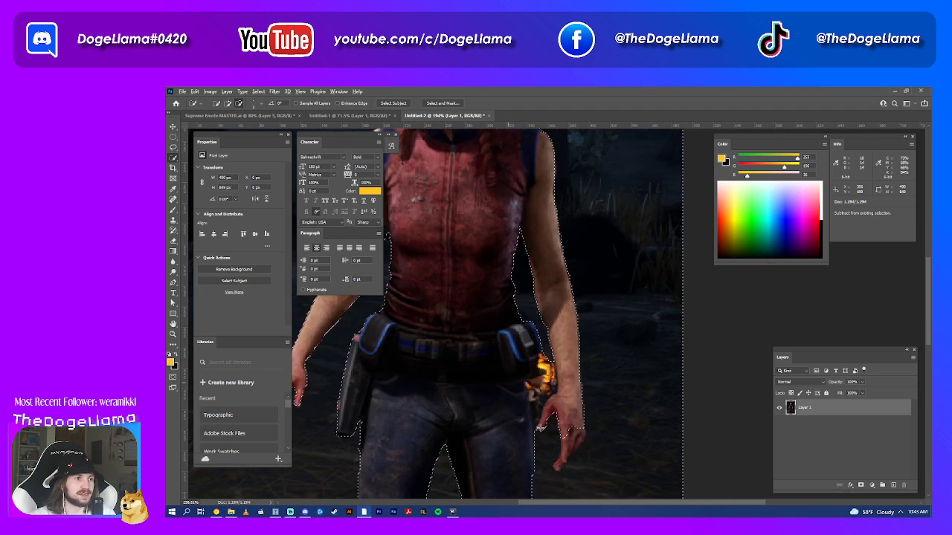
scroll(535, 379, "up", 1)
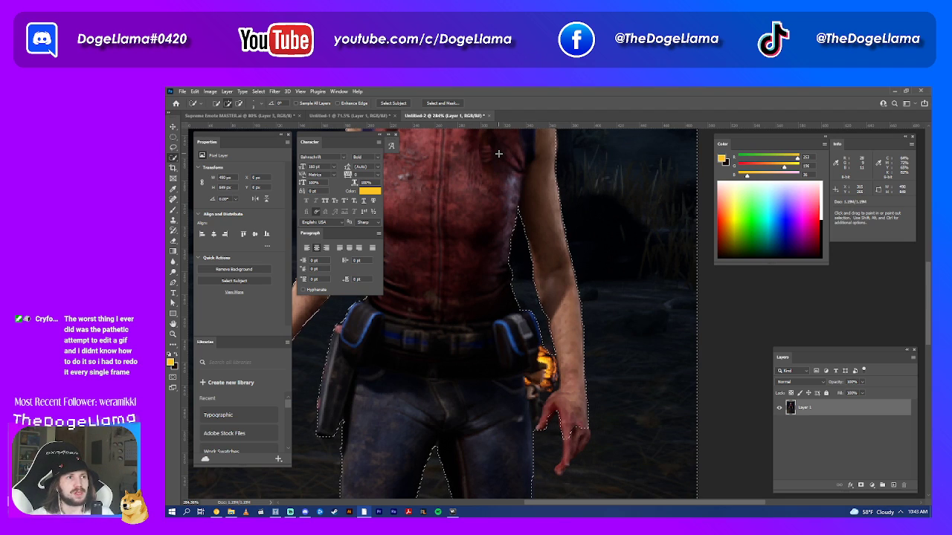
scroll(590, 202, "up", 3)
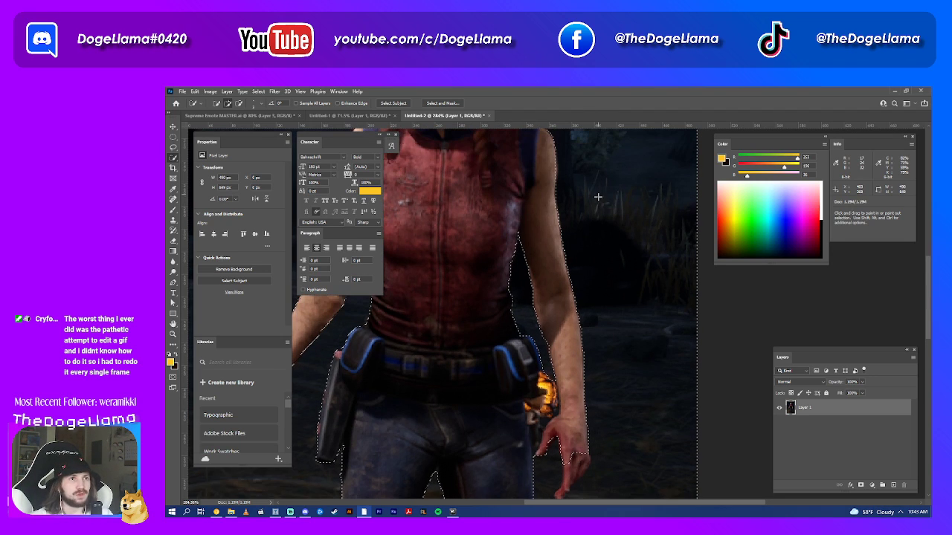
scroll(584, 207, "down", 1)
scroll(573, 214, "down", 2)
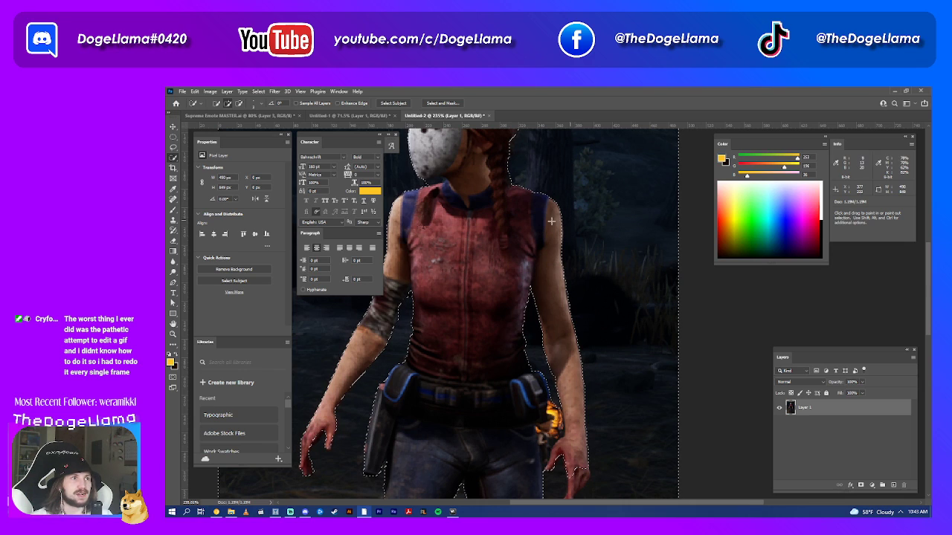
scroll(561, 220, "down", 1)
scroll(559, 221, "up", 2)
scroll(562, 218, "up", 1)
scroll(563, 217, "up", 1)
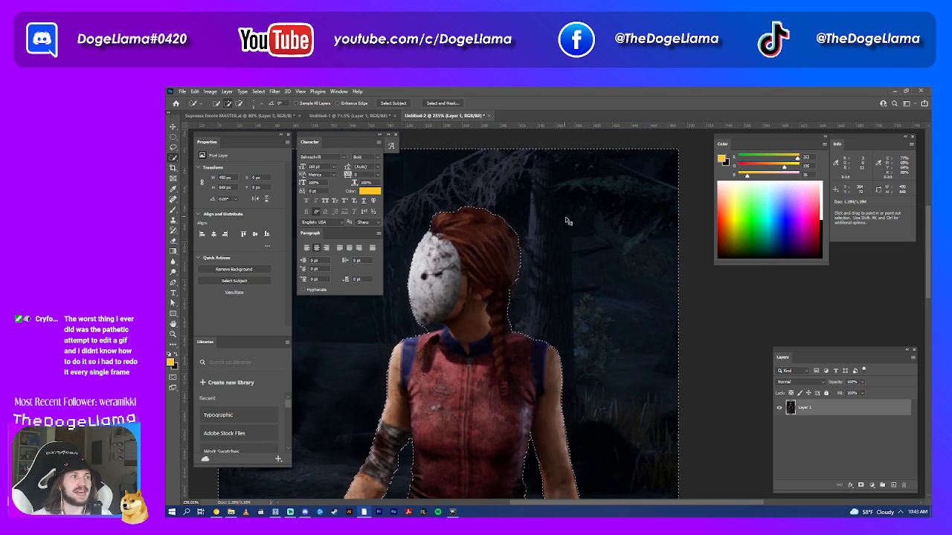
scroll(565, 217, "down", 1)
scroll(470, 325, "up", 3)
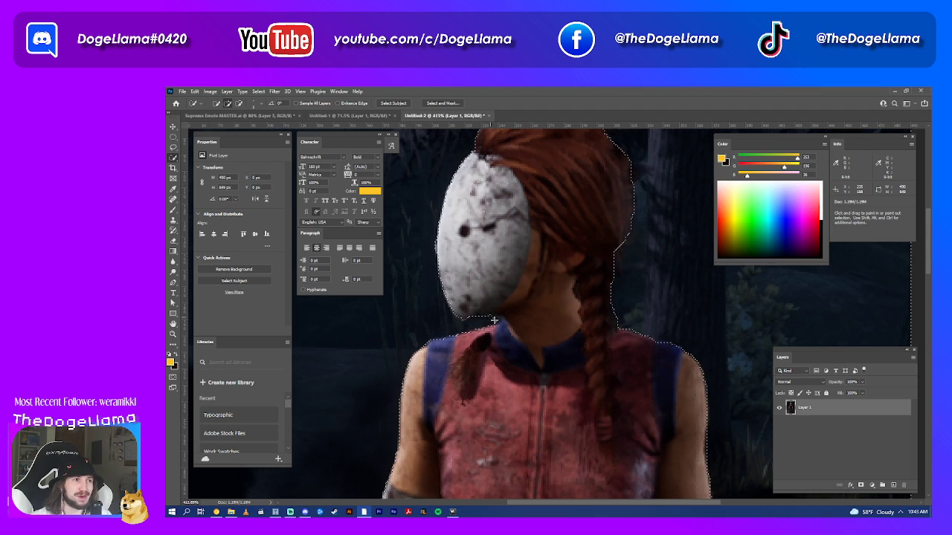
key("alt")
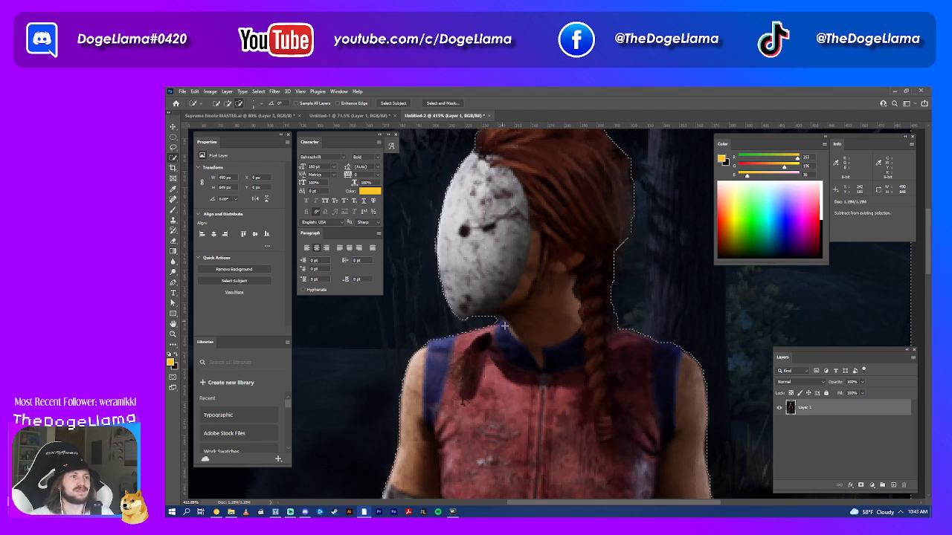
scroll(513, 320, "down", 1)
scroll(526, 321, "down", 1)
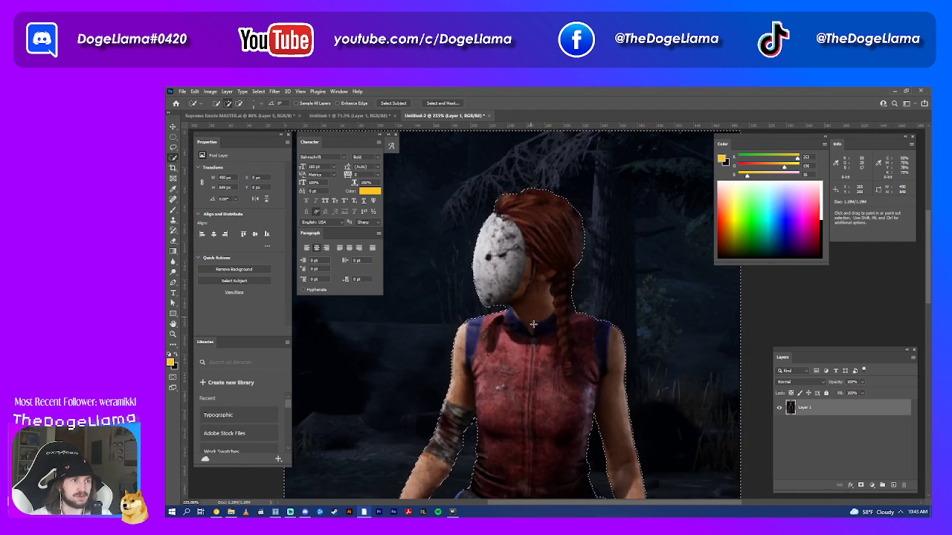
scroll(528, 327, "down", 2)
scroll(528, 331, "down", 1)
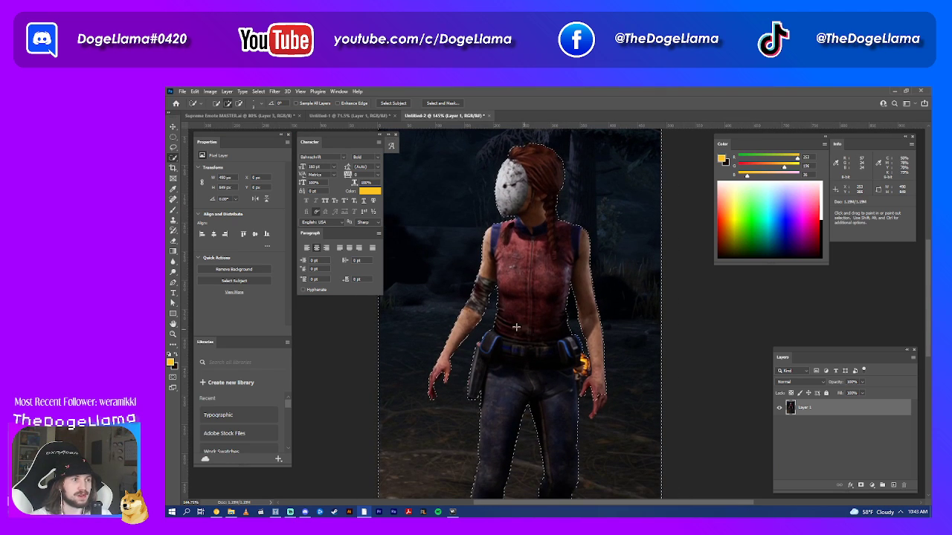
scroll(529, 339, "down", 2)
scroll(533, 346, "down", 2)
scroll(535, 354, "down", 2)
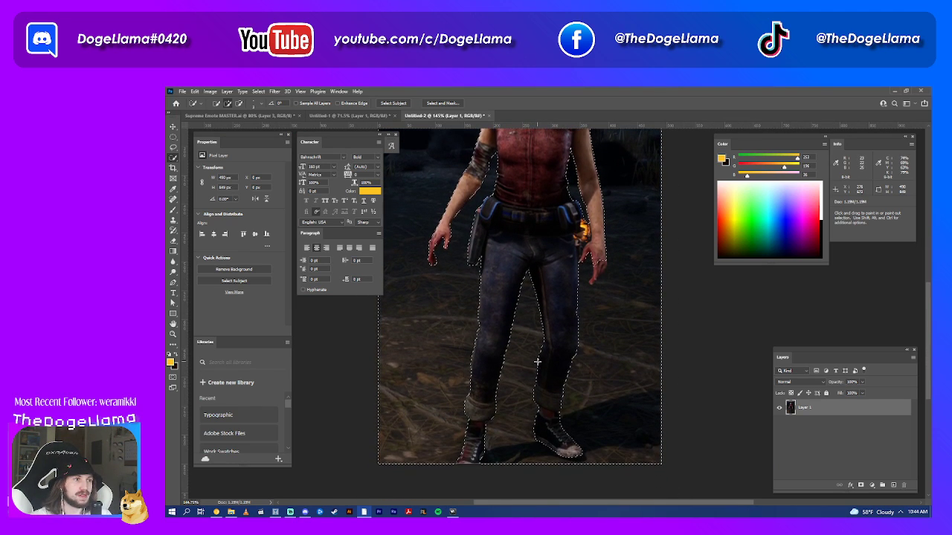
scroll(540, 356, "up", 1)
scroll(545, 353, "up", 3)
scroll(550, 348, "down", 1)
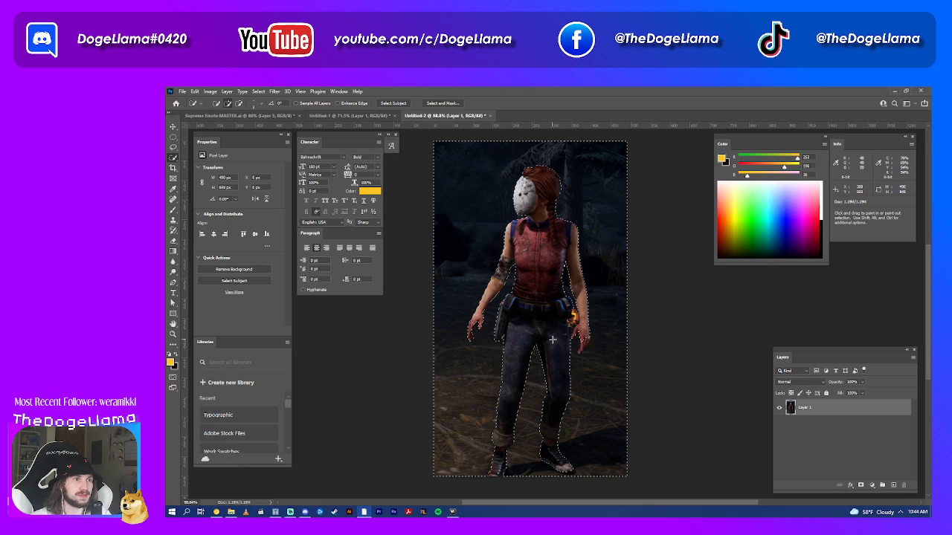
scroll(580, 358, "up", 2)
scroll(586, 362, "up", 1)
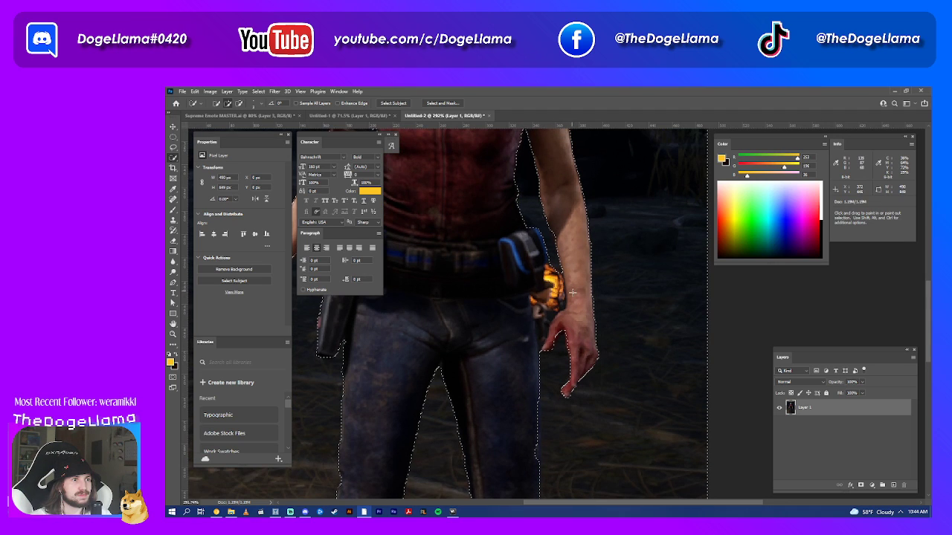
scroll(563, 293, "down", 2)
scroll(566, 301, "down", 2)
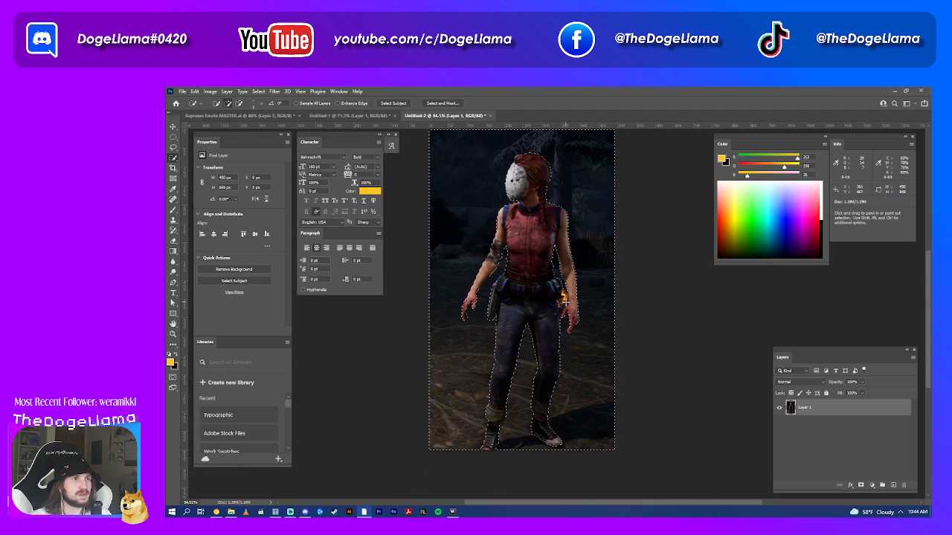
- Delete the selected background to transparency and clear the selection
key("Delete")
key("ctrl+d")
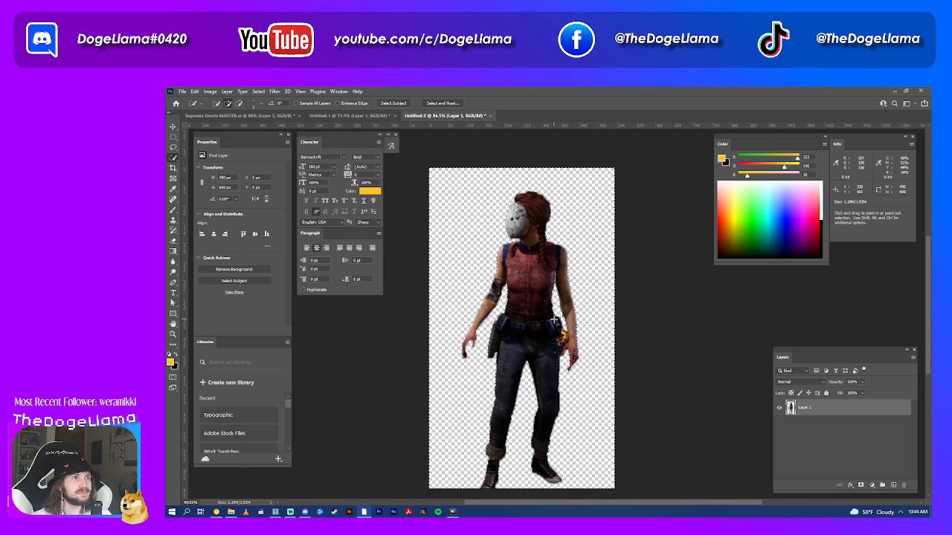
key("v")
left_click(669, 291)
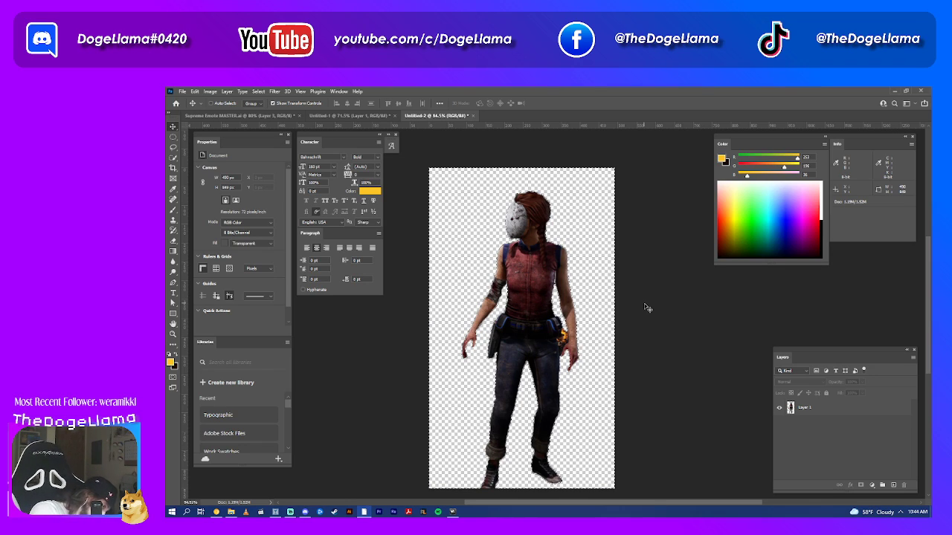
- Create a new transparent 1920x1080 document from the preset and zoom out
key("ctrl+n")
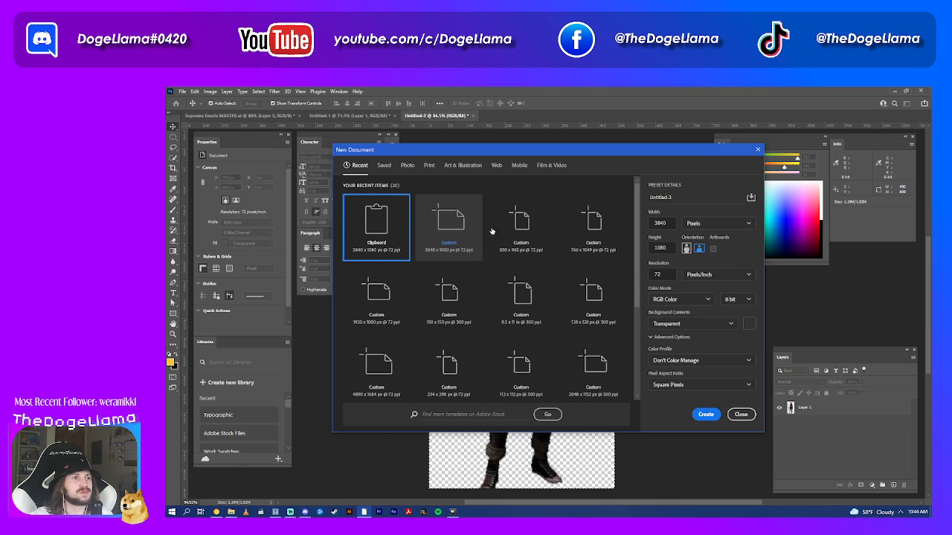
double_click(383, 310)
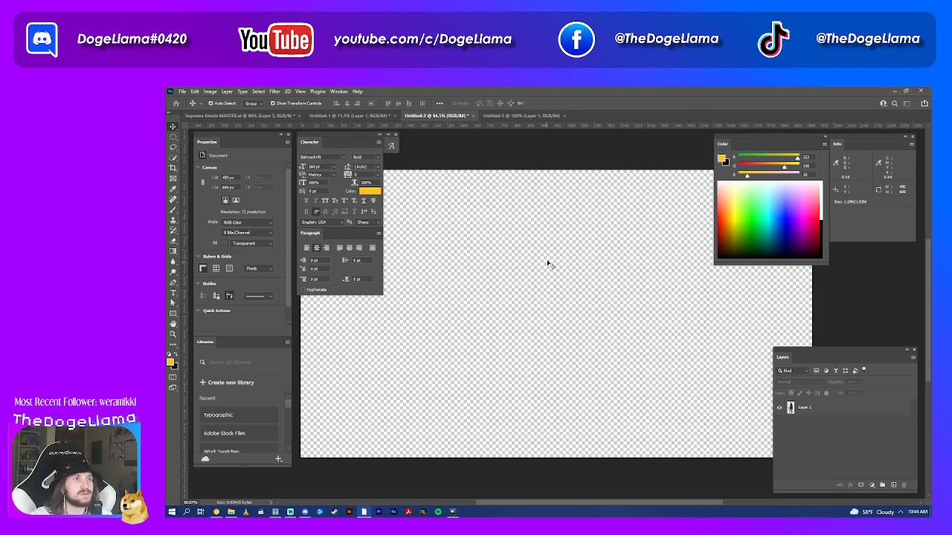
scroll(533, 295, "down", 3)
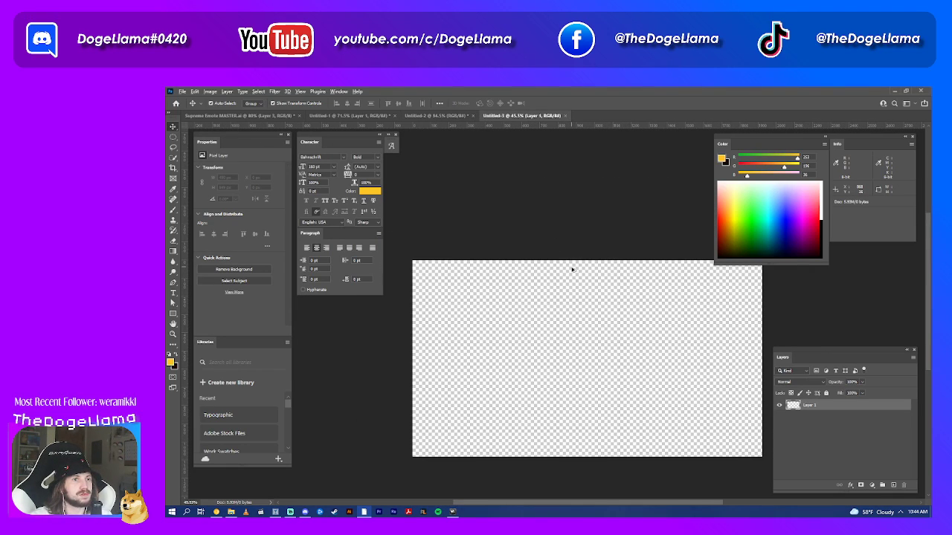
scroll(572, 268, "down", 2)
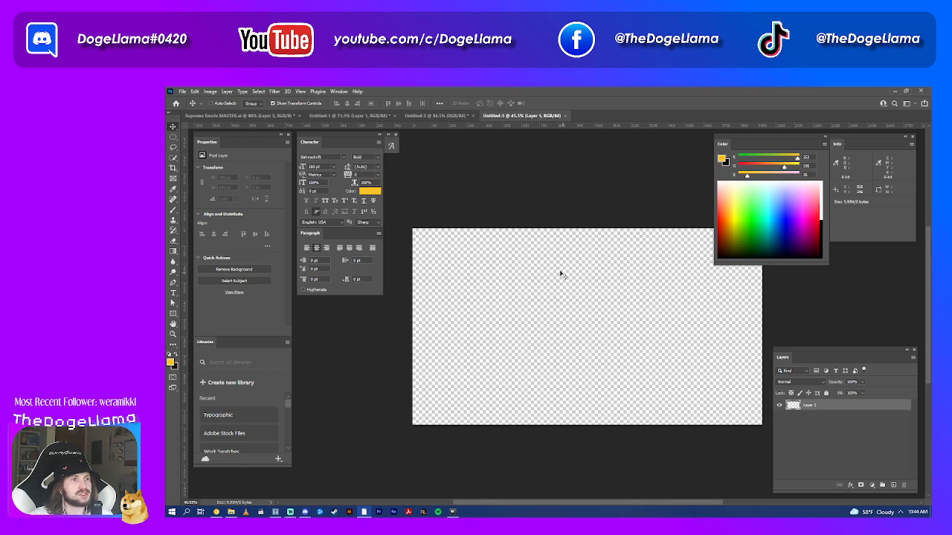
scroll(561, 274, "down", 2)
scroll(574, 257, "right", 2)
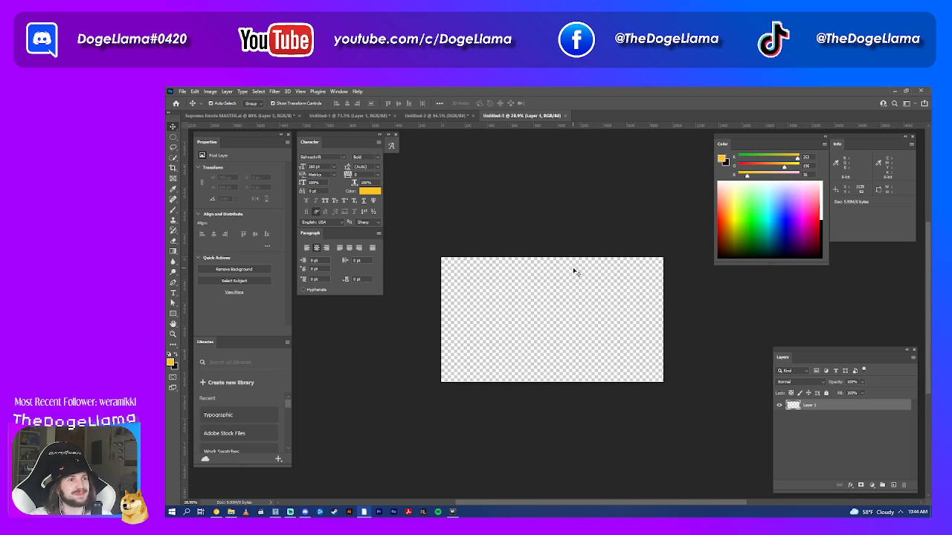
scroll(558, 264, "up", 3)
- Select the Gradient tool and drag a first gradient across the canvas
left_click(172, 254)
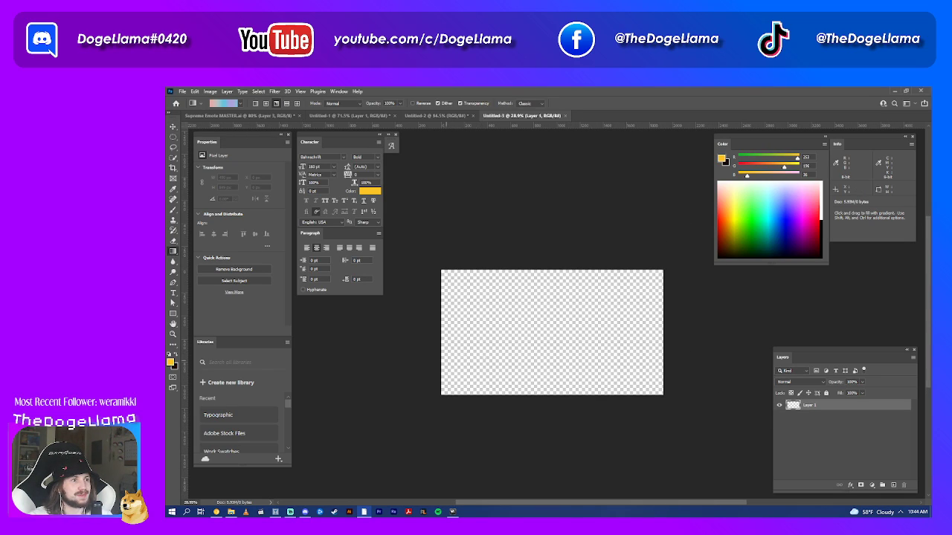
left_click_drag(445, 363, 690, 300)
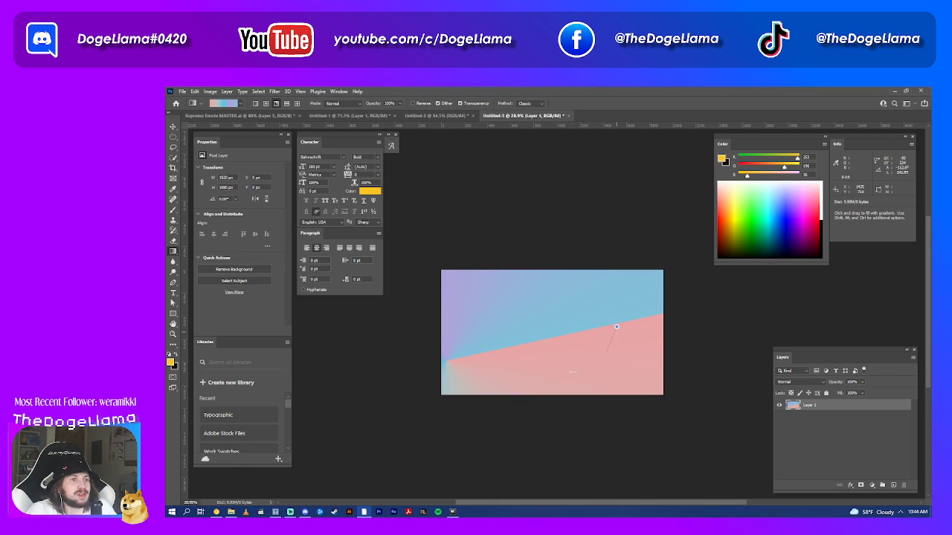
left_click_drag(639, 320, 483, 372)
mouse_move(548, 356)
left_mouse_down()
mouse_move(462, 357)
mouse_move(501, 266)
left_mouse_up()
- Apply a lavender pastel preset, settling on a blue-to-lavender gradient, then bring up the Start menu
left_click(241, 103)
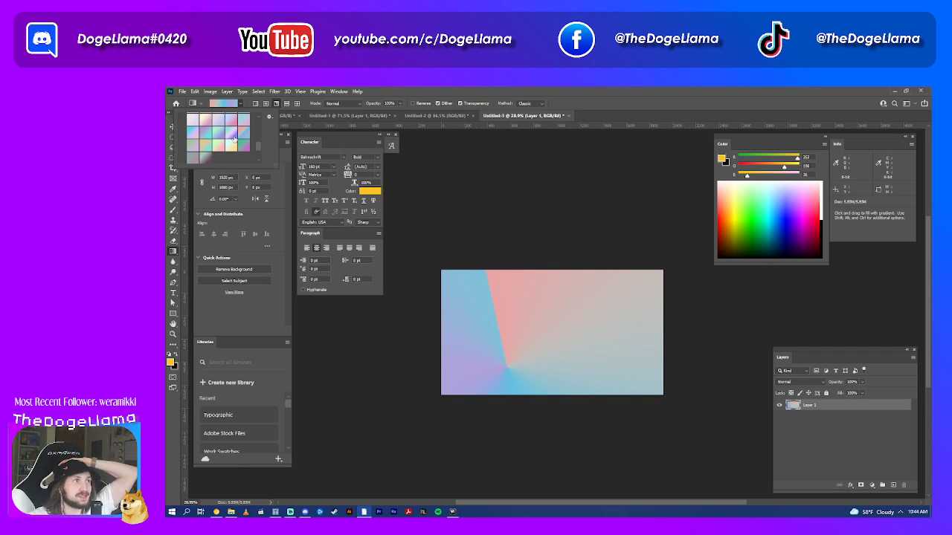
left_click(234, 139)
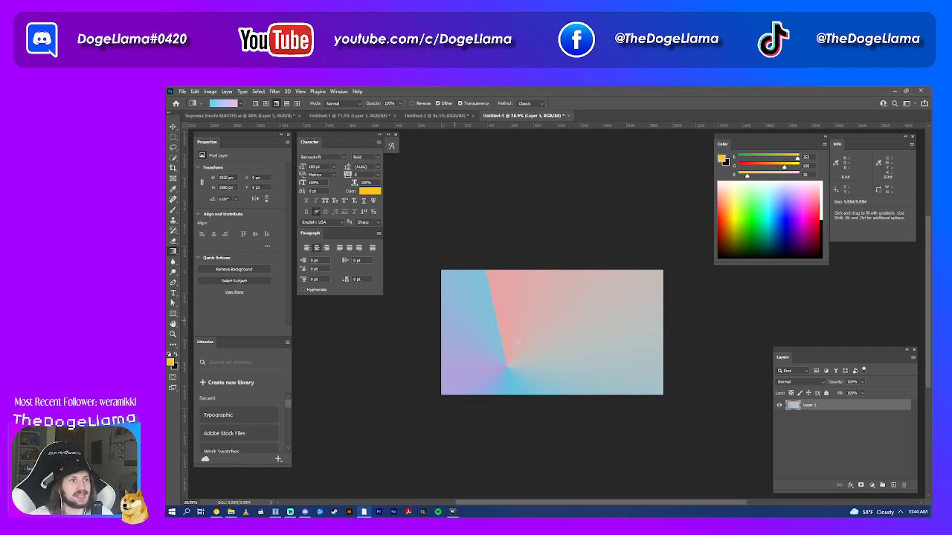
left_click_drag(470, 386, 643, 375)
left_click_drag(538, 395, 538, 298)
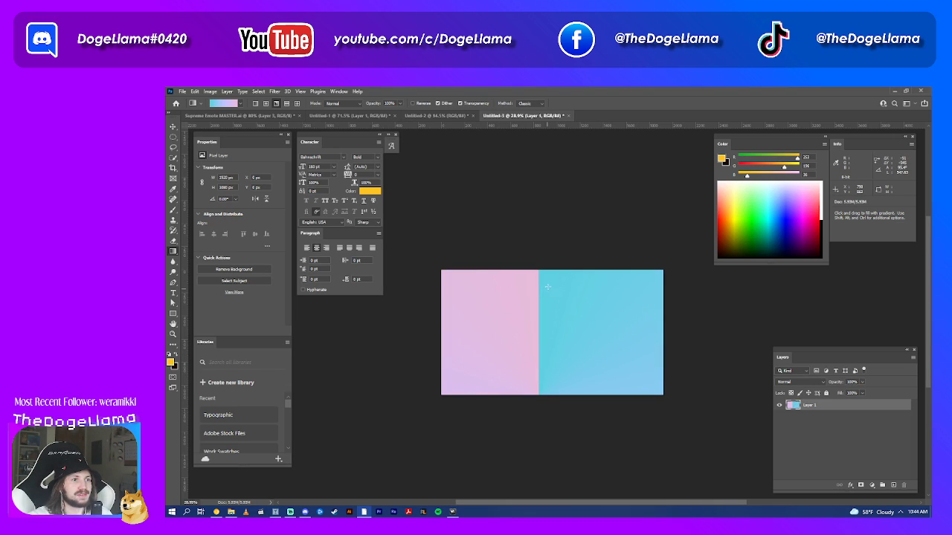
left_click_drag(583, 336, 518, 334)
left_click_drag(565, 354, 554, 383)
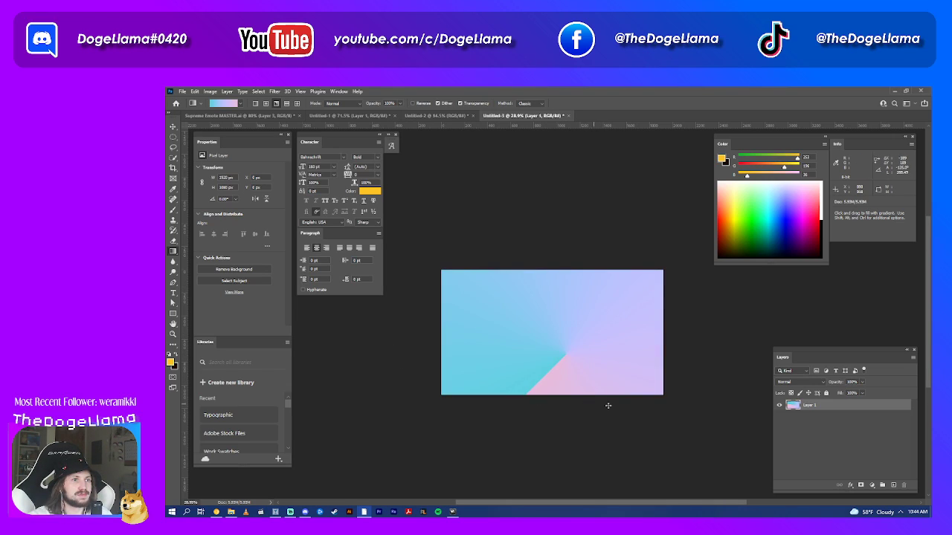
left_click_drag(607, 405, 627, 429)
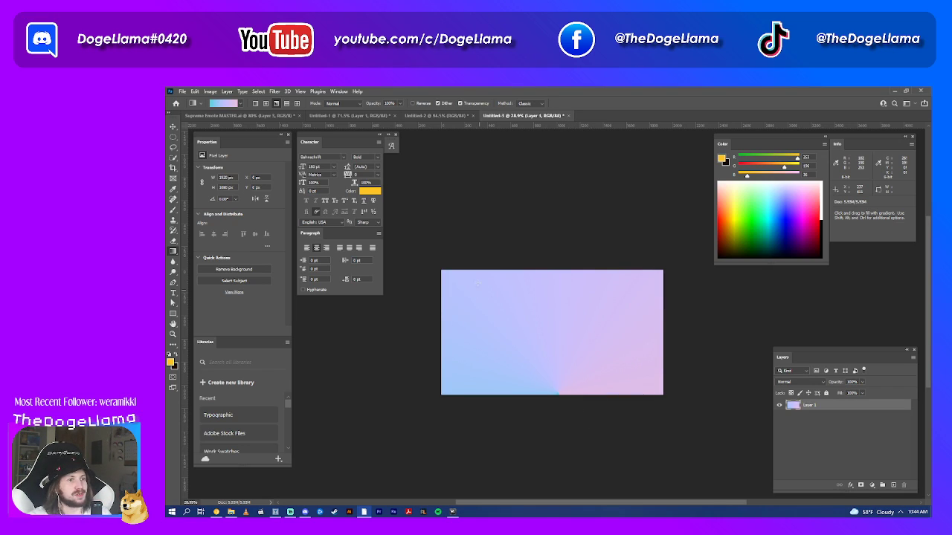
left_click_drag(468, 316, 557, 427)
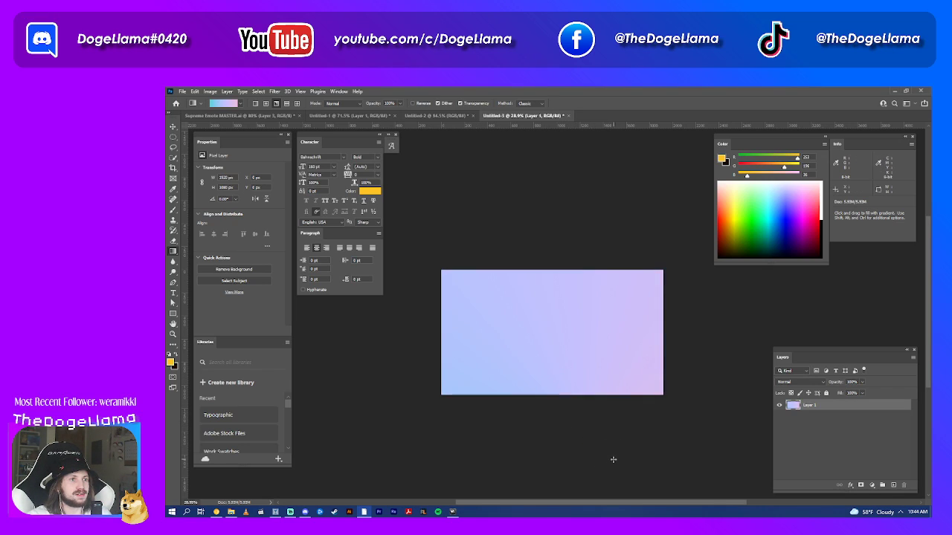
key("ctrl+z")
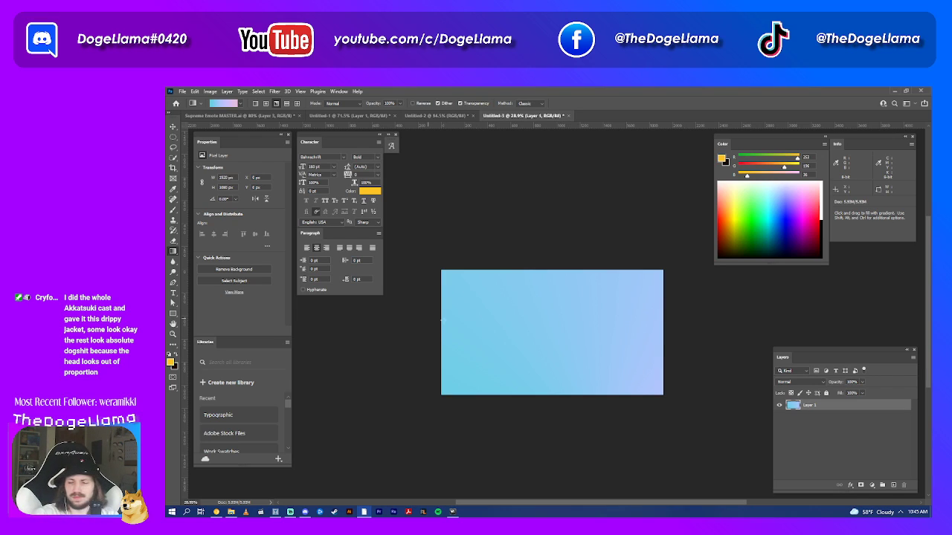
key("super")
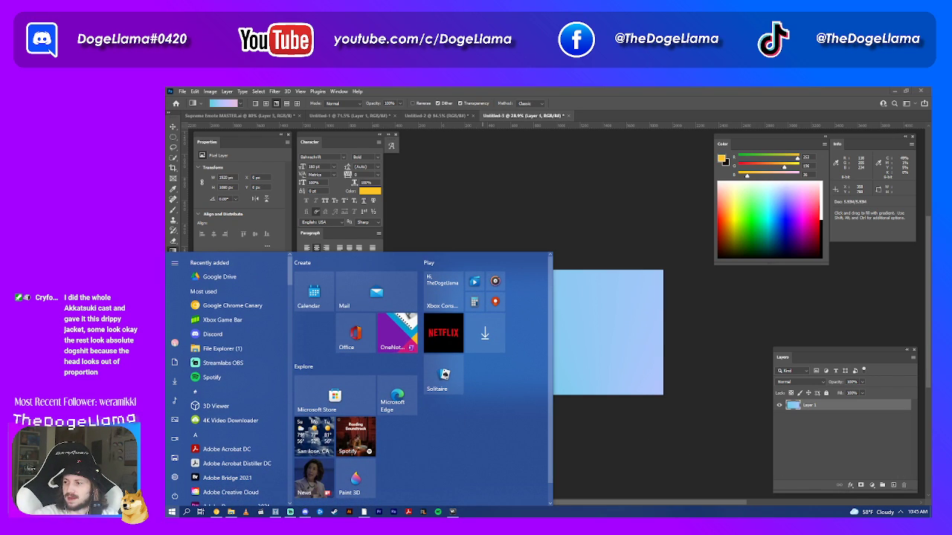
- Dismiss the Windows Start menu with Escape to reveal the gradient canvas
key("Escape")
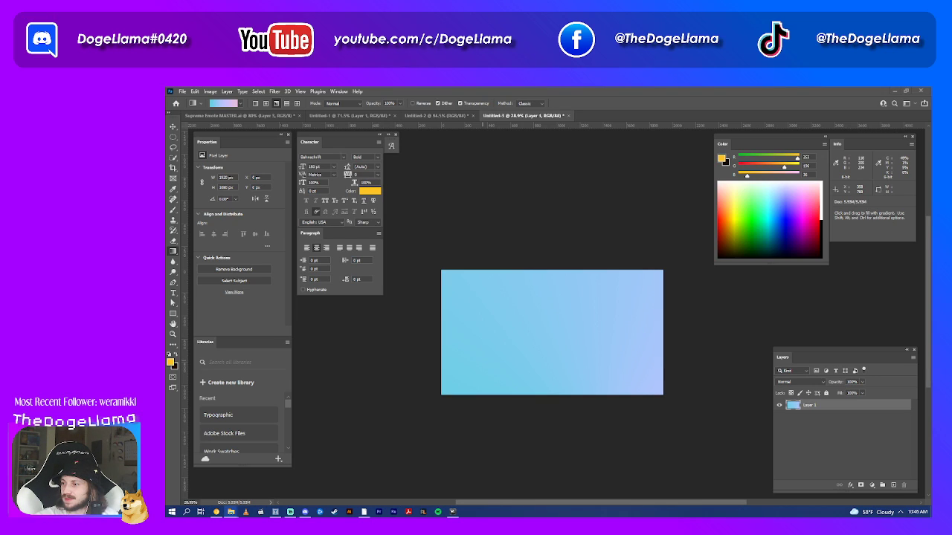
- Open the wallpaper JPG as its own document, then return to Untitled-2, undoing a trial wallpaper placement
left_click_drag(828, 307, 588, 116)
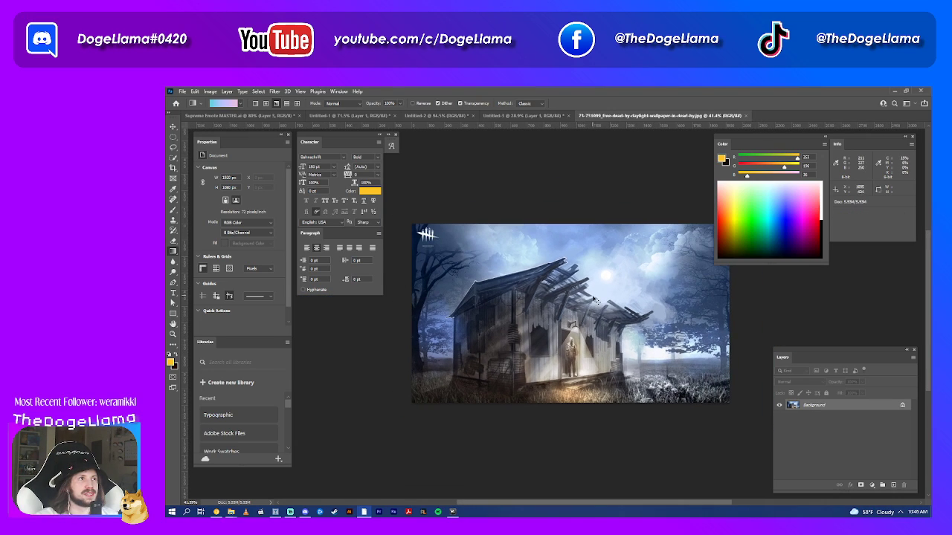
left_click(520, 116)
left_click(435, 116)
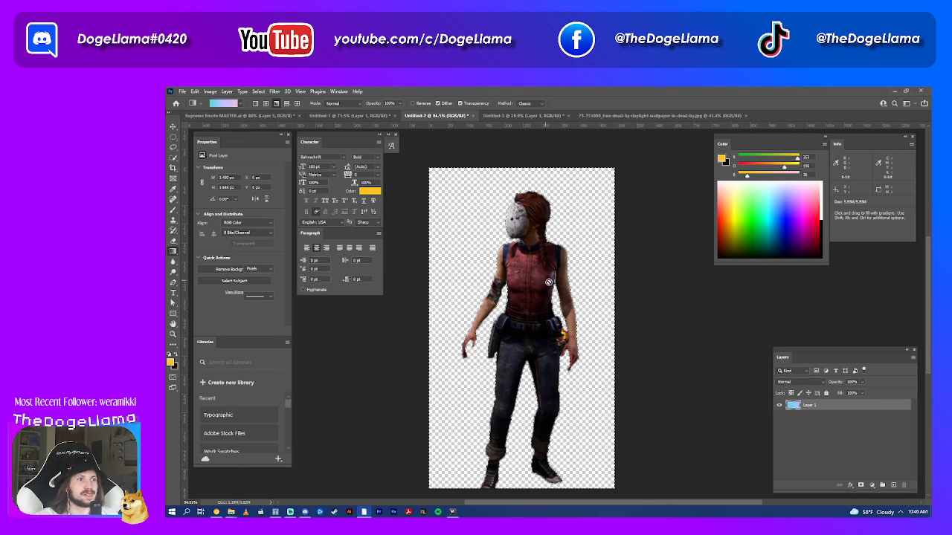
left_click_drag(548, 281, 743, 366)
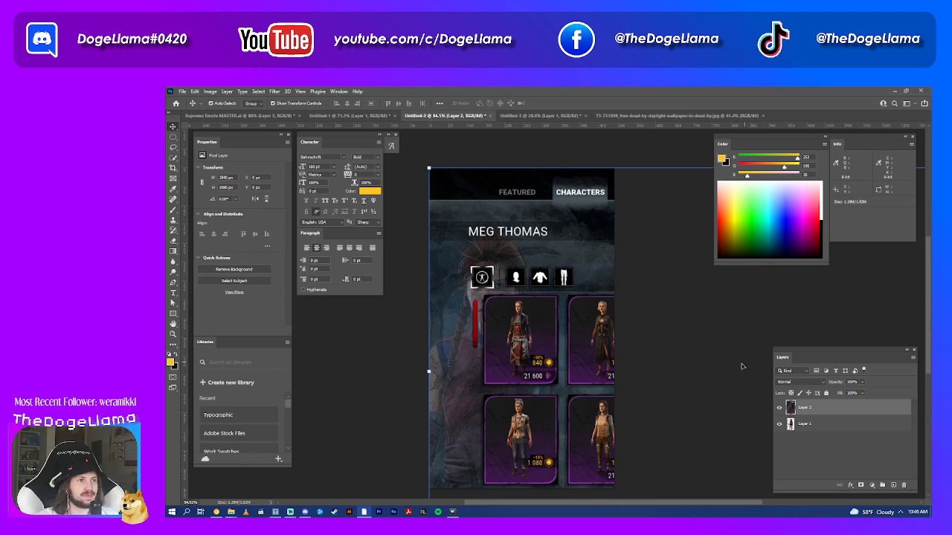
key("ctrl+z")
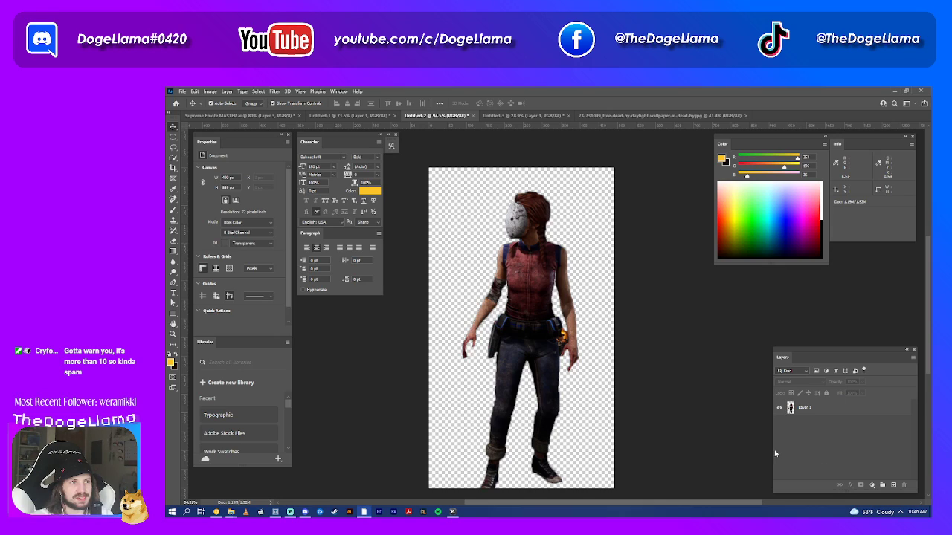
- Try a Bevel & Emboss effect on the cut-out layer and cancel it
left_click(788, 407)
left_click(850, 485)
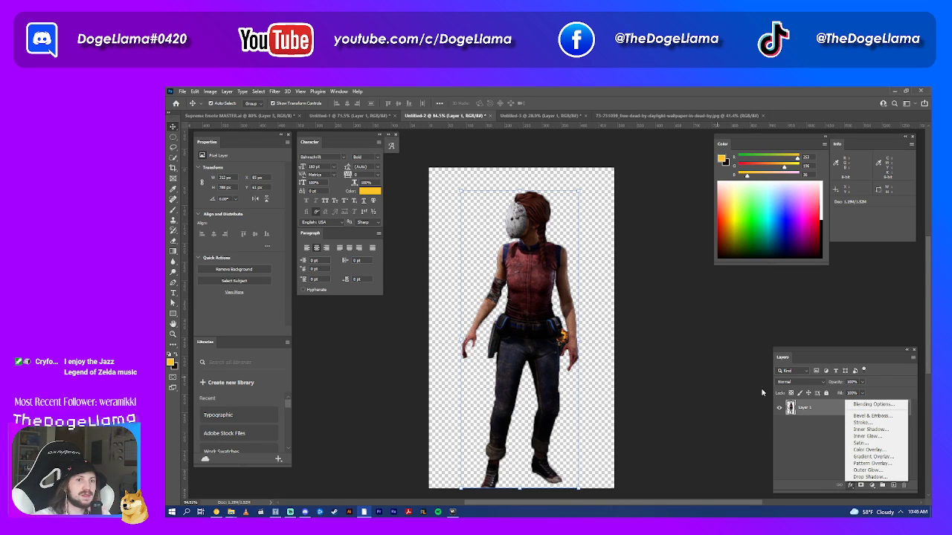
left_click(875, 417)
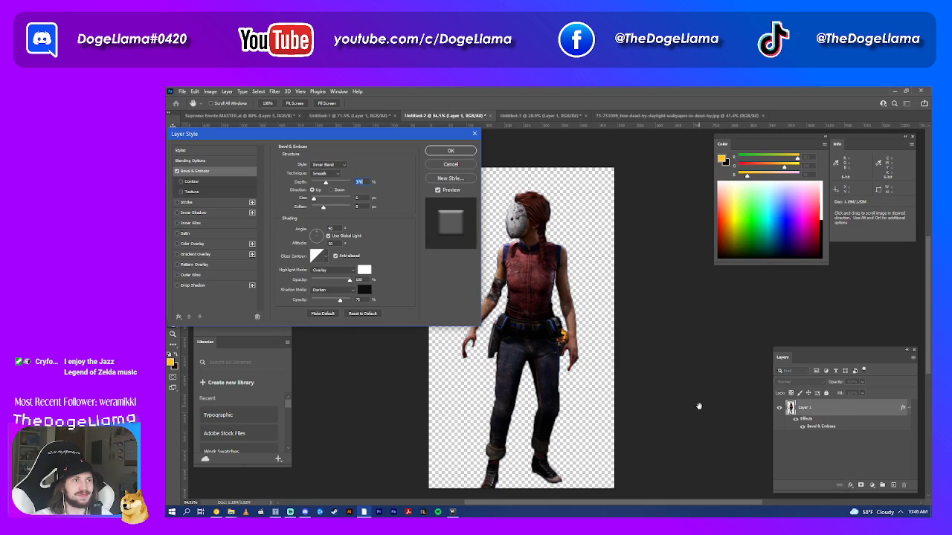
key("Escape")
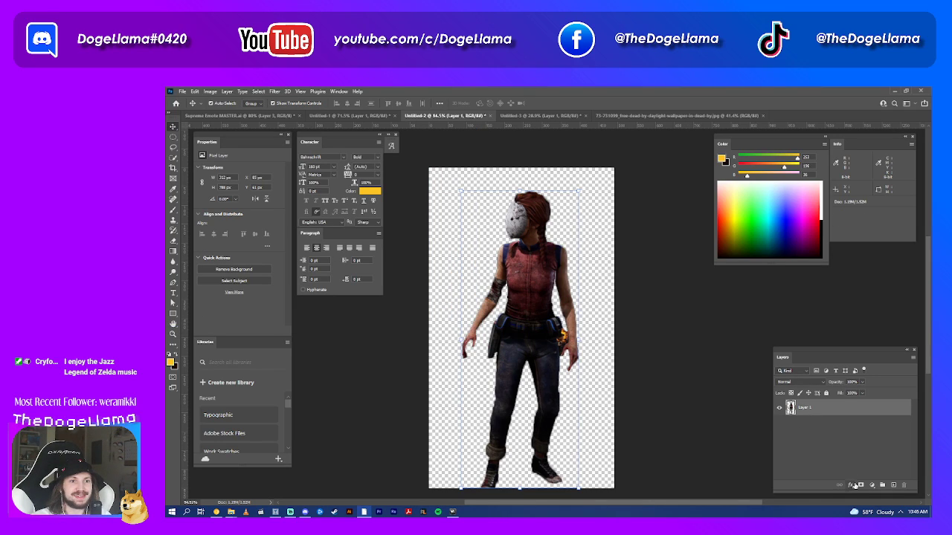
- Add a Stroke effect, trying a white colour before switching back to black
left_click(852, 485)
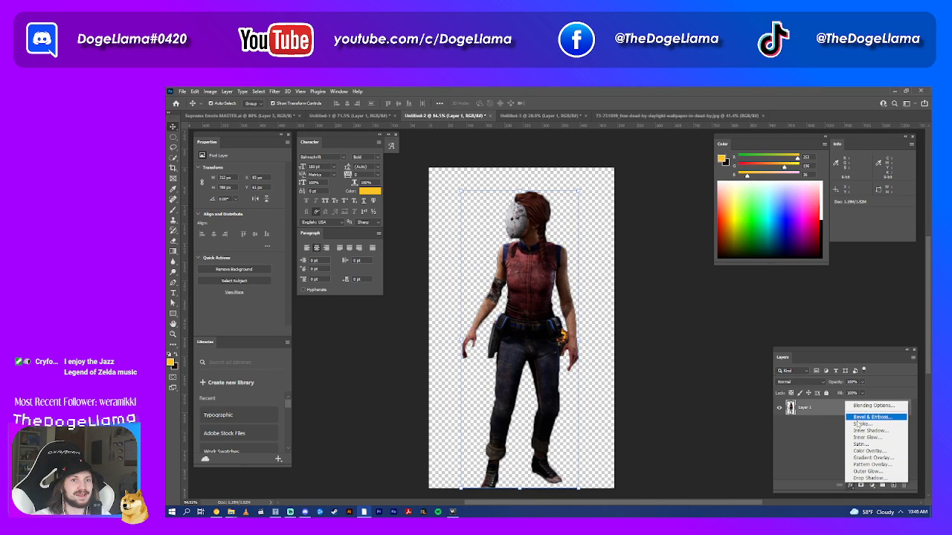
key("Escape")
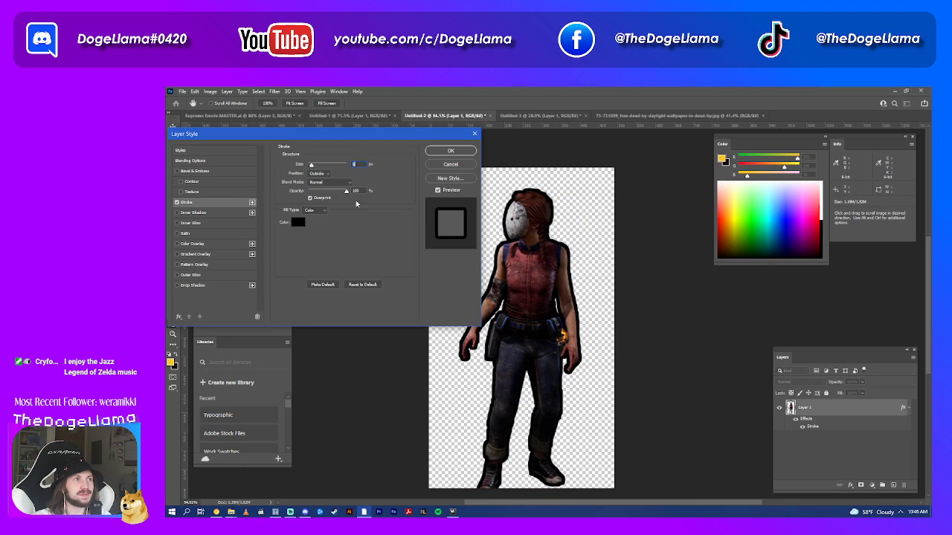
left_click(298, 222)
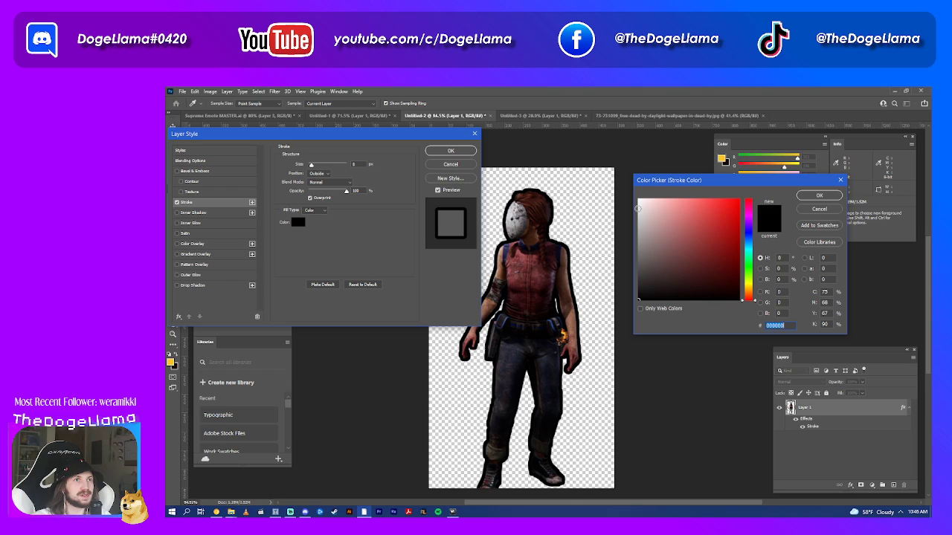
left_click(638, 199)
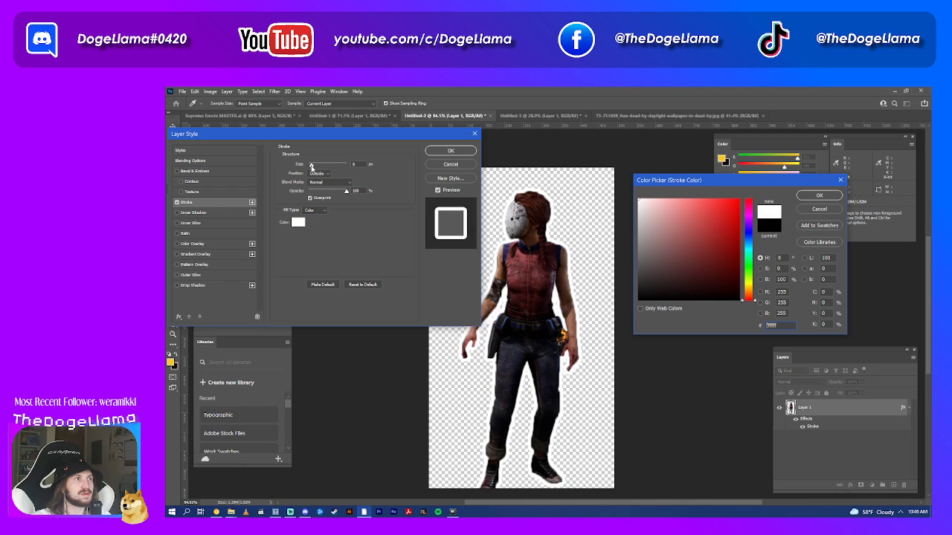
left_click(818, 196)
left_click_drag(311, 165, 311, 167)
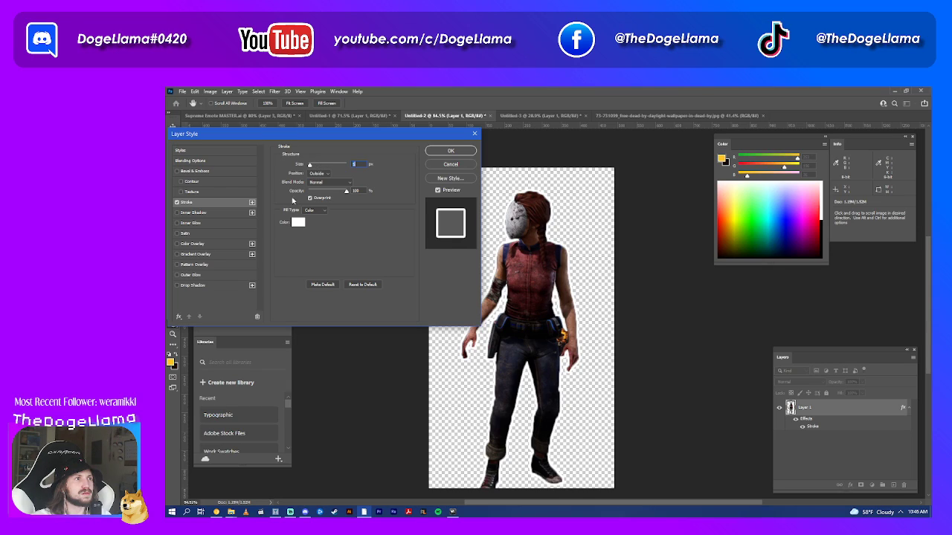
left_click(316, 211)
left_click(313, 214)
left_click(297, 223)
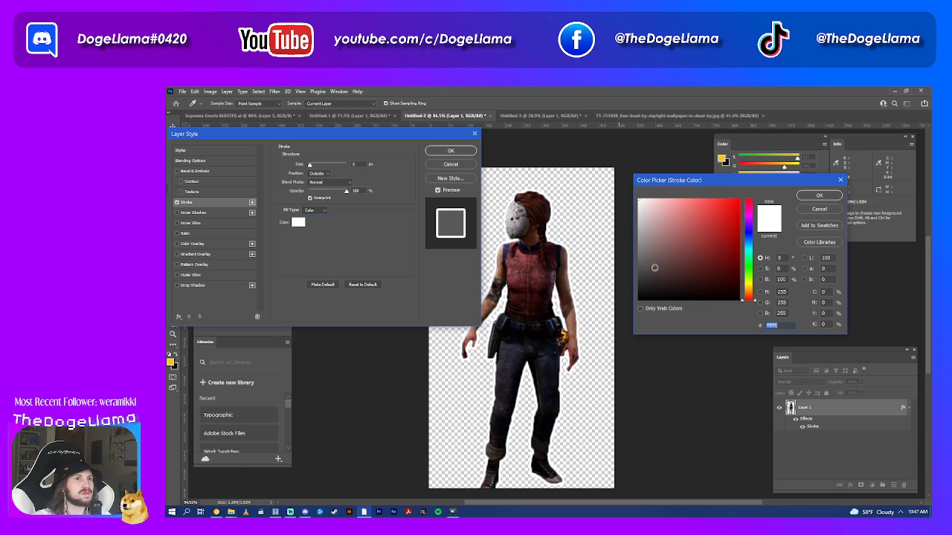
left_click(647, 303)
left_click(818, 194)
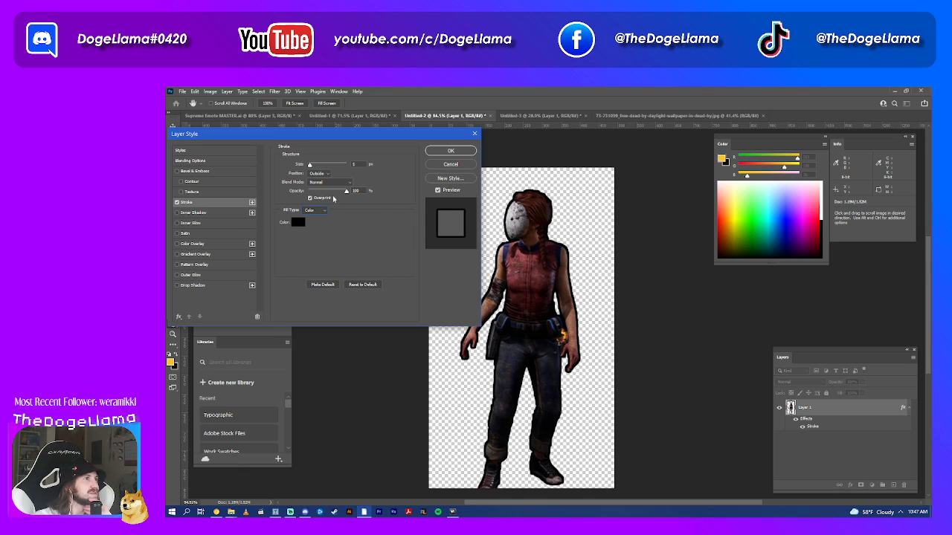
- Try Inside, Center and Outside stroke positions at size 4, then cancel the effect
left_click(179, 317)
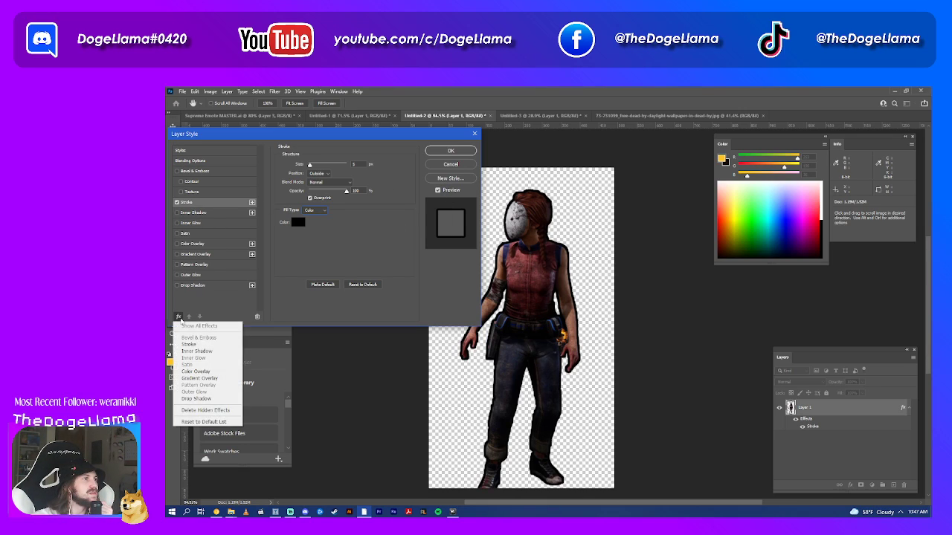
left_click(179, 316)
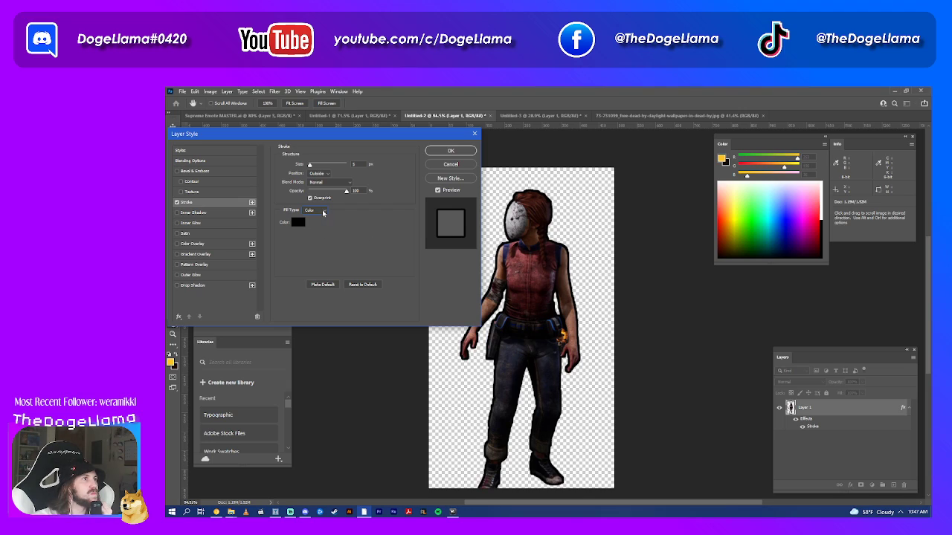
left_click_drag(346, 195, 348, 192)
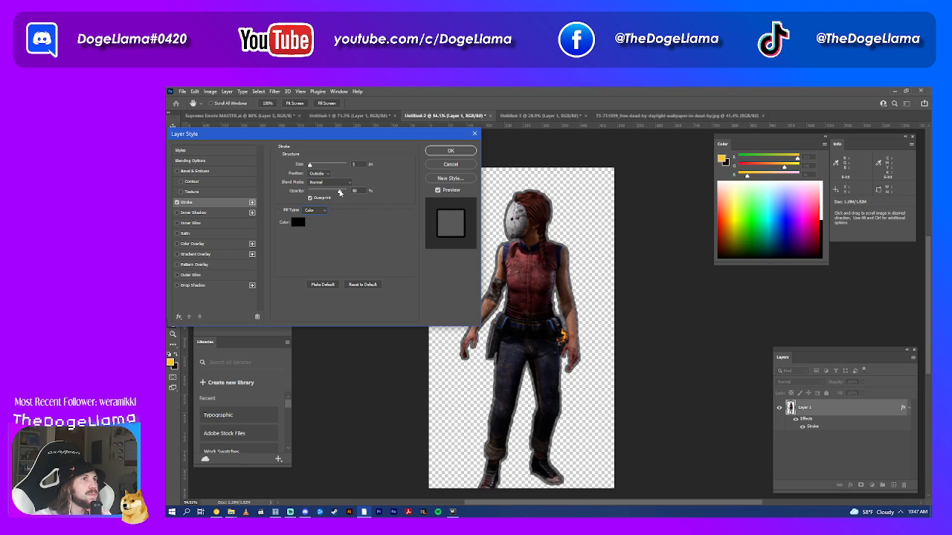
left_click(330, 182)
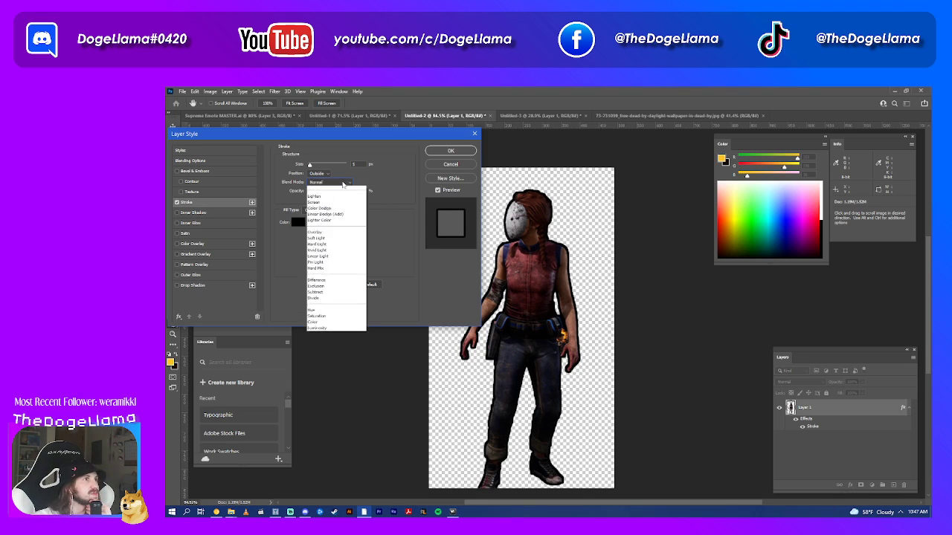
left_click(328, 179)
left_click(327, 175)
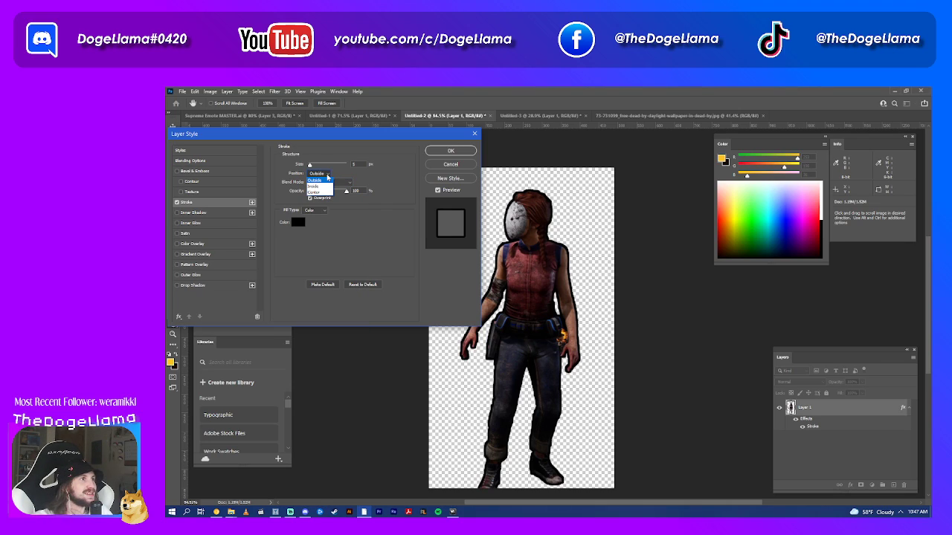
left_click(323, 191)
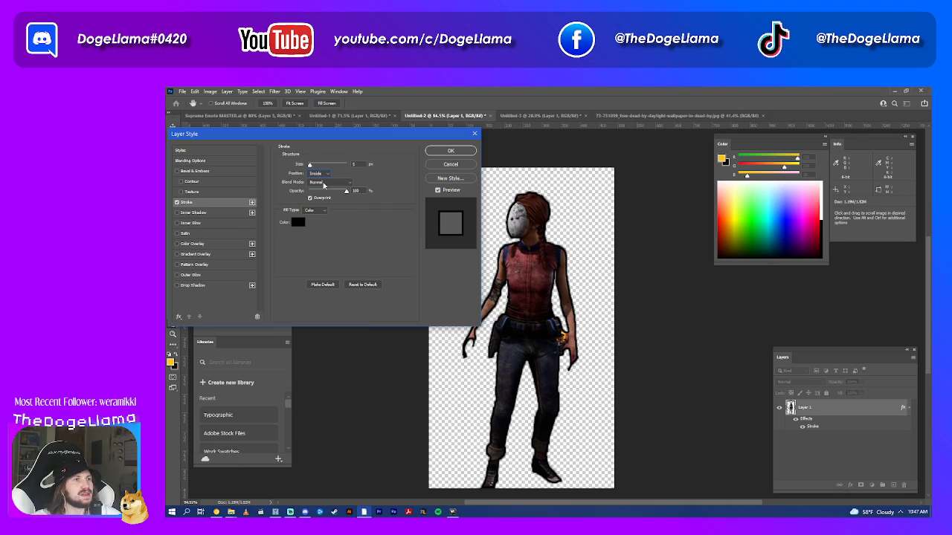
left_click(329, 174)
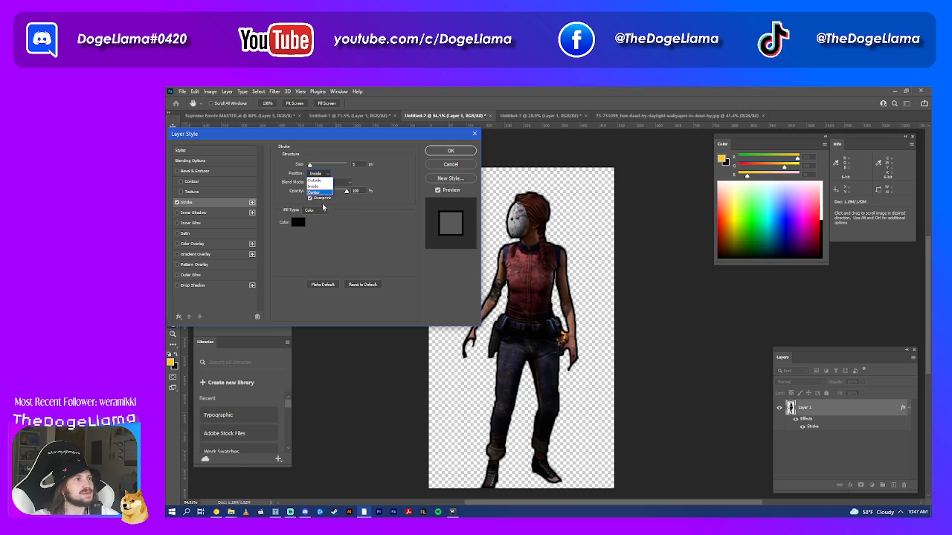
left_click(320, 193)
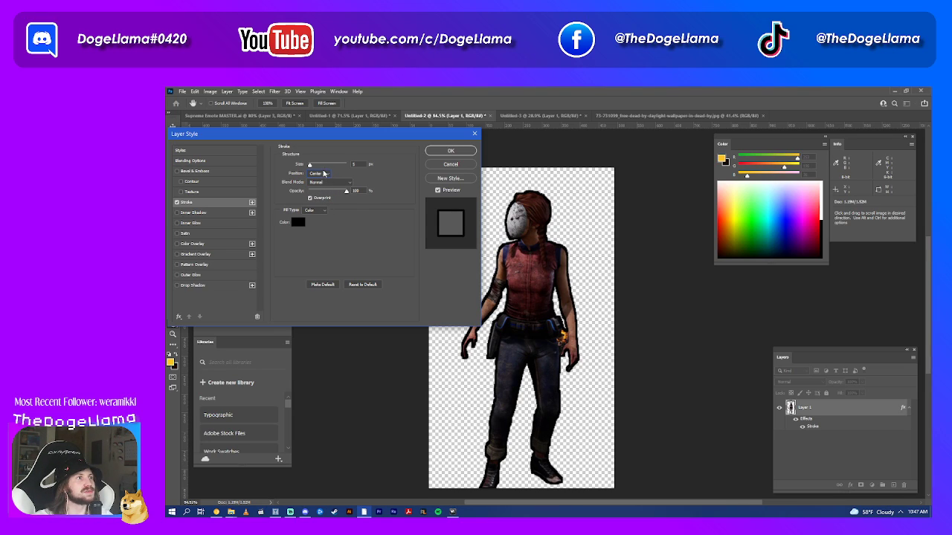
left_click(320, 174)
left_click(317, 175)
left_click_drag(313, 167, 310, 165)
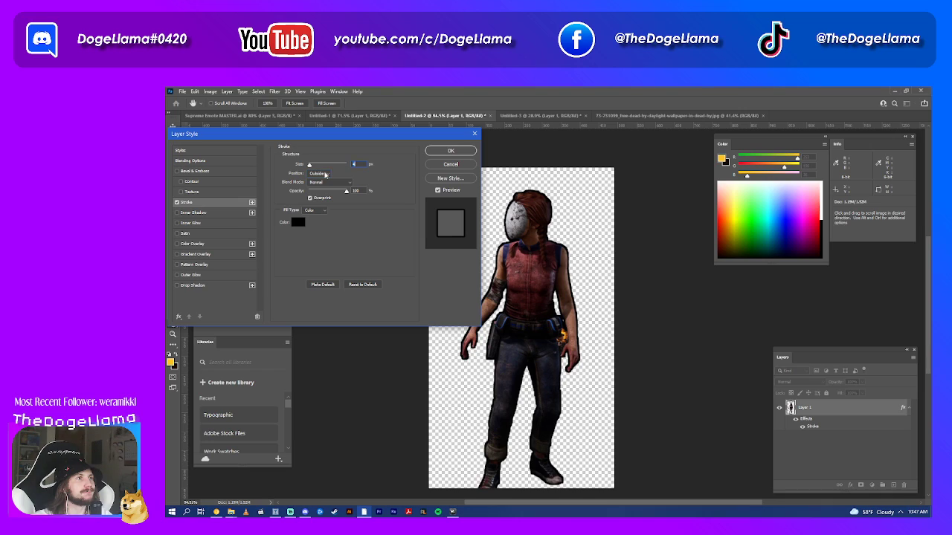
left_click(451, 164)
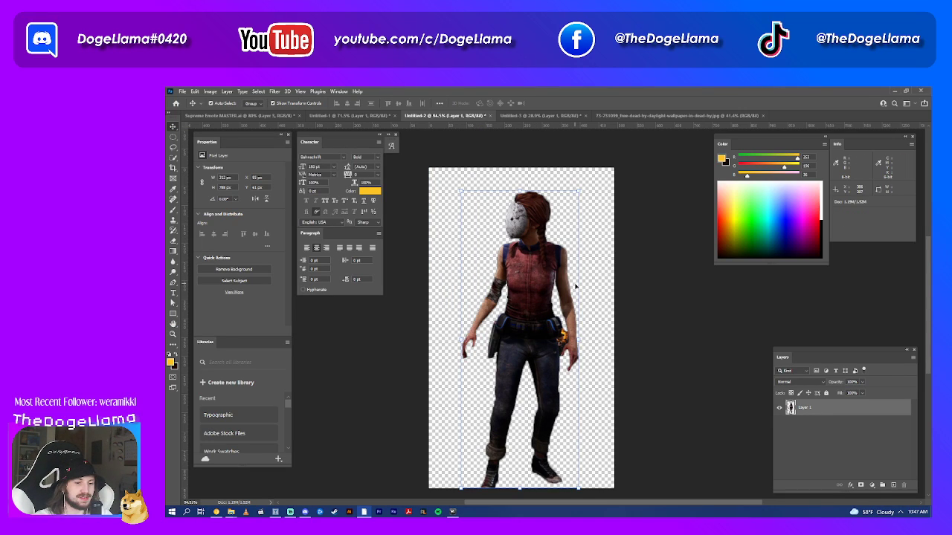
- Drag the cut-out figure onto the Dead by Daylight wallpaper document as Layer 1
left_click(677, 116)
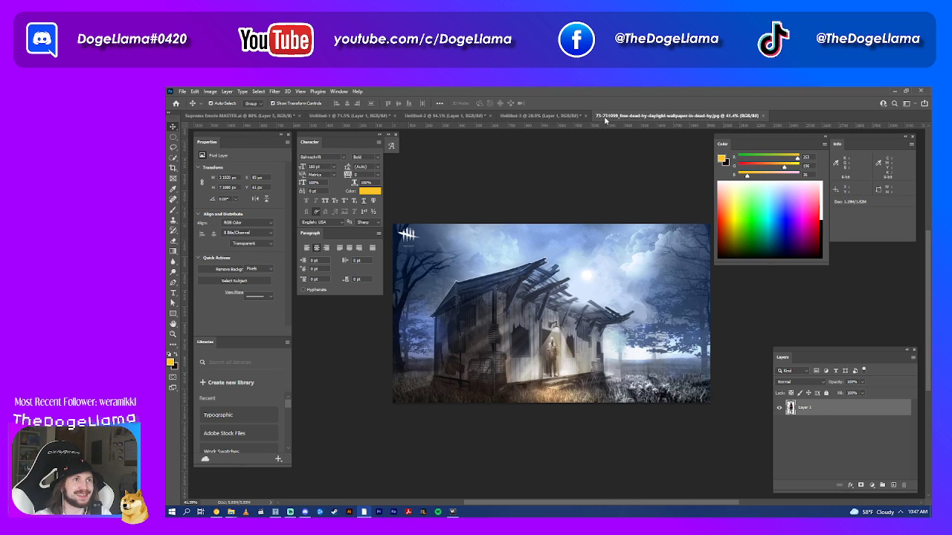
mouse_move(548, 347)
left_mouse_down()
mouse_move(561, 324)
mouse_move(521, 316)
left_mouse_up()
key("ctrl+t")
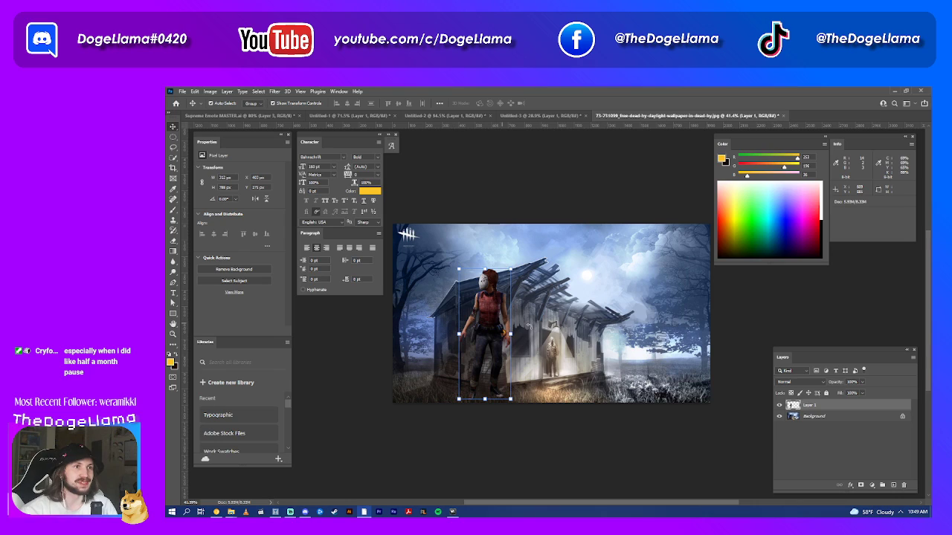
- Enlarge Meg, flip her horizontally, and place her beside the shack's left side, committing the transform
left_click_drag(482, 342, 472, 341)
key("ctrl+t")
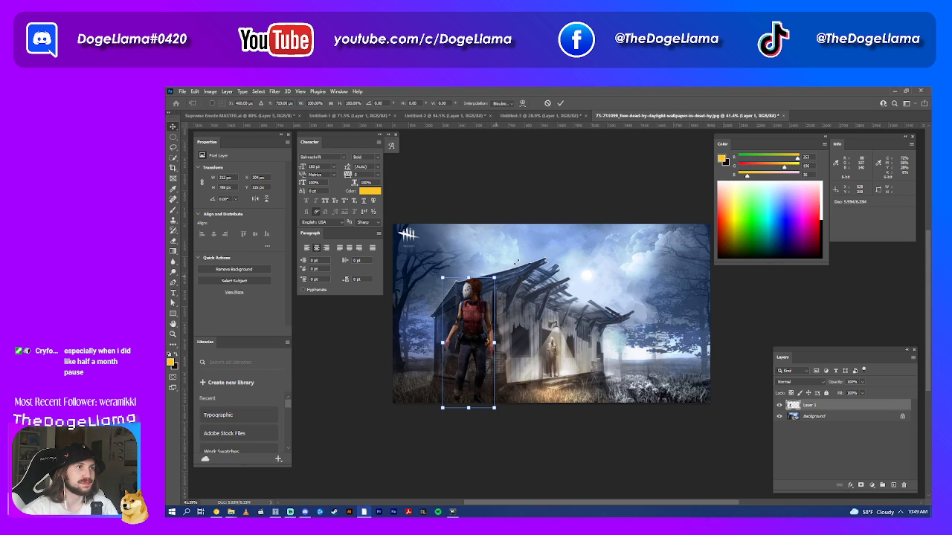
left_click_drag(493, 277, 520, 212)
left_click_drag(478, 302, 452, 331)
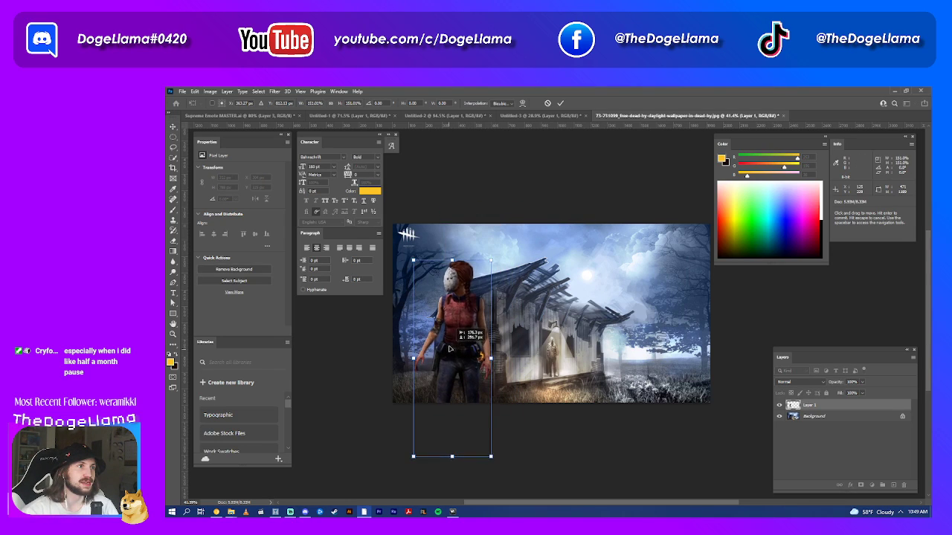
right_click(450, 298)
left_click(476, 459)
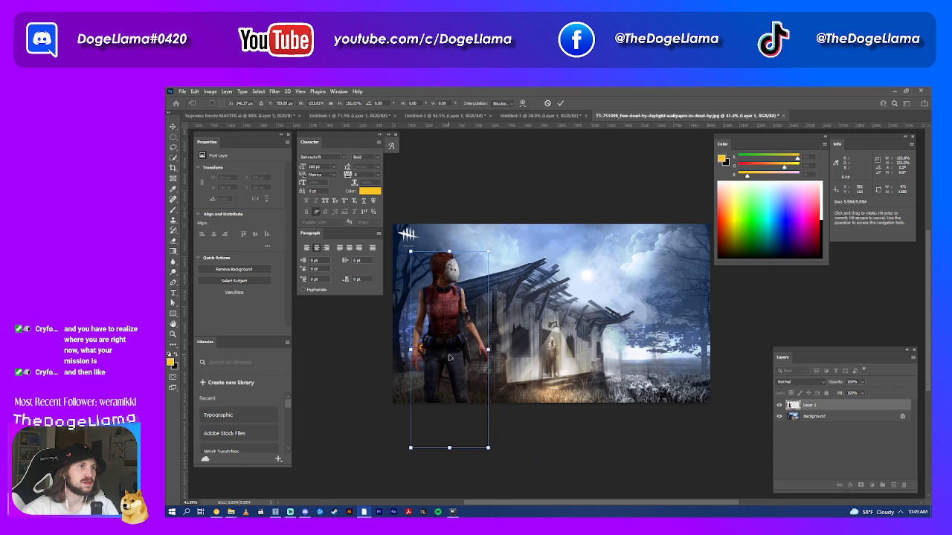
left_click_drag(449, 358, 460, 337)
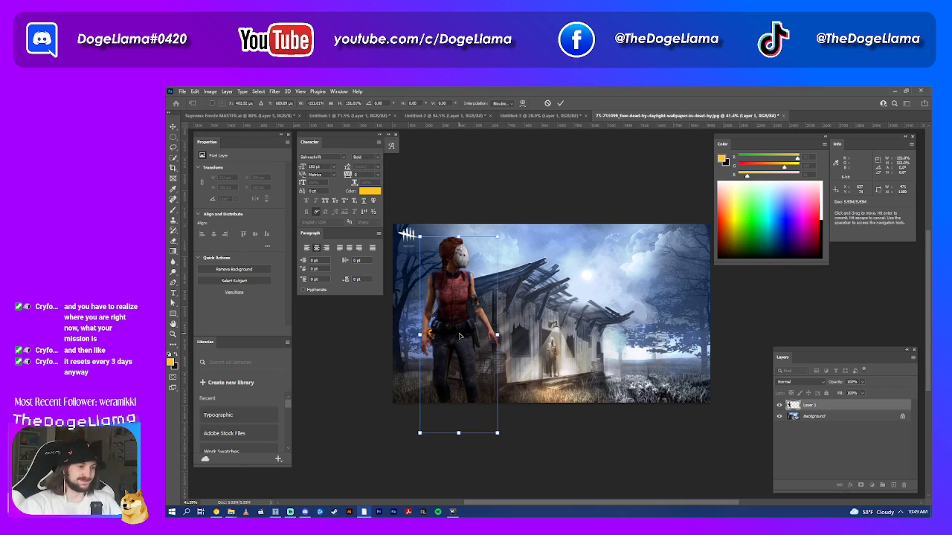
left_click_drag(469, 299, 472, 303)
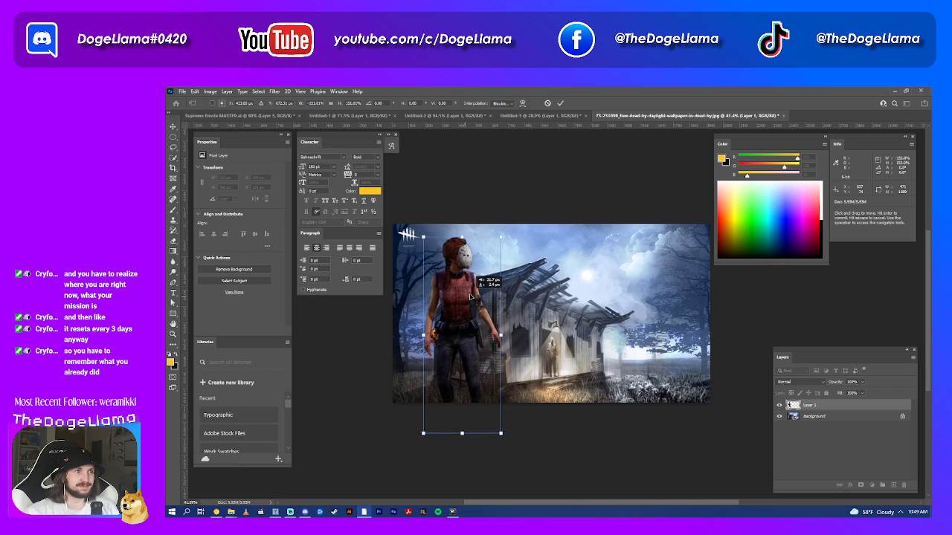
key("Return")
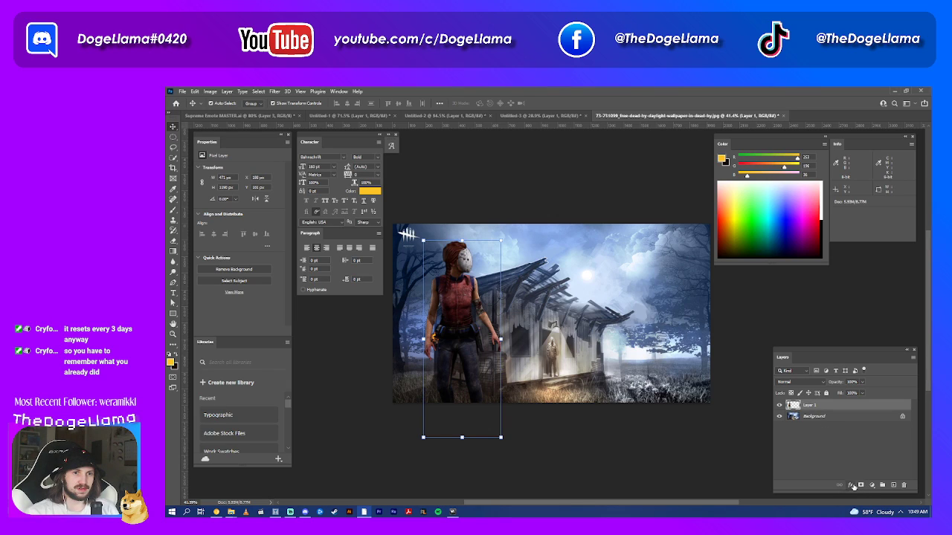
- Add a default drop shadow to Meg, nudge her slightly, and switch to the Dead by Daylight store
left_click(853, 485)
left_click(867, 481)
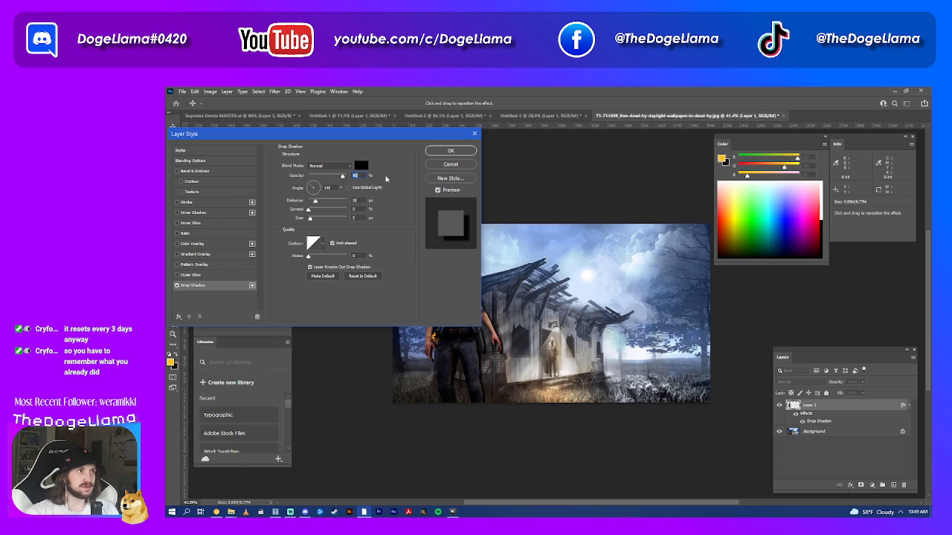
left_click(450, 151)
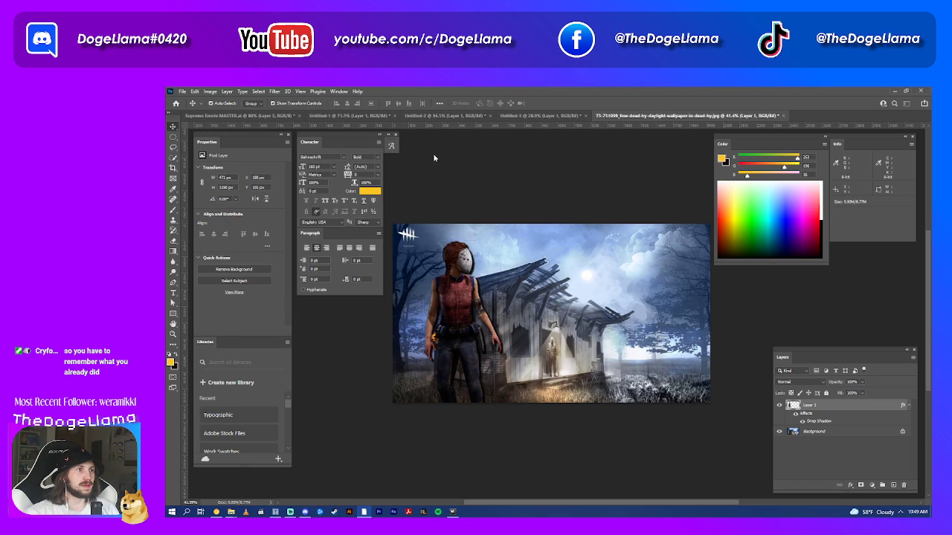
mouse_move(468, 305)
left_mouse_down()
mouse_move(459, 311)
mouse_move(471, 323)
mouse_move(464, 315)
left_mouse_up()
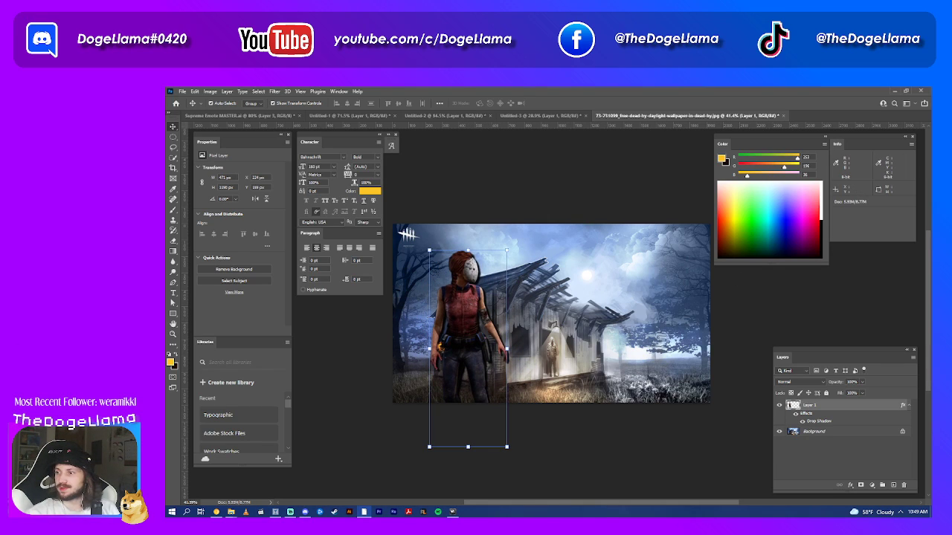
left_click(434, 513)
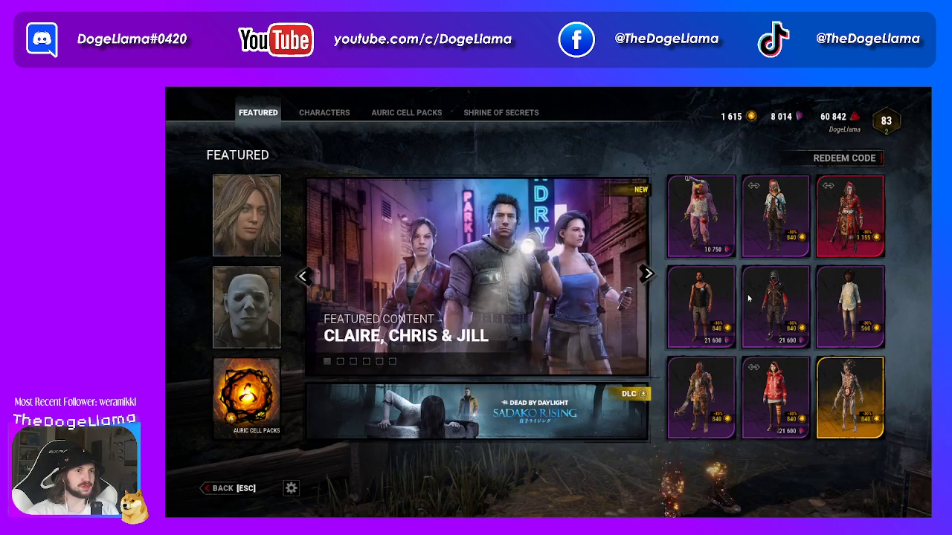
- Browse the store's character listings and open The Trickster's outfit page
left_click(325, 119)
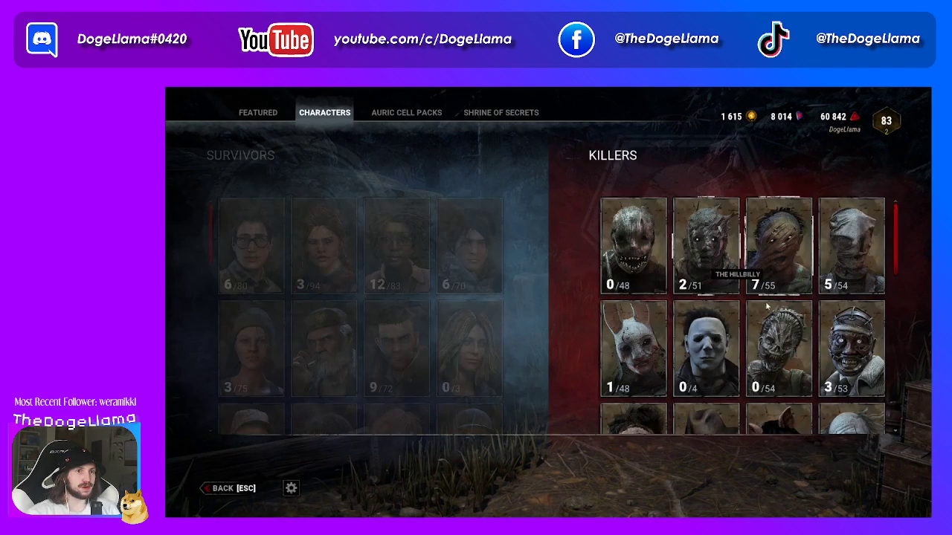
scroll(691, 357, "down", 5)
scroll(691, 371, "up", 5)
scroll(688, 364, "down", 5)
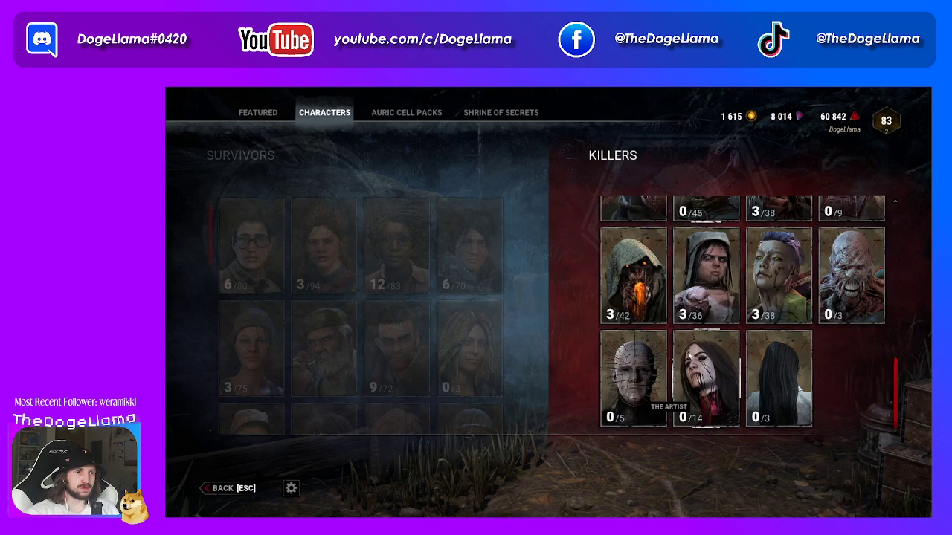
scroll(680, 349, "up", 2)
scroll(672, 338, "up", 3)
scroll(706, 349, "down", 3)
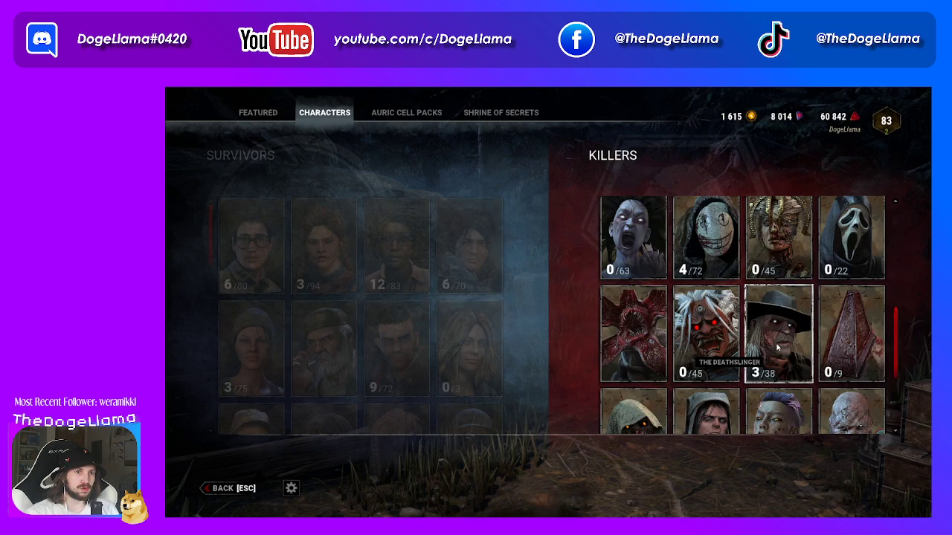
scroll(789, 348, "down", 3)
scroll(792, 357, "up", 3)
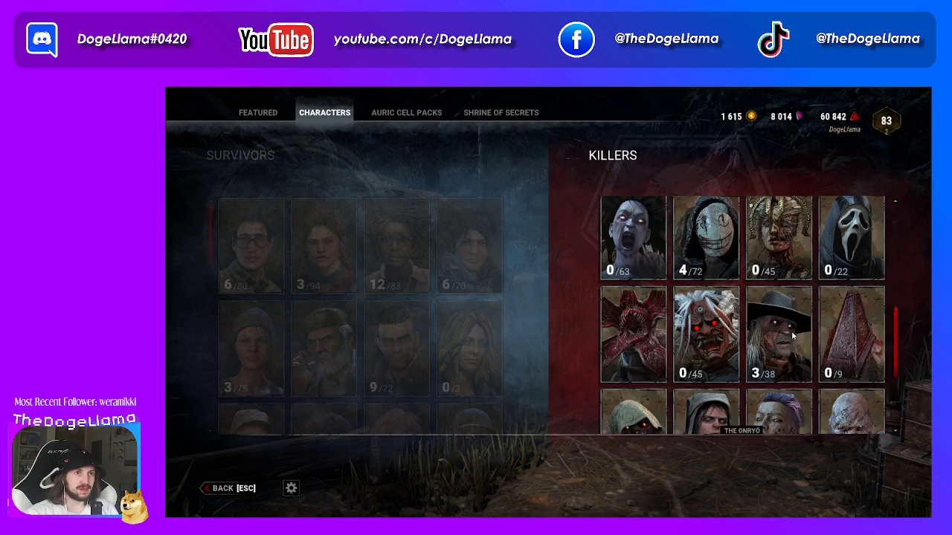
scroll(784, 371, "down", 3)
left_click(779, 312)
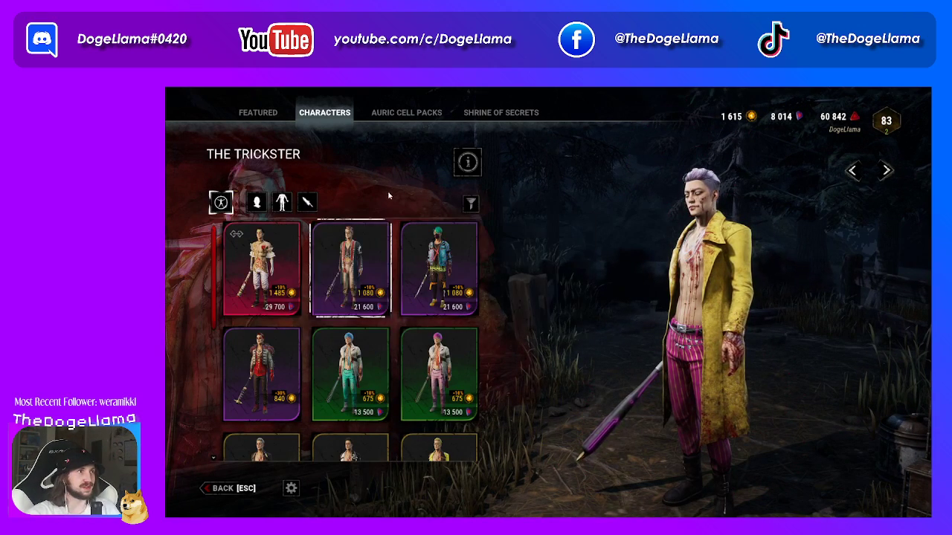
- Revisit The Trickster's outfits, then exit the store to the survivor lobby
left_click(275, 114)
left_click(324, 112)
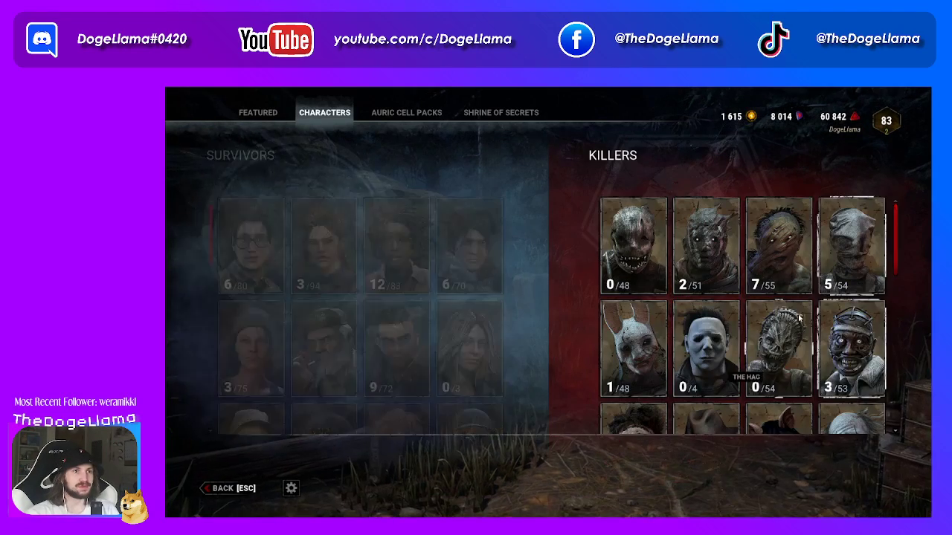
scroll(728, 292, "down", 5)
left_click(777, 286)
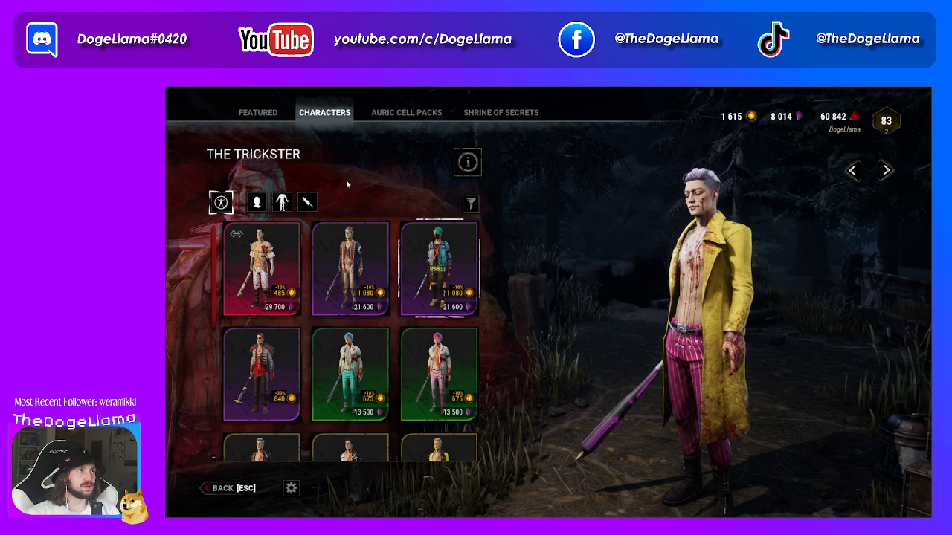
left_click(243, 491)
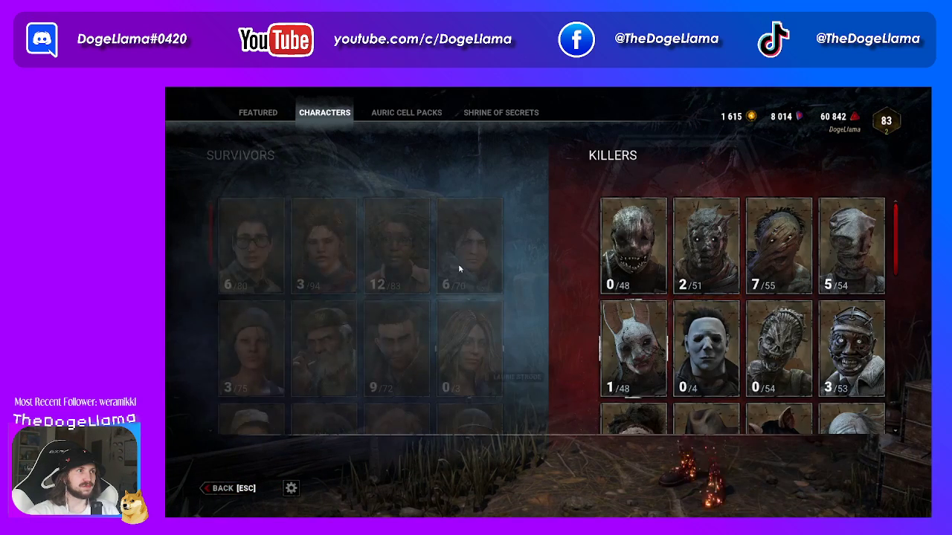
left_click(227, 489)
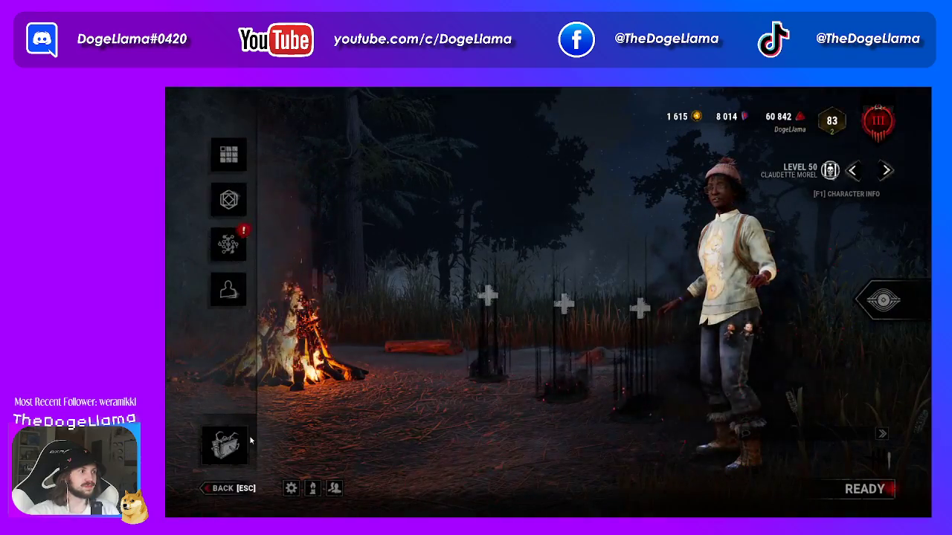
- Return to the main menu, play as killer, and switch the chosen killer to The Trickster
left_click(234, 489)
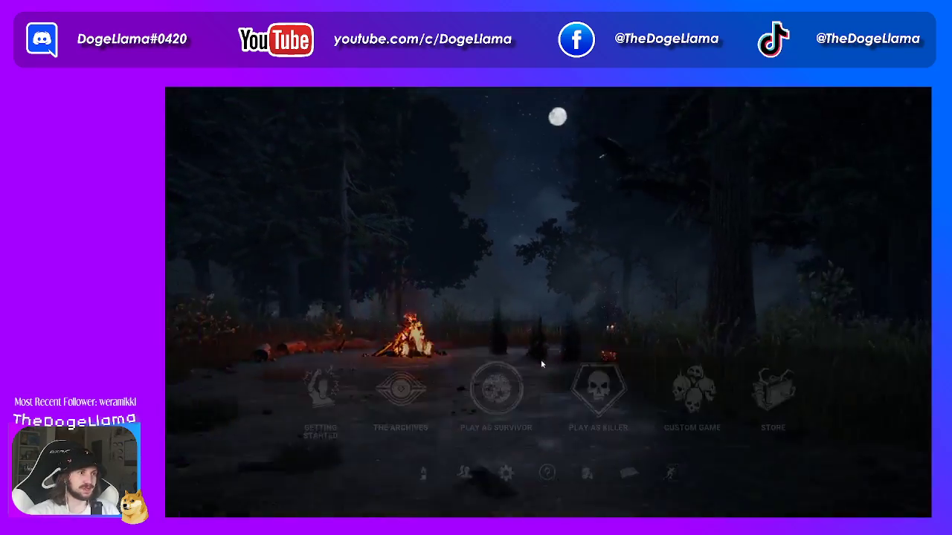
left_click(599, 407)
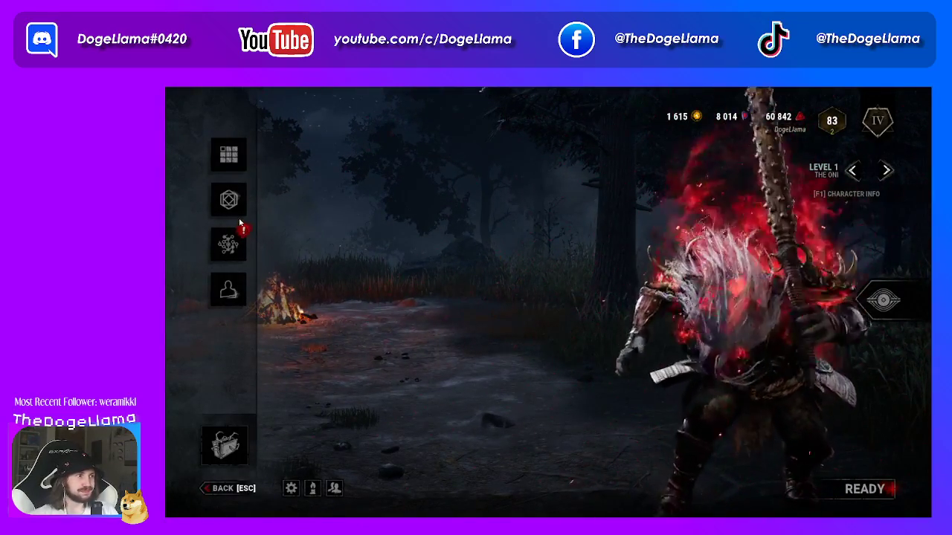
left_click(228, 289)
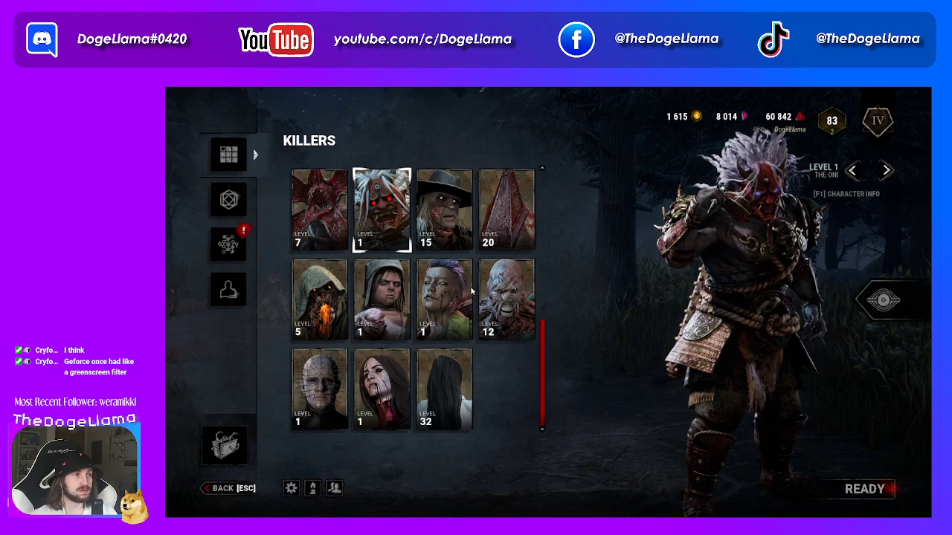
left_click(443, 298)
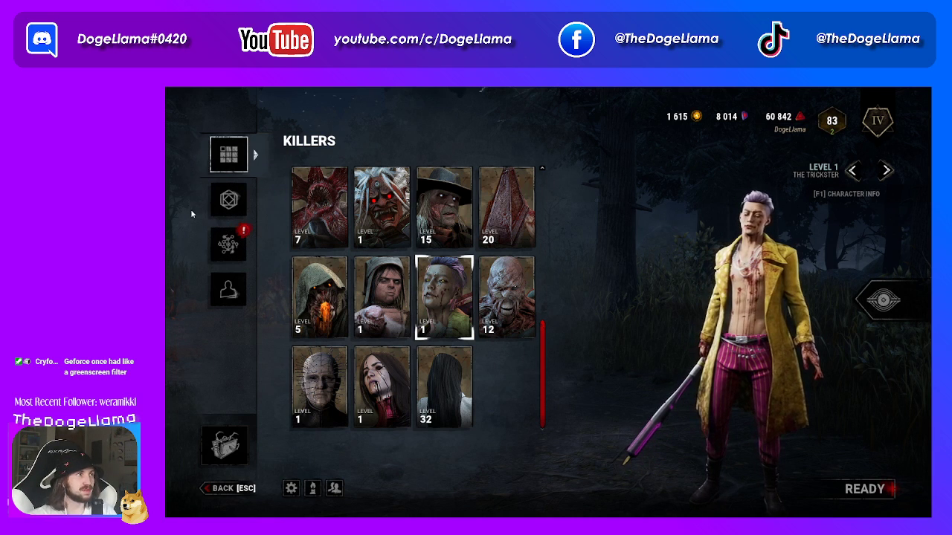
- Equip the dark-haired head, blue jacket and Auspicious Bat, then switch back to Photoshop
left_click(229, 199)
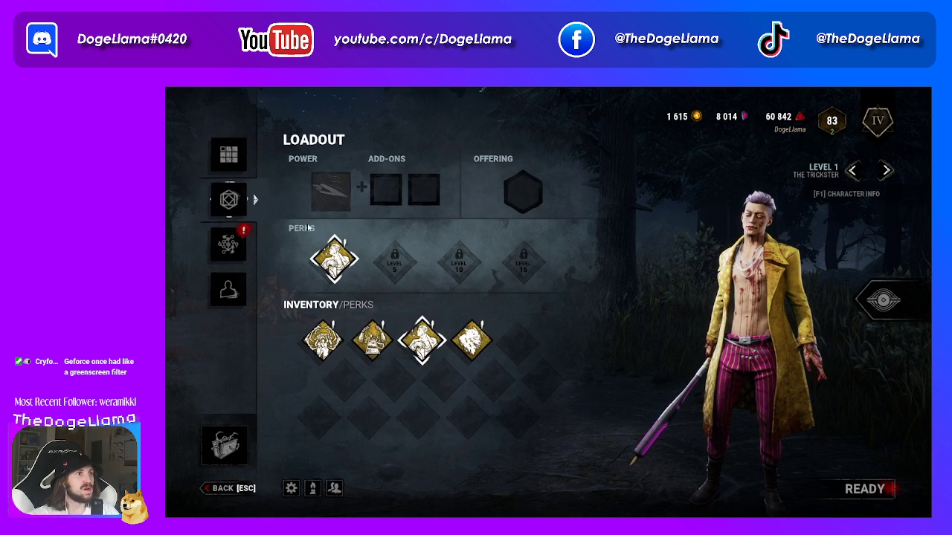
left_click(228, 290)
left_click(313, 384)
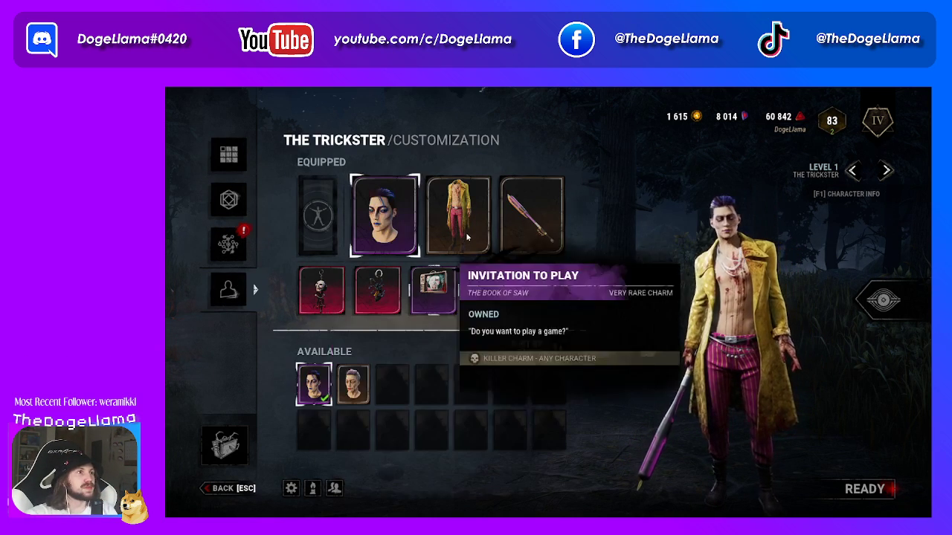
left_click(457, 215)
left_click(314, 385)
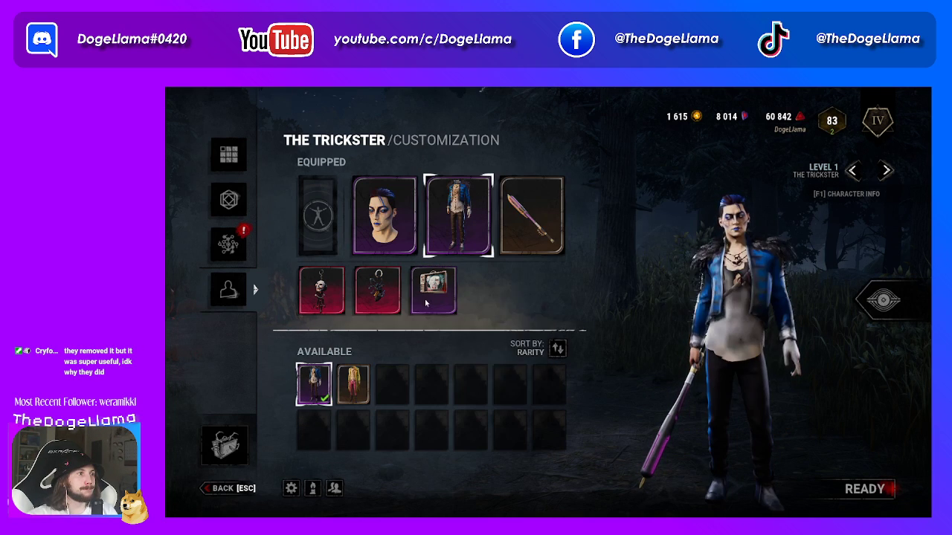
left_click(531, 216)
left_click(314, 384)
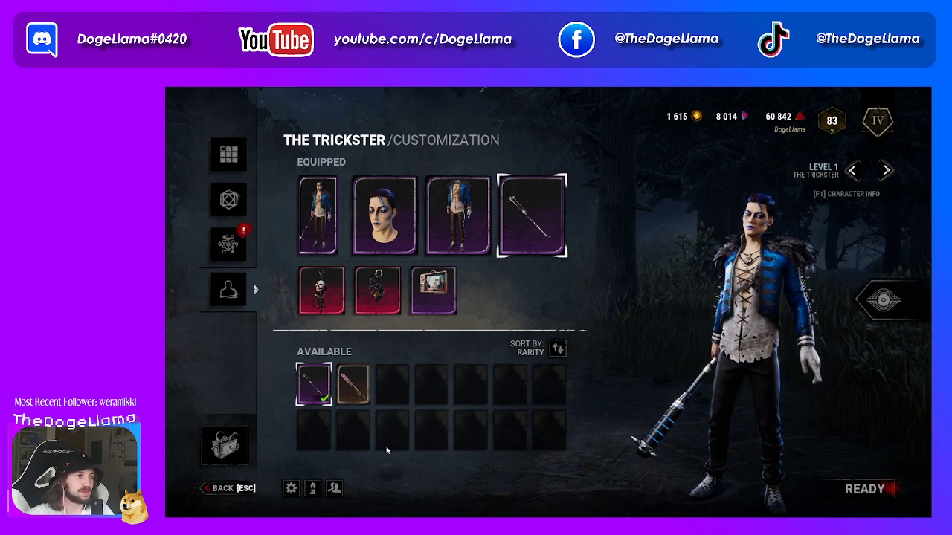
key("super")
left_click(375, 510)
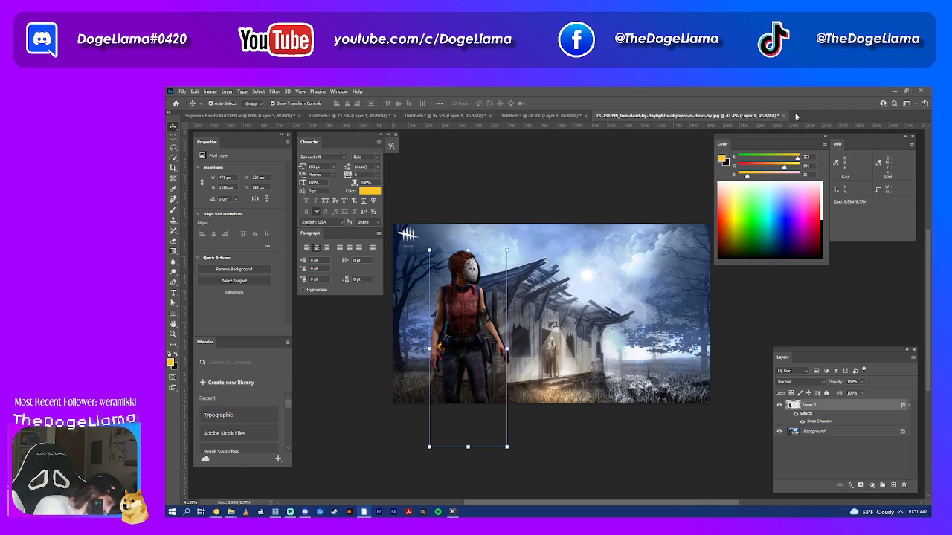
- Create a clipboard-sized new document, paste the game screenshot and shift it right
key("ctrl+n")
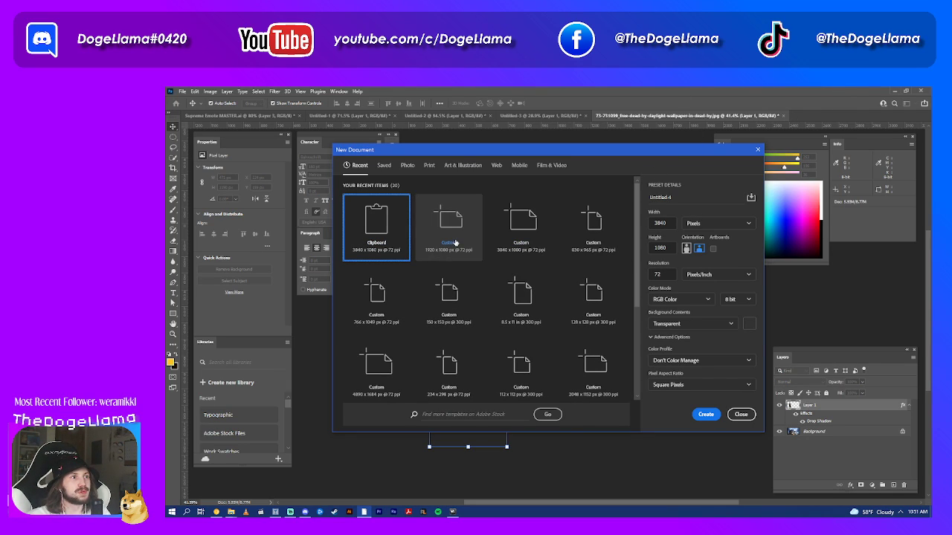
key("Return")
key("ctrl+v")
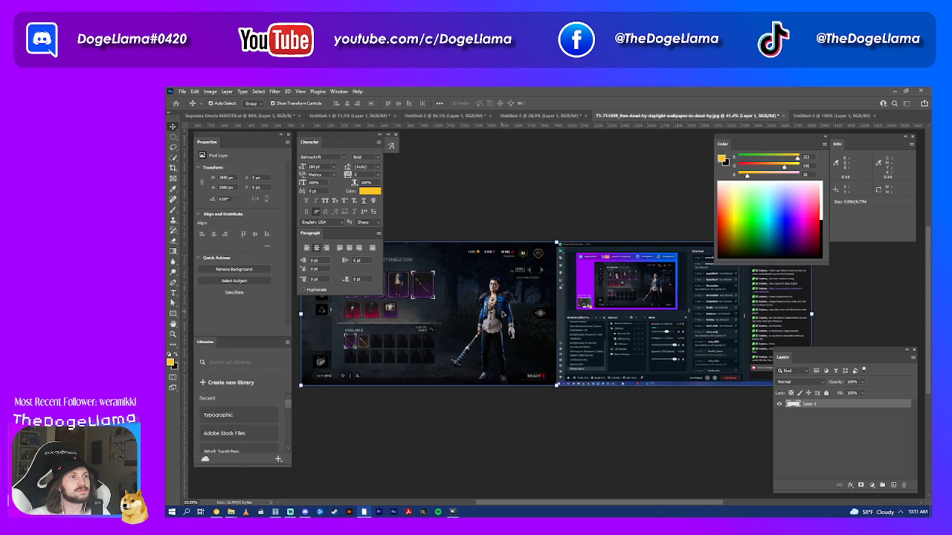
left_click_drag(563, 321, 601, 321)
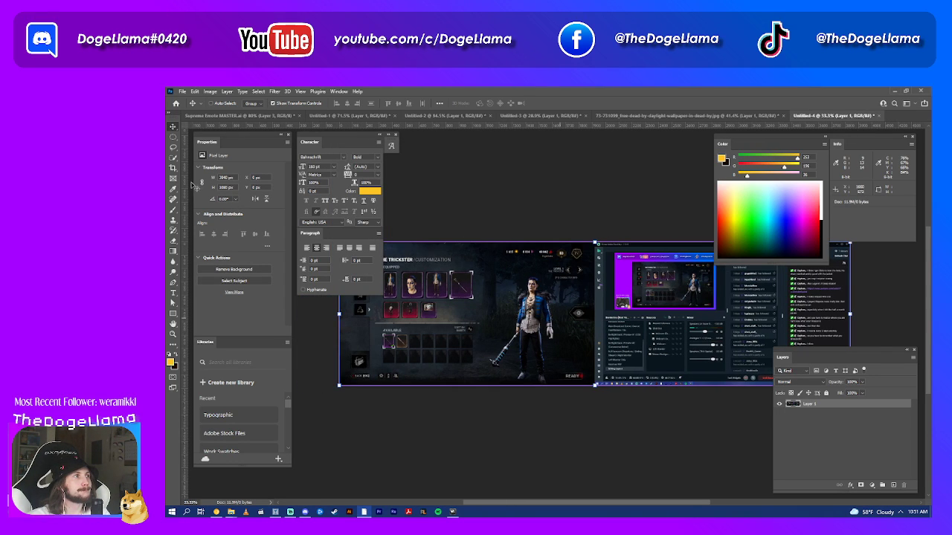
left_click_drag(548, 287, 581, 287)
- Crop the image to a tall frame around The Trickster and fit it on screen
key("c")
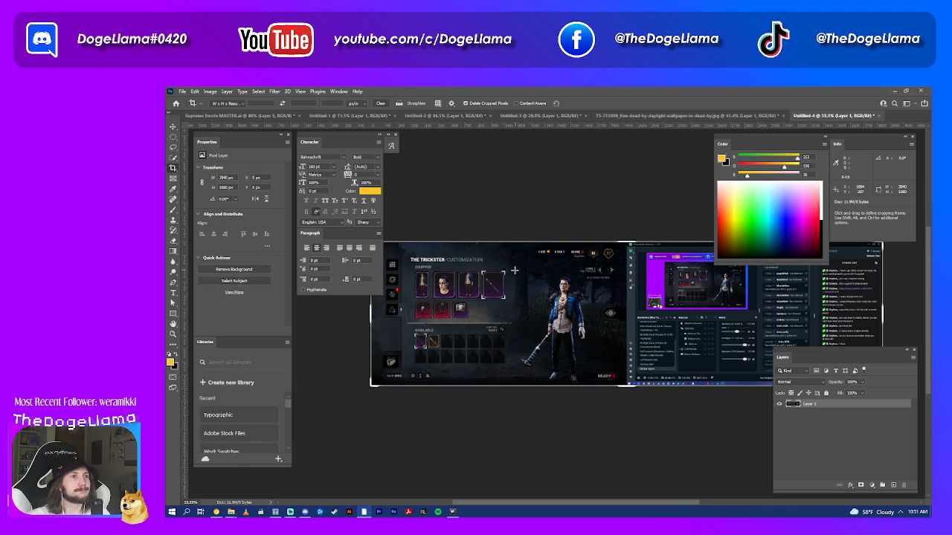
left_click_drag(514, 270, 593, 381)
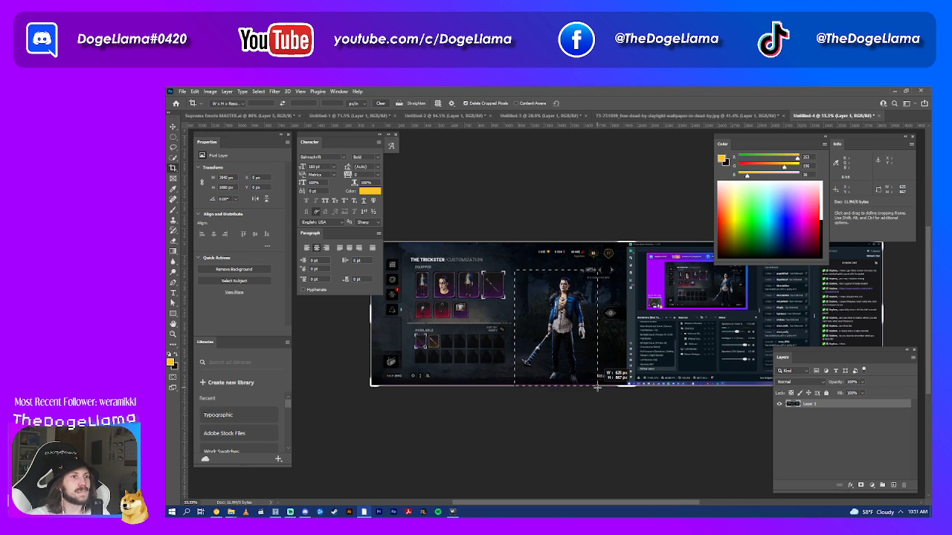
left_click_drag(595, 384, 595, 384)
key("Return")
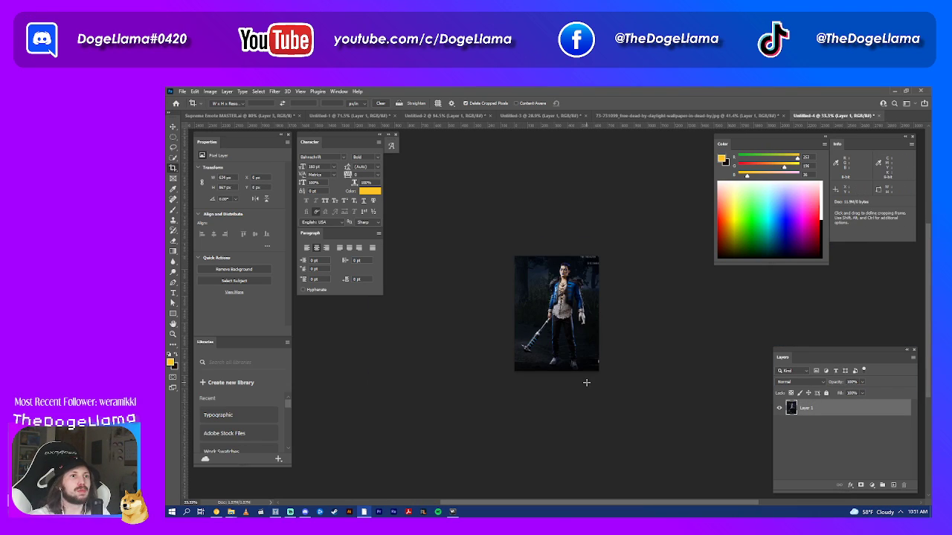
key("ctrl+0")
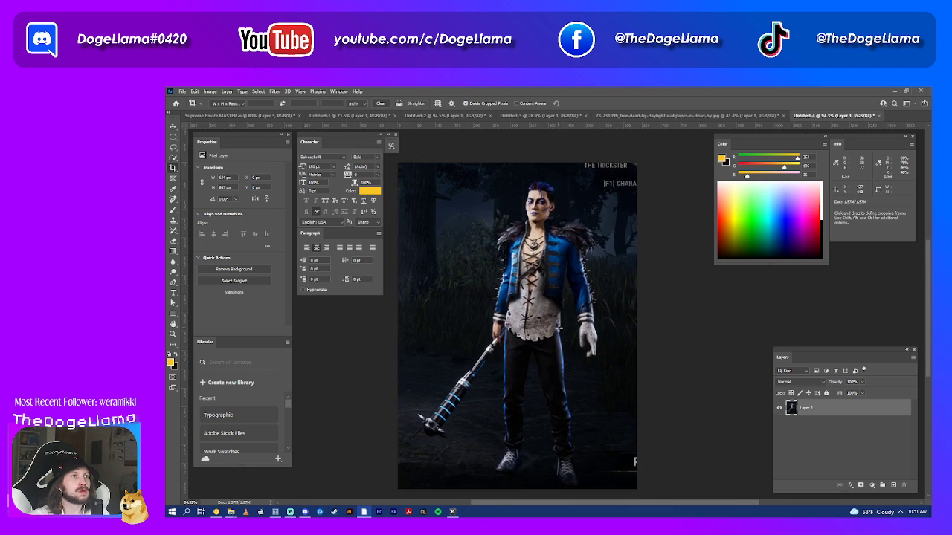
- Paint a Quick Selection over The Trickster, then quit the game from its taskbar icon
left_click(175, 159)
left_click_drag(448, 301, 546, 170)
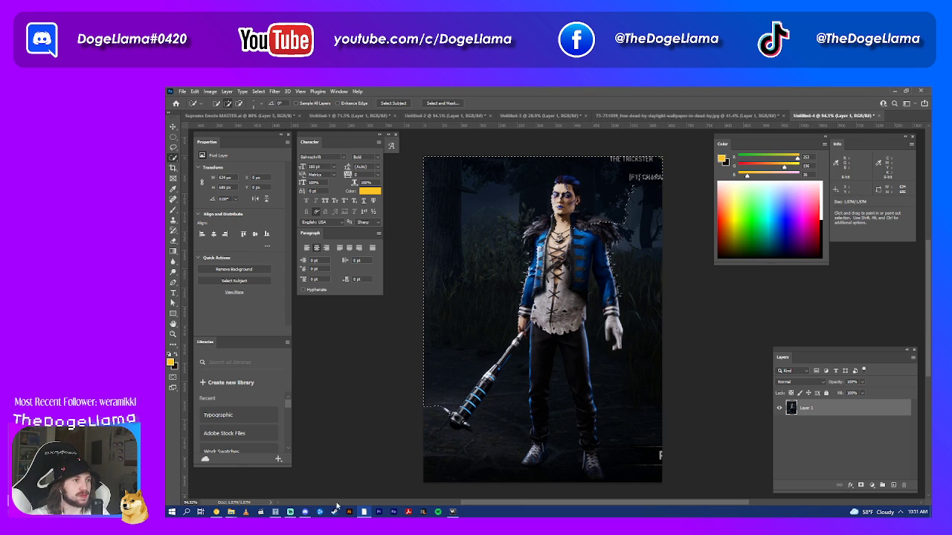
right_click(451, 511)
left_click(435, 496)
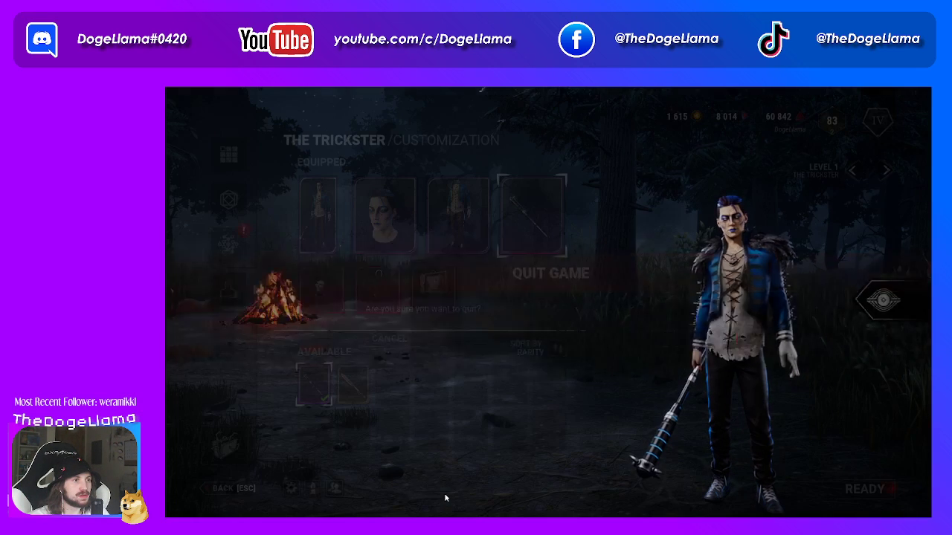
left_click(688, 348)
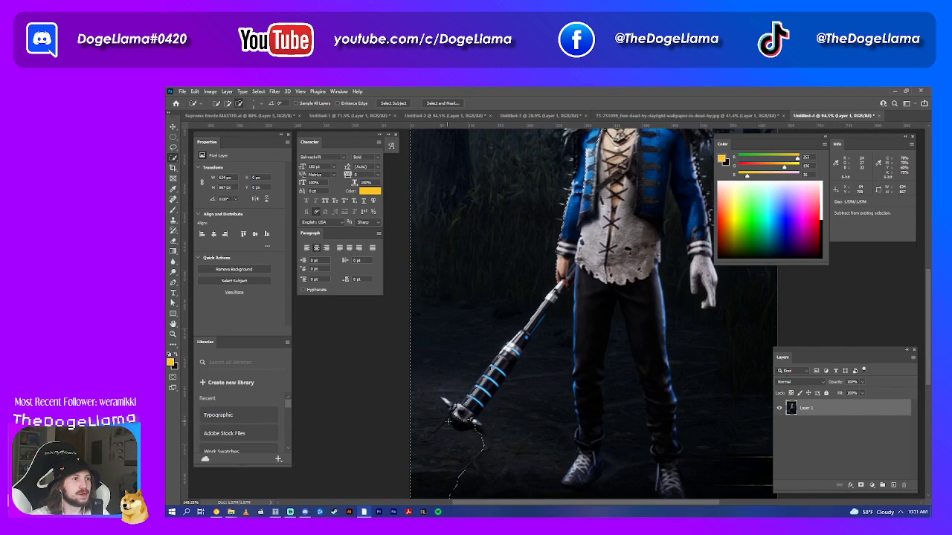
- Subtract the ground around the bat head and its right spike from the selection
scroll(446, 407, "up", 5)
key("alt")
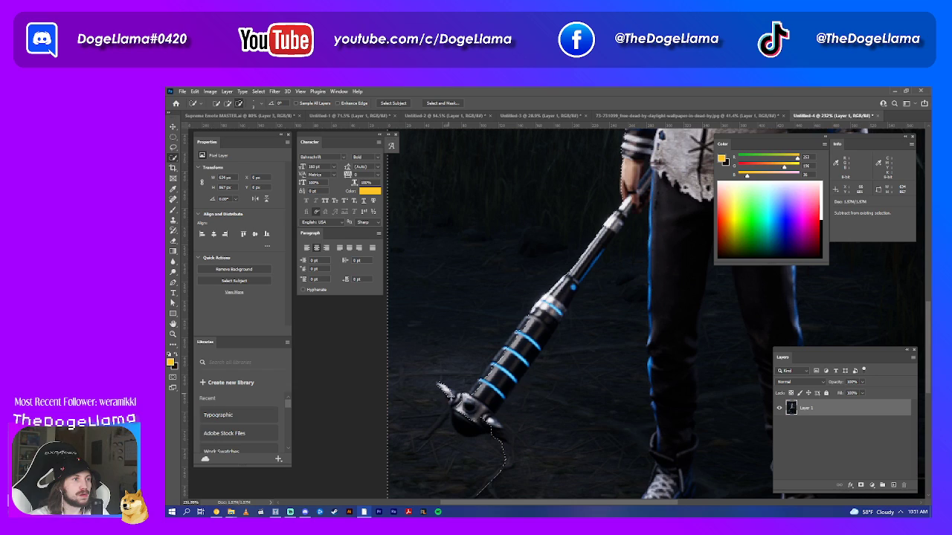
left_click(454, 397, "alt")
mouse_move(446, 399)
left_mouse_down()
mouse_move(459, 428)
mouse_move(502, 453)
left_mouse_up()
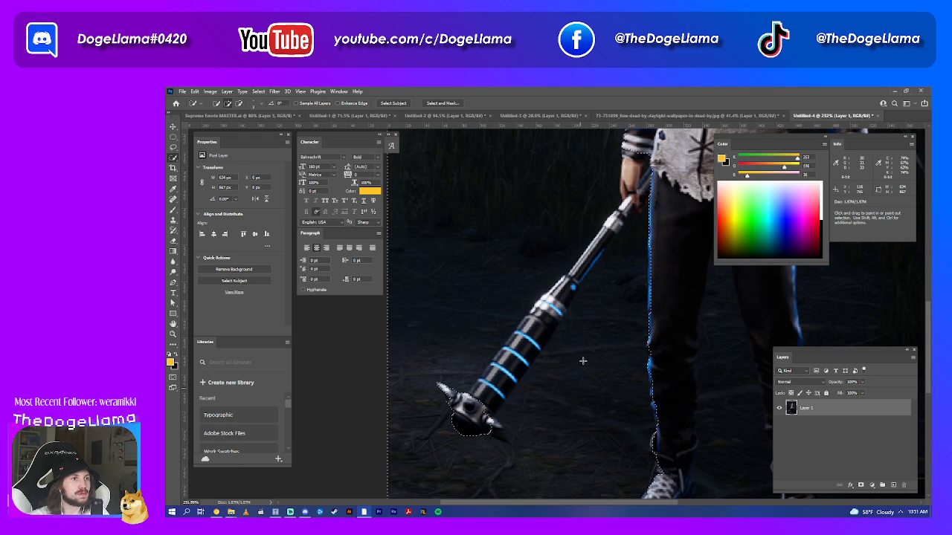
left_click_drag(487, 416, 497, 426)
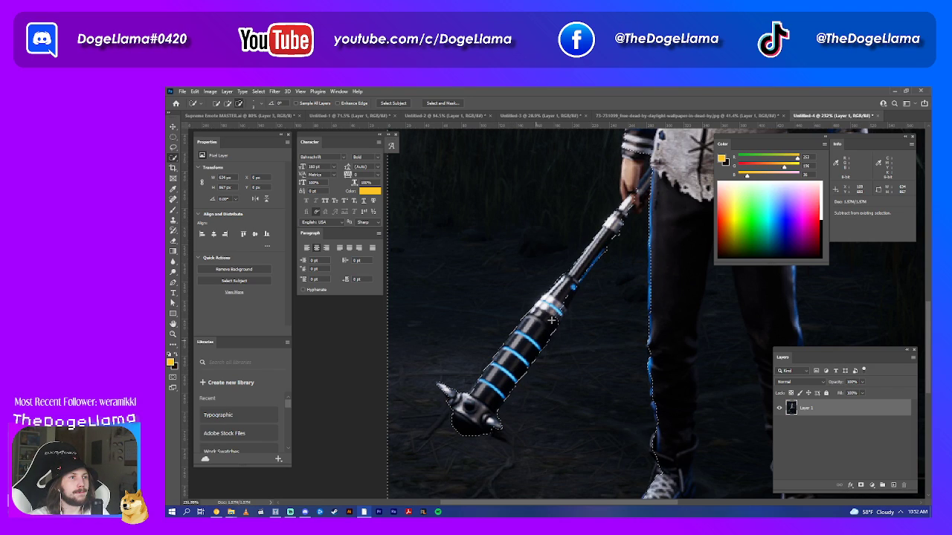
- Remove background along the bat shaft and correct the selection edge there
left_click_drag(615, 233, 646, 191)
left_click_drag(633, 250, 641, 226)
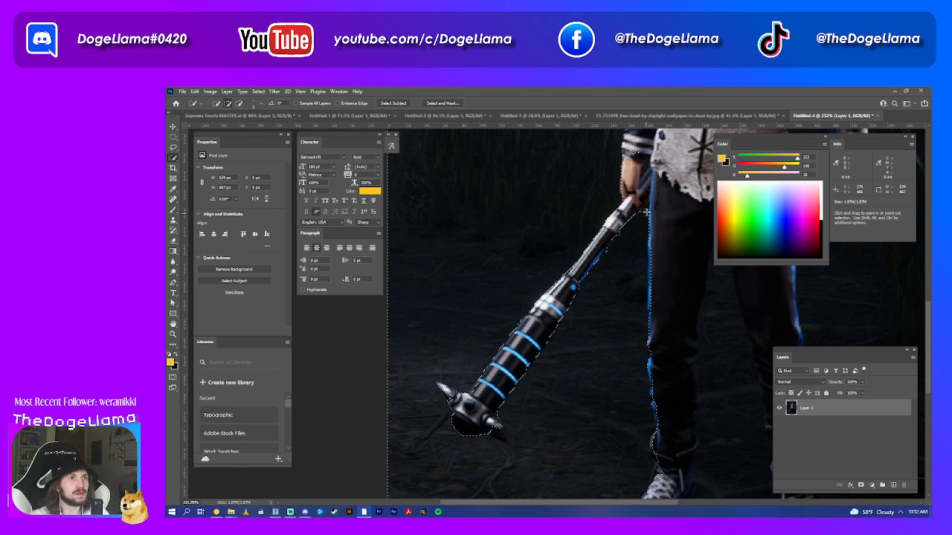
scroll(647, 223, "down", 3)
scroll(655, 230, "right", 3)
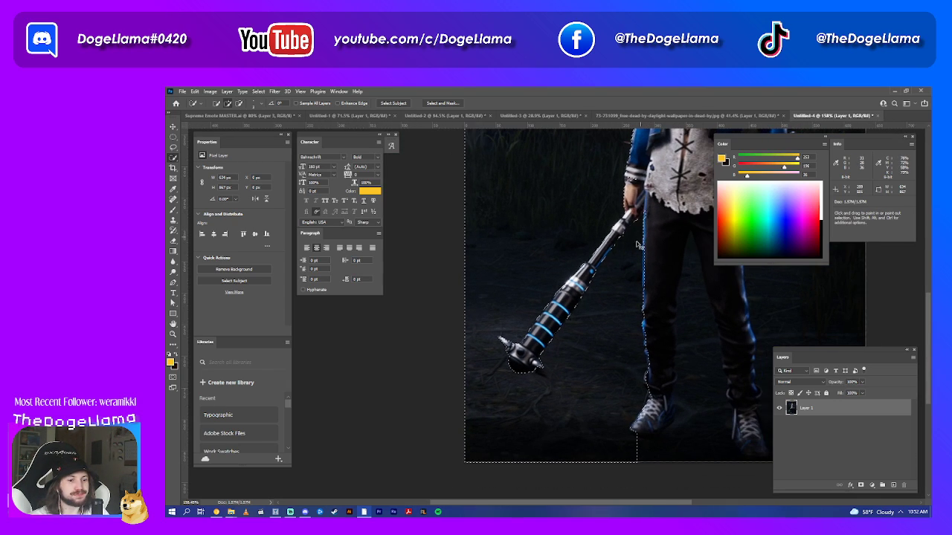
scroll(602, 260, "up", 2)
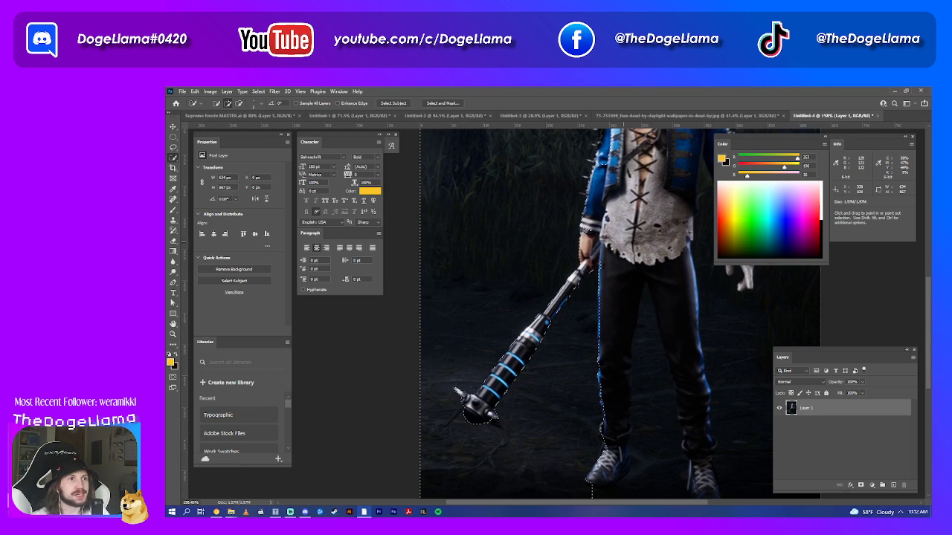
key("alt")
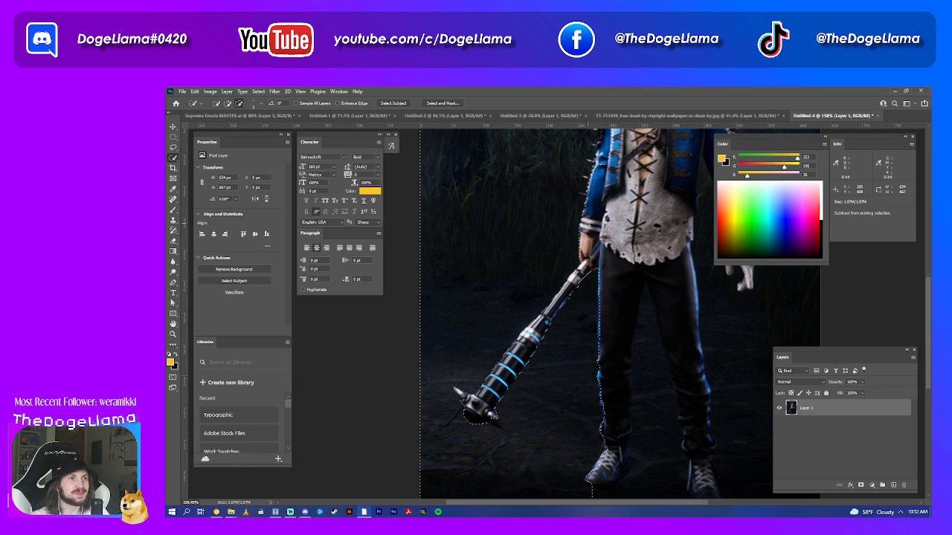
scroll(616, 280, "down", 1)
scroll(605, 273, "down", 1)
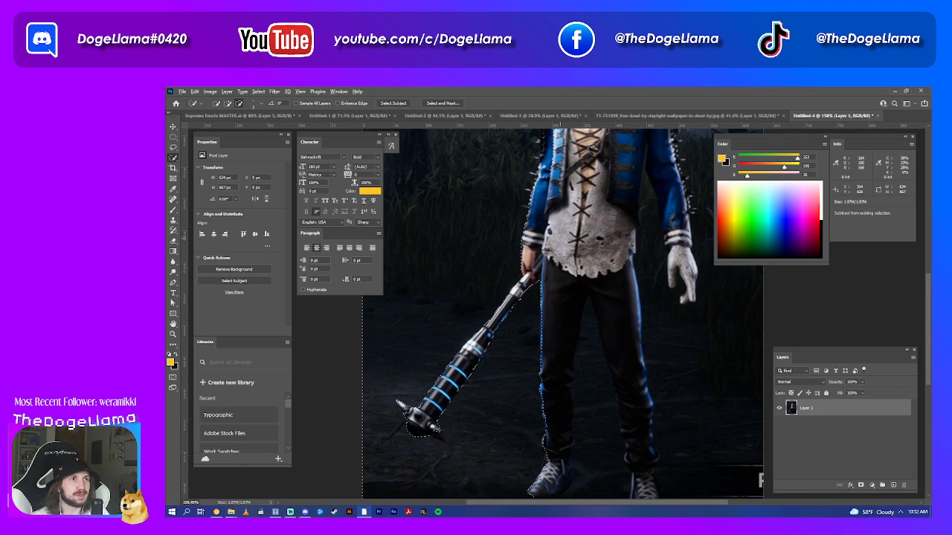
scroll(583, 274, "down", 1)
scroll(584, 274, "up", 3)
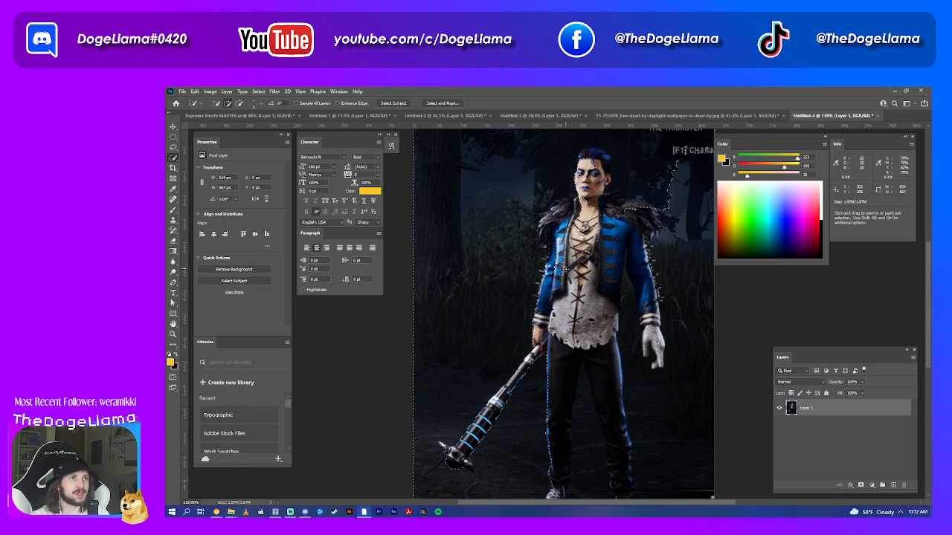
- Trim the selection edge at the left shoulder fur
scroll(558, 256, "up", 1)
scroll(558, 257, "up", 1)
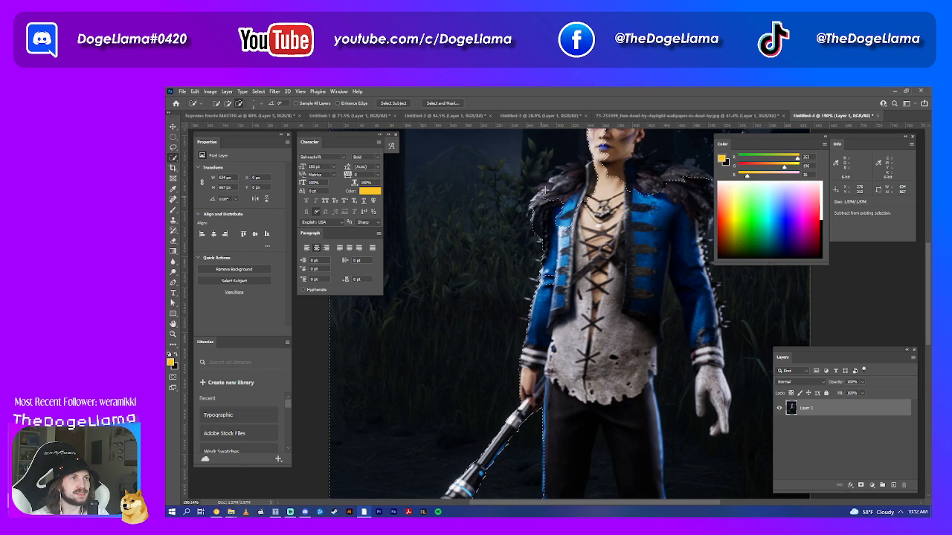
left_click_drag(569, 177, 563, 172)
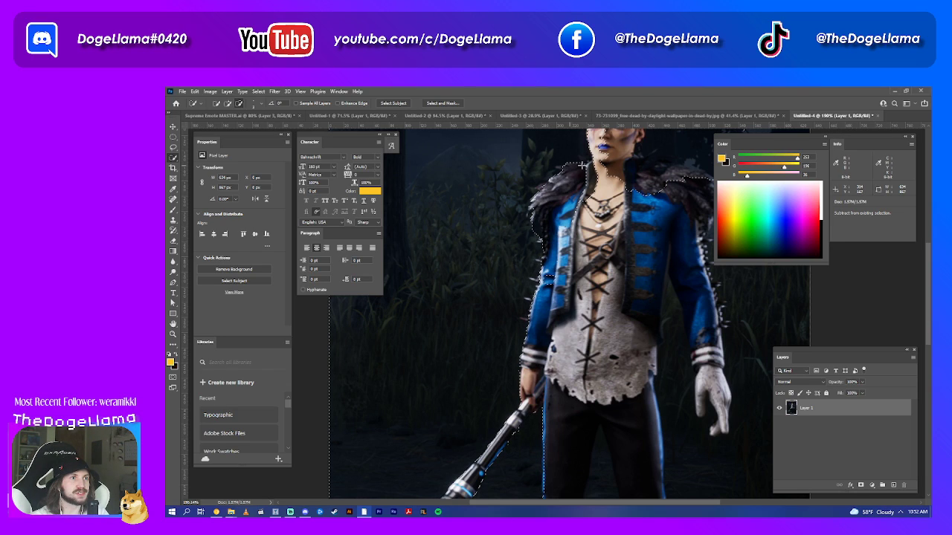
- Add the top of The Trickster's hair to the selection
scroll(587, 179, "up", 3)
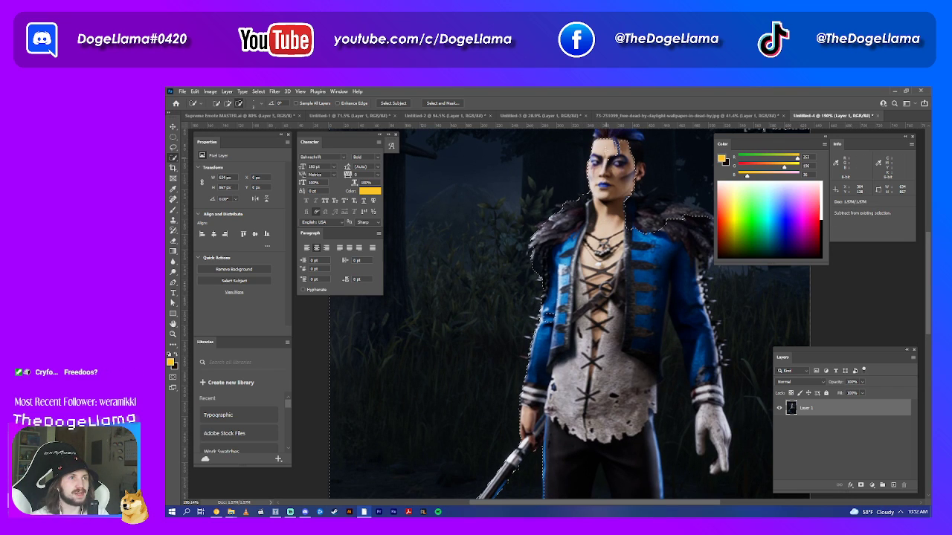
scroll(608, 189, "up", 3)
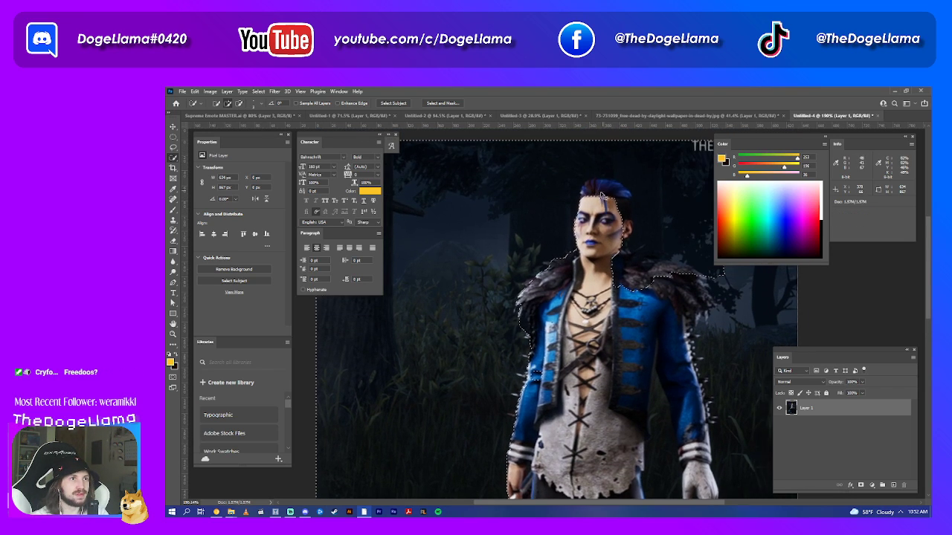
left_click_drag(536, 325, 497, 325)
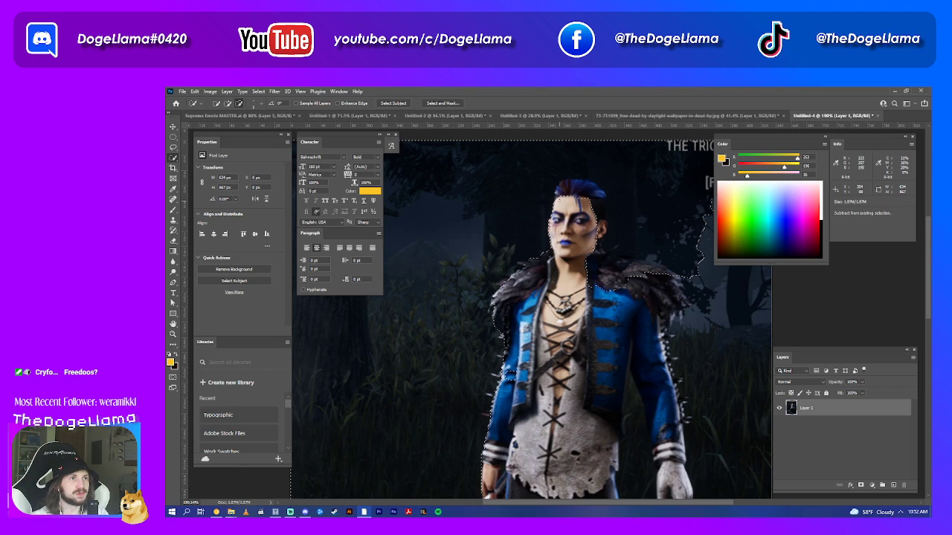
mouse_move(559, 187)
left_mouse_down()
mouse_move(594, 192)
mouse_move(597, 253)
mouse_move(655, 269)
left_mouse_up()
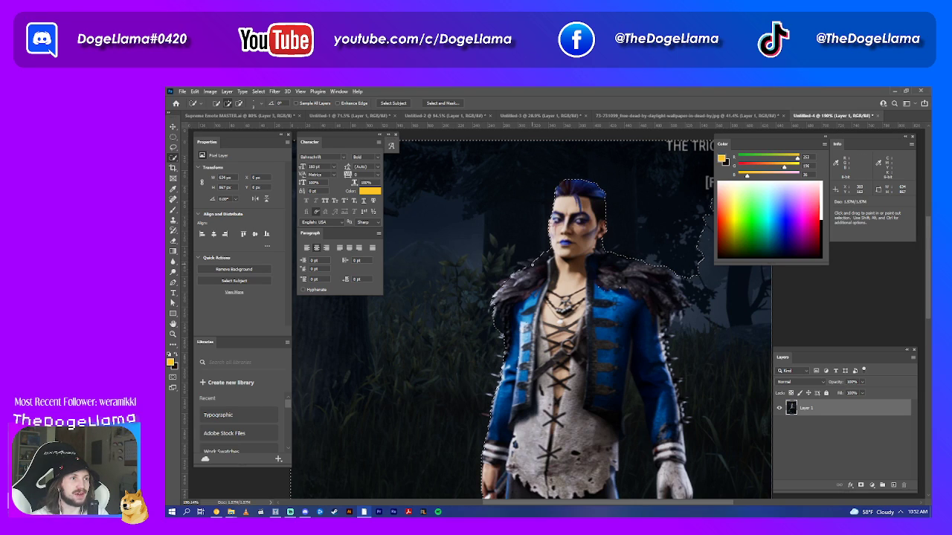
key("alt")
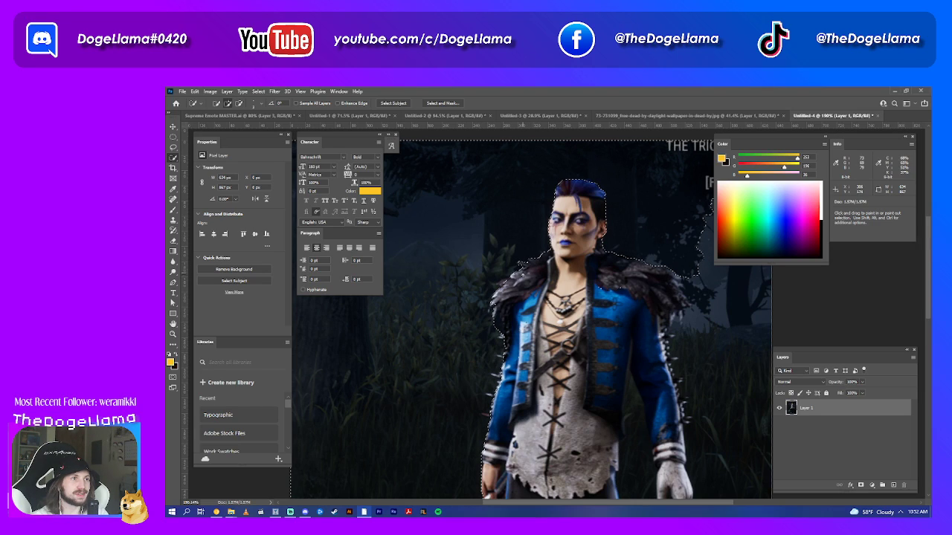
key("alt")
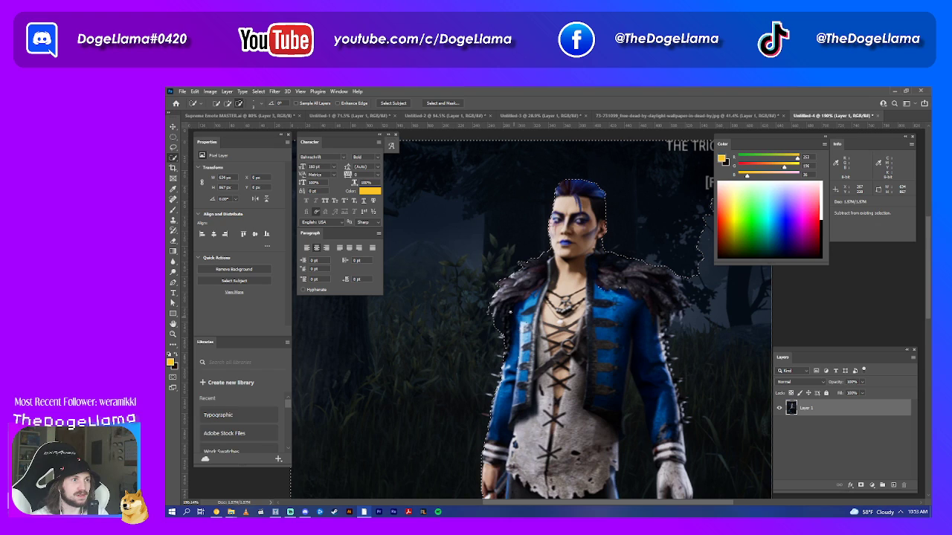
scroll(634, 279, "right", 4)
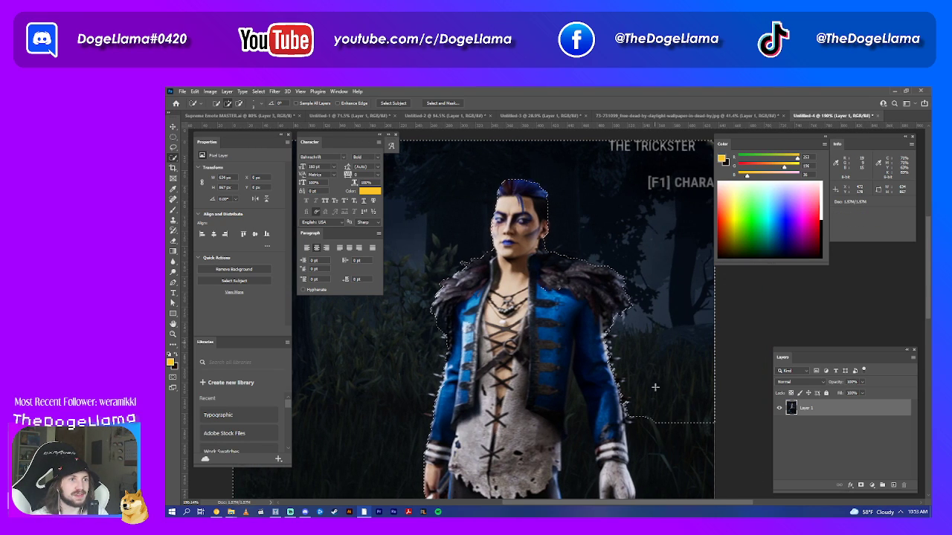
- Alt-paint out the background gap and bulge beside the right arm and torso
scroll(647, 379, "down", 3)
left_click_drag(577, 360, 596, 380)
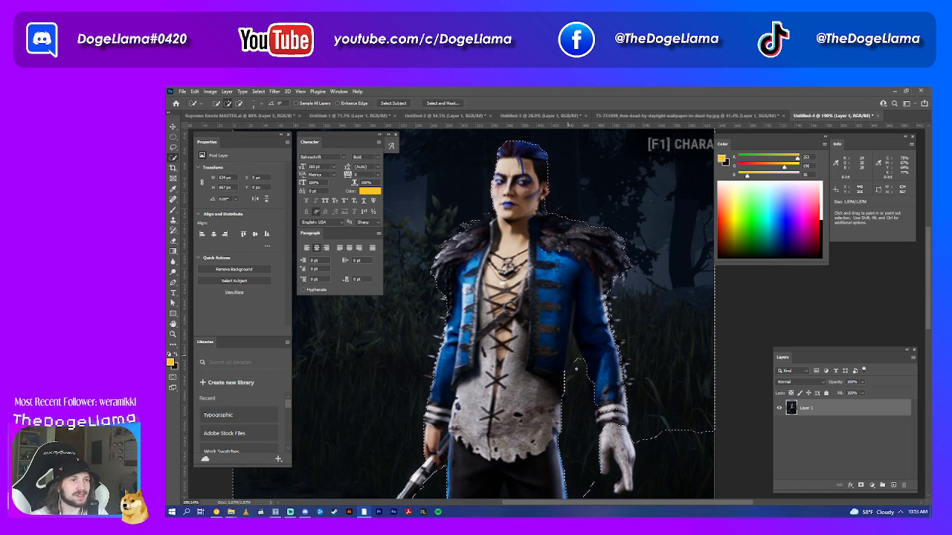
key("alt")
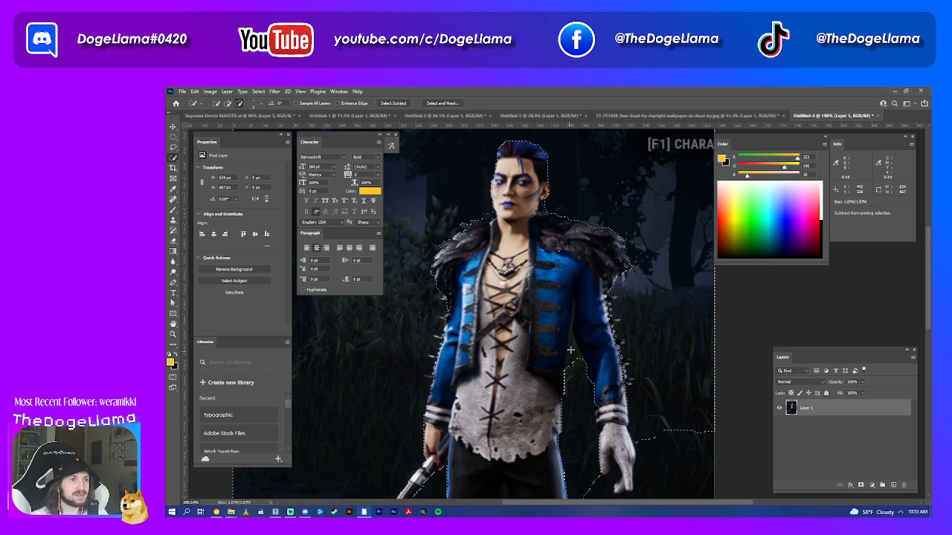
mouse_move(570, 352)
left_mouse_down()
mouse_move(570, 364)
mouse_move(572, 316)
left_mouse_up()
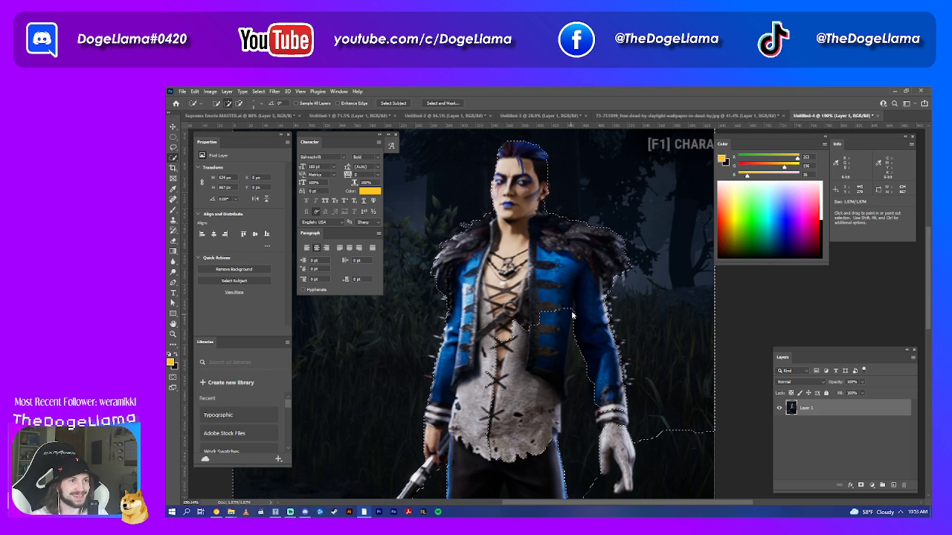
mouse_move(534, 432)
left_mouse_down()
mouse_move(587, 358)
mouse_move(572, 311)
left_mouse_up()
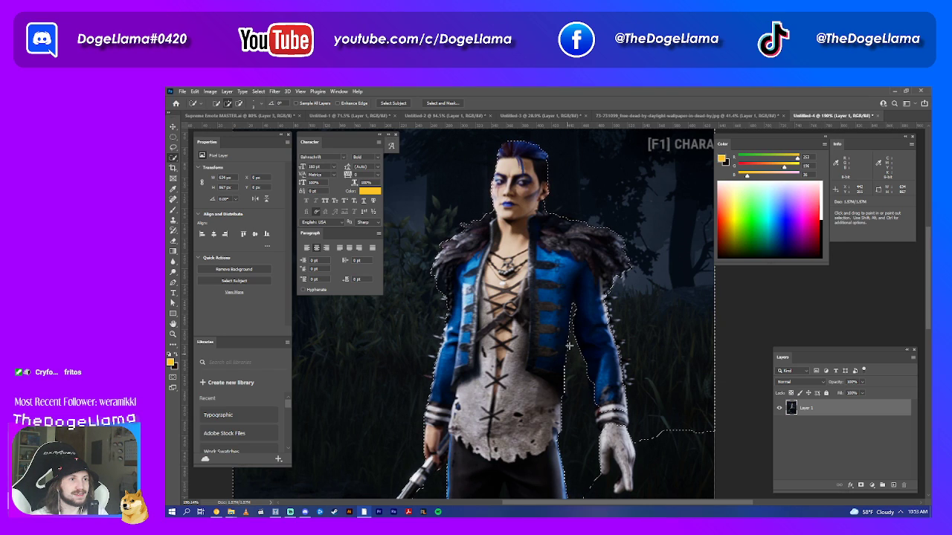
scroll(570, 327, "down", 3)
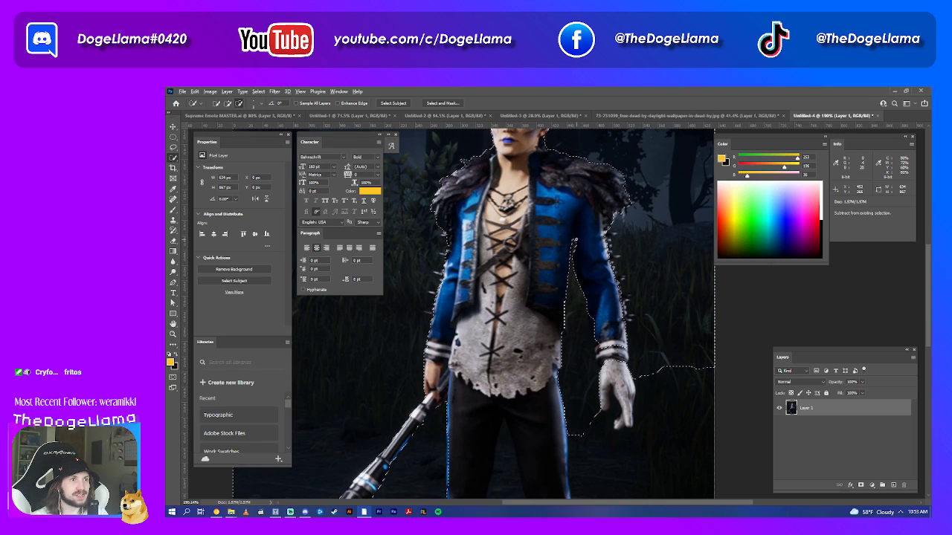
scroll(590, 281, "down", 1)
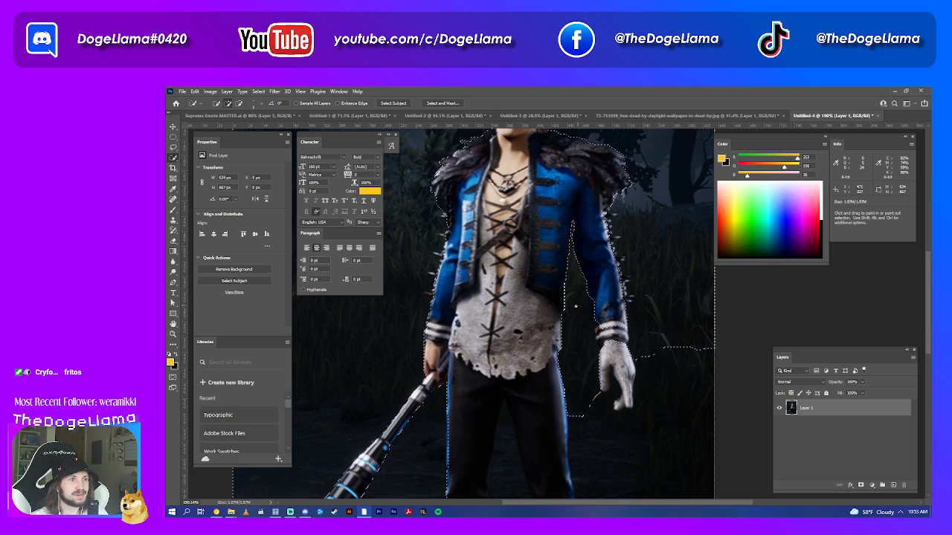
scroll(572, 297, "right", 1)
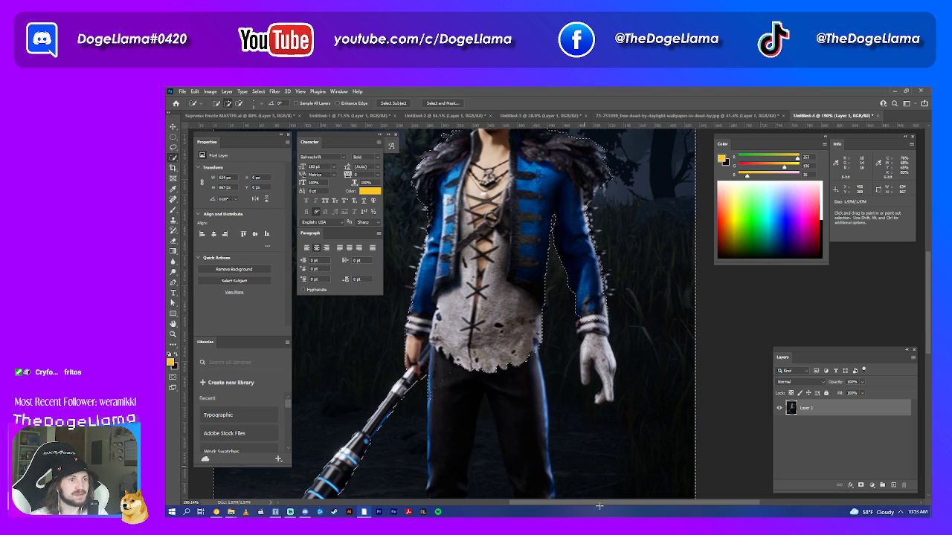
- Extend the selection down over both trouser legs
scroll(566, 388, "down", 4)
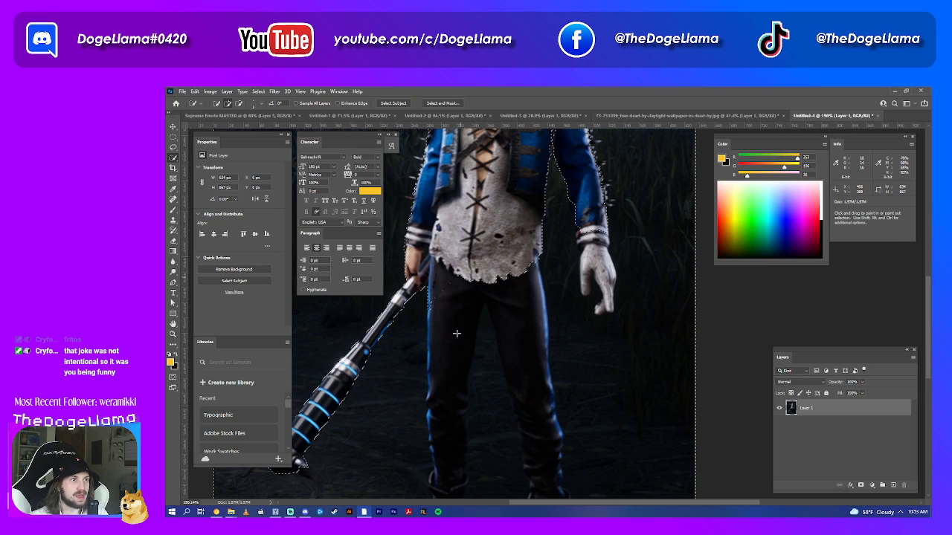
mouse_move(452, 371)
left_mouse_down()
mouse_move(443, 466)
mouse_move(487, 354)
left_mouse_up()
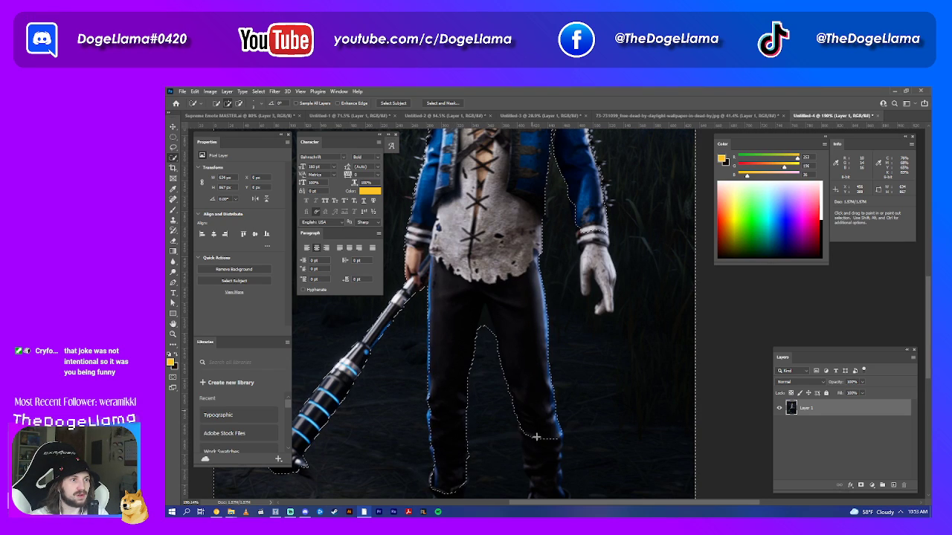
scroll(517, 421, "down", 3)
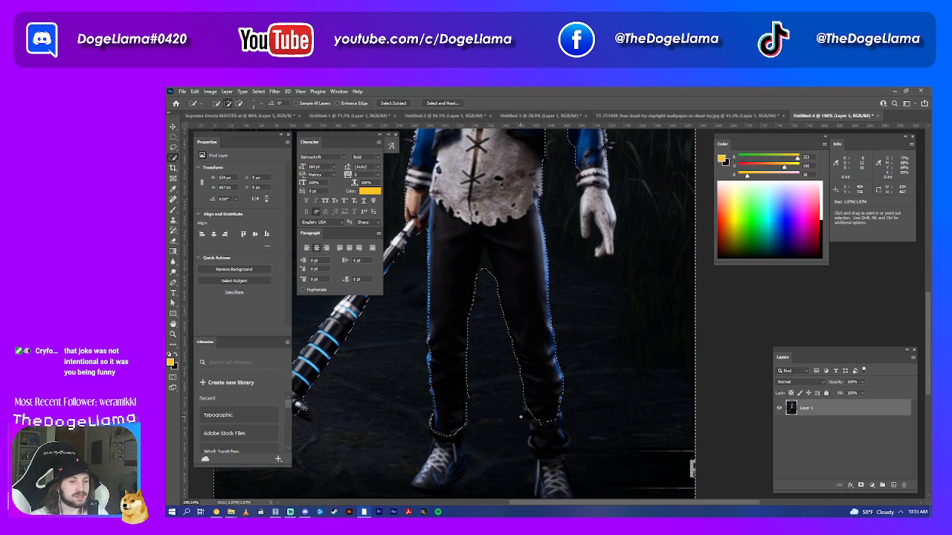
scroll(520, 413, "down", 2)
scroll(524, 400, "down", 1)
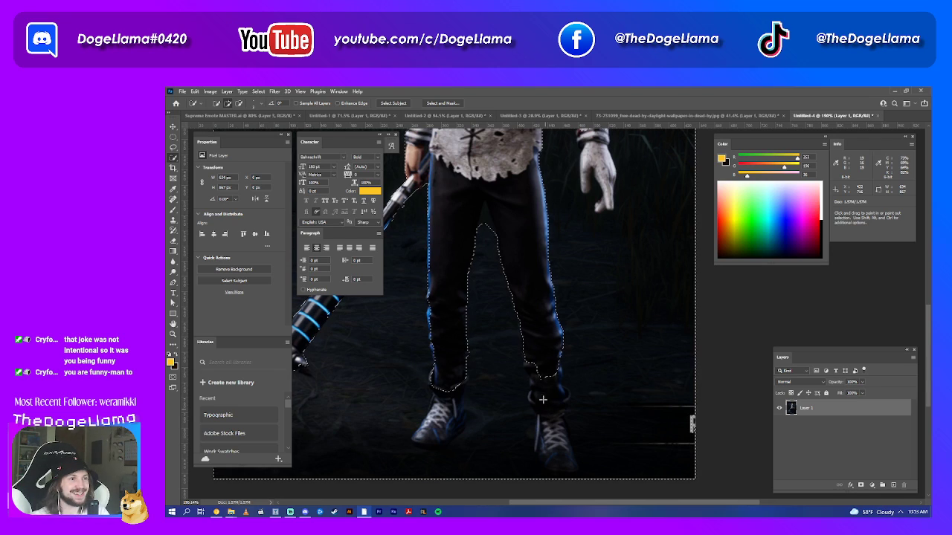
- Subtract the background between the legs and refine the edge under the right boot
key("alt")
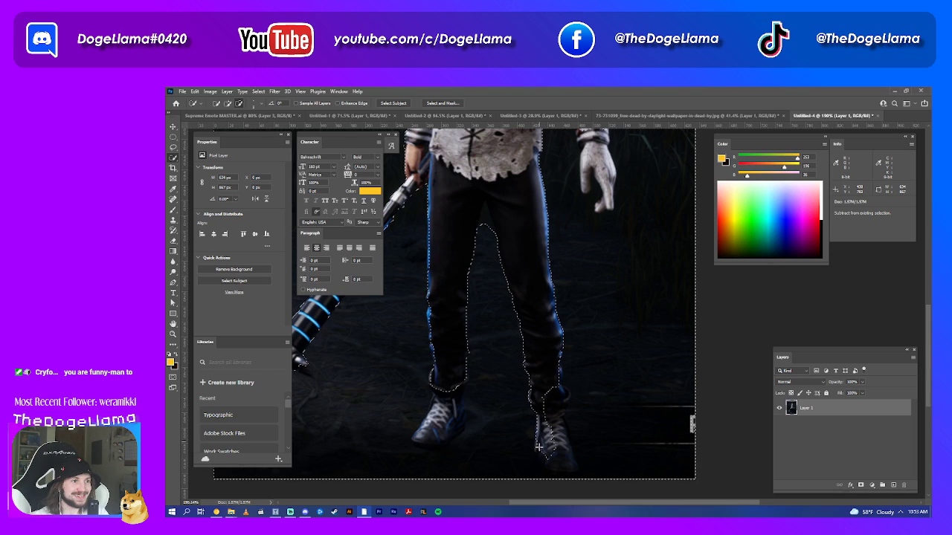
left_click_drag(485, 343, 485, 470)
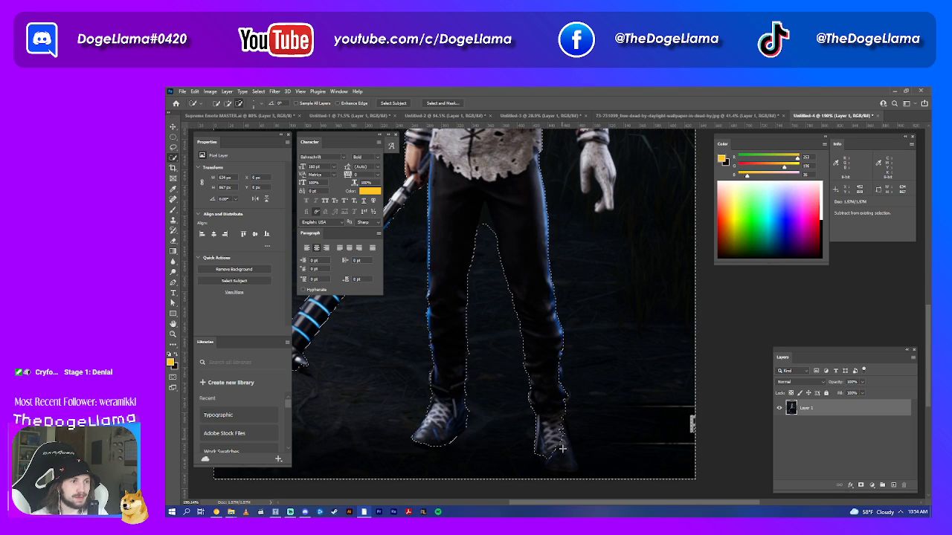
left_click_drag(559, 464, 571, 467)
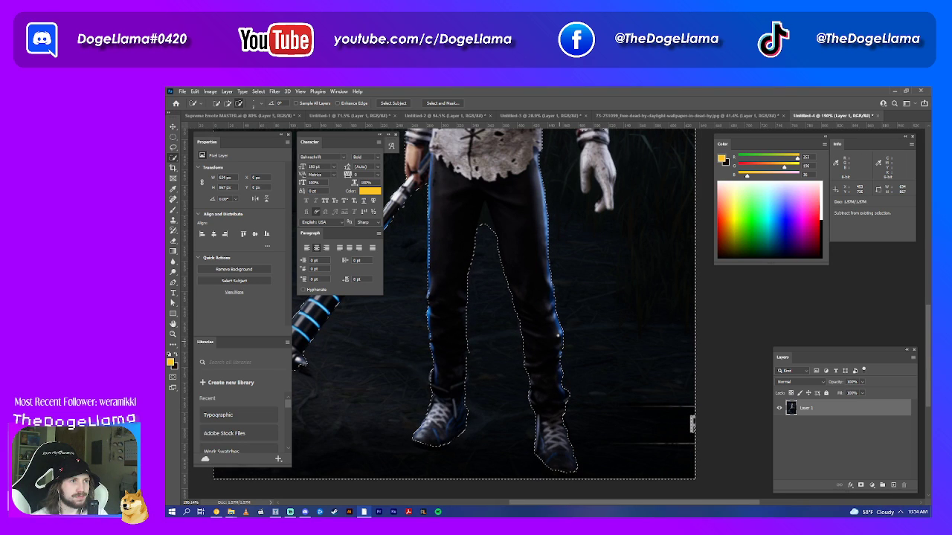
scroll(636, 397, "down", 2)
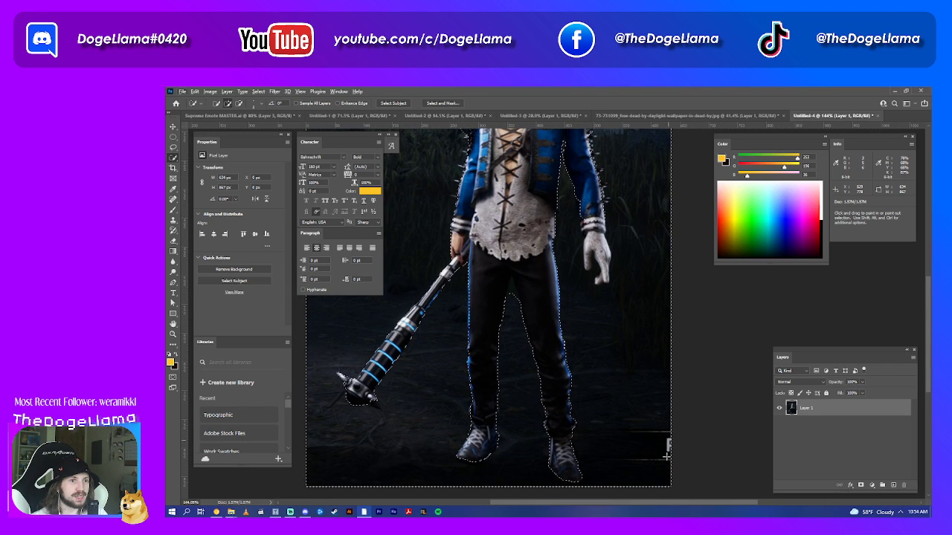
- Zoom in on the right hand and correct the selection edge around the thumb
scroll(629, 363, "up", 1)
scroll(628, 363, "up", 1)
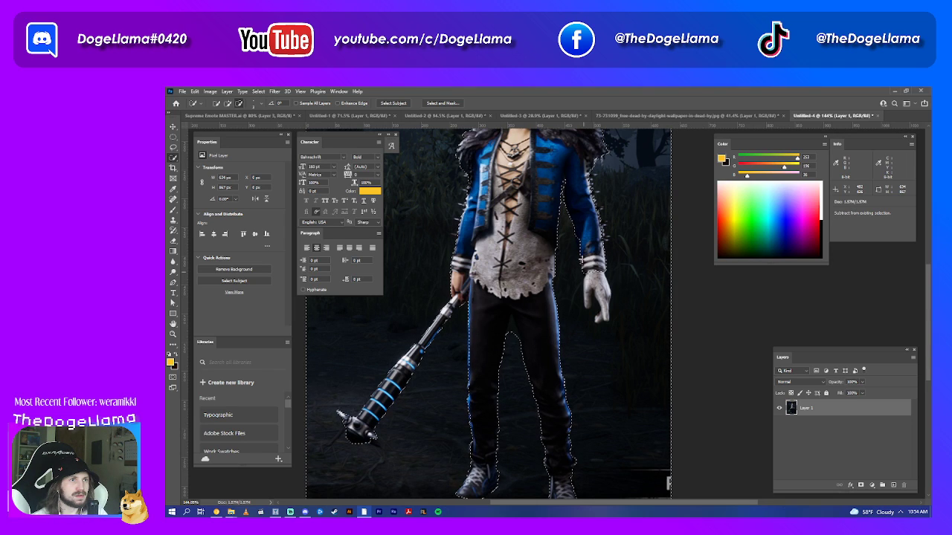
left_click(589, 302, "alt")
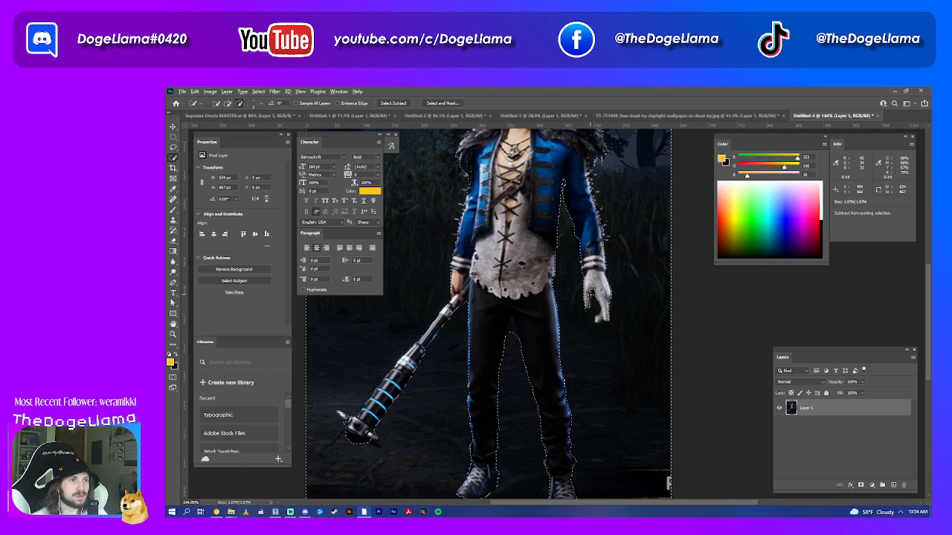
scroll(587, 303, "up", 2)
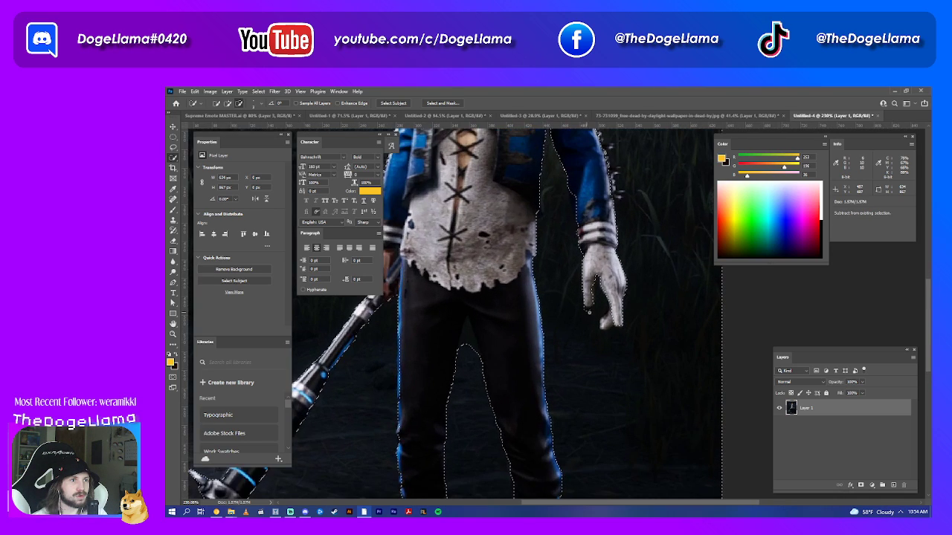
scroll(588, 304, "up", 2)
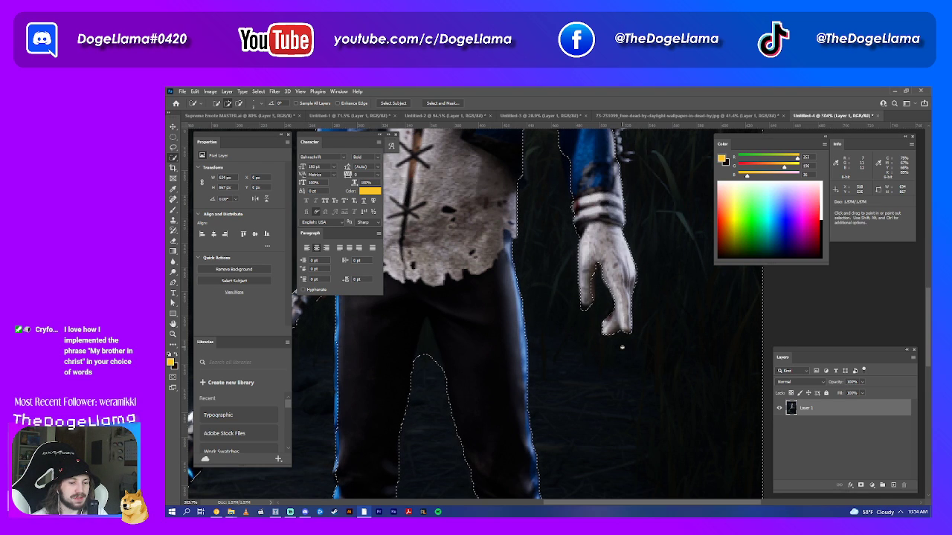
scroll(603, 320, "down", 2)
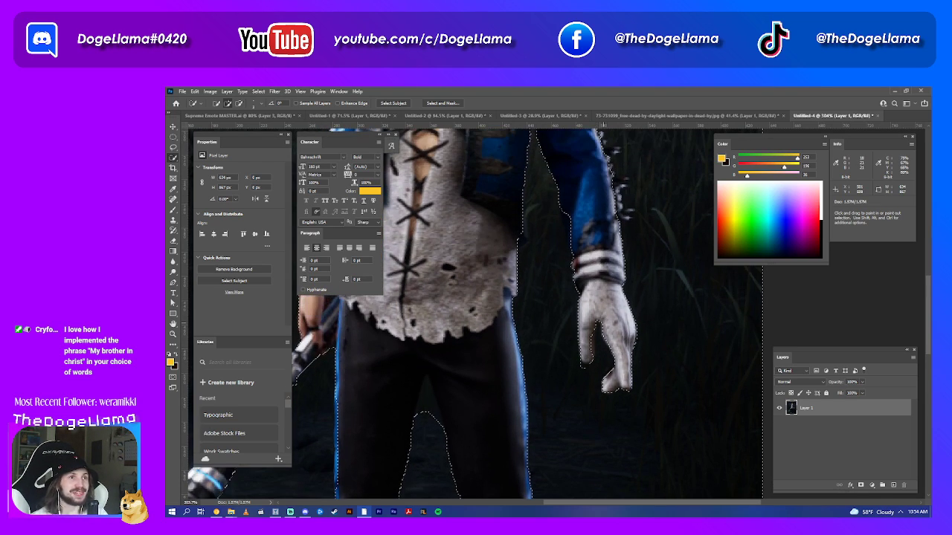
scroll(599, 312, "down", 2)
scroll(595, 302, "down", 2)
scroll(591, 291, "down", 1)
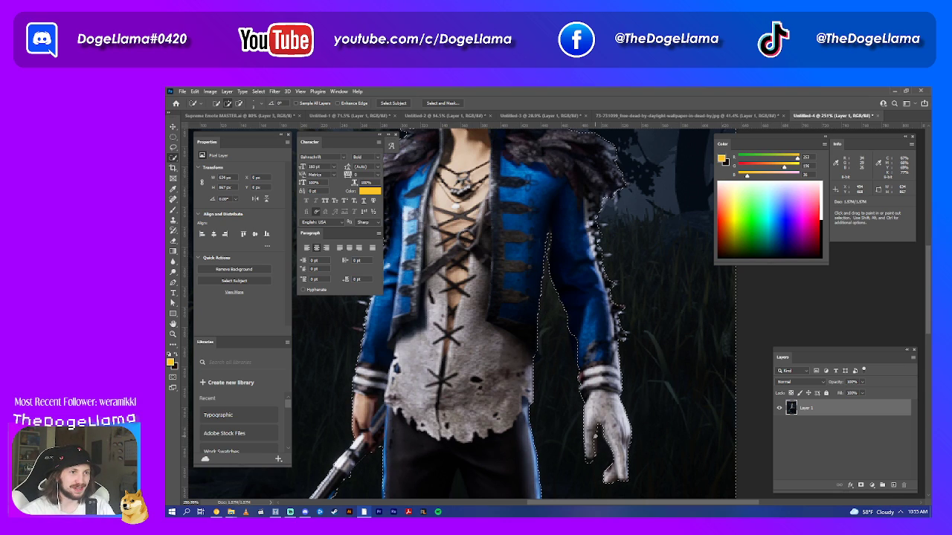
- Scroll up to the head and clear the Trickster selection with Ctrl+D
key("alt")
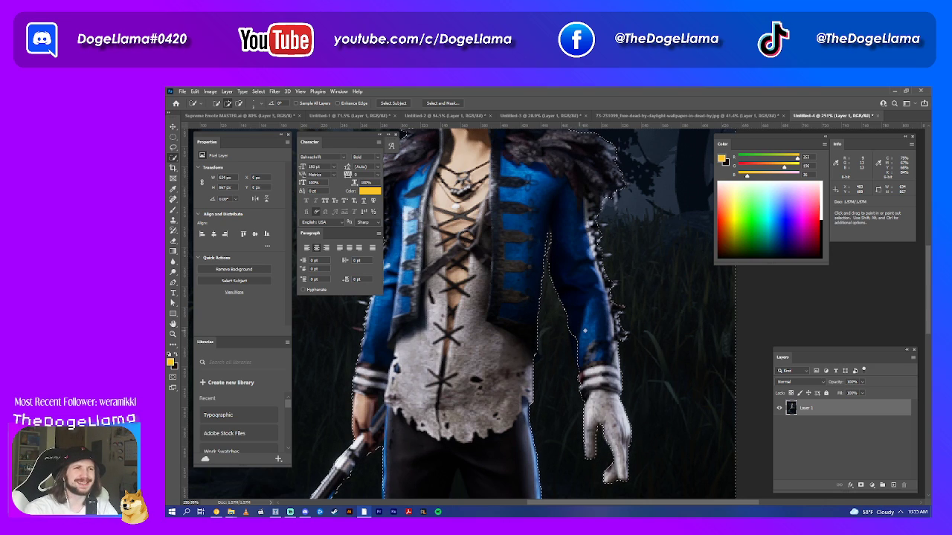
scroll(584, 331, "up", 2)
scroll(585, 331, "up", 3)
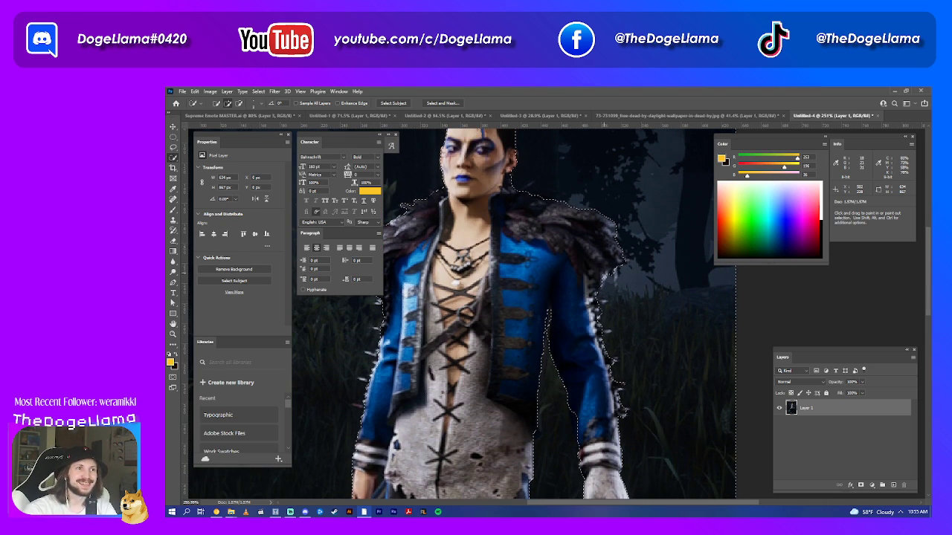
key("alt")
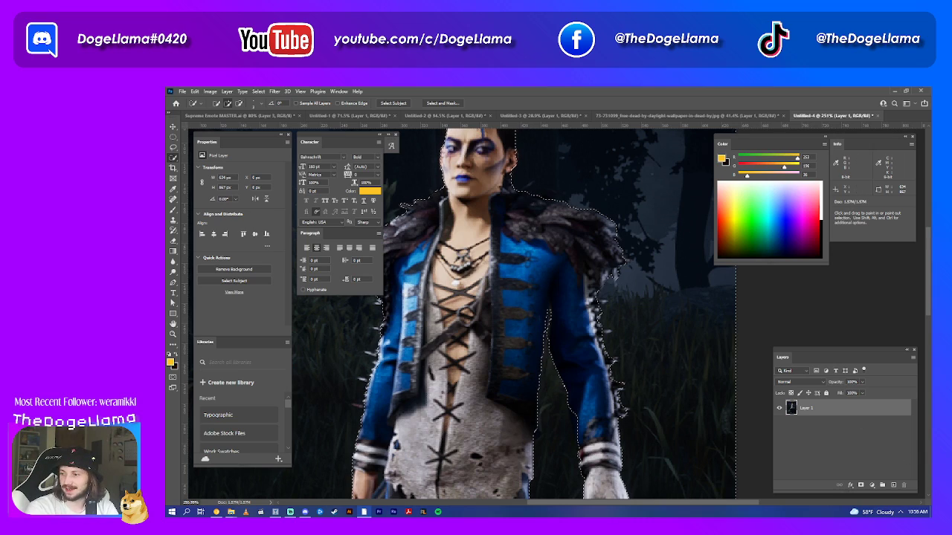
key("ctrl+d")
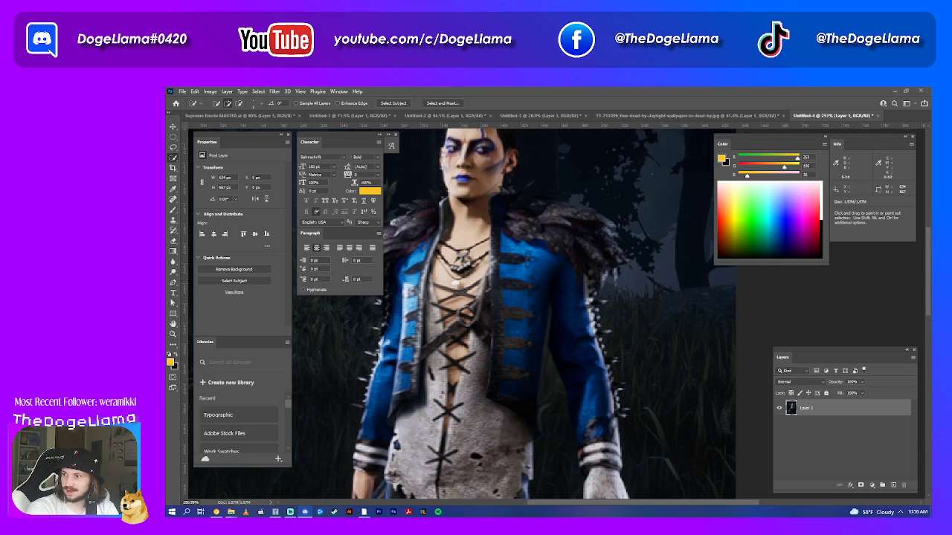
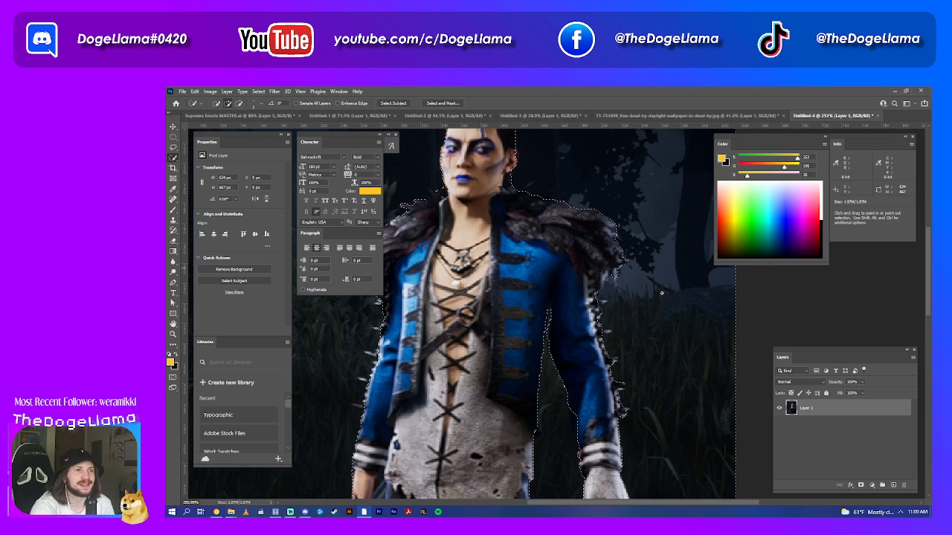
- Refine the Quick Selection edge along the Trickster's left leg to separate him from the forest
scroll(603, 258, "down", 1)
scroll(520, 260, "down", 1)
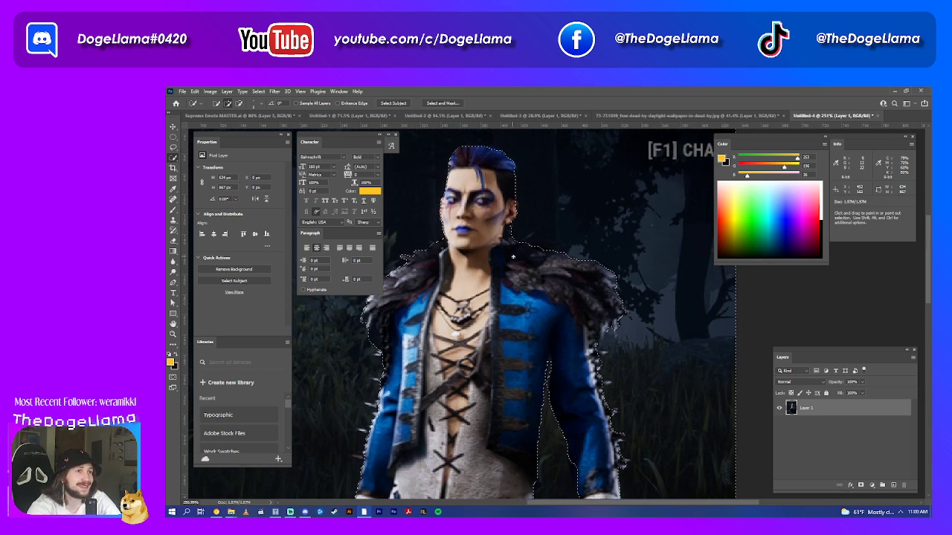
scroll(489, 264, "down", 1)
scroll(468, 297, "up", 3)
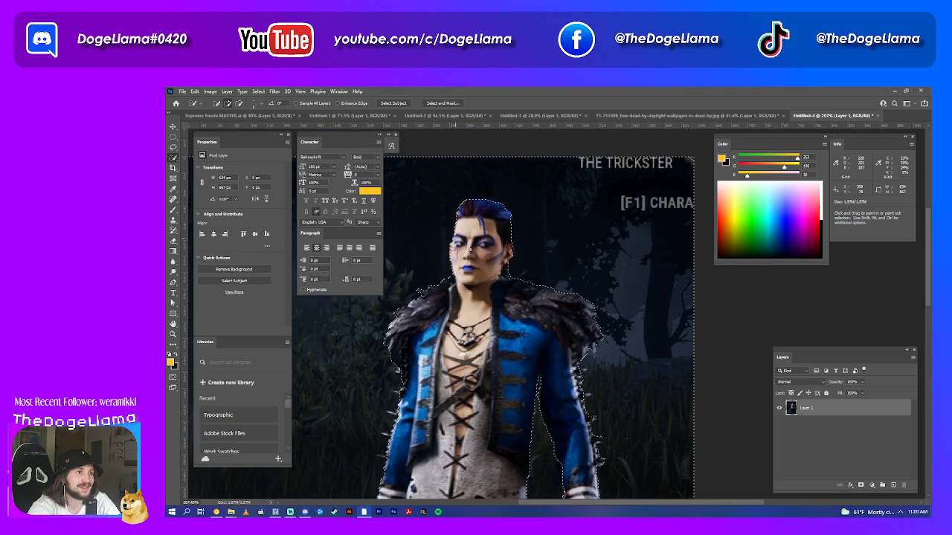
scroll(444, 330, "down", 1)
scroll(447, 326, "down", 1)
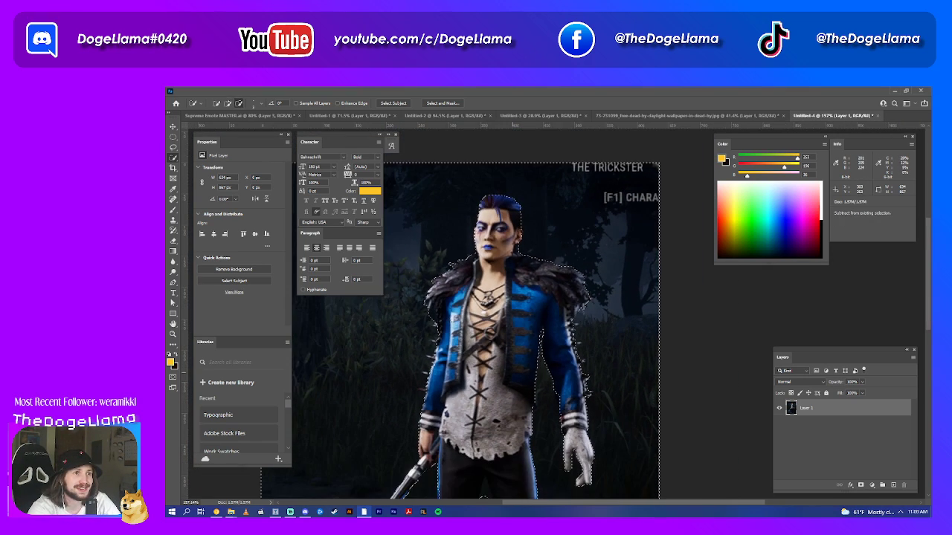
scroll(450, 320, "down", 1)
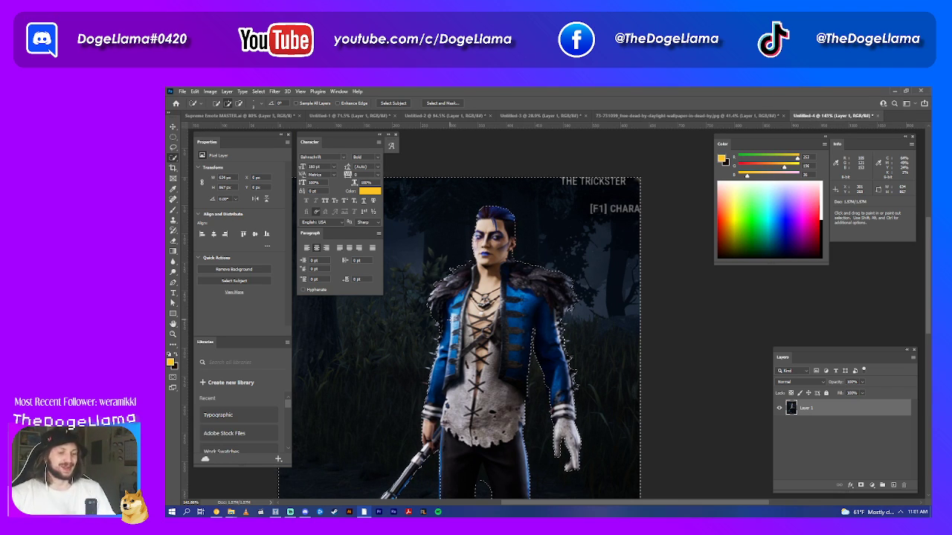
scroll(458, 334, "down", 2)
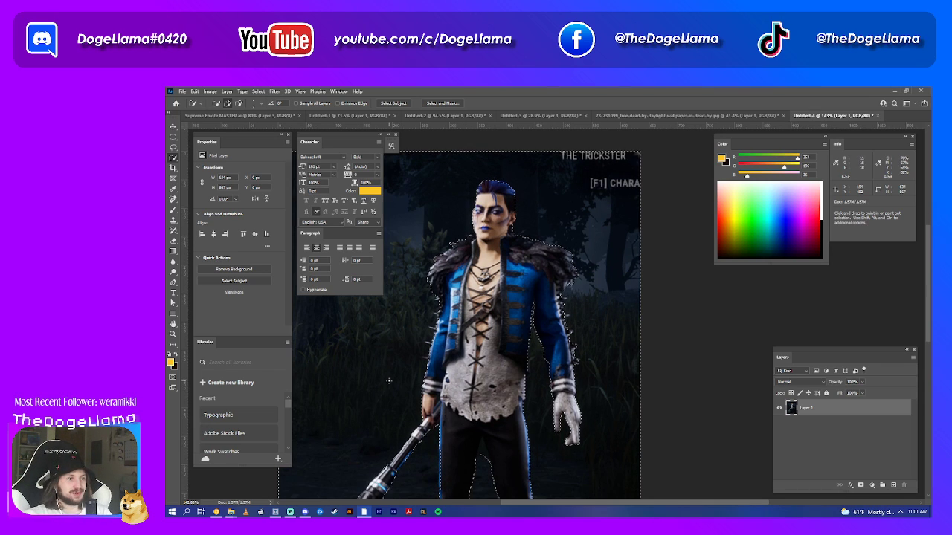
scroll(458, 334, "down", 2)
scroll(459, 335, "down", 1)
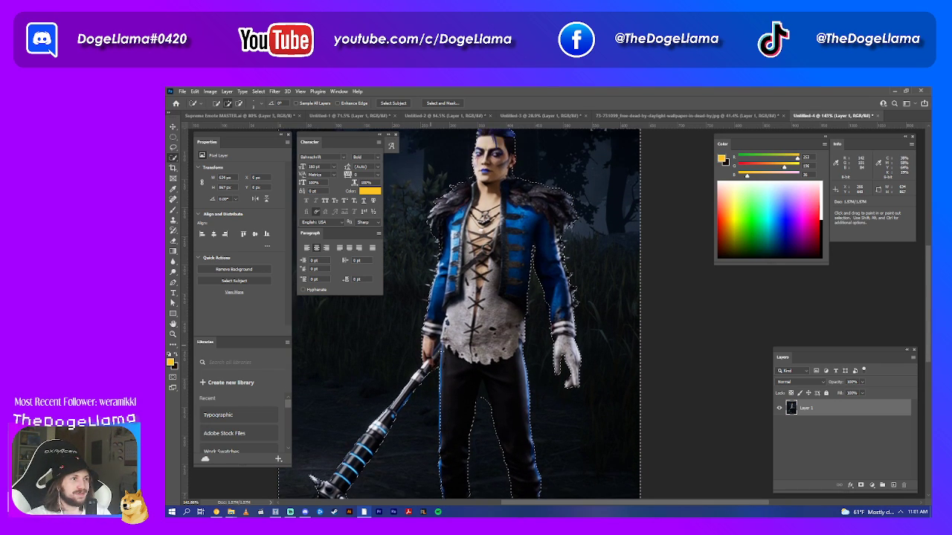
scroll(458, 335, "down", 1)
scroll(316, 431, "up", 3)
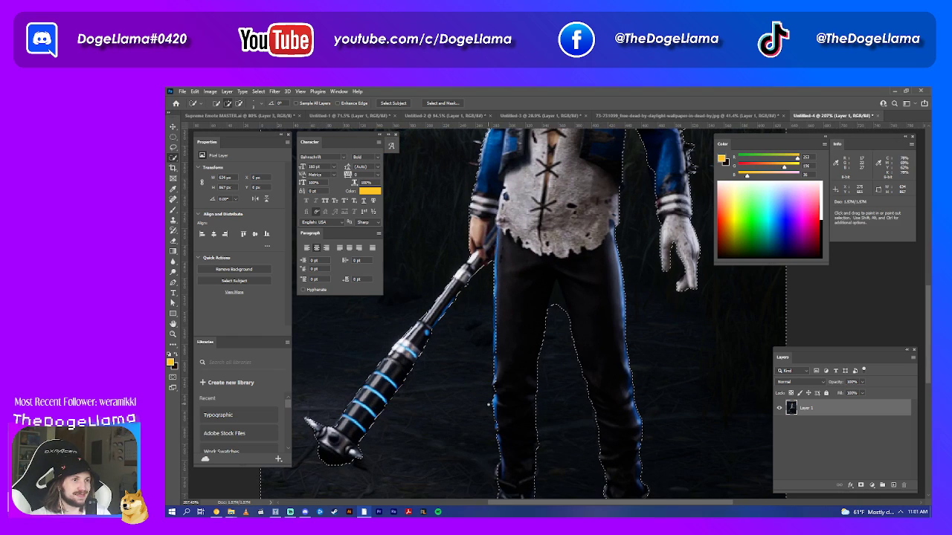
scroll(316, 431, "up", 2)
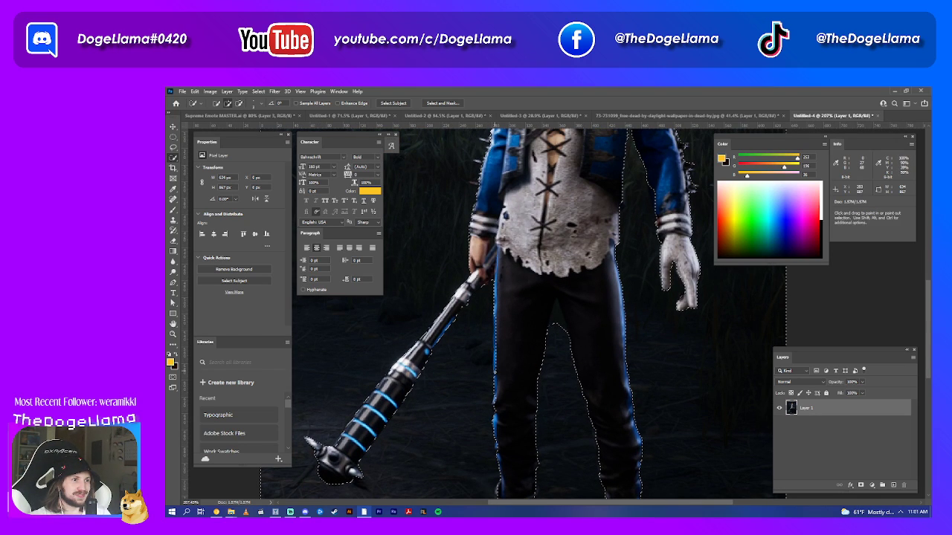
left_click_drag(495, 367, 495, 299)
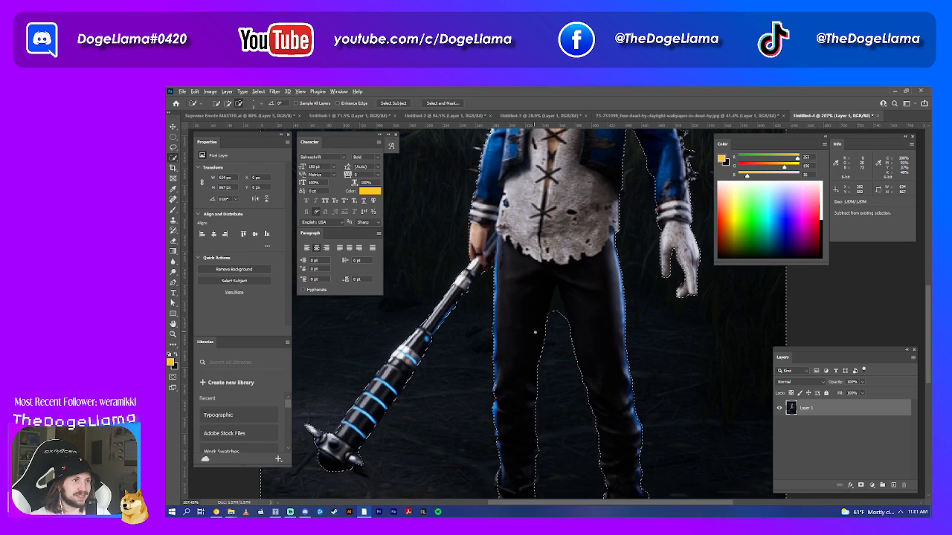
scroll(551, 296, "down", 2)
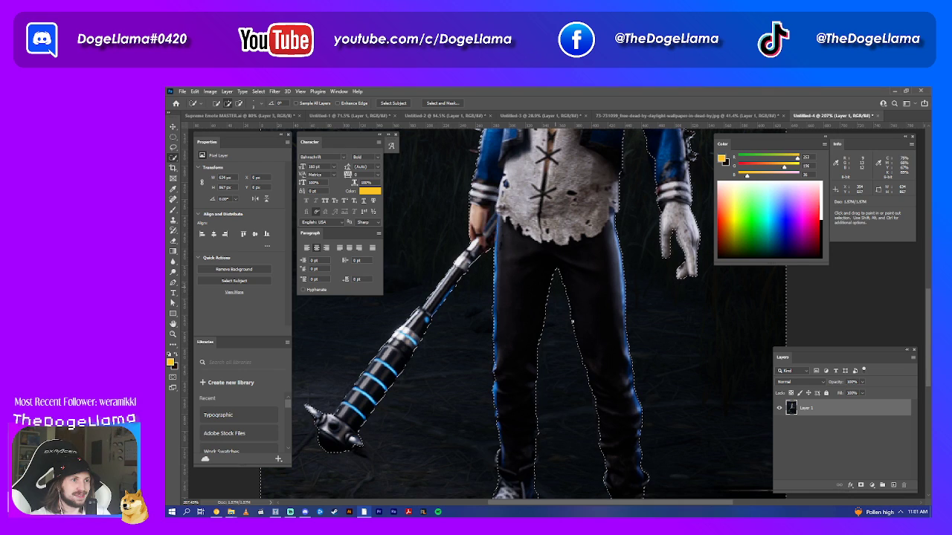
scroll(587, 319, "down", 4)
scroll(611, 357, "down", 1)
scroll(617, 350, "down", 1)
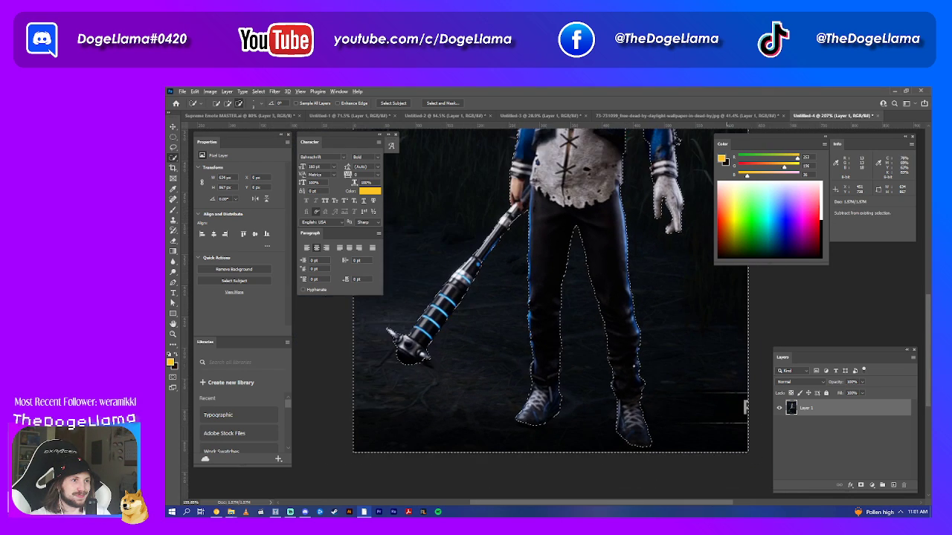
scroll(637, 336, "up", 1)
scroll(637, 335, "down", 2)
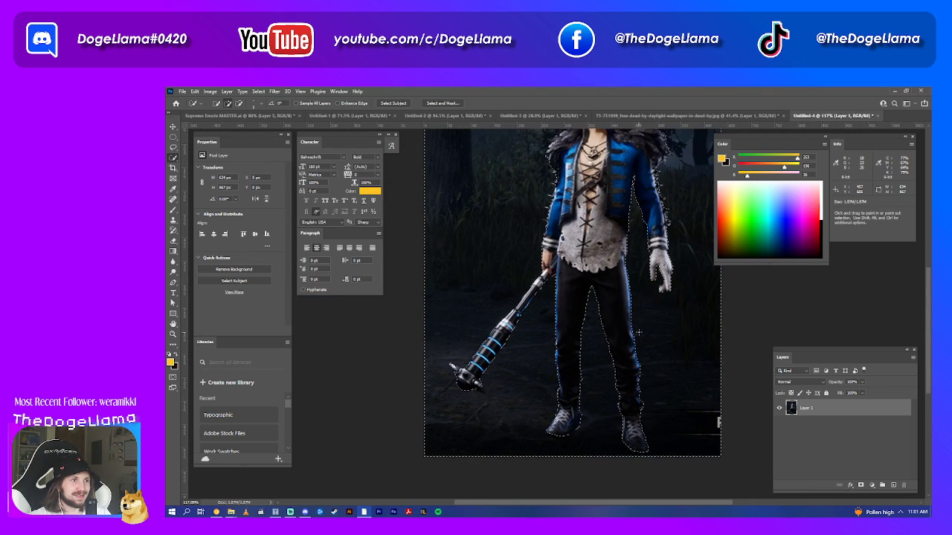
scroll(665, 357, "right", 3)
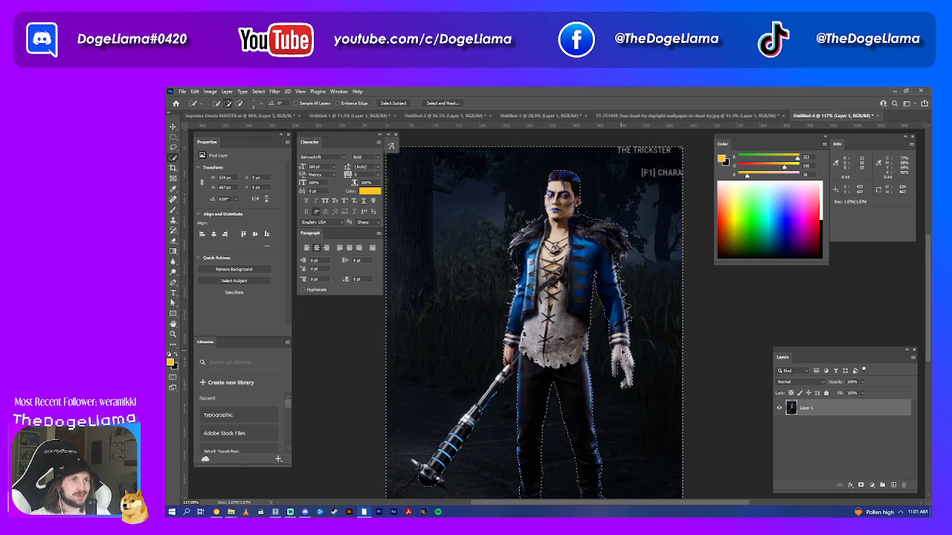
scroll(665, 350, "down", 1)
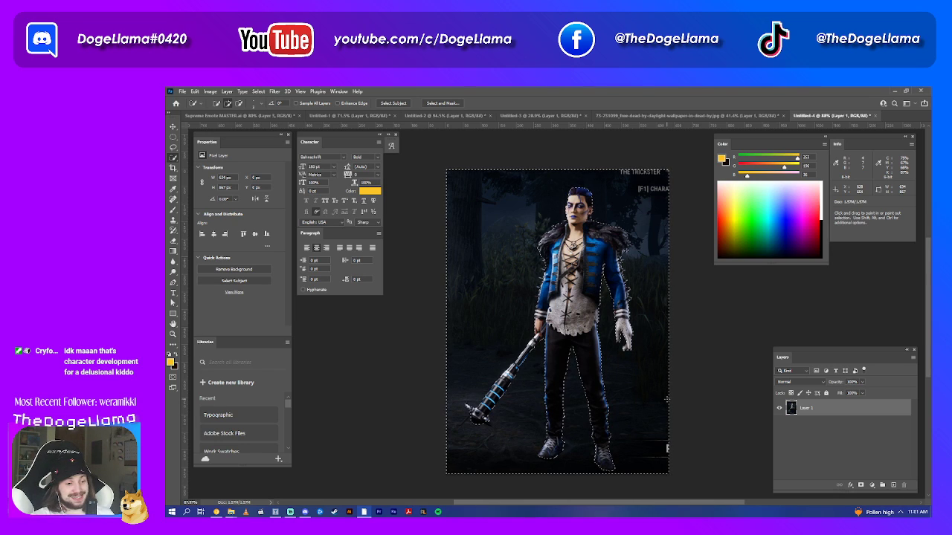
key("Delete")
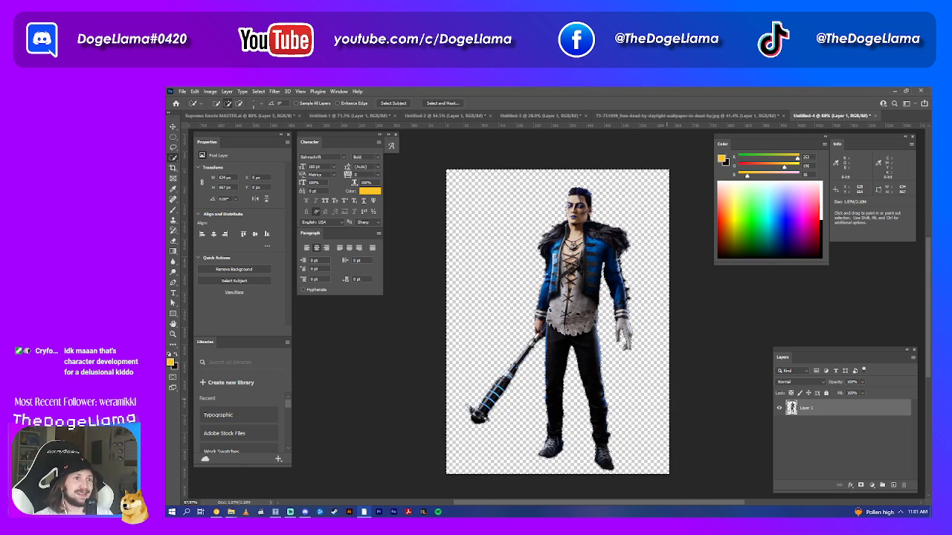
key("v")
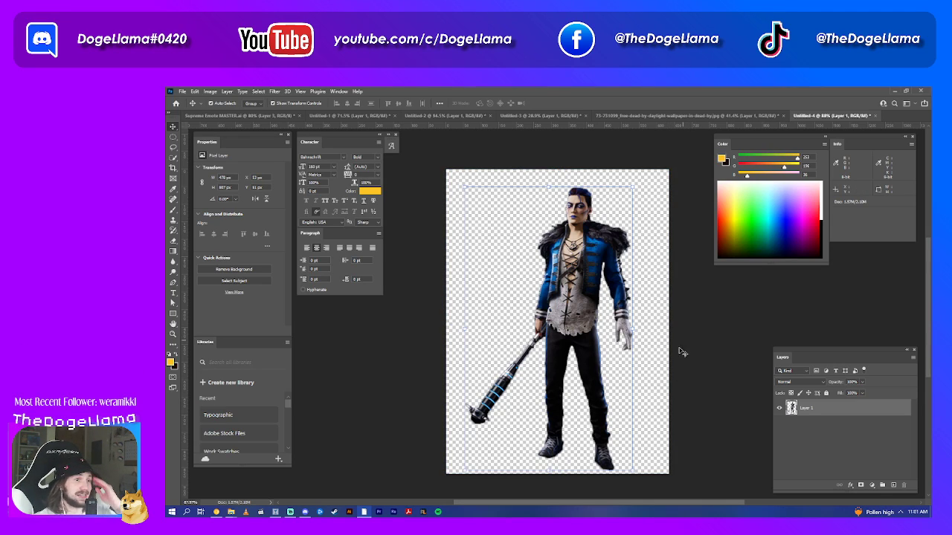
scroll(569, 420, "up", 3)
scroll(565, 425, "up", 2)
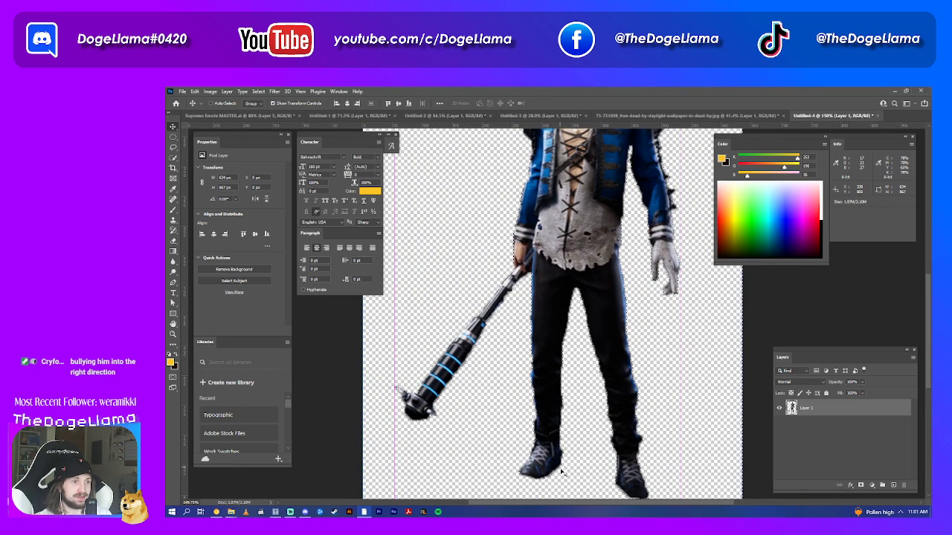
scroll(541, 476, "up", 1)
key("ctrl+z")
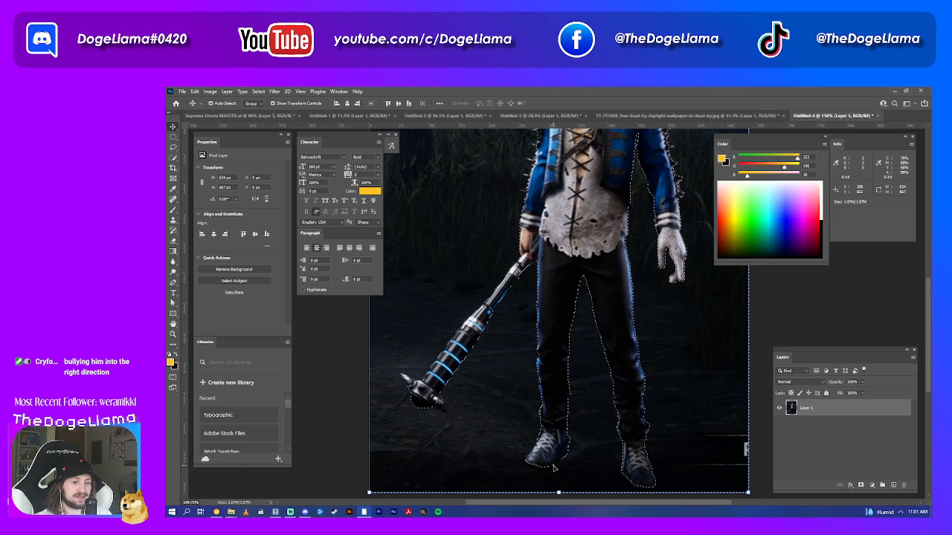
key("z")
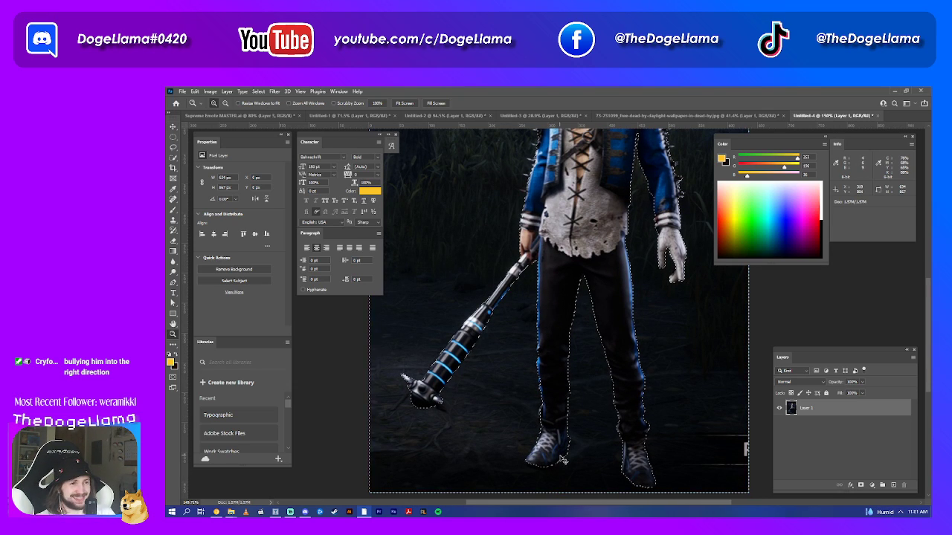
key("ctrl+shift+i")
key("Delete")
key("ctrl+d")
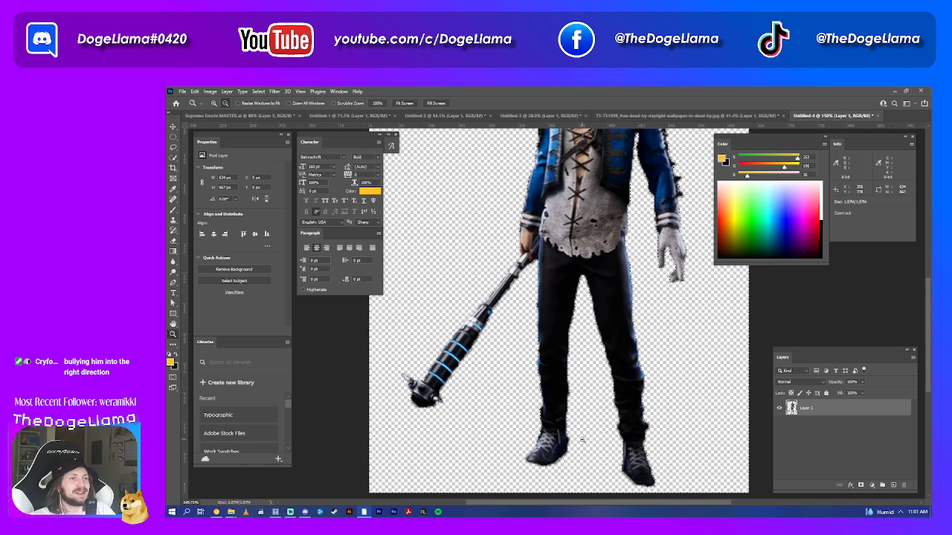
scroll(588, 444, "down", 2)
key("v")
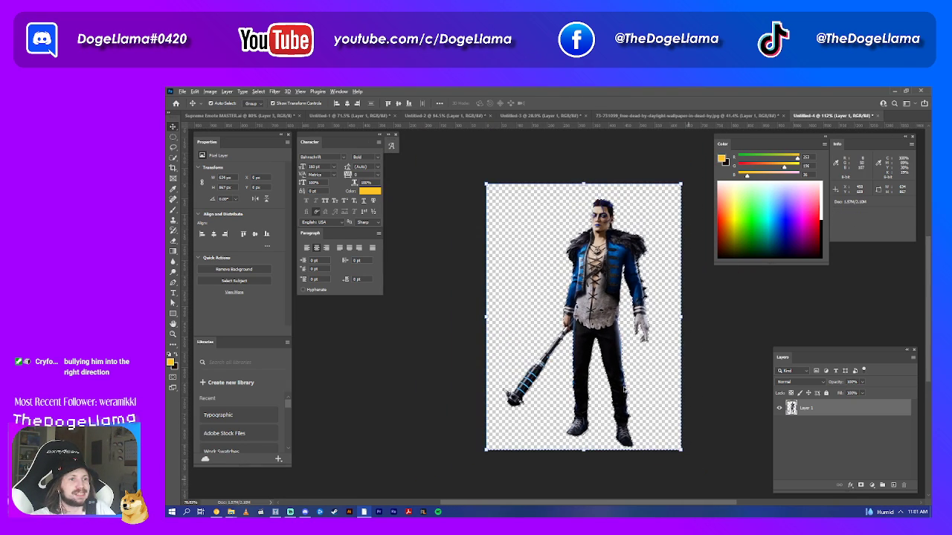
scroll(635, 413, "up", 2)
scroll(636, 414, "down", 2)
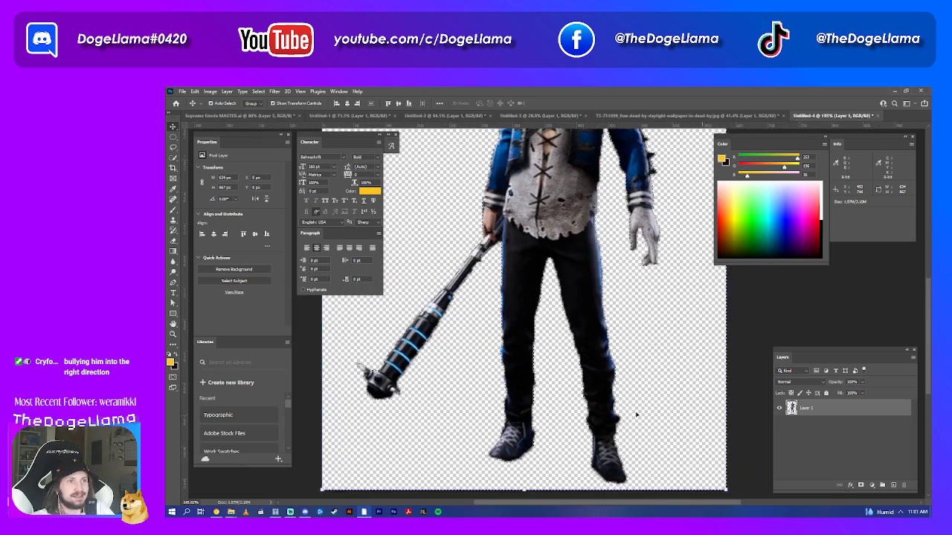
scroll(632, 395, "down", 1)
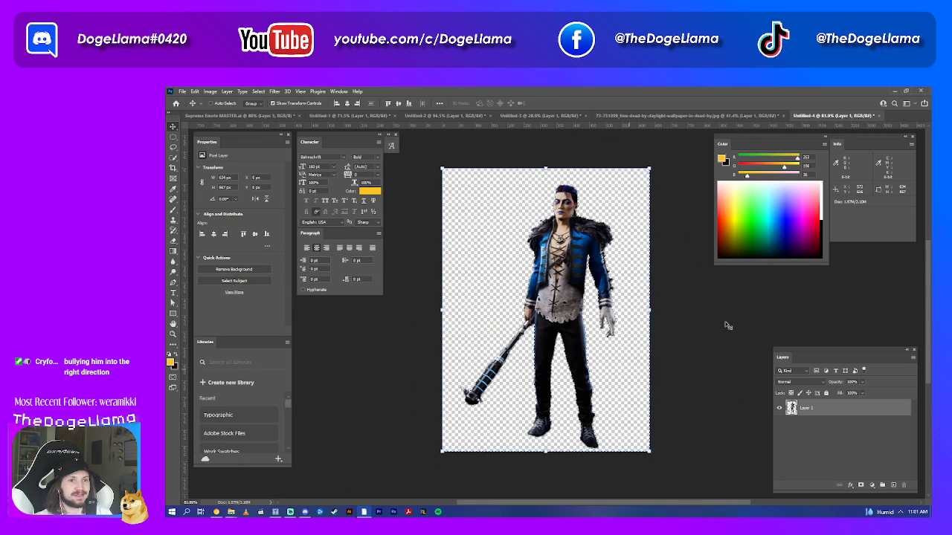
key("ctrl+d")
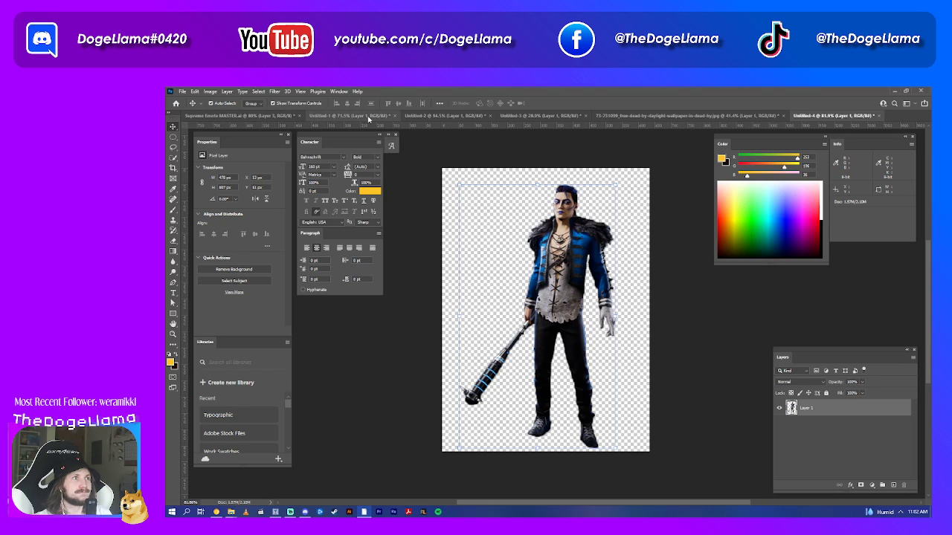
- Paste the Trickster cutout into the Dead by Daylight wallpaper, to the right of the woman
left_click(349, 116)
left_click(445, 116)
left_click(572, 116)
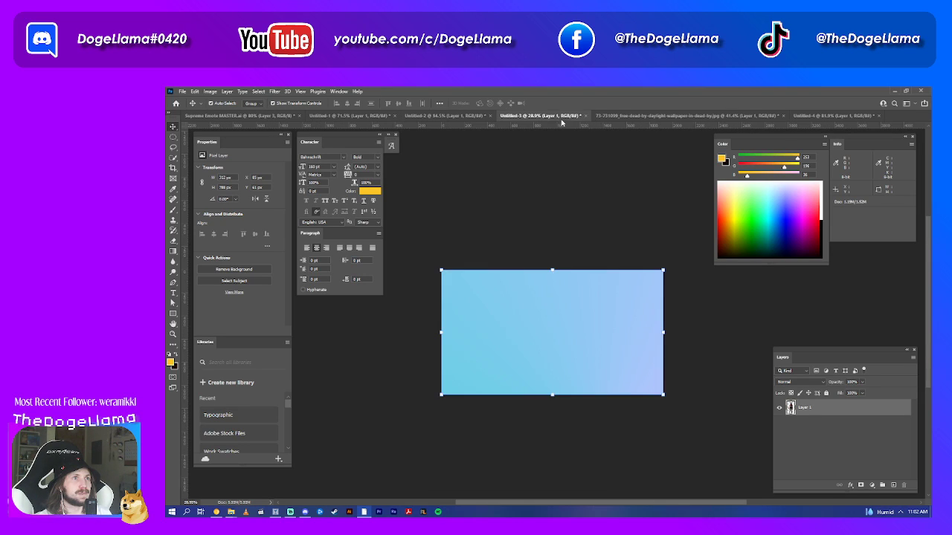
left_click(669, 116)
key("ctrl+v")
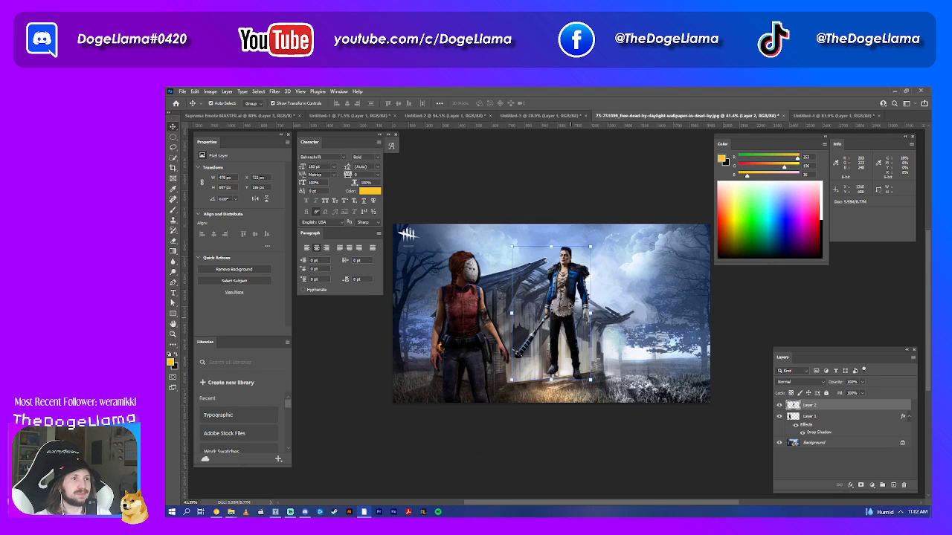
mouse_move(521, 245)
left_mouse_down()
mouse_move(622, 318)
mouse_move(680, 220)
left_mouse_up()
- Scale the pasted Trickster up to about 174 percent and commit the transform
key("ctrl+t")
left_click_drag(649, 326, 625, 363)
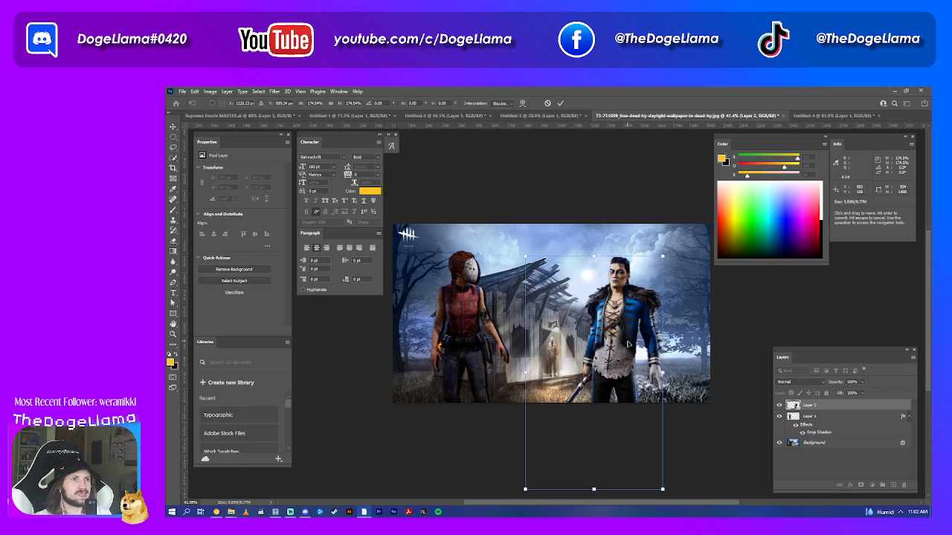
left_click_drag(629, 344, 631, 335)
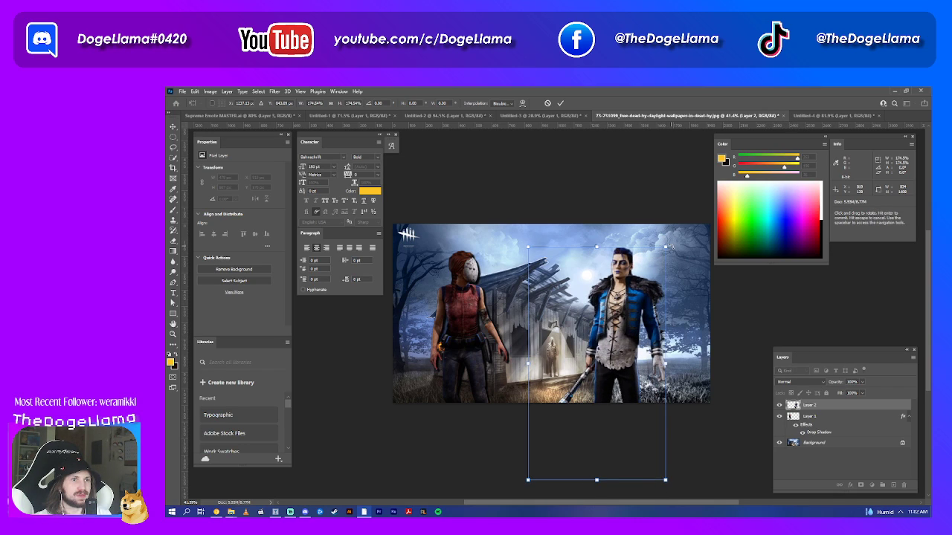
key("Return")
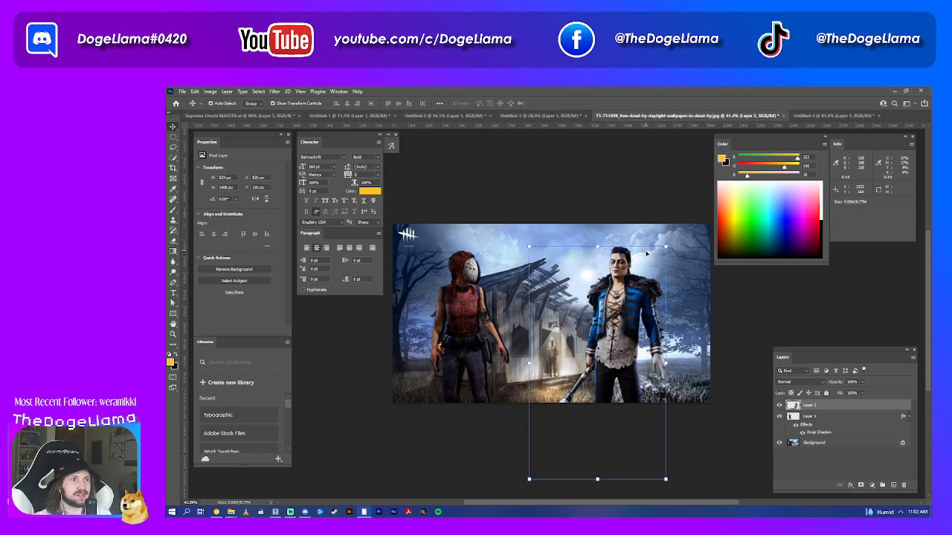
- Shift the Trickster slightly right into place beside the masked survivor
left_click_drag(614, 344, 638, 346)
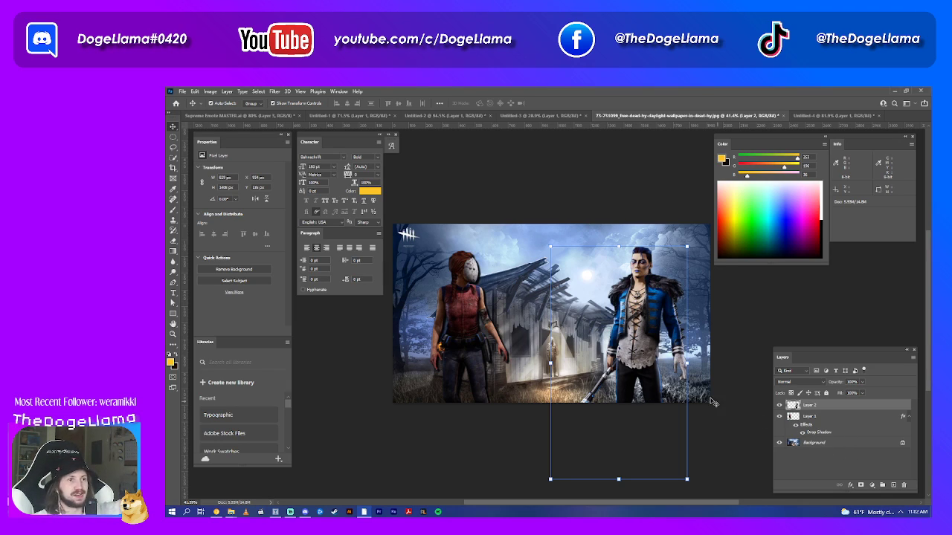
left_click_drag(640, 349, 632, 345)
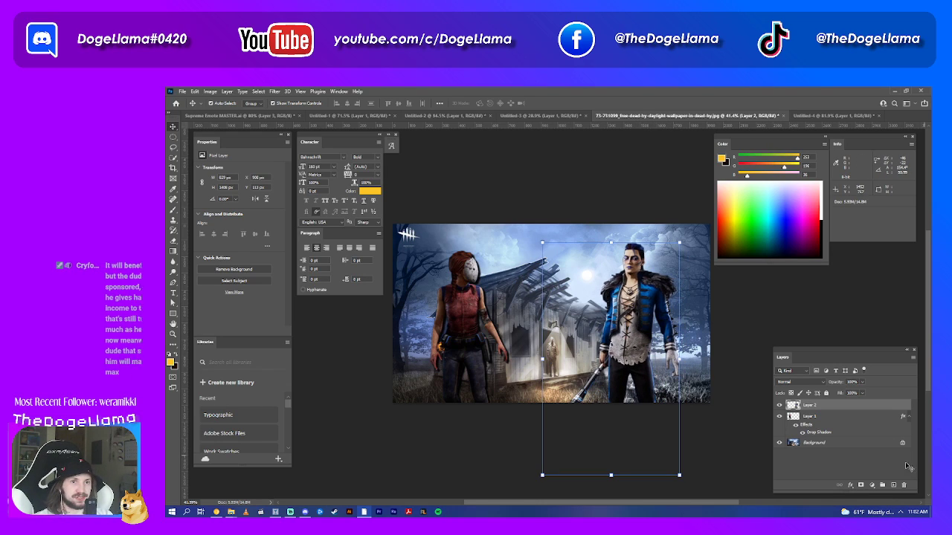
left_click(851, 486)
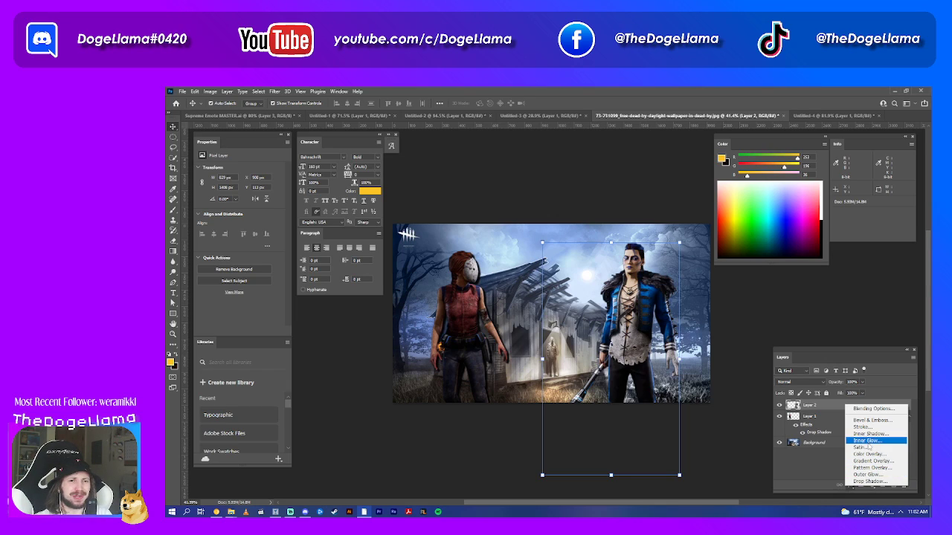
- Add a default Drop Shadow to the Trickster's layer and nudge him slightly down
left_click(866, 482)
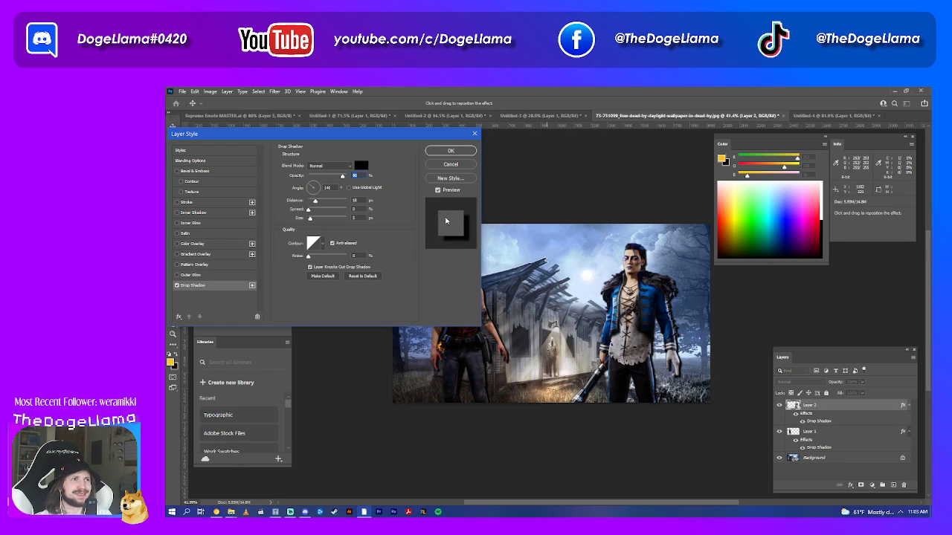
left_click(450, 150)
mouse_move(633, 335)
left_mouse_down()
mouse_move(627, 342)
mouse_move(637, 340)
left_mouse_up()
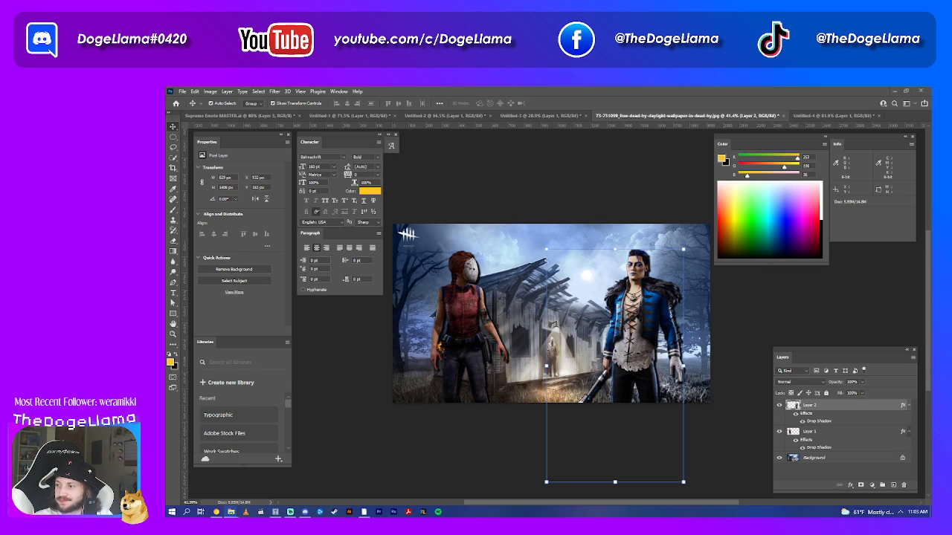
- Preview the red-and-yellow VS graphic, then close it and the FIGHT! graphic
left_click(874, 115)
left_click_drag(893, 120, 896, 119)
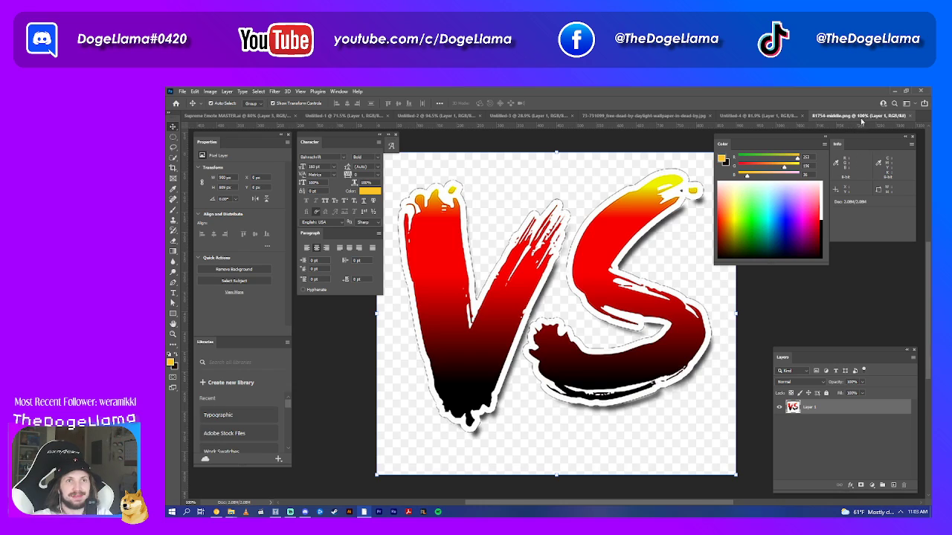
left_click(912, 118)
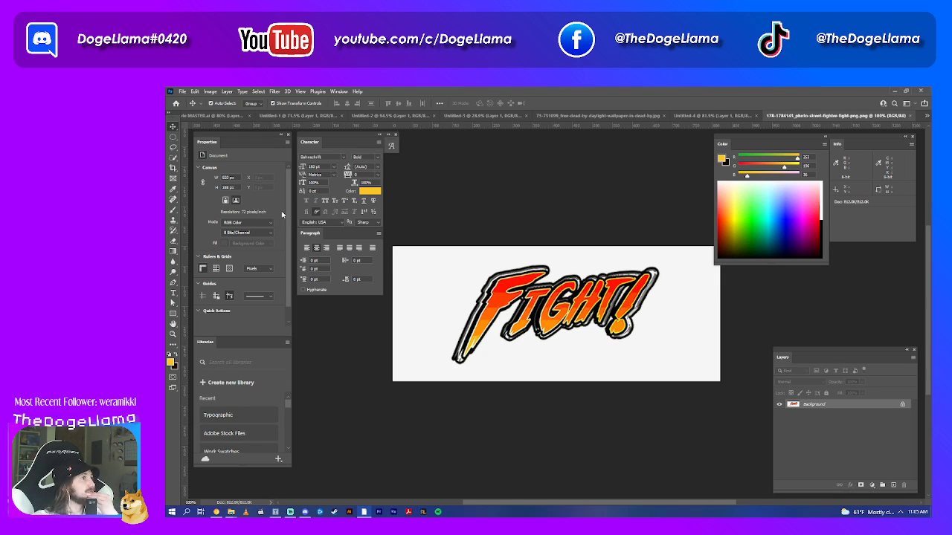
left_click(912, 116)
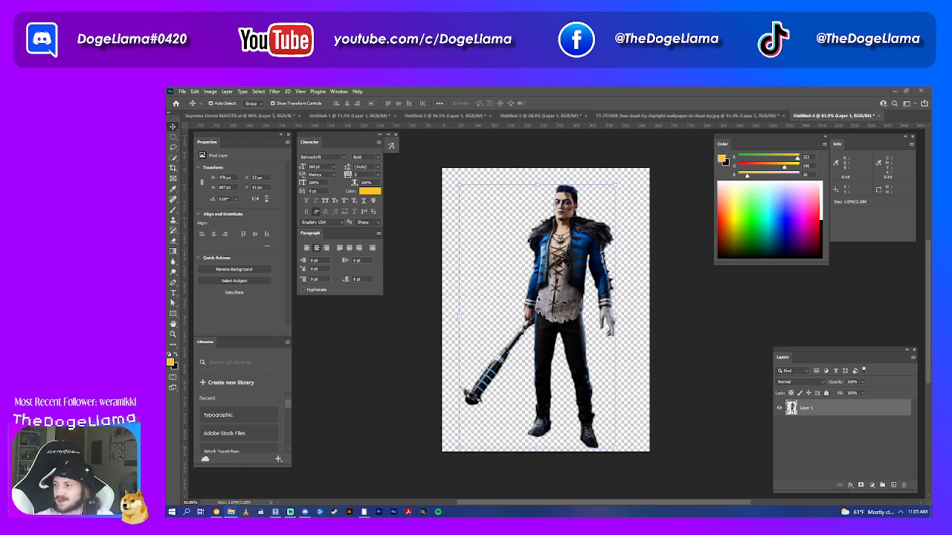
- Open the black-and-blue VS PNG and attempt a Quick Selection, dismissing the colour-mode error
left_click_drag(231, 512, 743, 116)
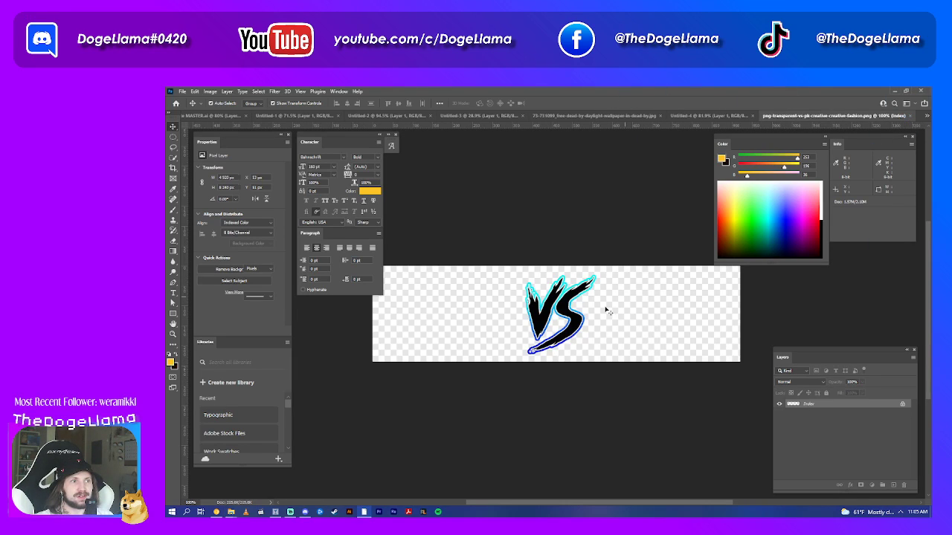
left_click(607, 311)
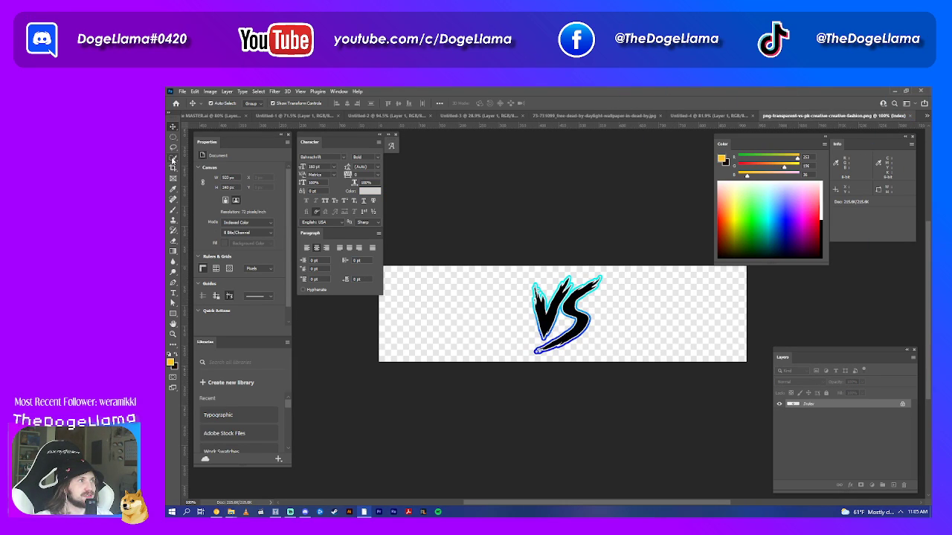
left_click(172, 157)
left_click(404, 271)
key("Return")
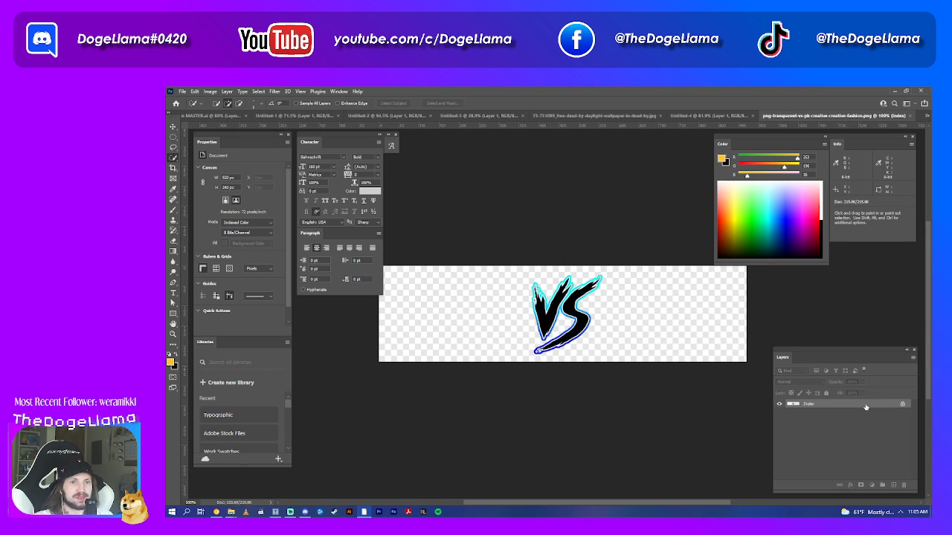
left_click(459, 292)
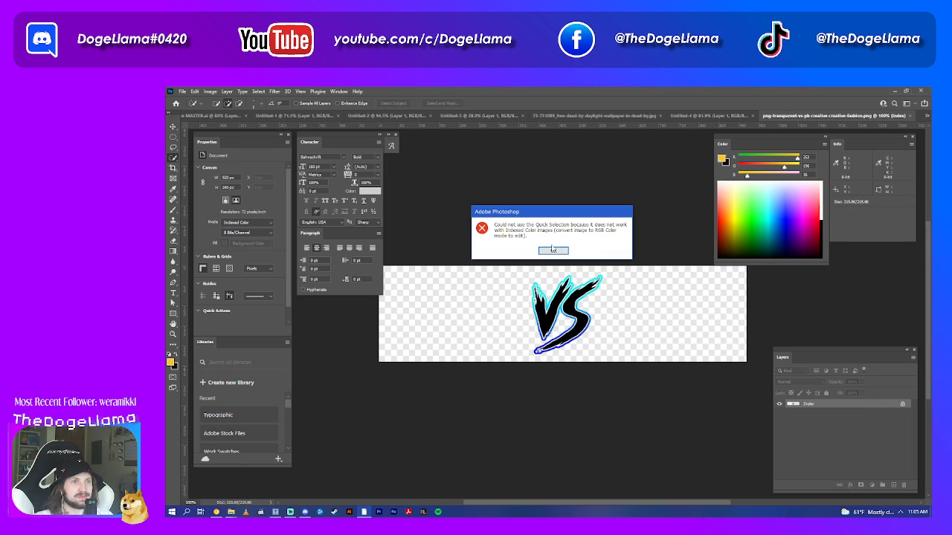
key("Return")
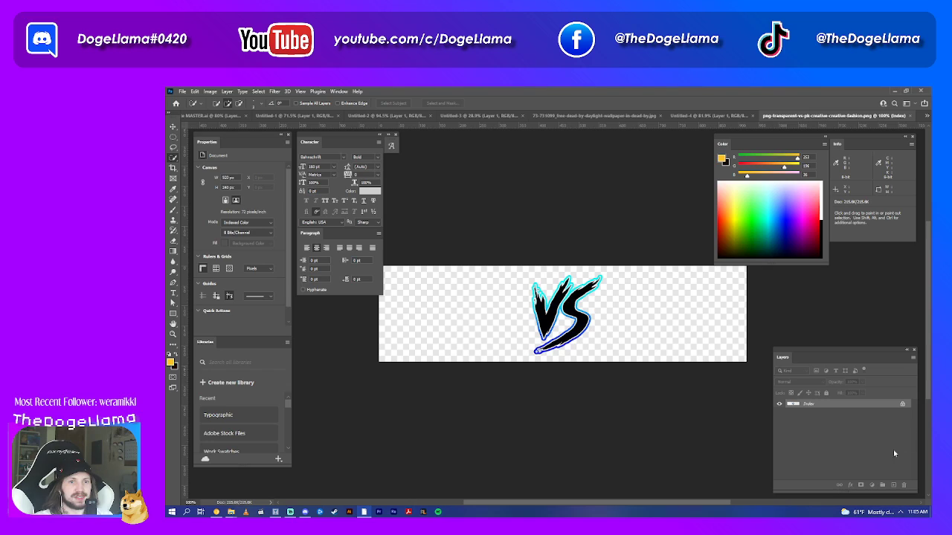
- Convert the VS image to CMYK Color and unlock the Background into Layer 0
right_click(859, 403)
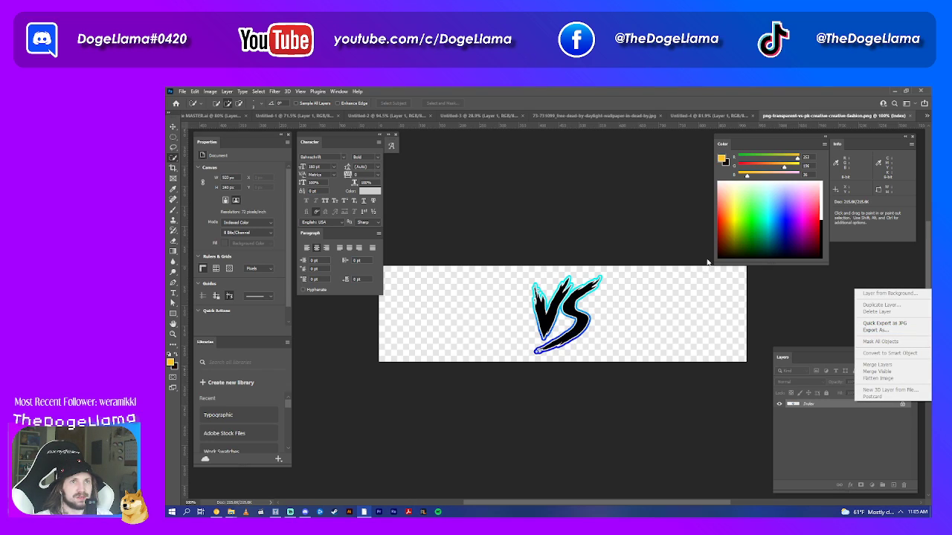
left_click(760, 143)
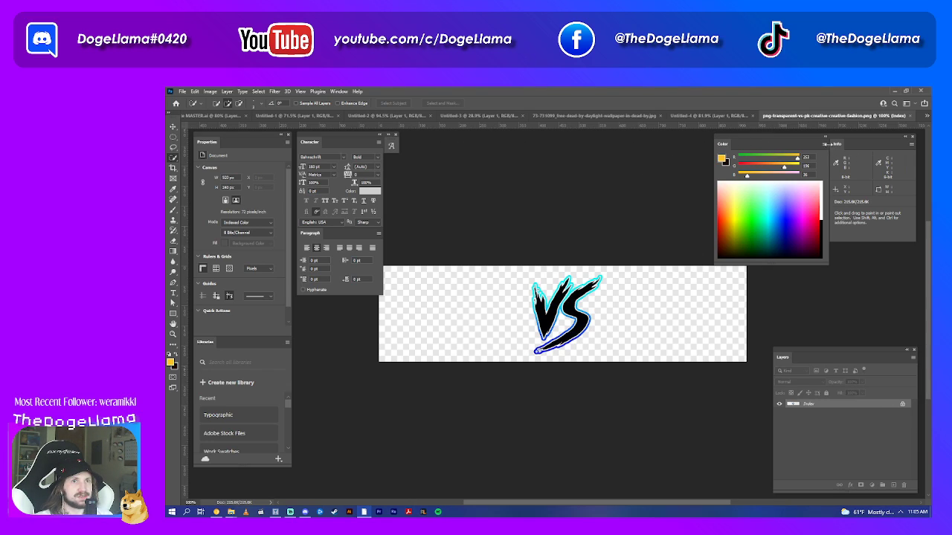
left_click(825, 144)
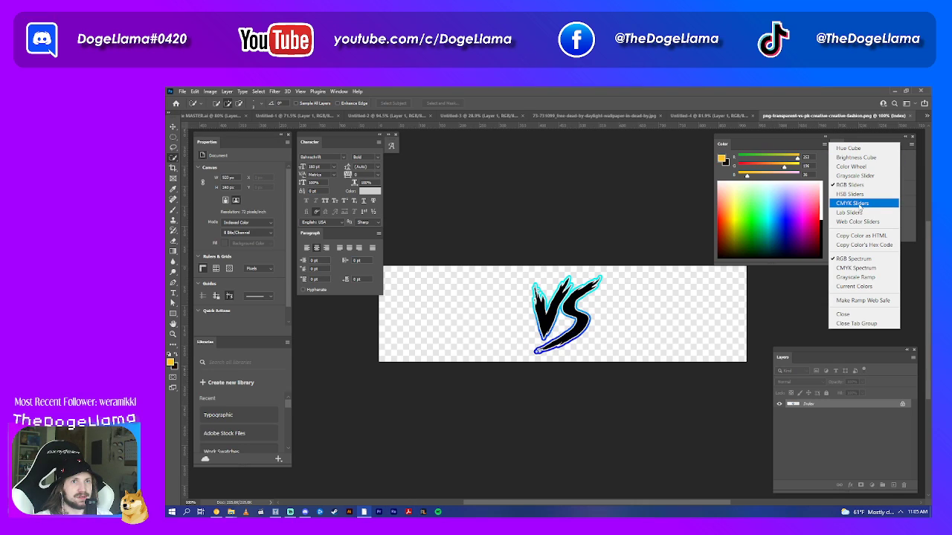
left_click(195, 93)
left_click(182, 91)
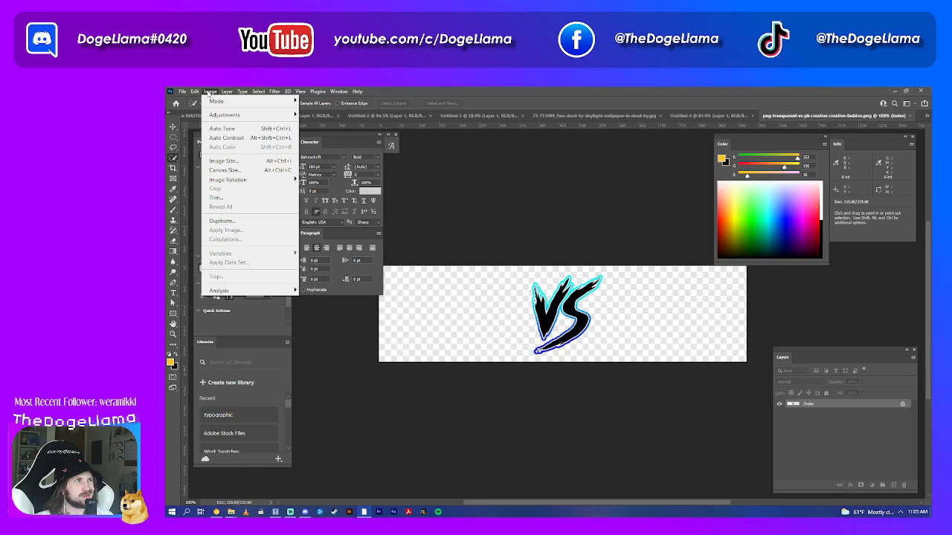
mouse_move(223, 100)
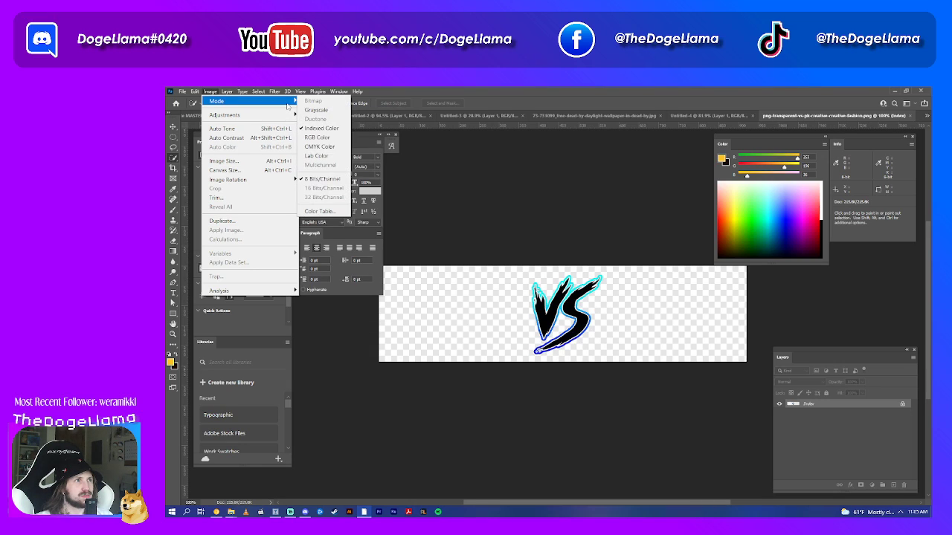
left_click(312, 146)
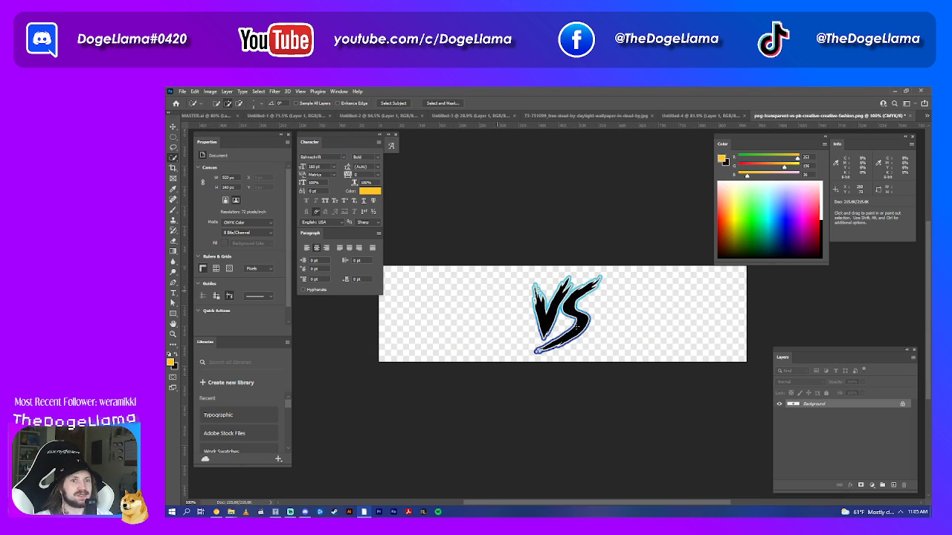
left_click(903, 405)
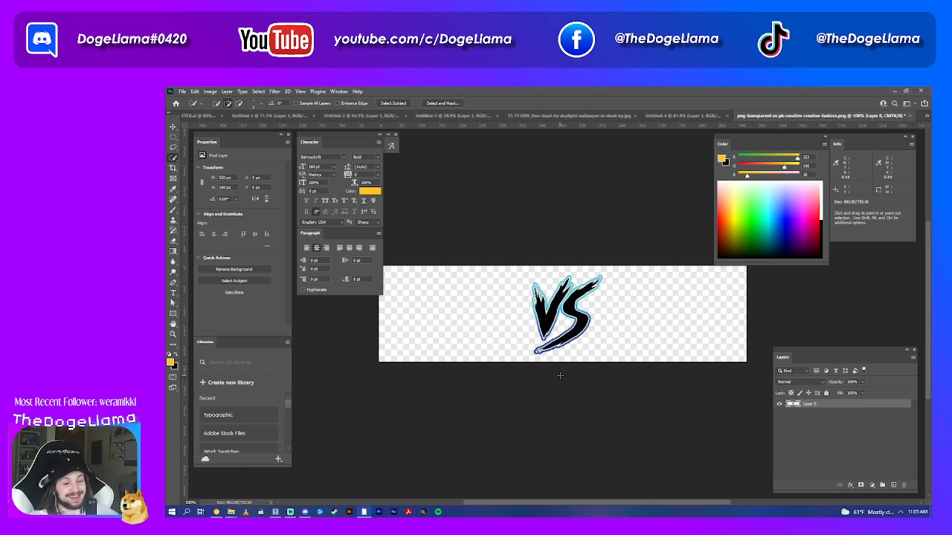
- Drag a selection around the entire VS canvas, then deselect it
scroll(467, 333, "left", 2)
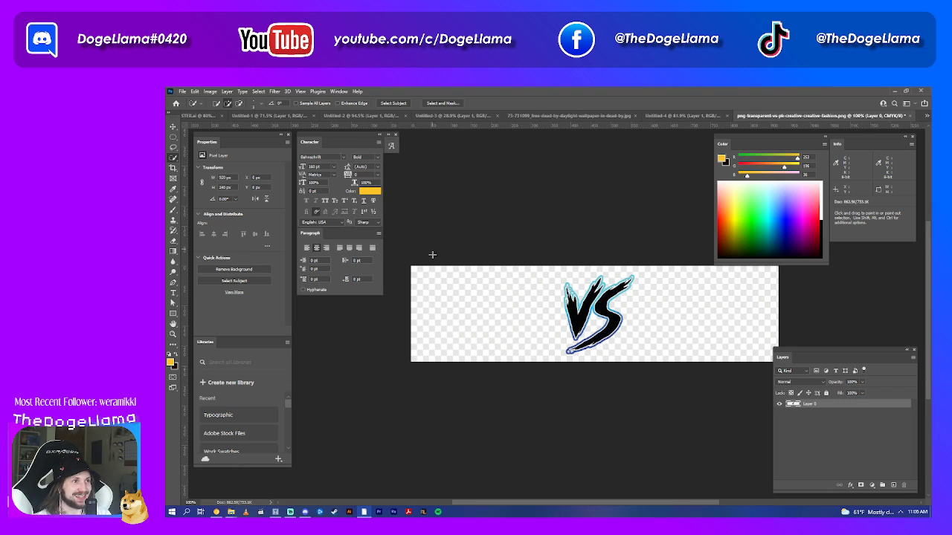
mouse_move(433, 258)
left_mouse_down()
mouse_move(441, 281)
mouse_move(557, 290)
left_mouse_up()
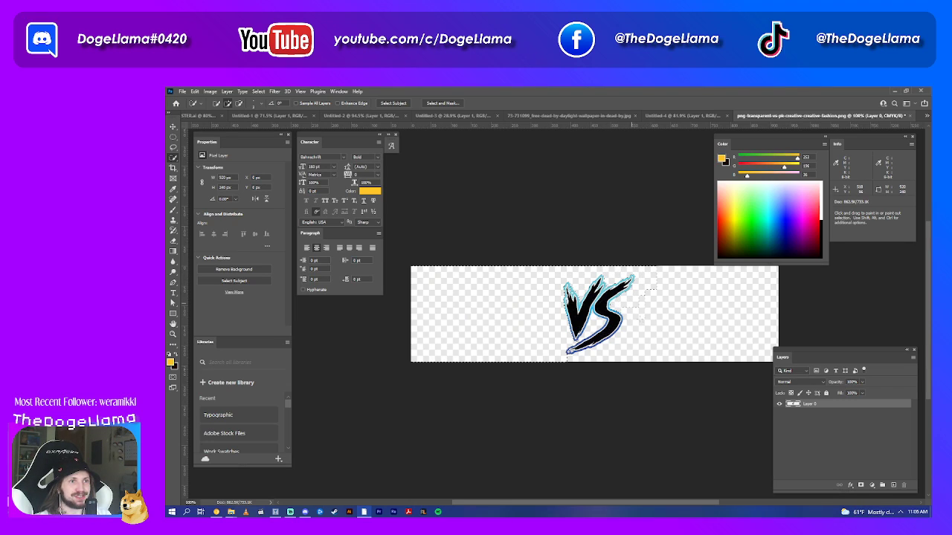
left_click_drag(548, 362, 760, 316)
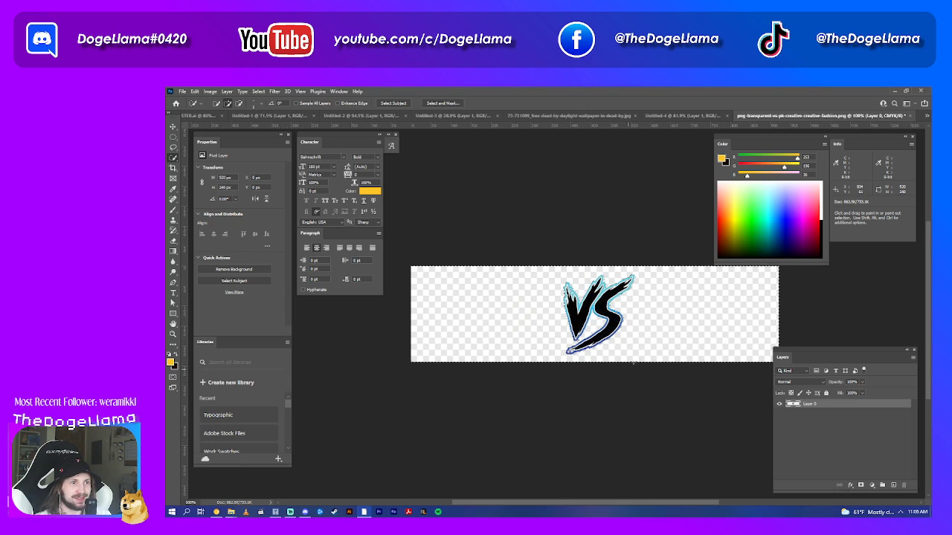
scroll(632, 362, "up", 2)
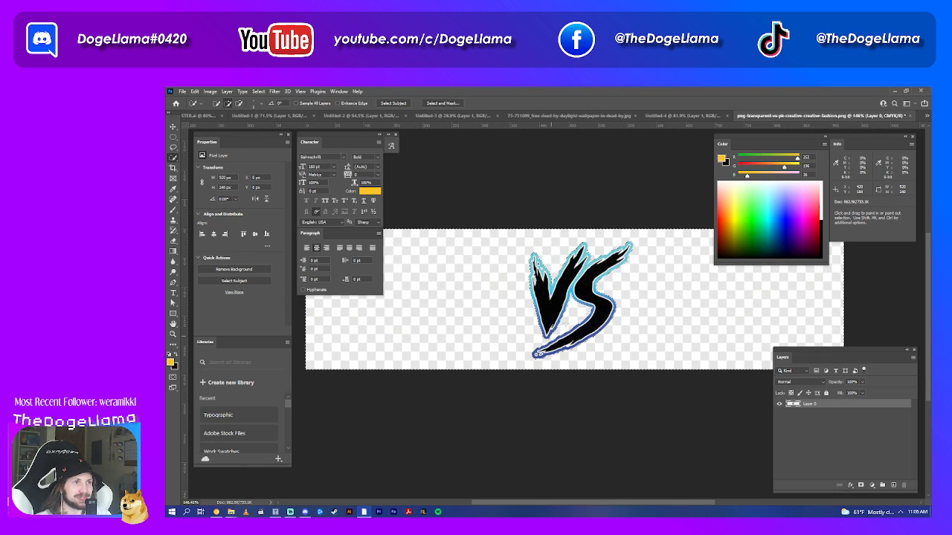
scroll(601, 323, "up", 1)
scroll(604, 324, "up", 1)
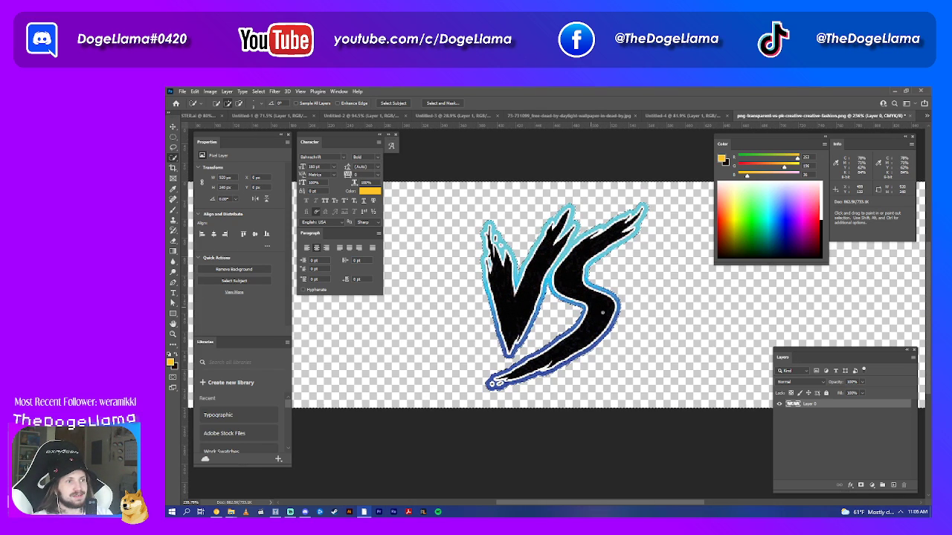
scroll(602, 313, "down", 2)
key("v")
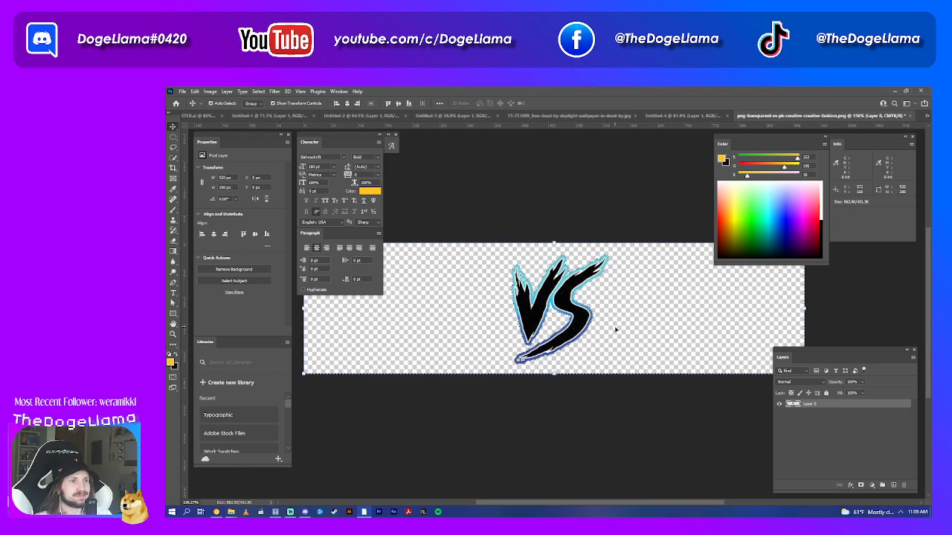
key("ctrl+d")
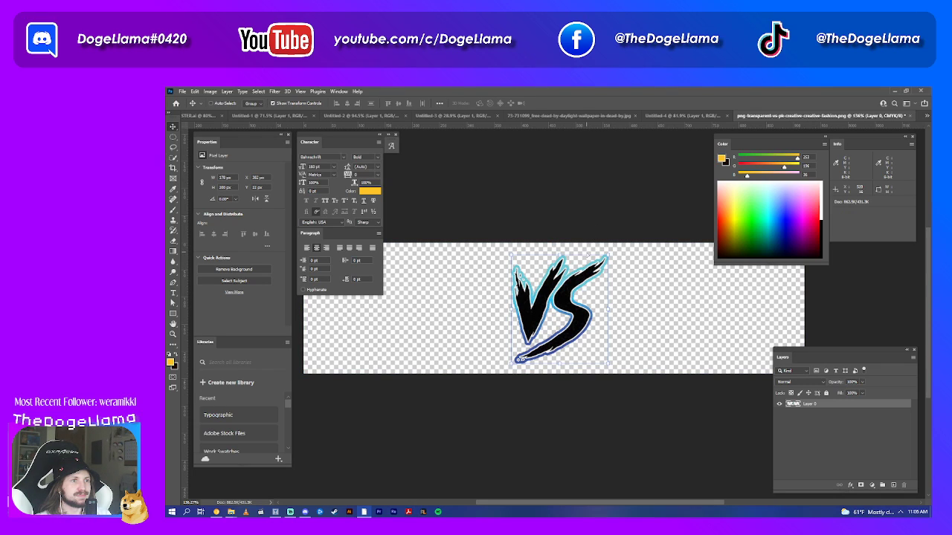
- Paste the VS graphic into the Dead by Daylight wallpaper and select its Layer 3
left_click(674, 118)
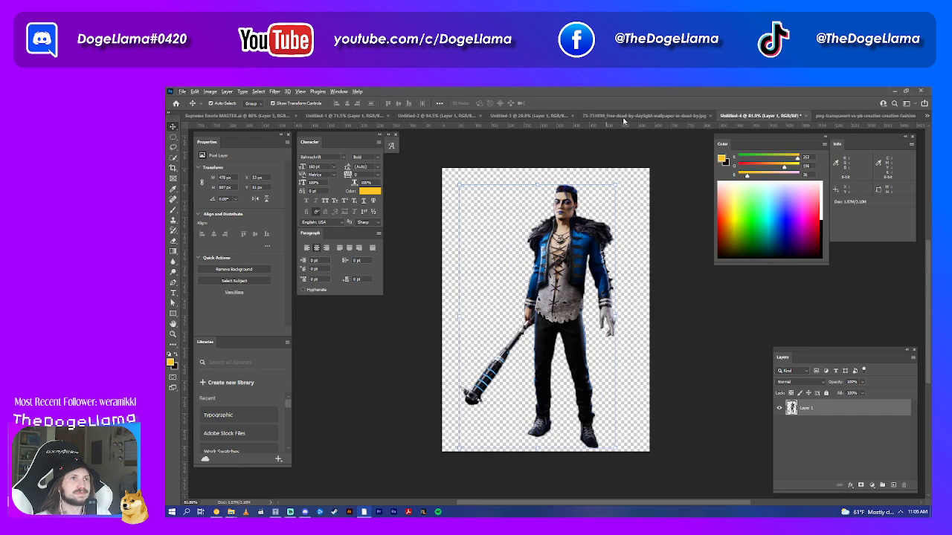
key("ctrl+shift+Tab")
scroll(602, 215, "down", 1)
key("ctrl+v")
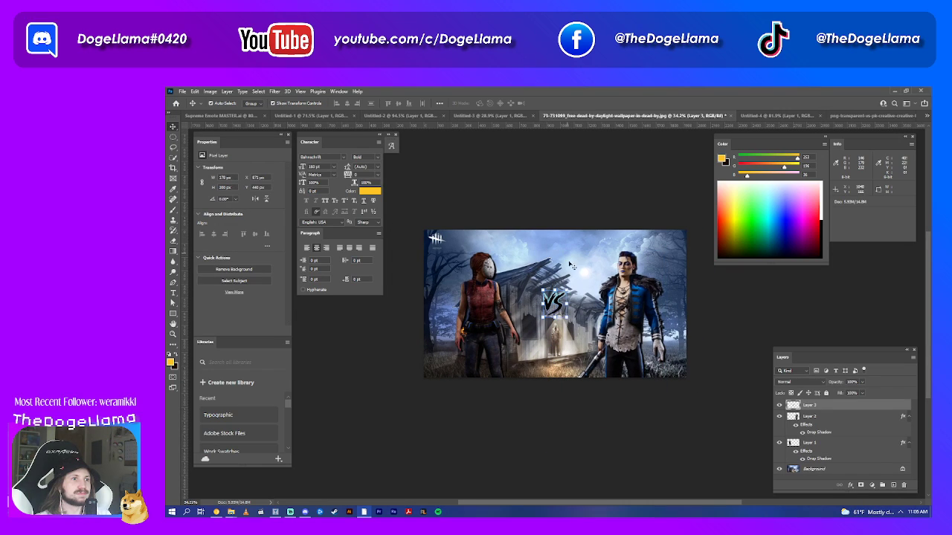
left_click(548, 306)
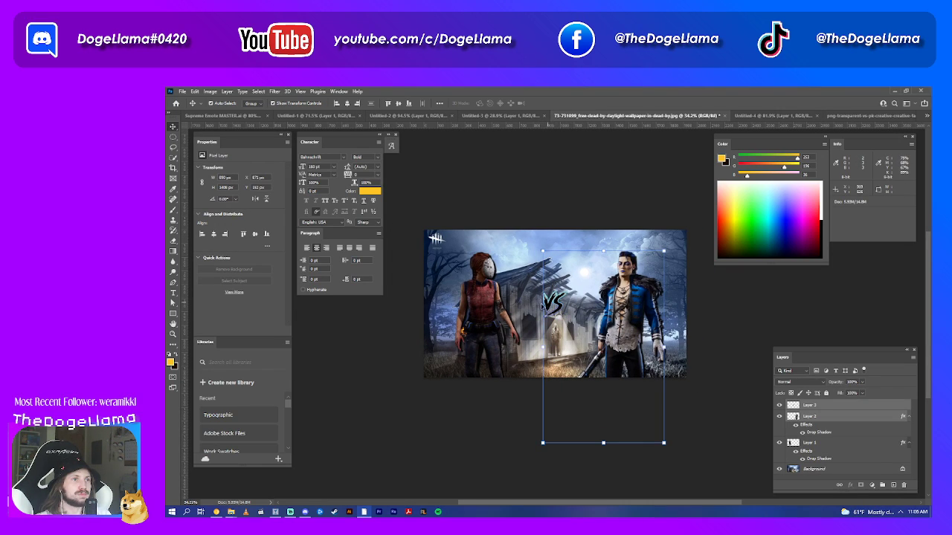
left_click(809, 406)
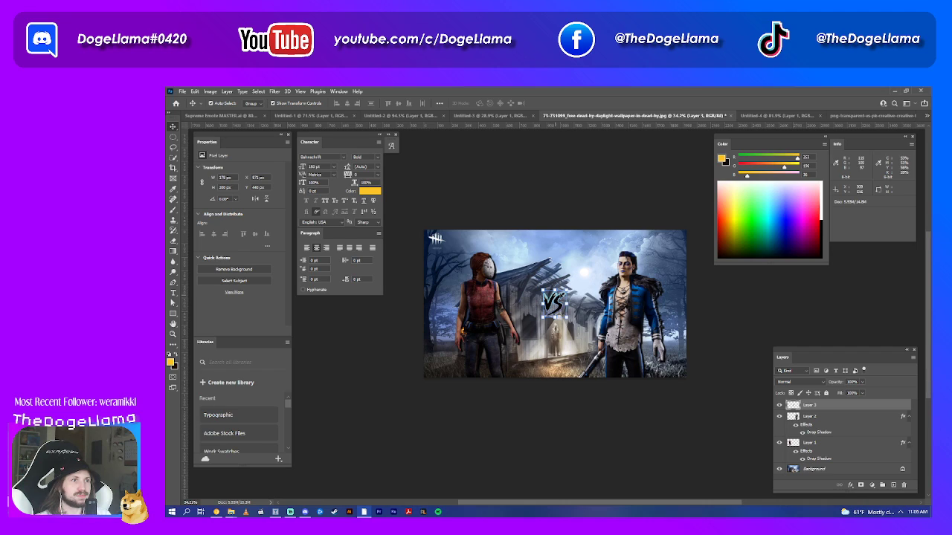
- Enlarge the VS graphic and raise it slightly between the two characters
key("ctrl+t")
mouse_move(567, 291)
left_mouse_down()
mouse_move(589, 263)
mouse_move(584, 269)
left_mouse_up()
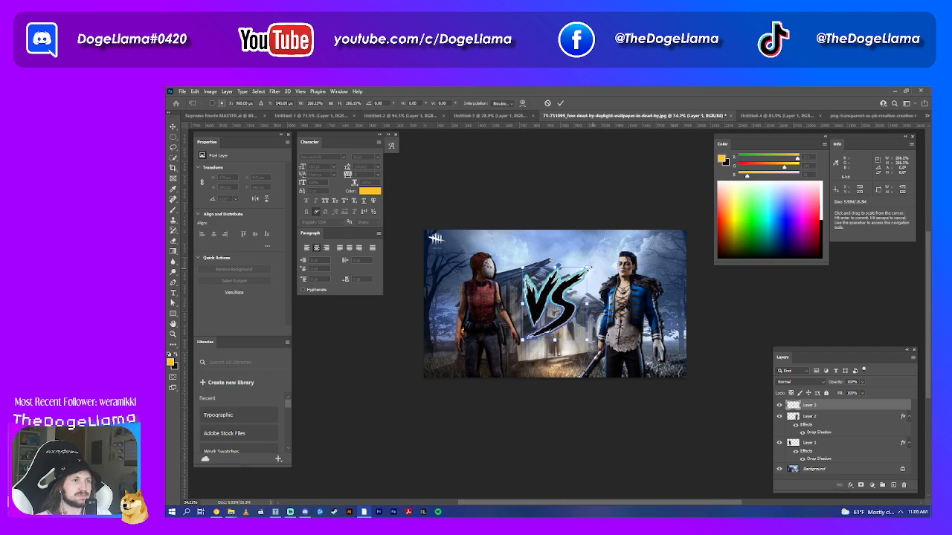
left_click(561, 103)
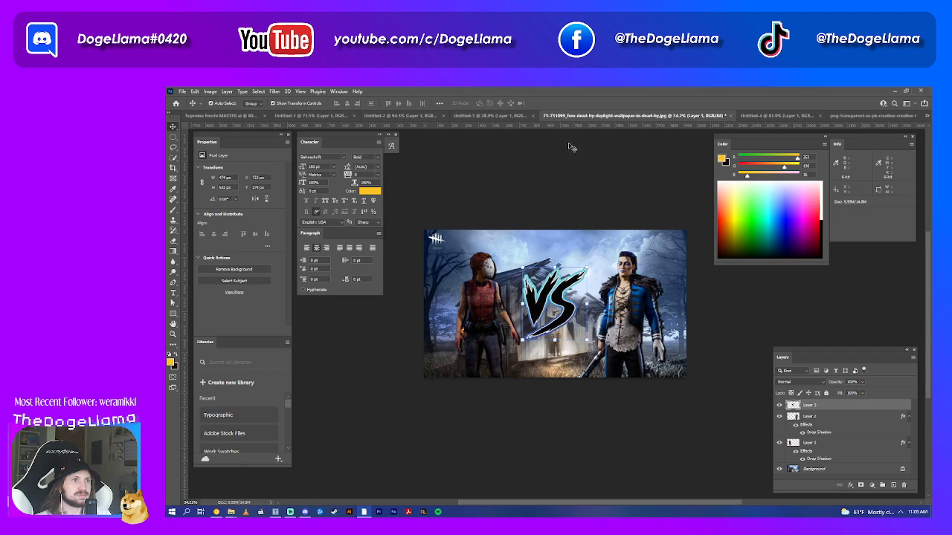
left_click_drag(566, 310, 567, 292)
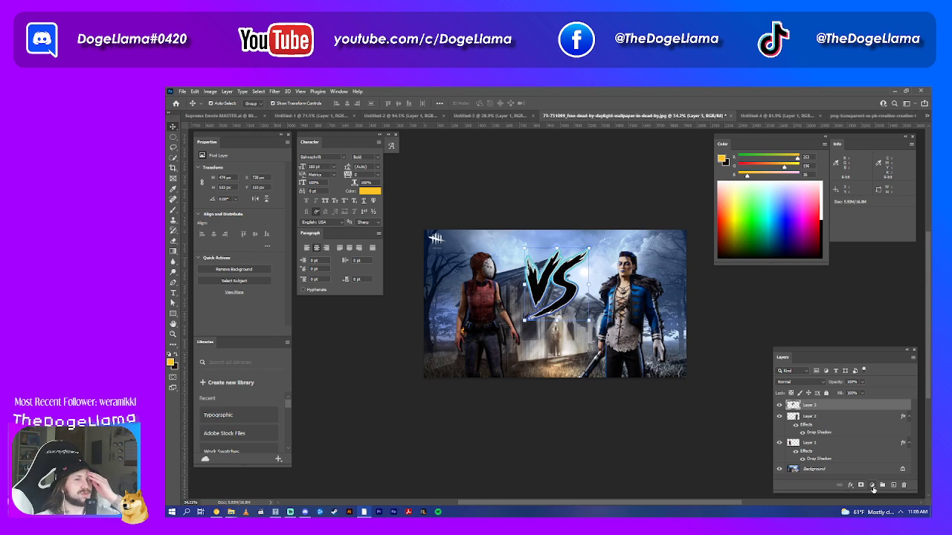
- Add a white Stroke layer effect to the VS graphic
left_click(850, 485)
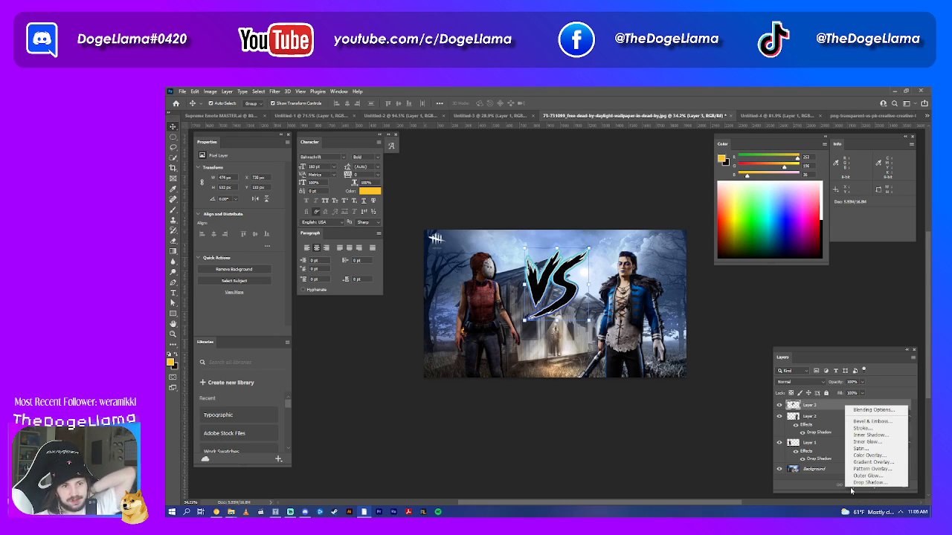
left_click(860, 429)
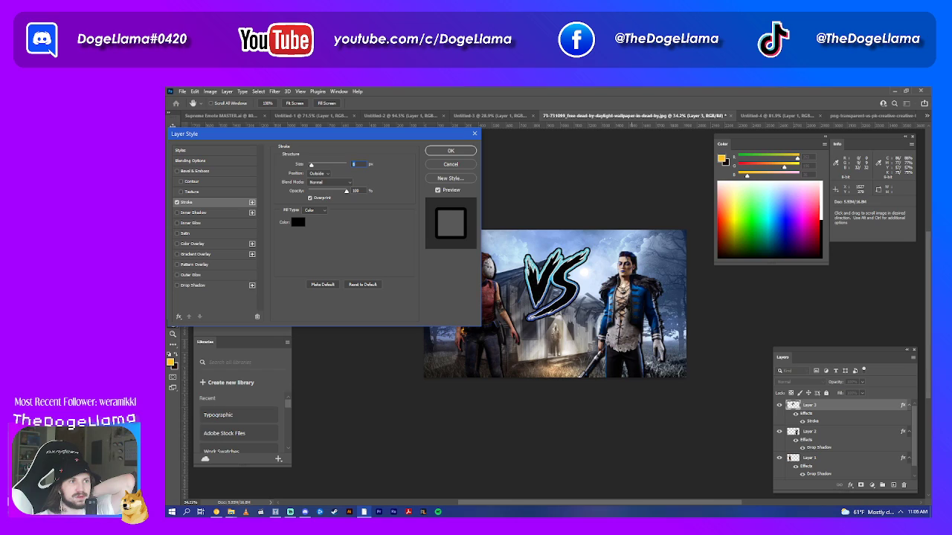
left_click(297, 223)
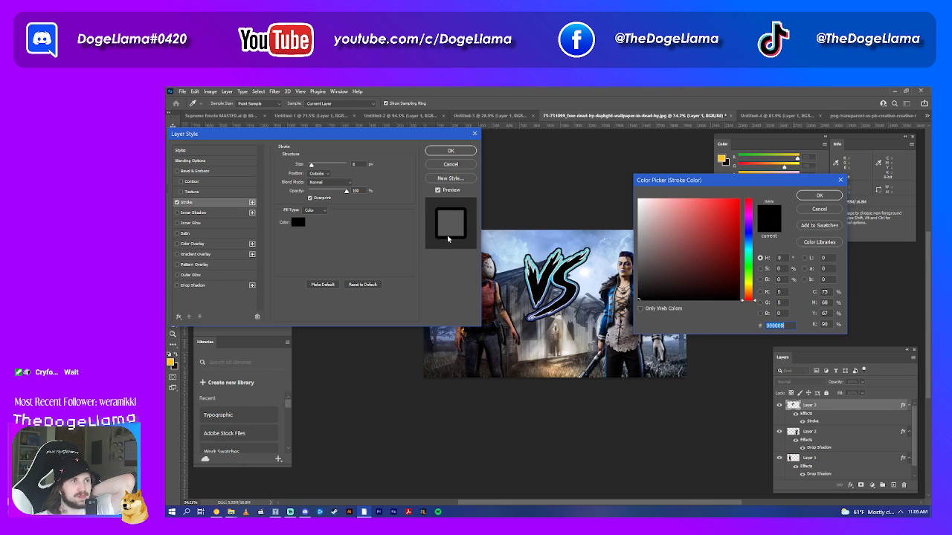
left_click_drag(652, 227, 629, 193)
key("Return")
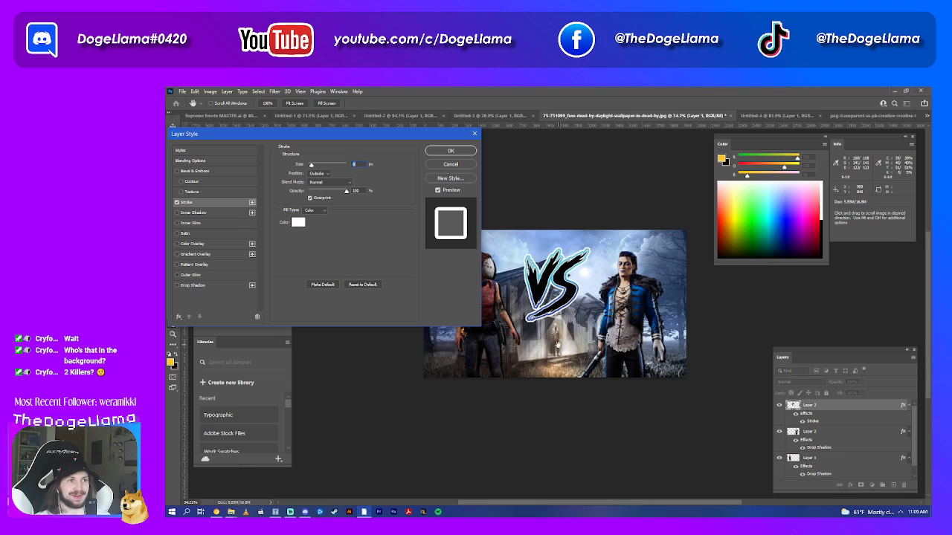
key("alt")
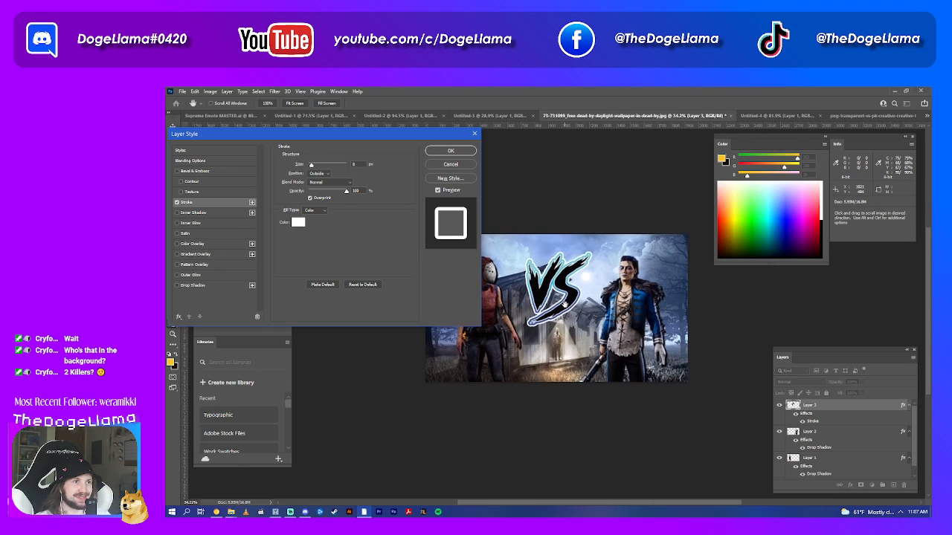
left_click_drag(563, 294, 566, 303)
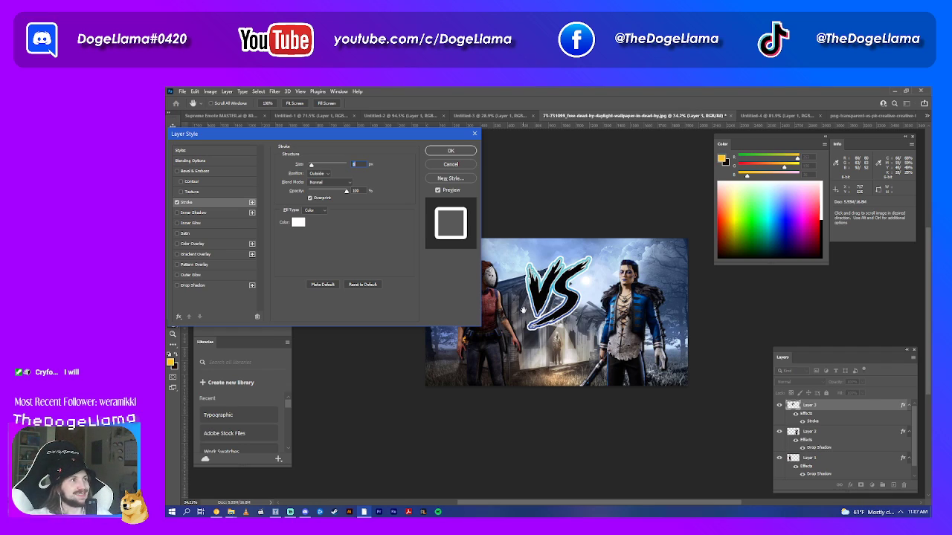
left_click(434, 151)
- Zoom in on the hooded figure and unlock the wallpaper Background into Layer 0
scroll(561, 354, "up", 5)
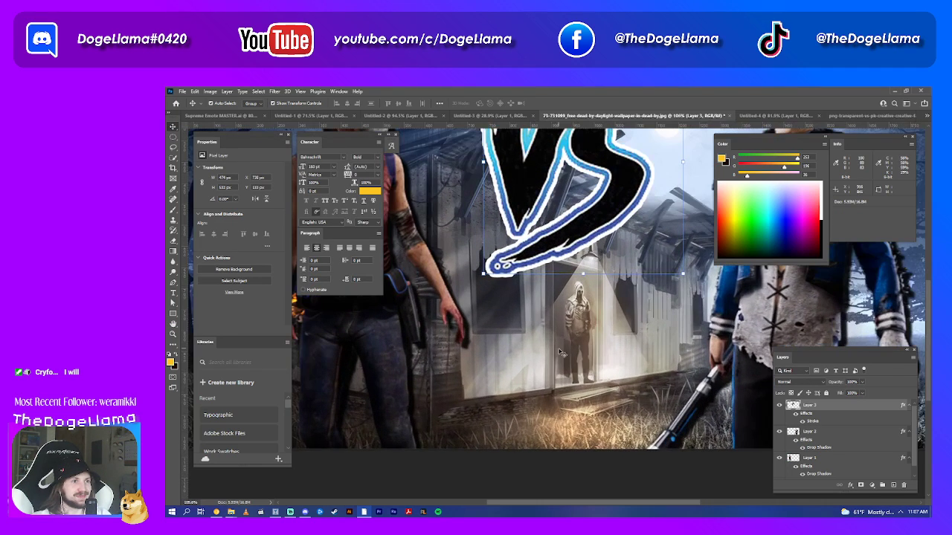
scroll(562, 353, "right", 1)
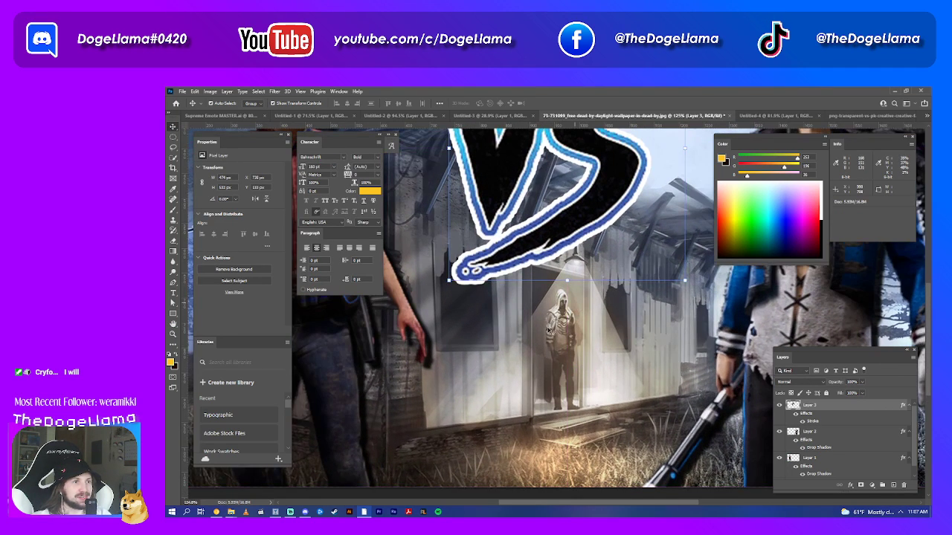
scroll(570, 328, "up", 1)
scroll(567, 358, "up", 1)
scroll(566, 359, "up", 1)
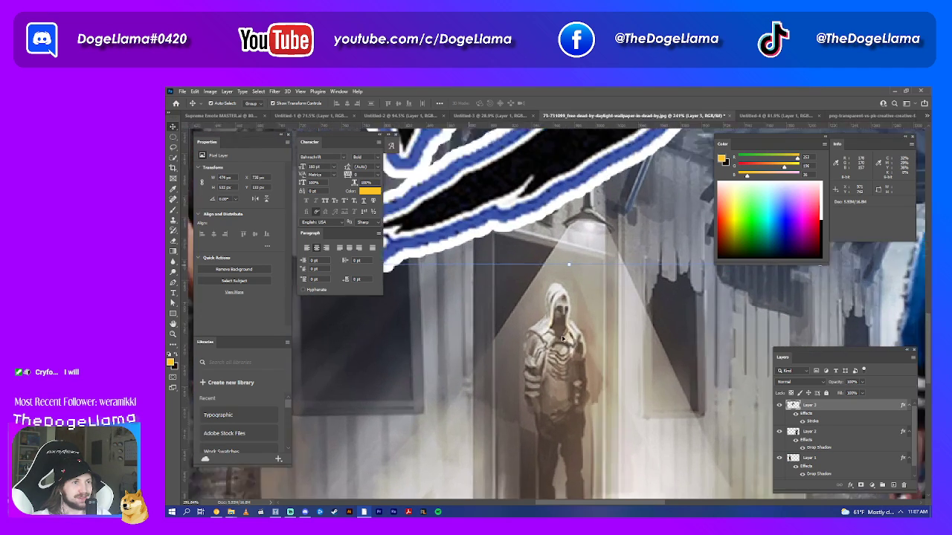
scroll(563, 320, "up", 1)
scroll(561, 279, "up", 1)
scroll(559, 239, "up", 1)
scroll(560, 227, "down", 1)
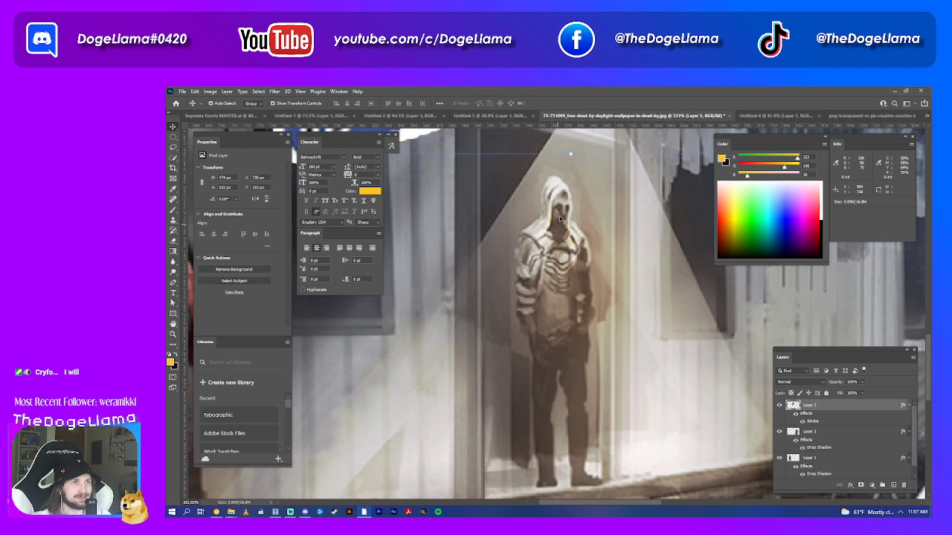
scroll(554, 190, "down", 1)
scroll(553, 185, "up", 1)
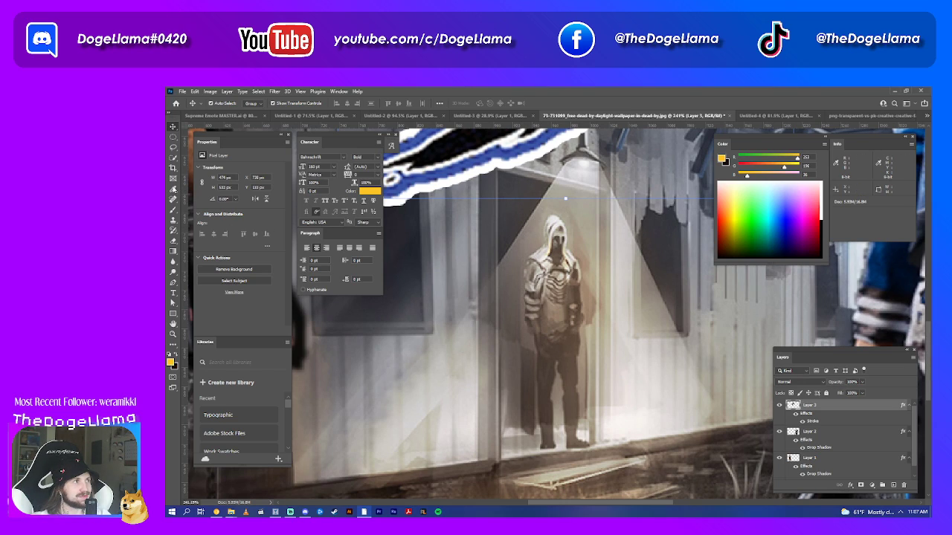
scroll(799, 410, "down", 1)
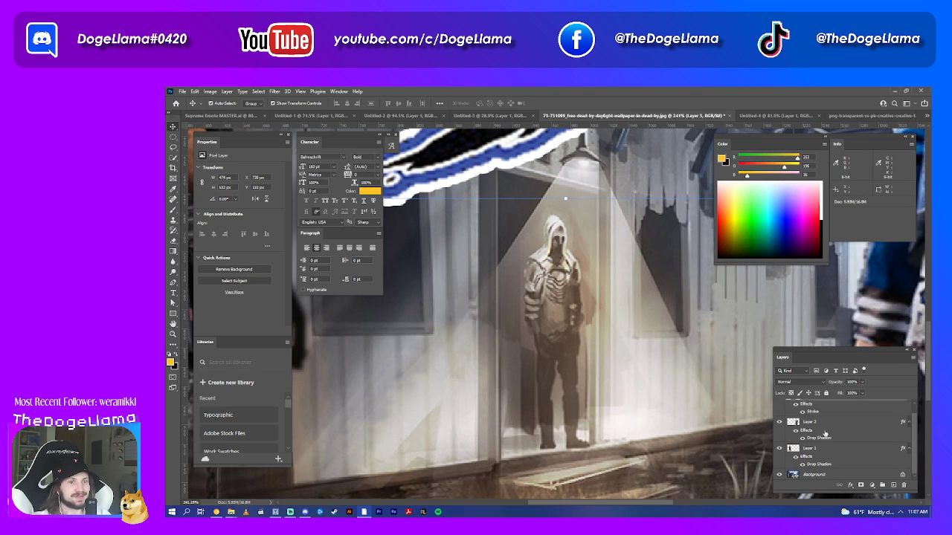
left_click(818, 477)
left_click(902, 475)
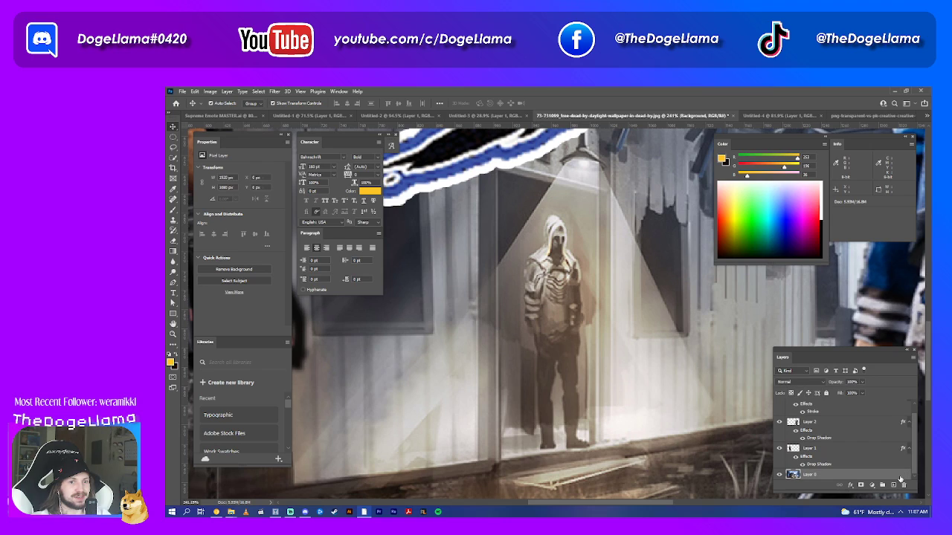
- Sample the doorway's dark grey as the foreground colour and try outlining the doorway with the Lasso
left_click(173, 189)
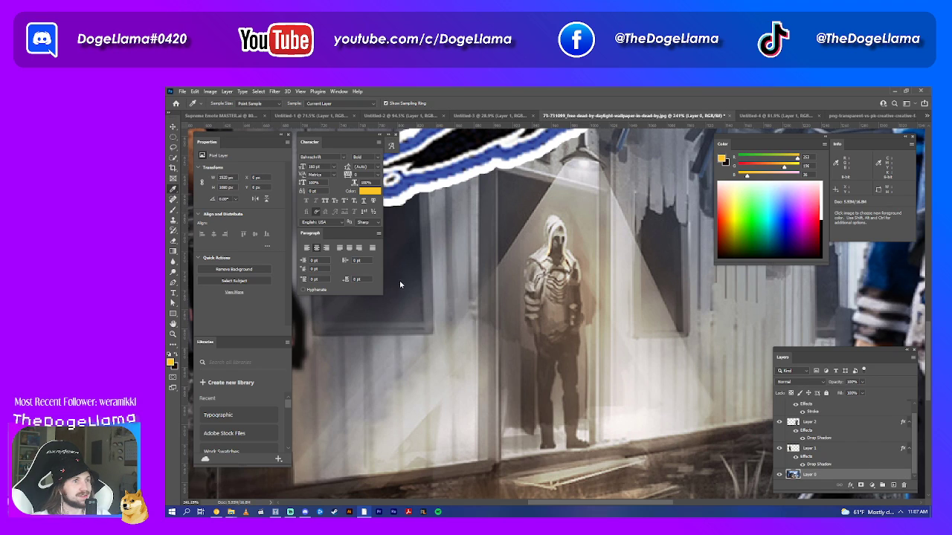
left_click(512, 218)
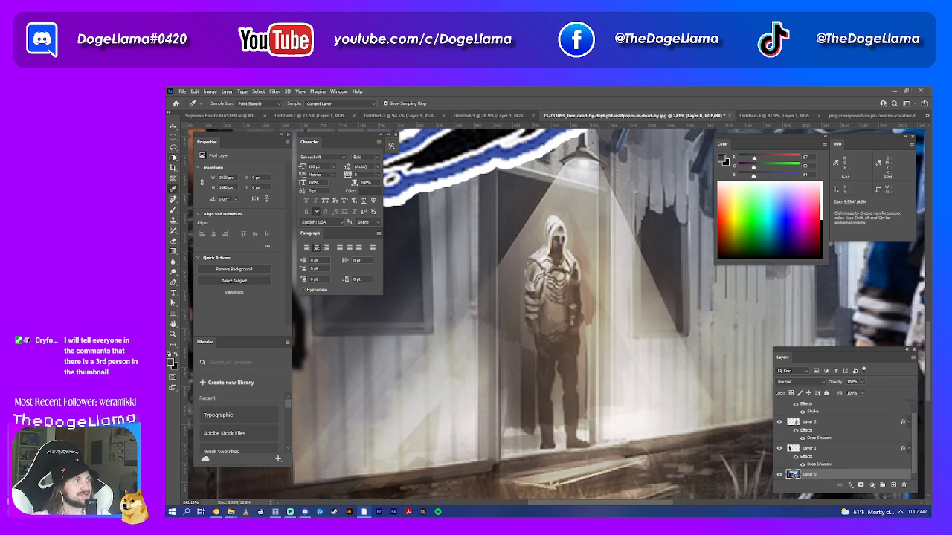
left_click(172, 158)
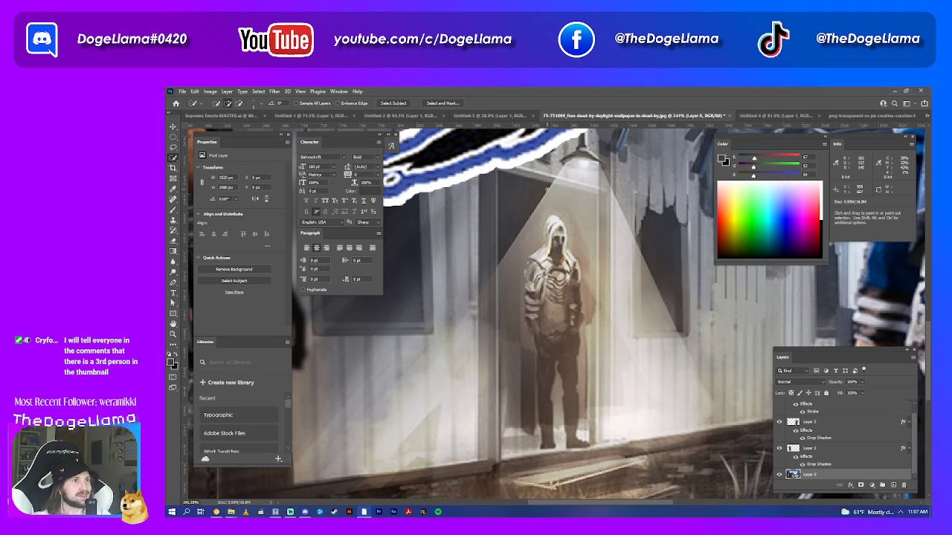
left_click(174, 148)
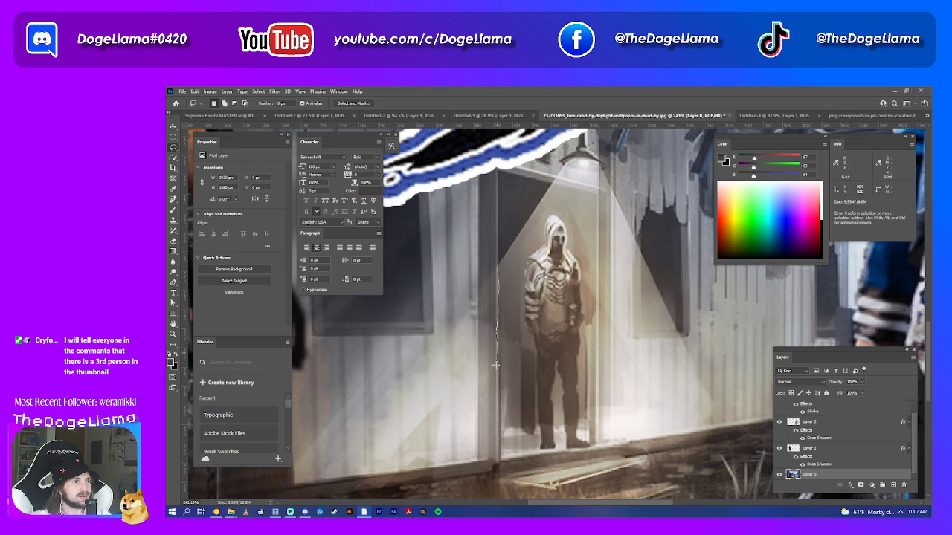
left_click_drag(495, 365, 497, 372)
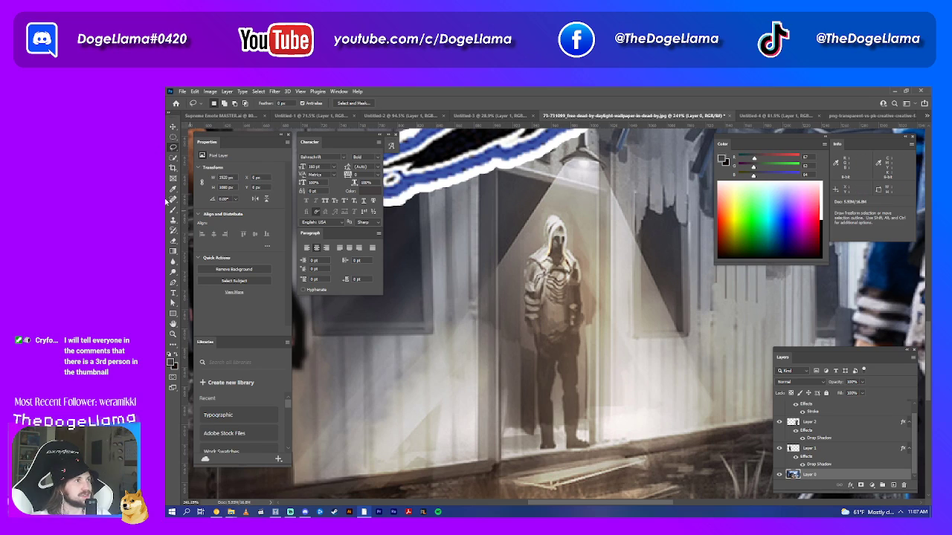
right_click(174, 149)
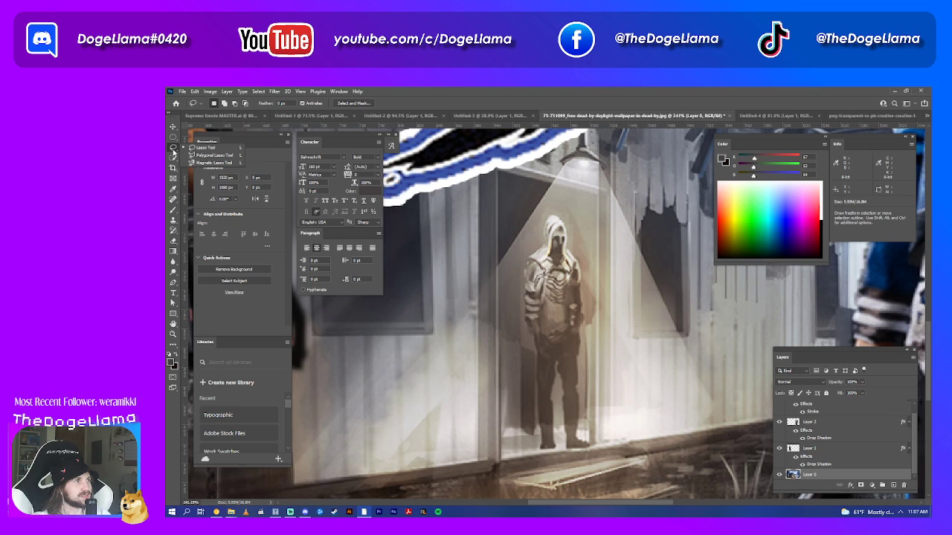
- Draw a filled Pen shape over the shed doorway, closing the path at its starting anchor
left_click(174, 283)
right_click(173, 284)
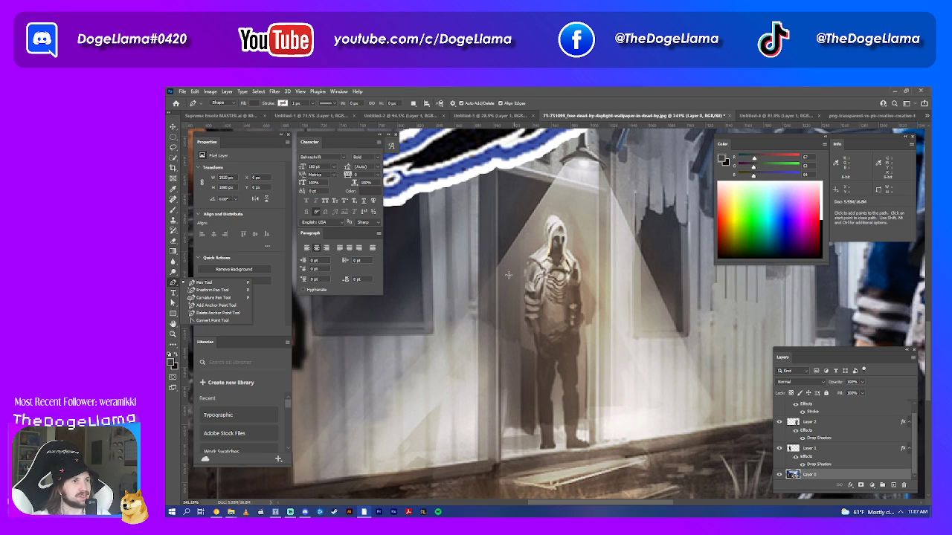
left_click(497, 171)
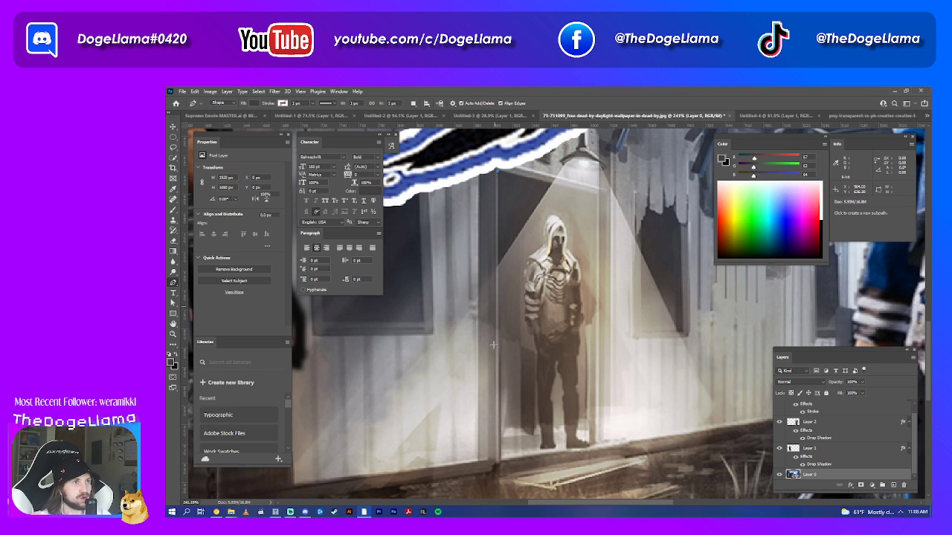
left_click(500, 459)
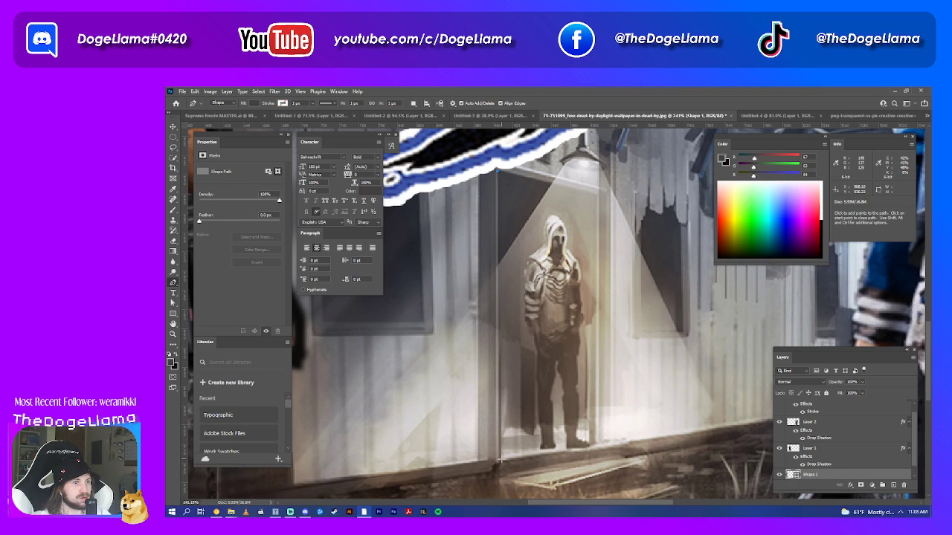
left_click(588, 446)
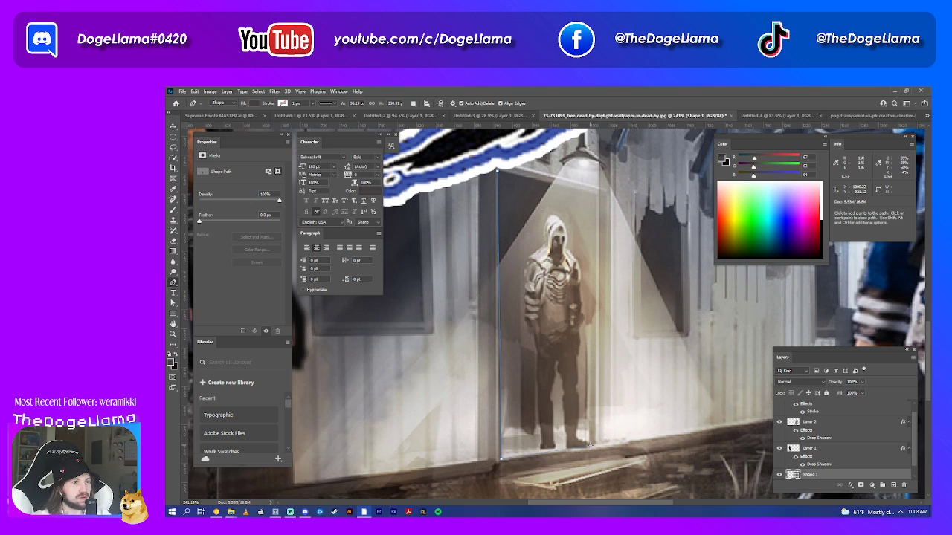
left_click(596, 193)
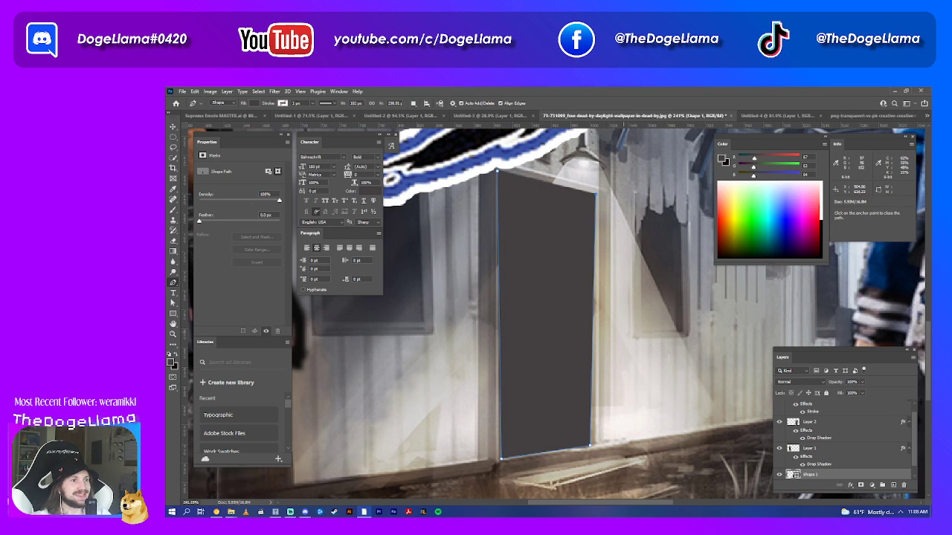
scroll(633, 344, "down", 5)
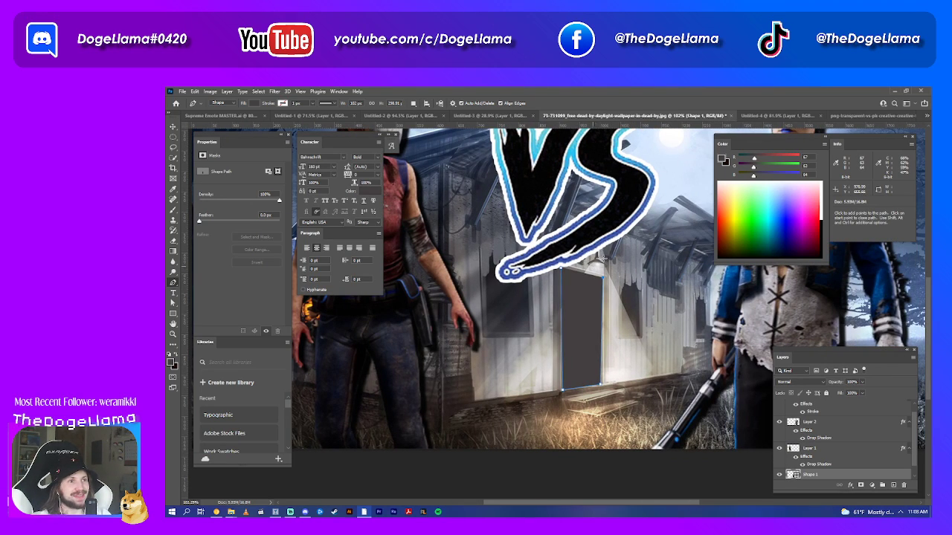
scroll(589, 322, "down", 3)
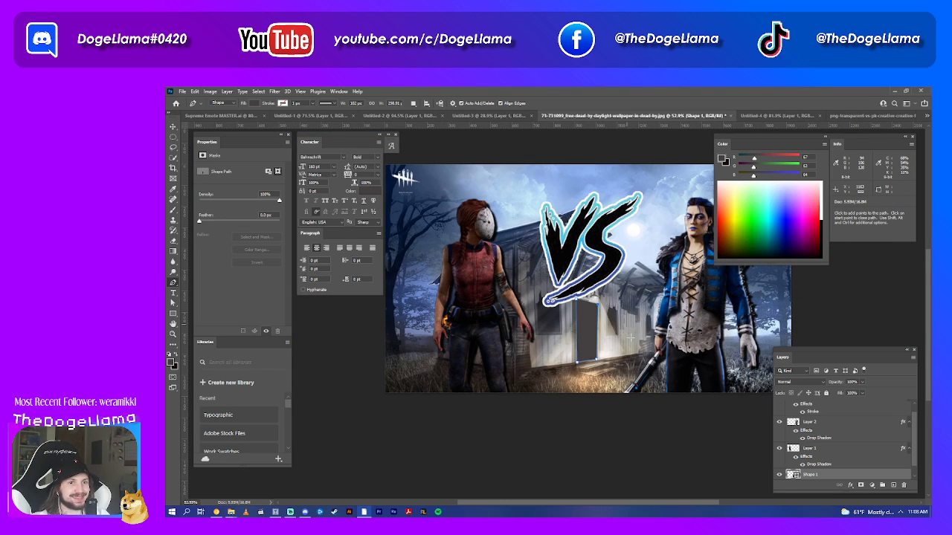
left_click(577, 302)
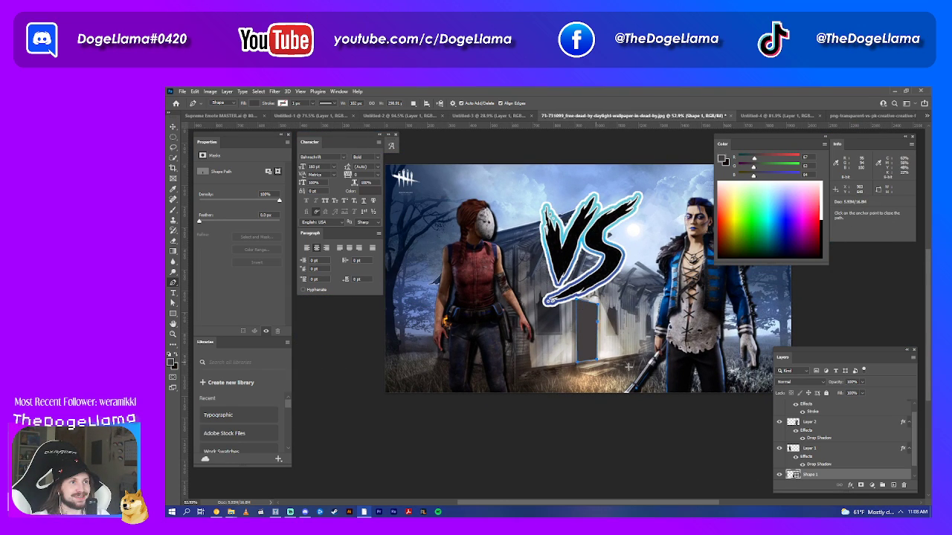
- Select the VS graphic's Layer 3 and lower it a few pixels between the characters
key("v")
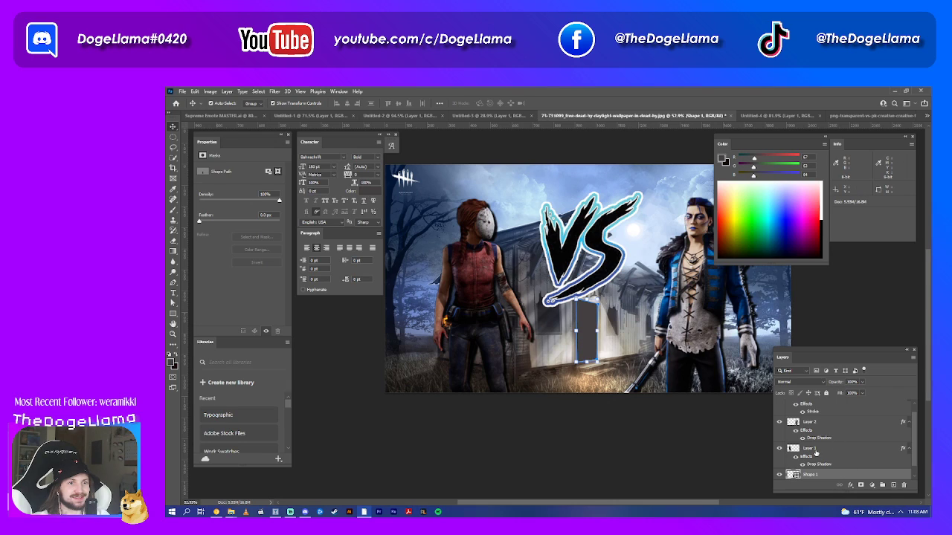
left_click(815, 451)
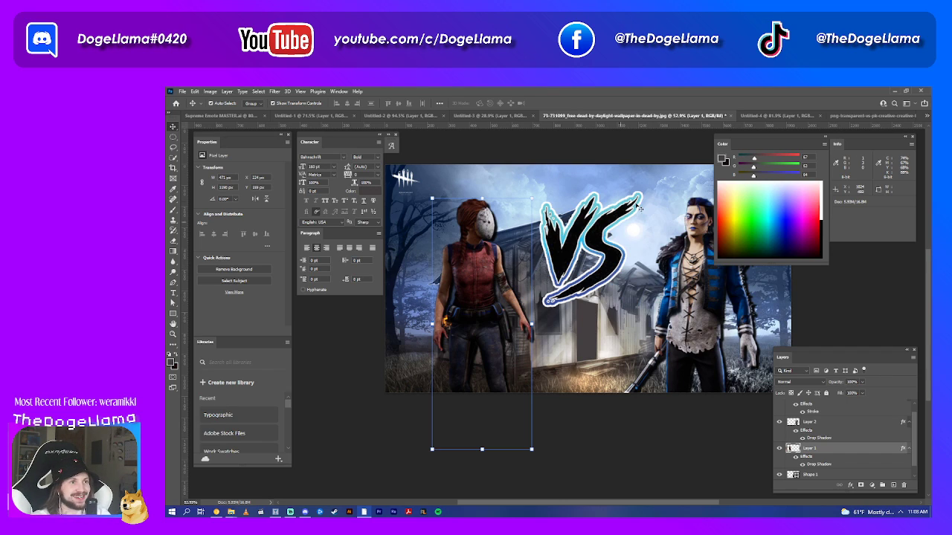
left_click(602, 250)
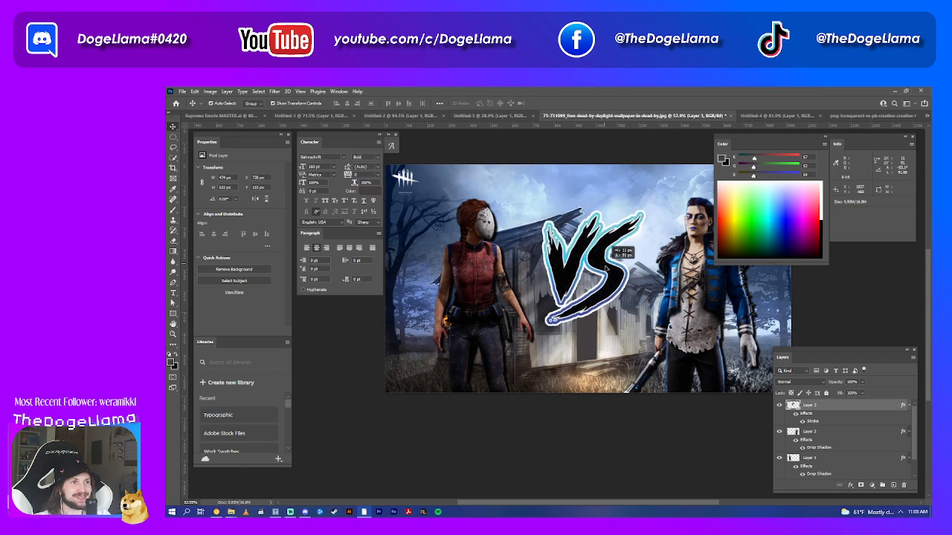
scroll(606, 268, "down", 2, "alt")
scroll(621, 262, "right", 2, "ctrl")
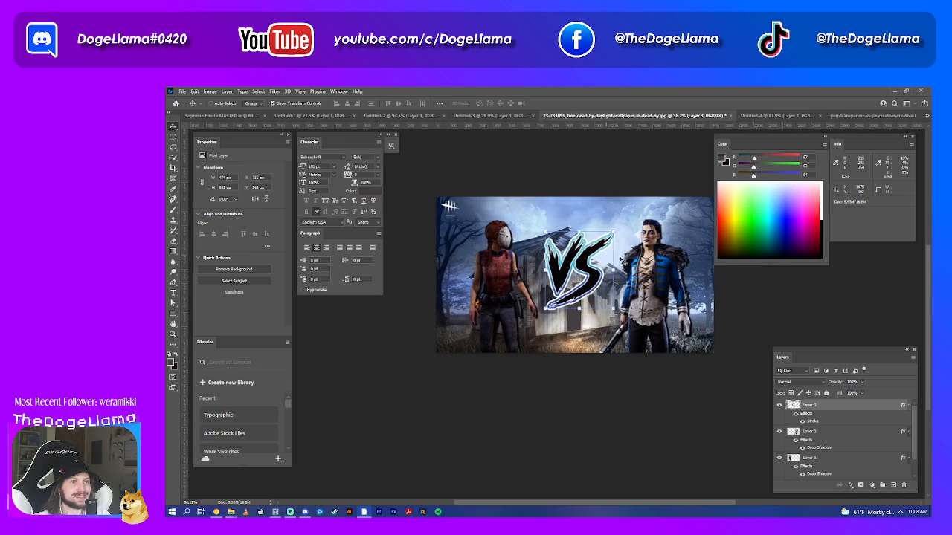
scroll(623, 192, "right", 2, "ctrl")
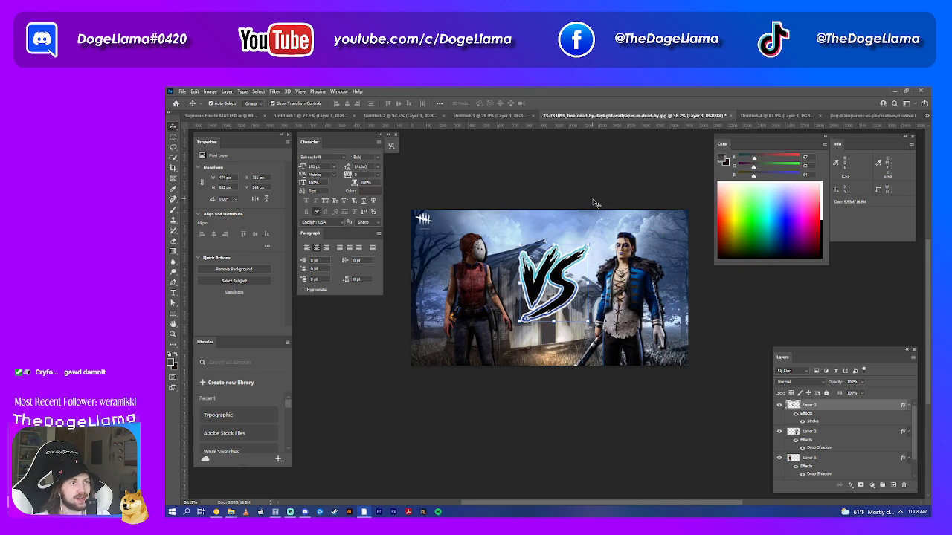
left_click(565, 197)
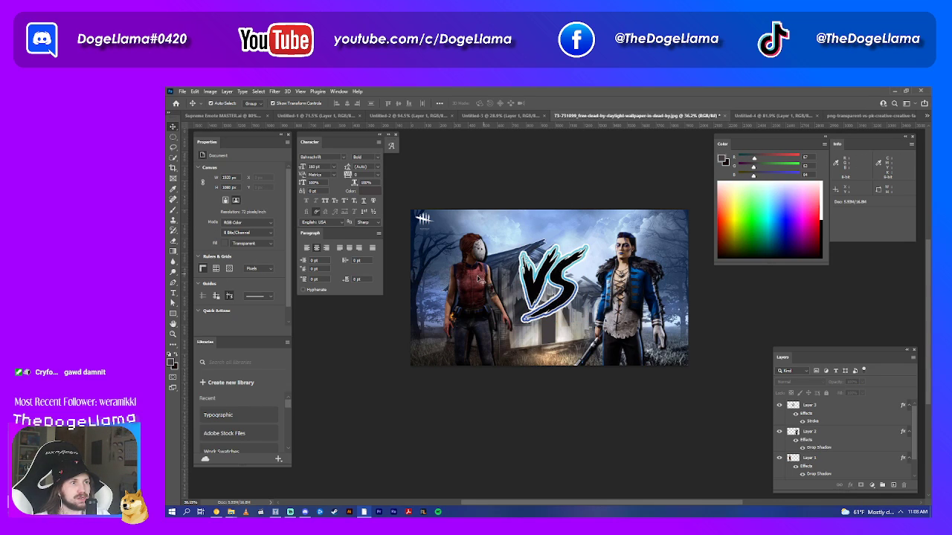
left_click_drag(481, 281, 465, 288)
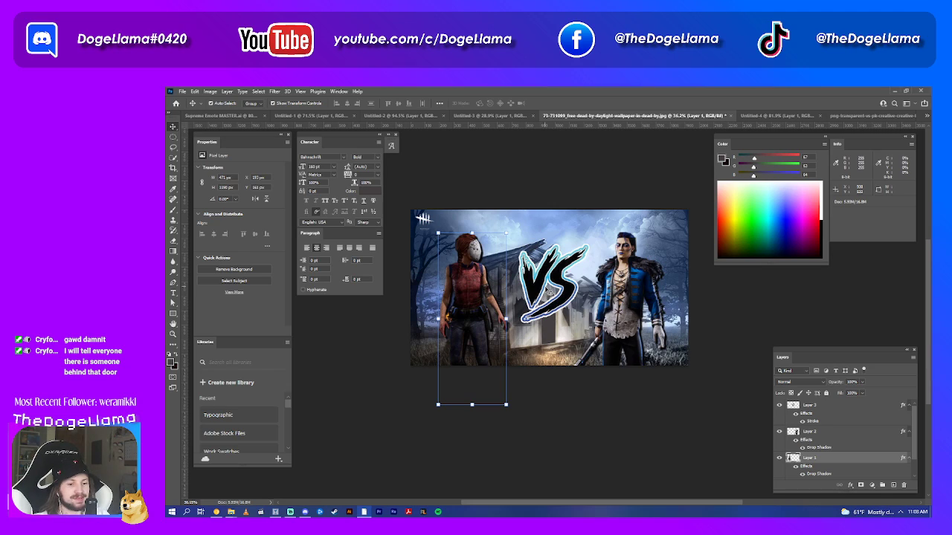
left_click(558, 275)
left_click_drag(557, 276, 558, 279)
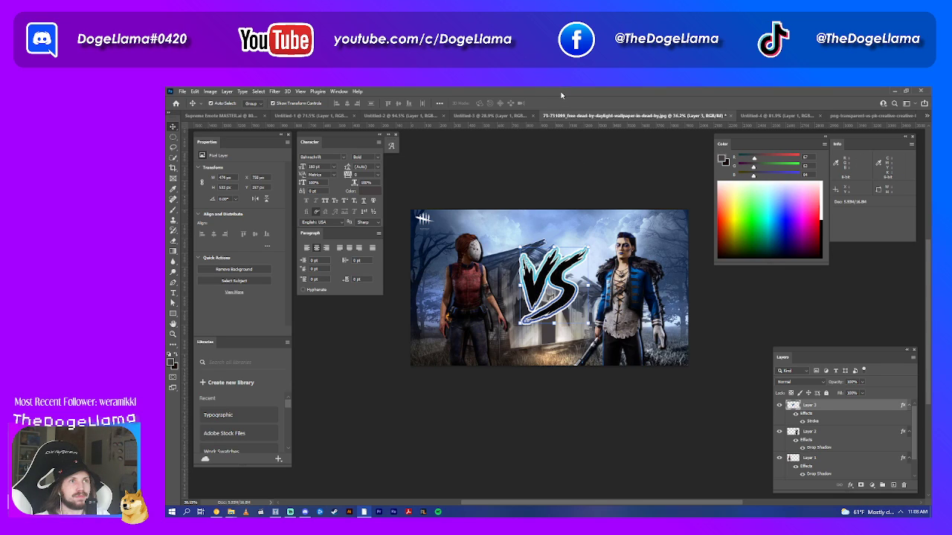
left_click_drag(556, 275, 556, 277)
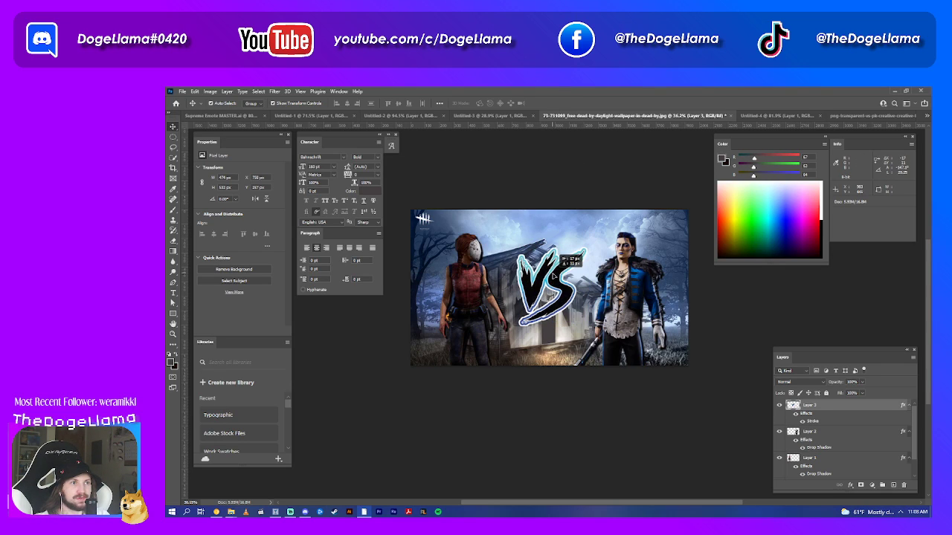
- Give the VS graphic a red (ff0000) drop shadow at 100% opacity with a much larger size
left_click(850, 485)
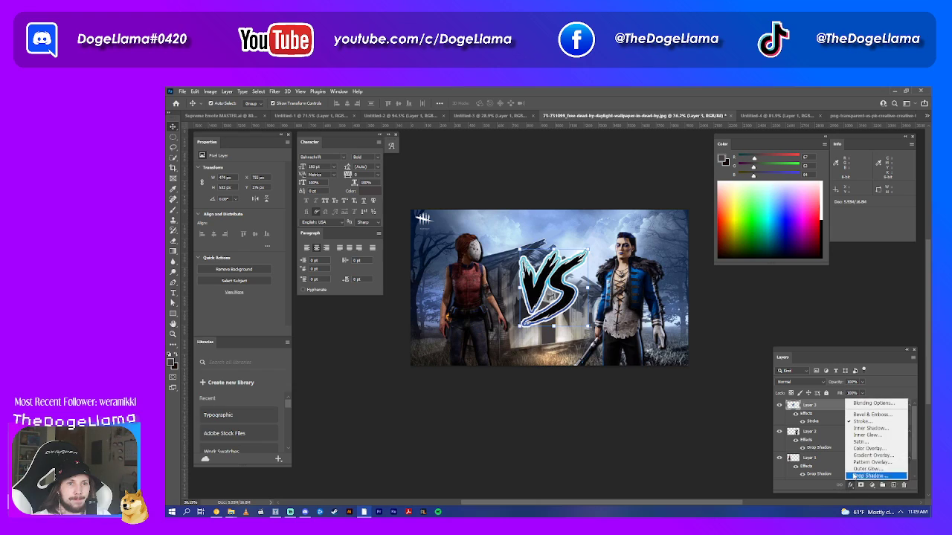
left_click(869, 475)
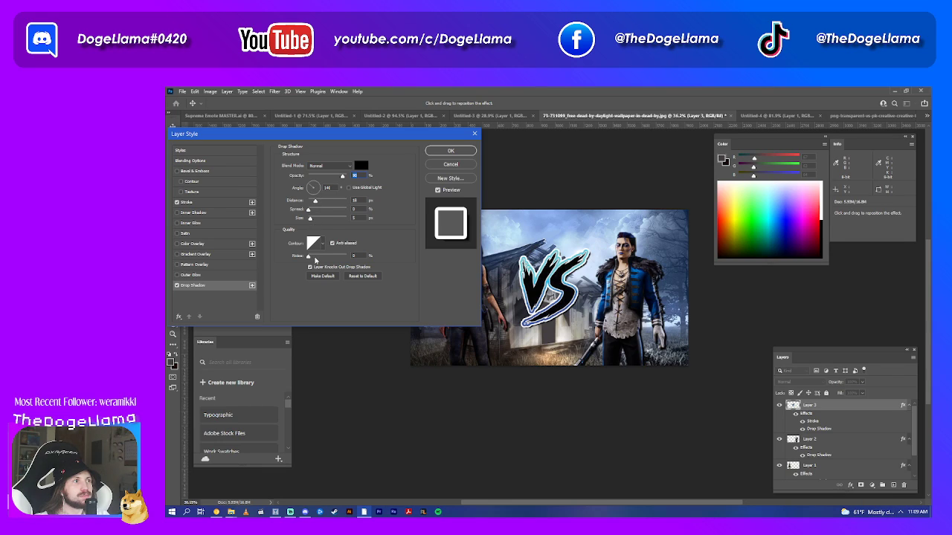
left_click_drag(310, 219, 319, 219)
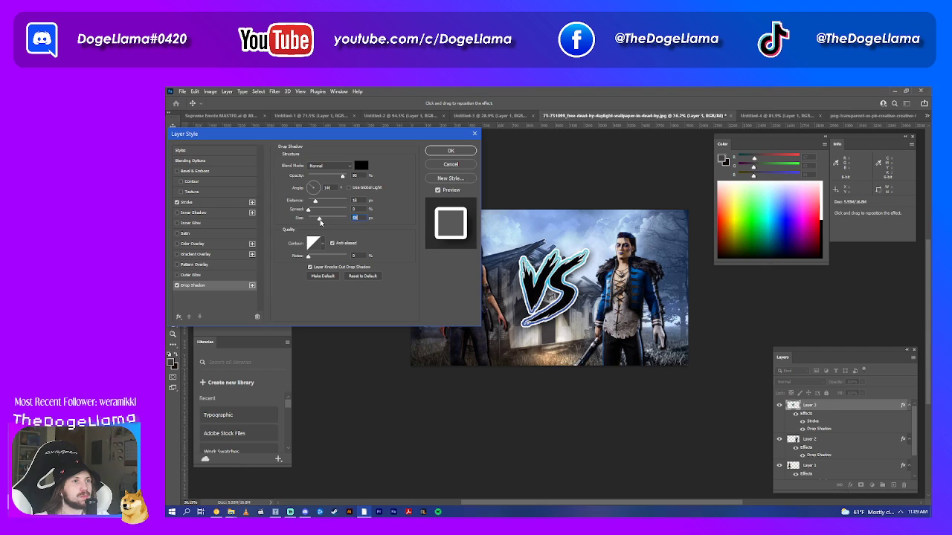
left_click(361, 165)
left_click(739, 199)
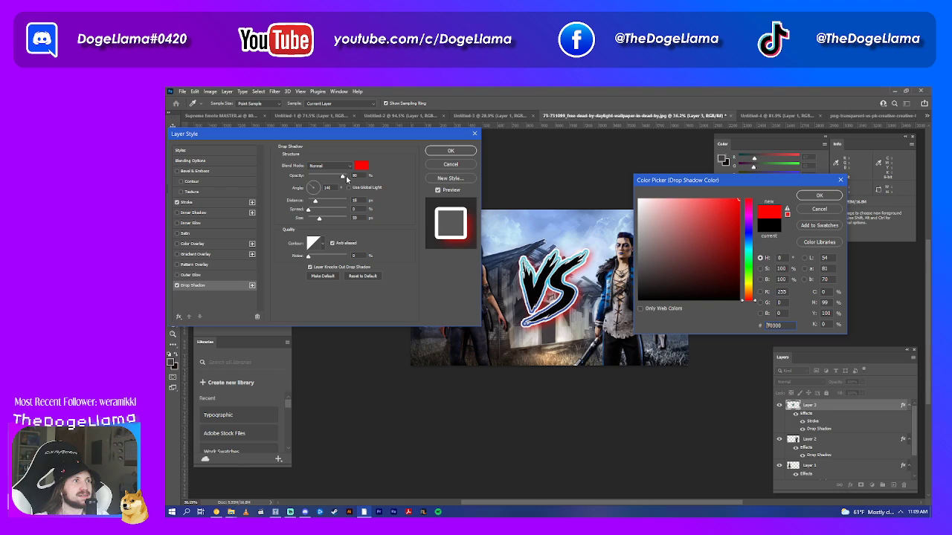
key("Return")
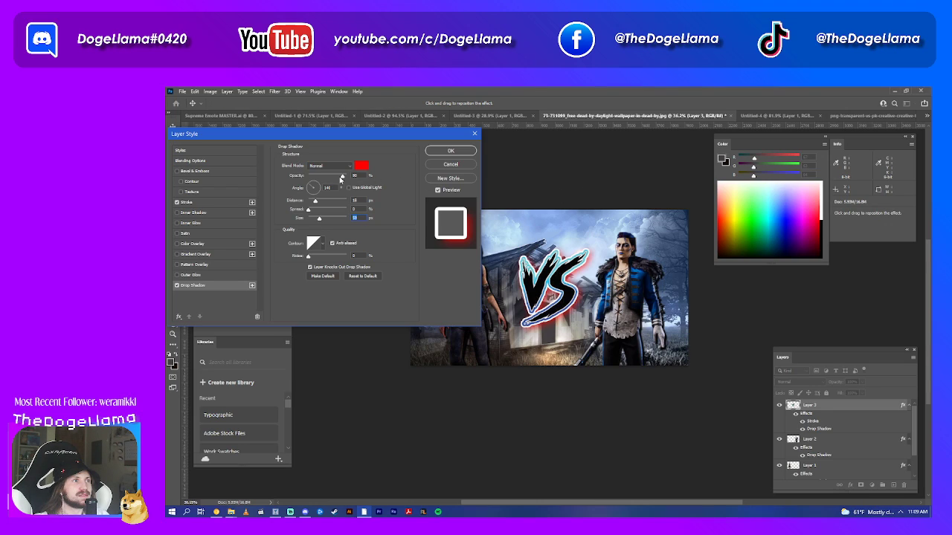
left_click_drag(341, 177, 345, 177)
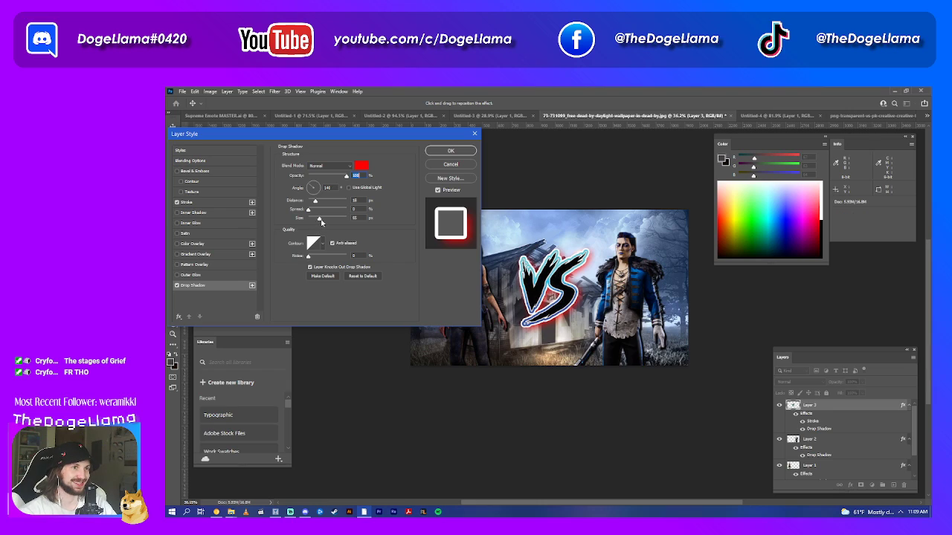
left_click_drag(320, 220, 328, 223)
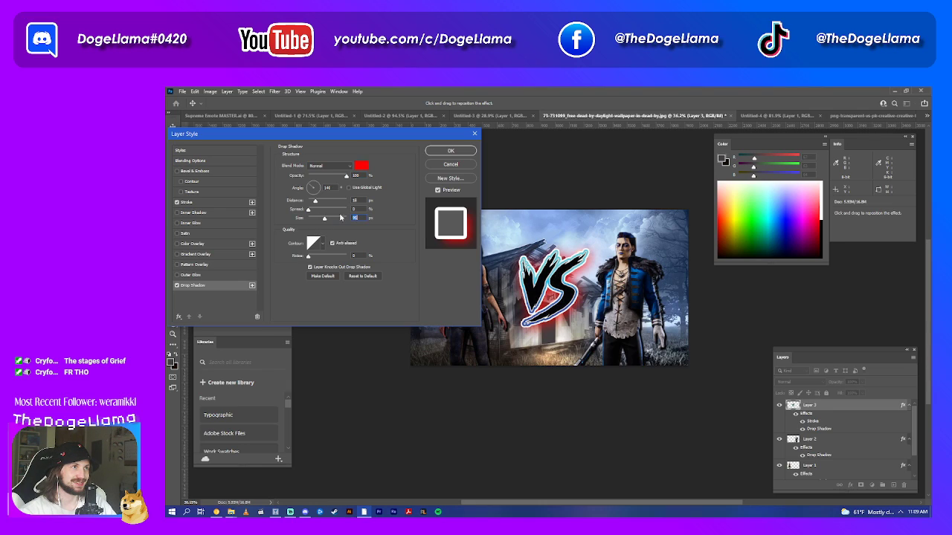
- Apply the drop shadow, nudge the VS up-left, and tilt the left character slightly
left_click(450, 150)
left_click_drag(556, 273, 552, 266)
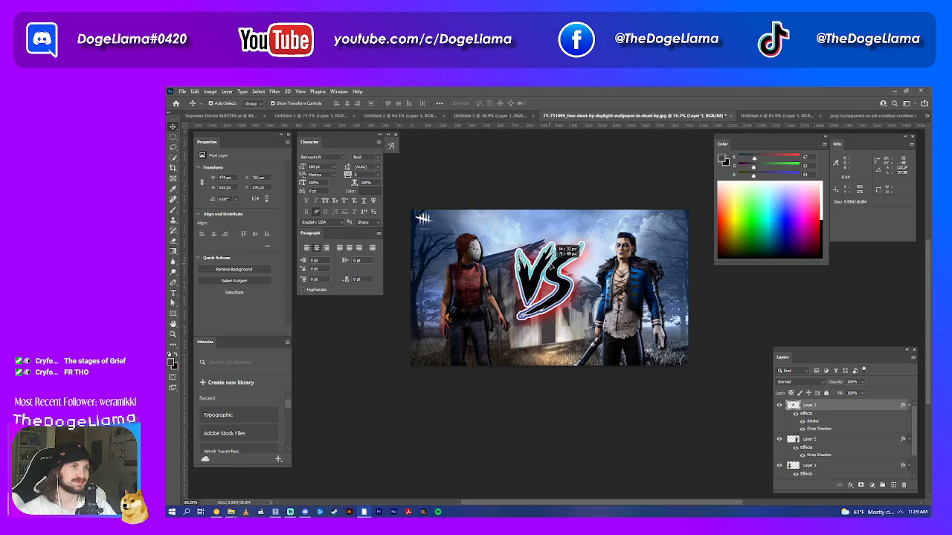
left_click(465, 254)
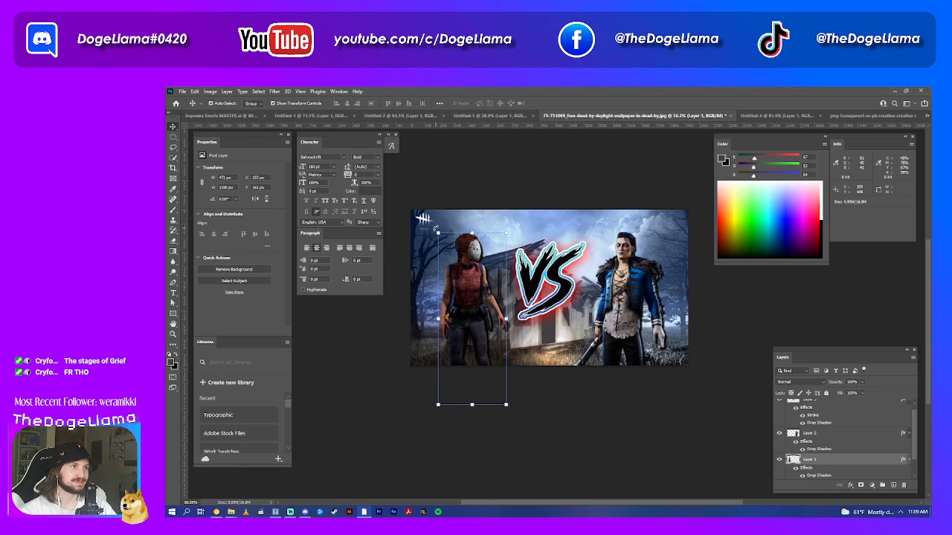
left_click_drag(436, 227, 466, 285)
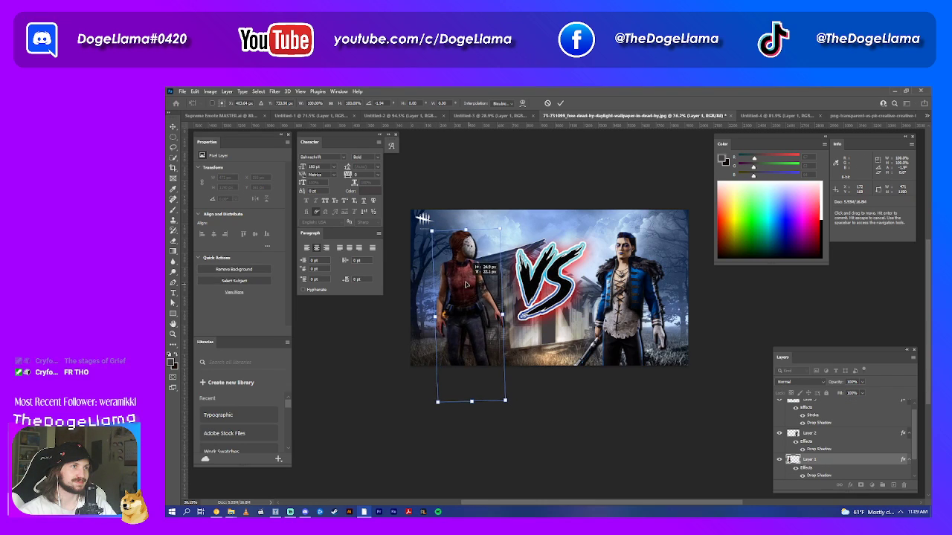
key("Return")
- Tilt the right character slightly, then reselect the VS graphic layer
left_click(660, 319)
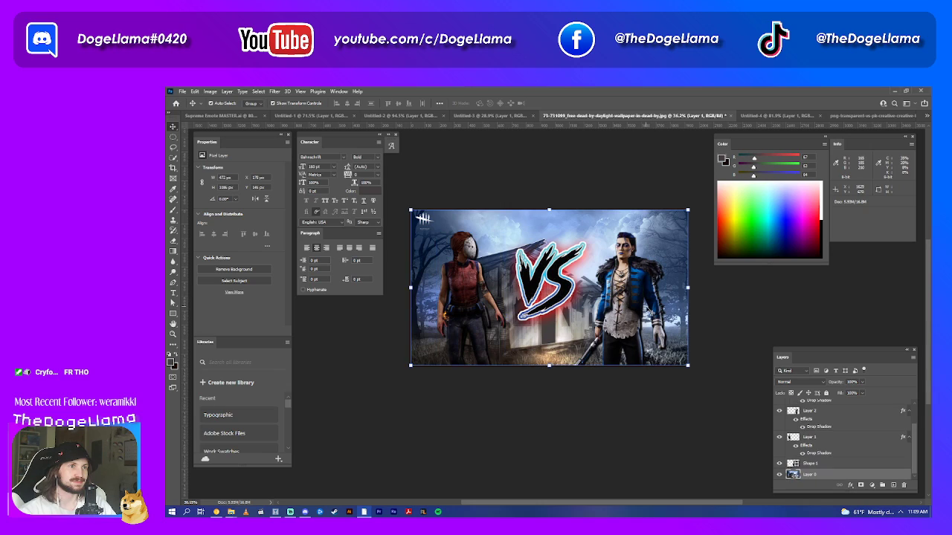
left_click(628, 246)
left_click_drag(671, 225, 644, 283)
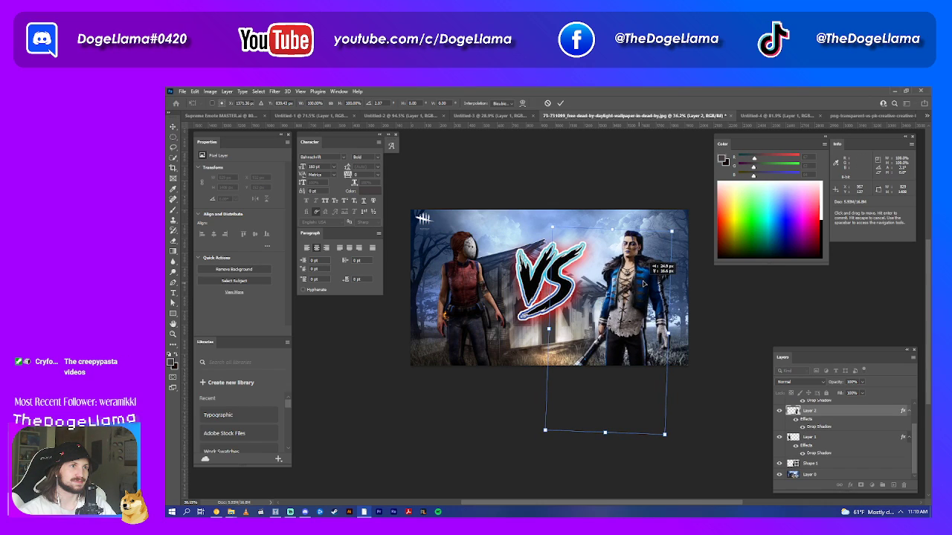
left_click(559, 104)
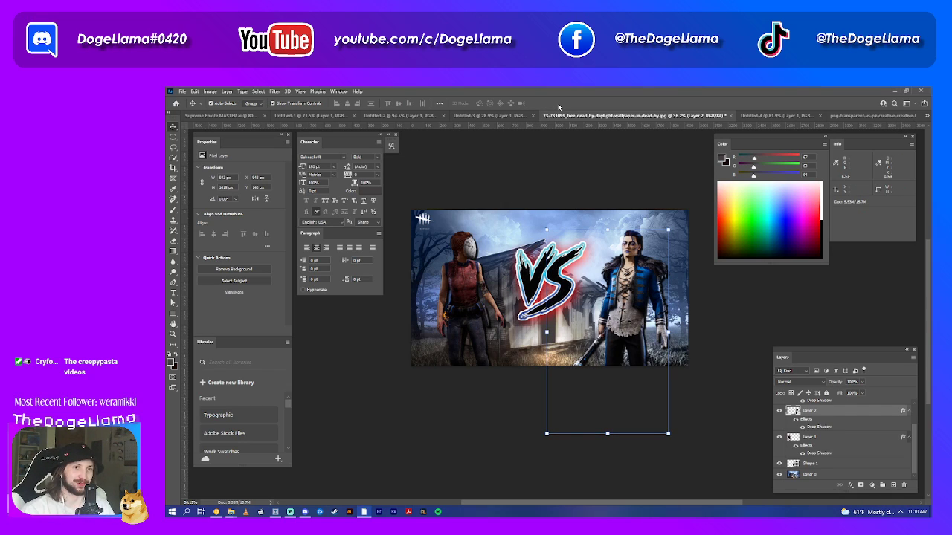
left_click(526, 275)
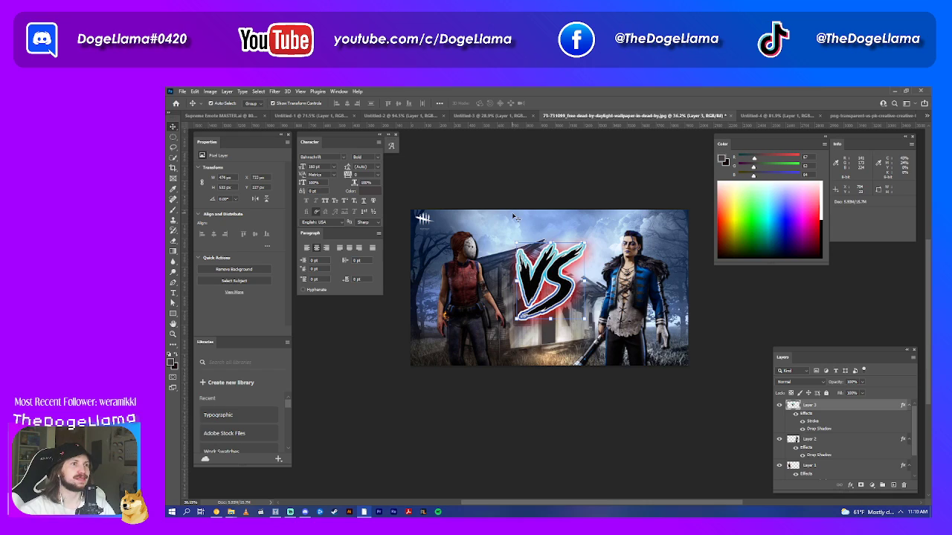
- Lower the VS slightly and draw an empty text box above the image
left_click_drag(545, 267, 549, 272)
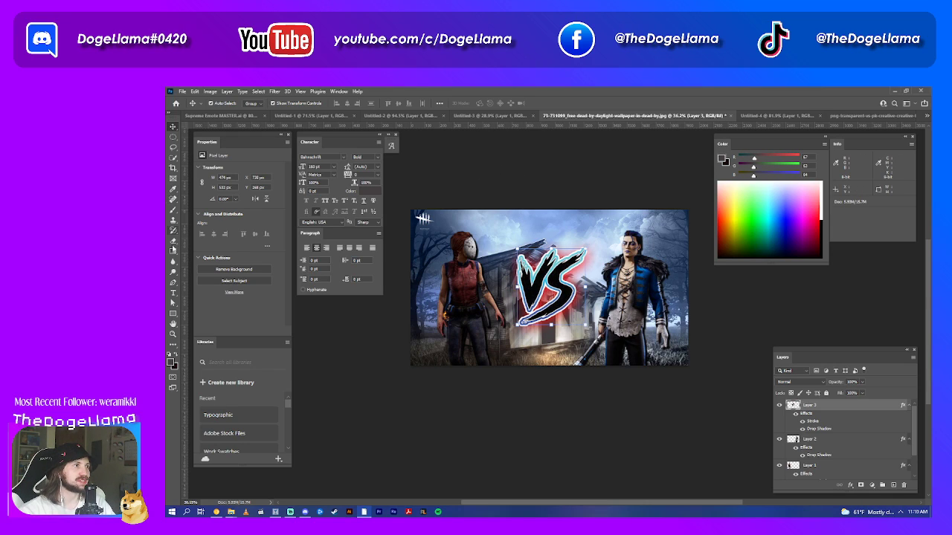
left_click(173, 293)
left_click_drag(462, 163, 613, 223)
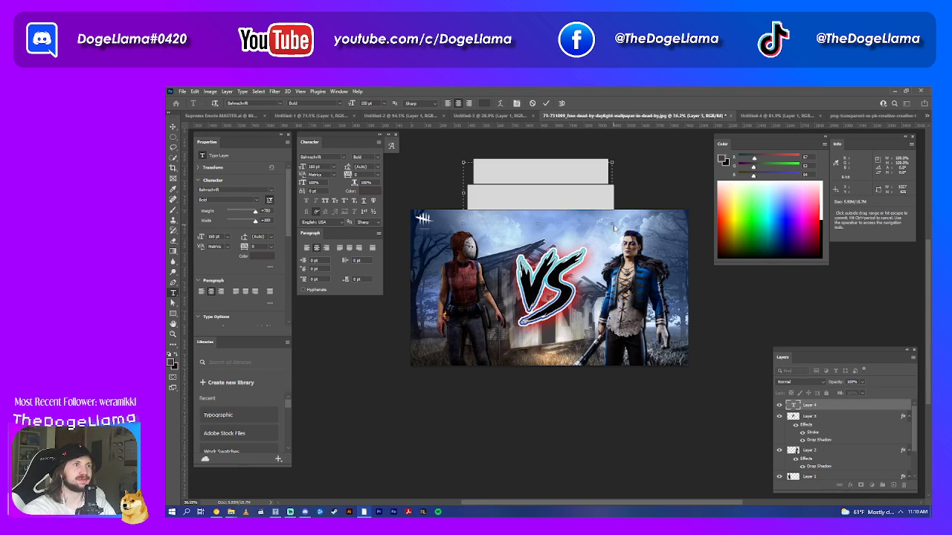
key("BackSpace")
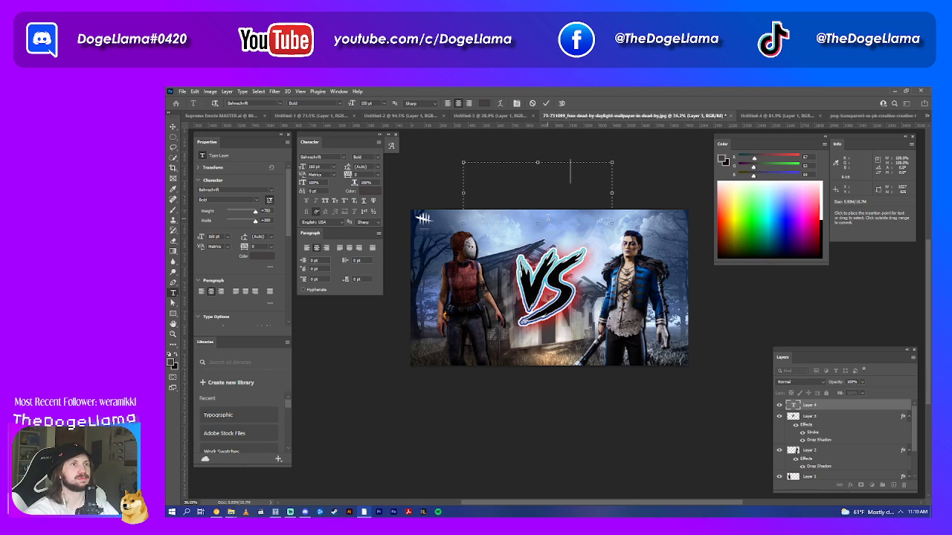
left_click(563, 233)
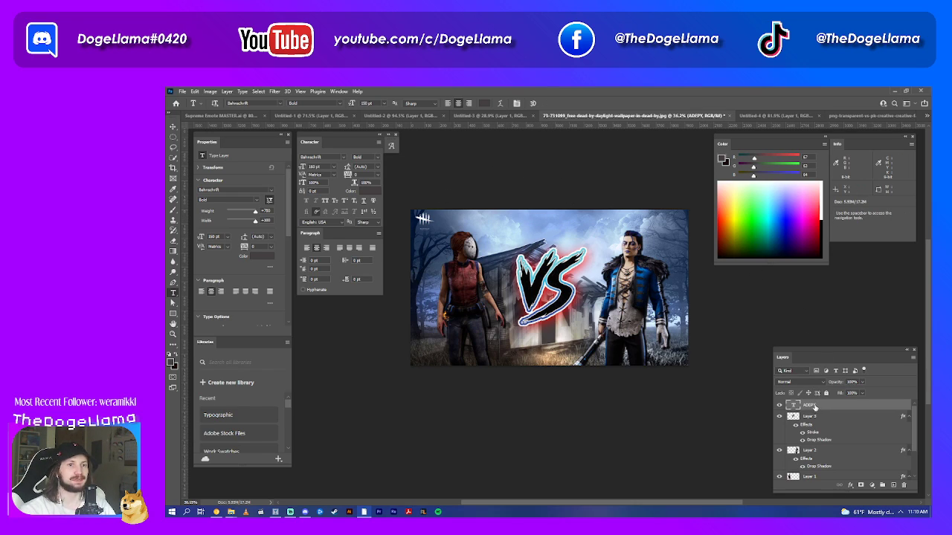
key("v")
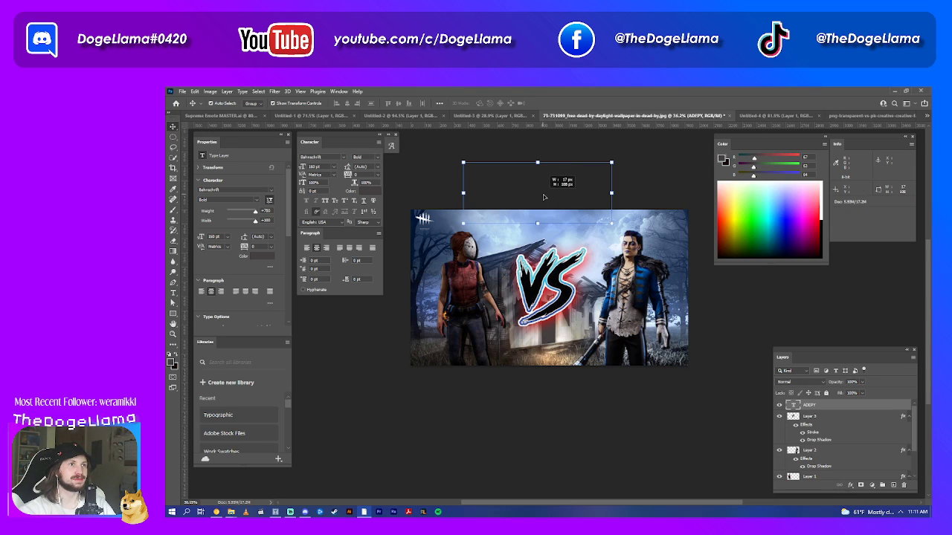
left_click_drag(548, 202, 529, 194)
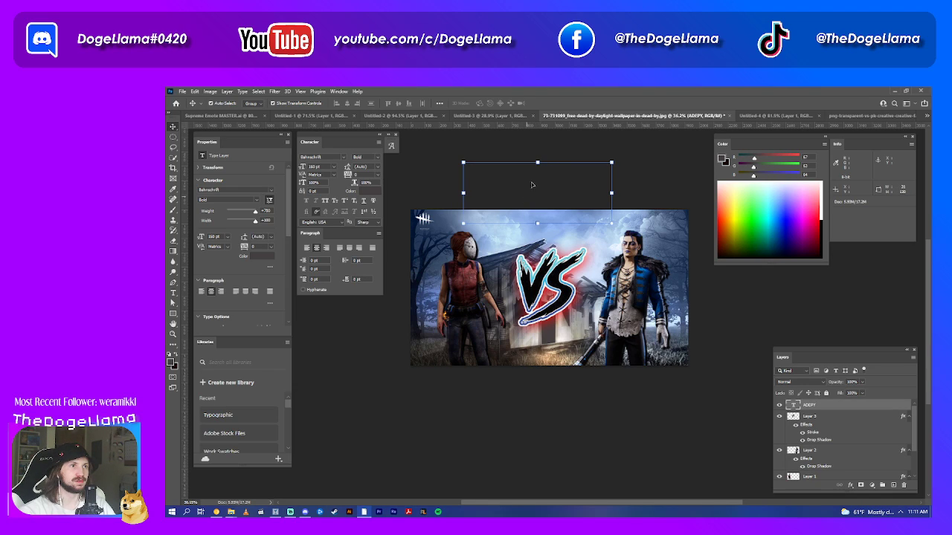
- Select the ADEFY text layer and undo the accidental background image shift
left_click(529, 222)
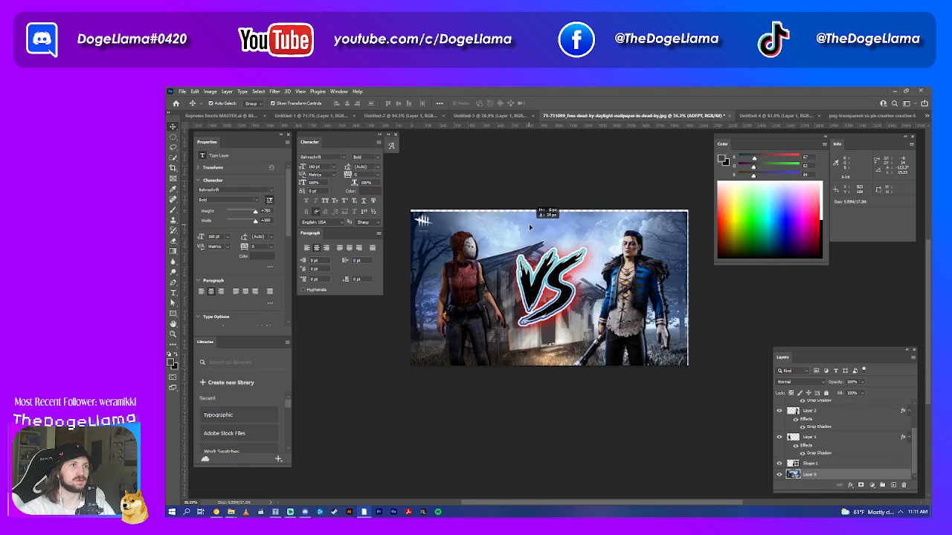
scroll(815, 411, "up", 2)
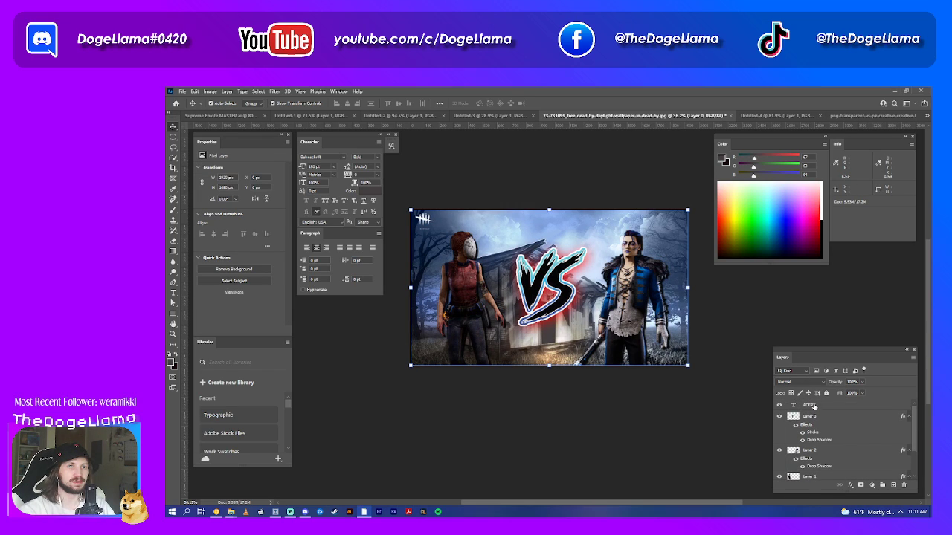
left_click(817, 405)
left_click(537, 179)
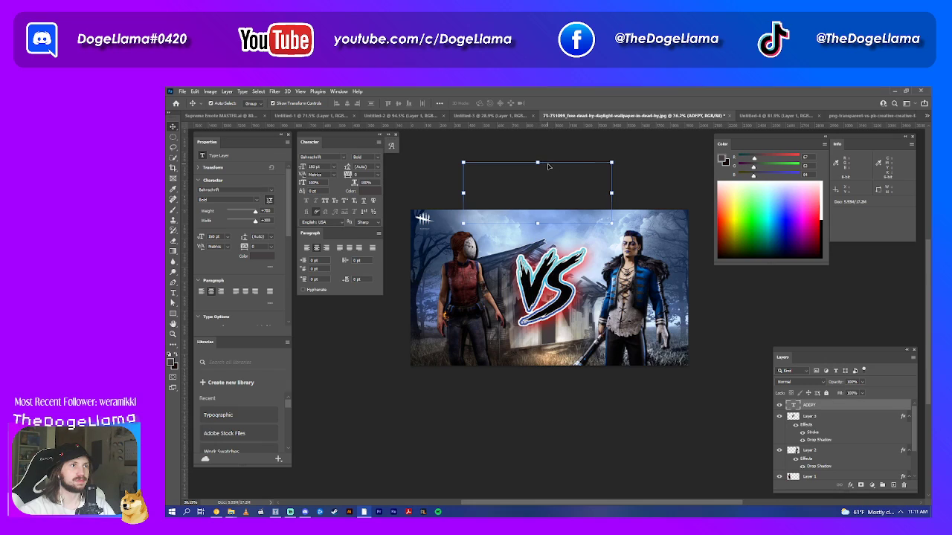
left_click(554, 165)
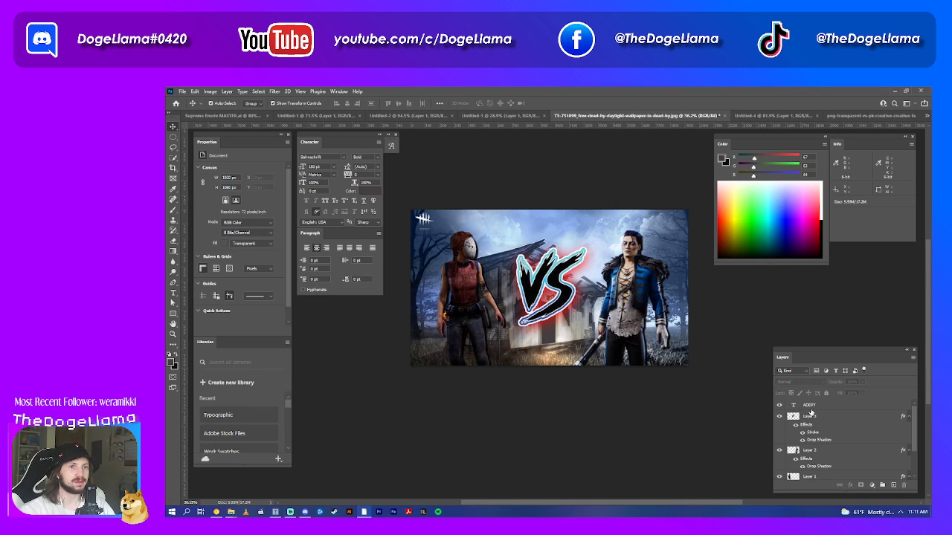
left_click(810, 407)
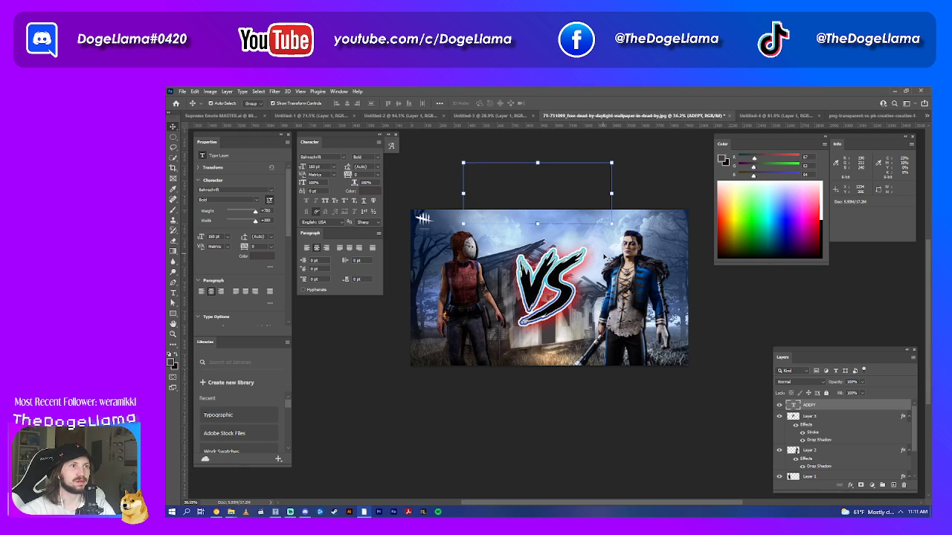
left_click_drag(548, 223, 549, 231)
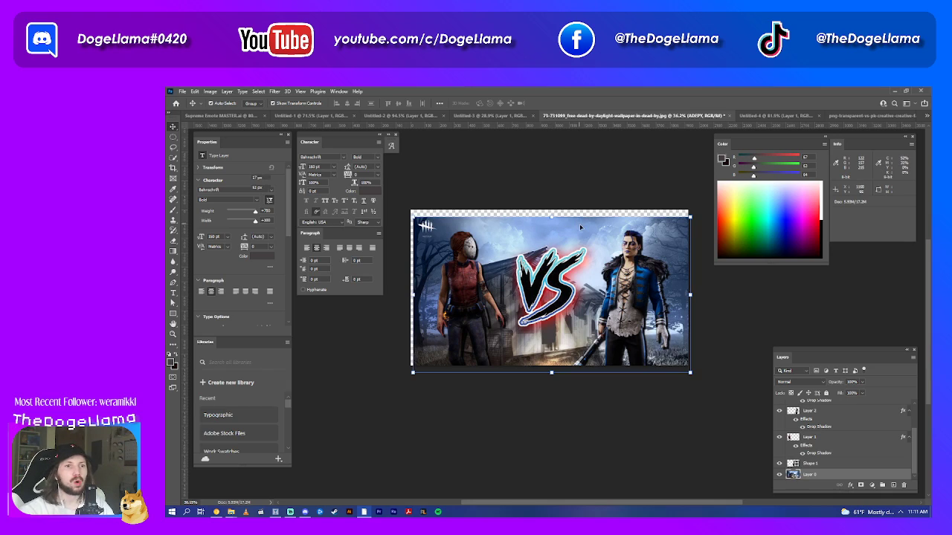
key("ctrl+z")
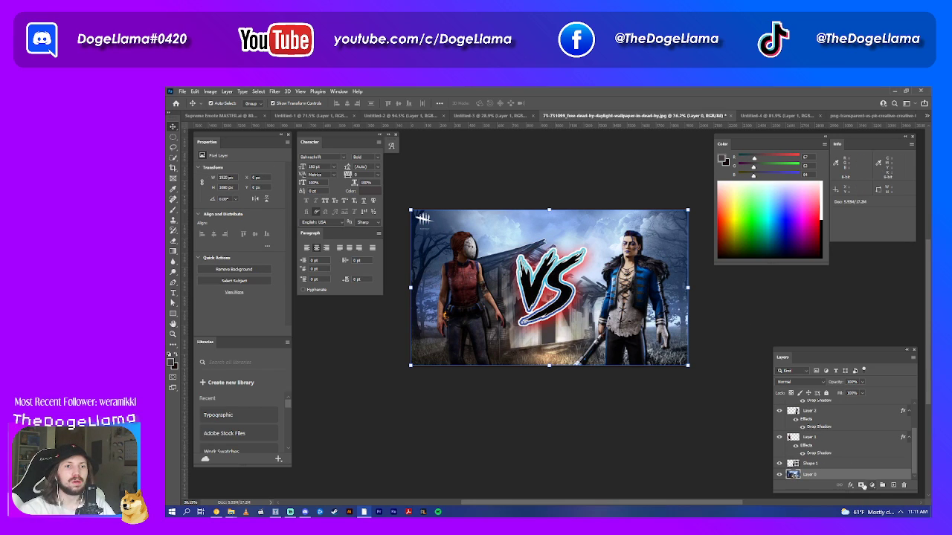
- Reselect the ADEFY text layer and delete it
scroll(829, 431, "up", 5)
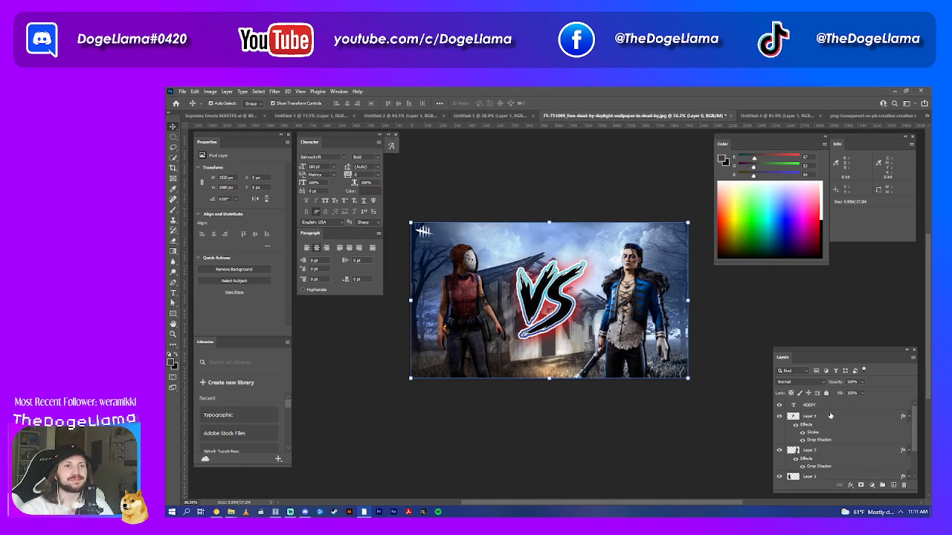
scroll(833, 440, "down", 2)
scroll(829, 432, "up", 1)
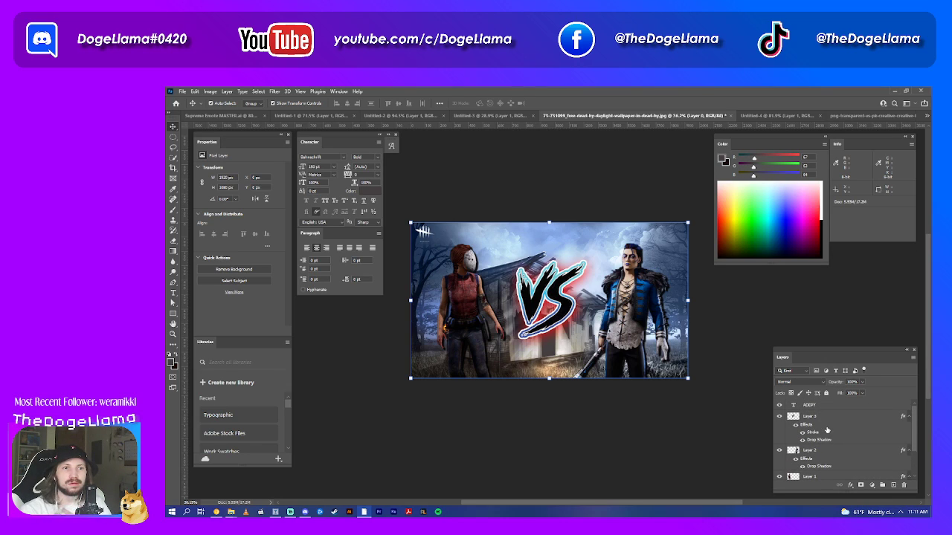
left_click(816, 405)
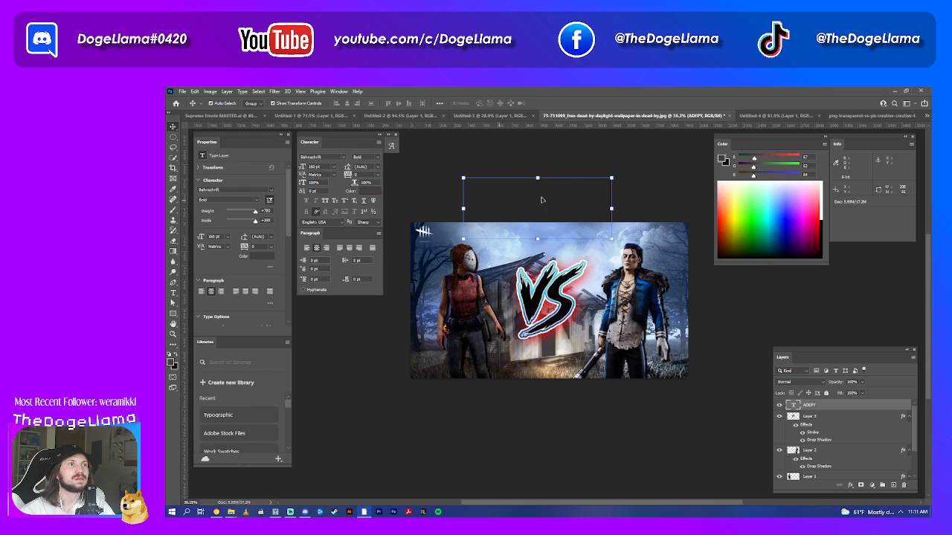
left_click(502, 195)
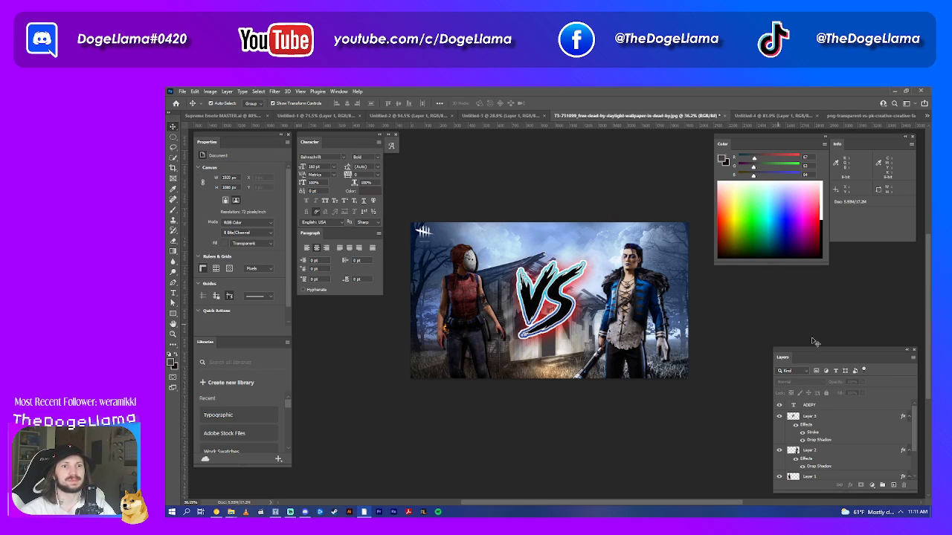
left_click(815, 406)
key("Delete")
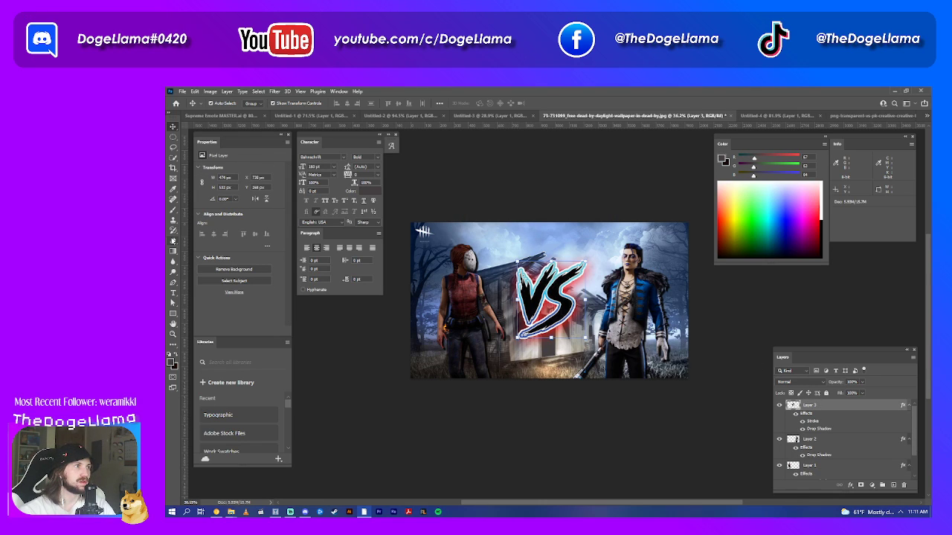
- Create an ADEPT text layer and move it to the image's upper-left
left_click(173, 294)
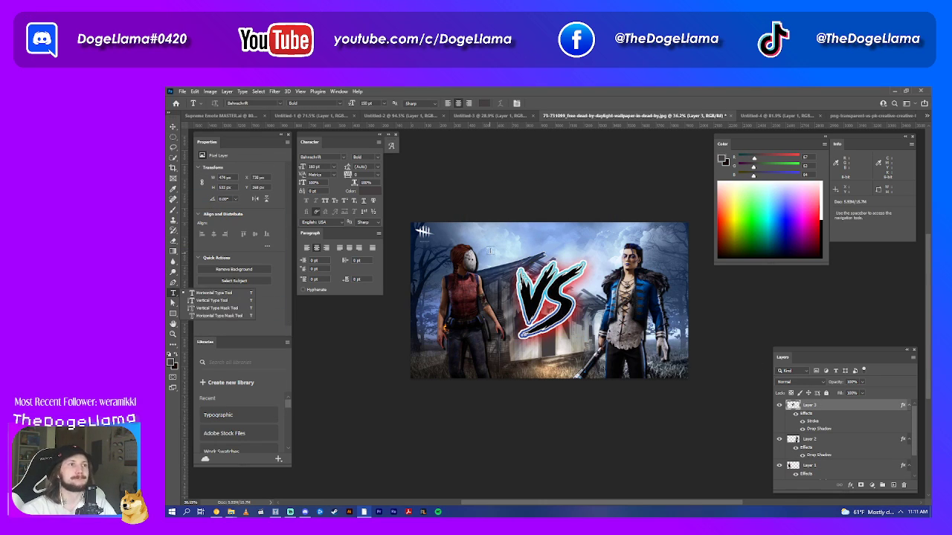
left_click_drag(603, 288, 495, 243)
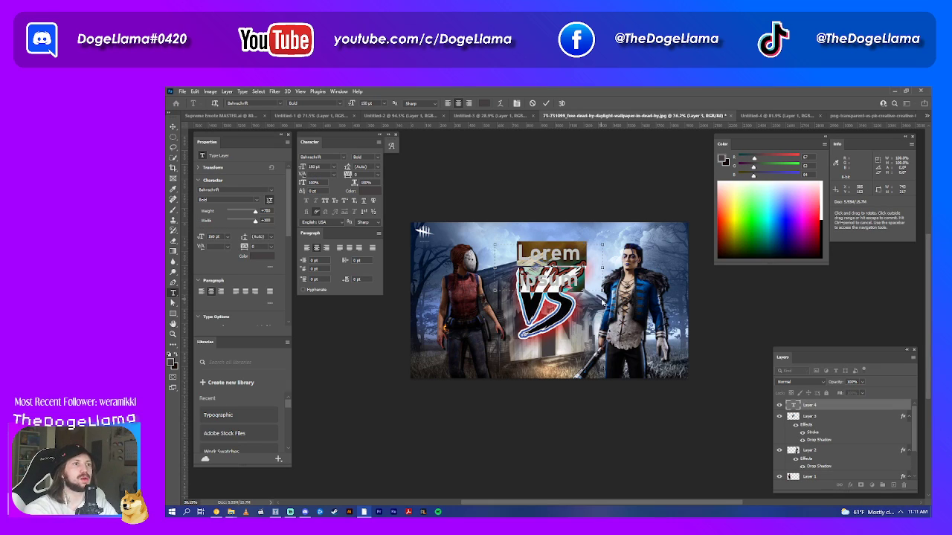
type("AD")
type("EPY")
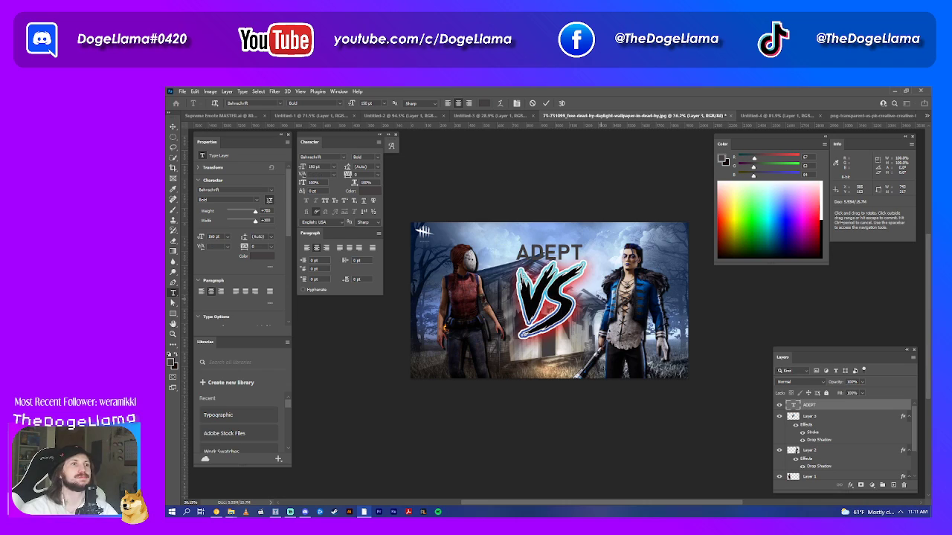
key("BackSpace")
type("T")
key("Escape")
key("v")
left_click_drag(567, 262, 479, 244)
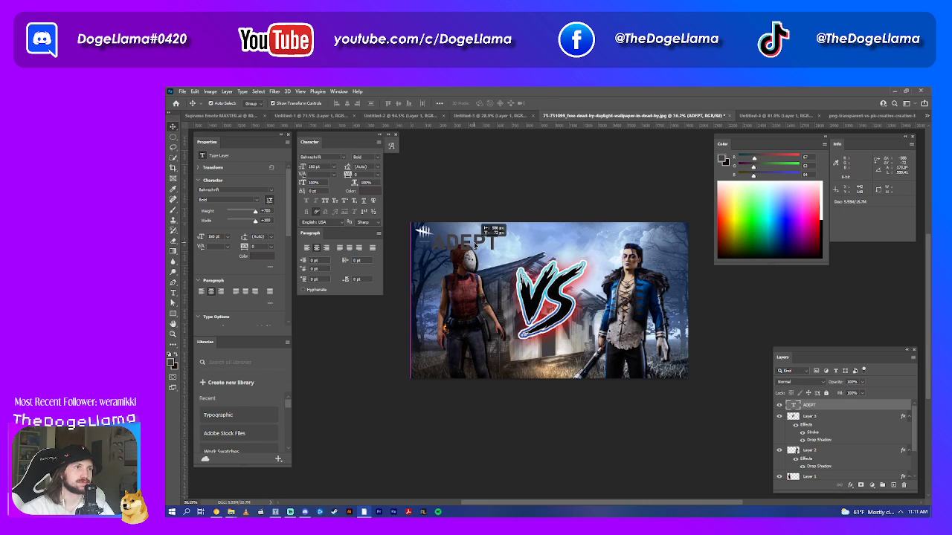
left_click_drag(480, 244, 486, 238)
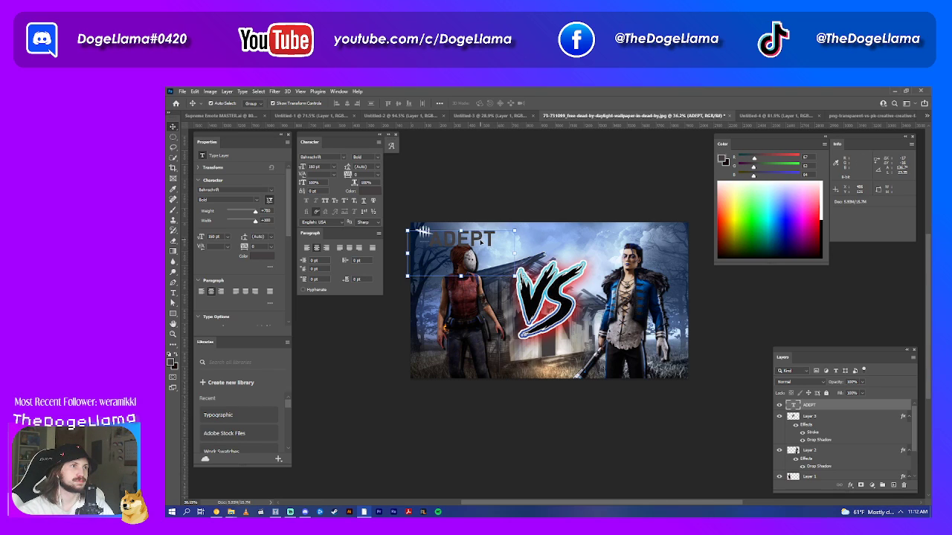
- Add MEG to the text so it reads ADEPT MEG
key("t")
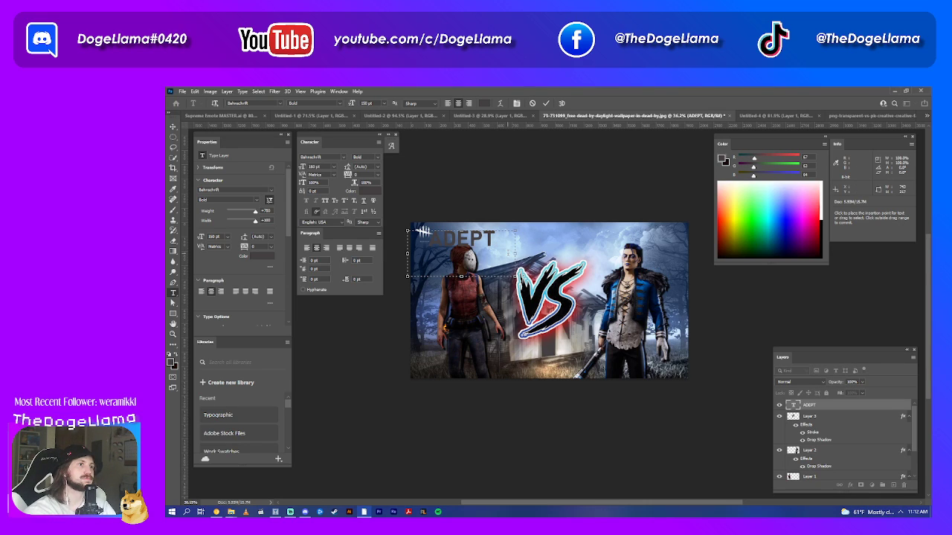
type("ME")
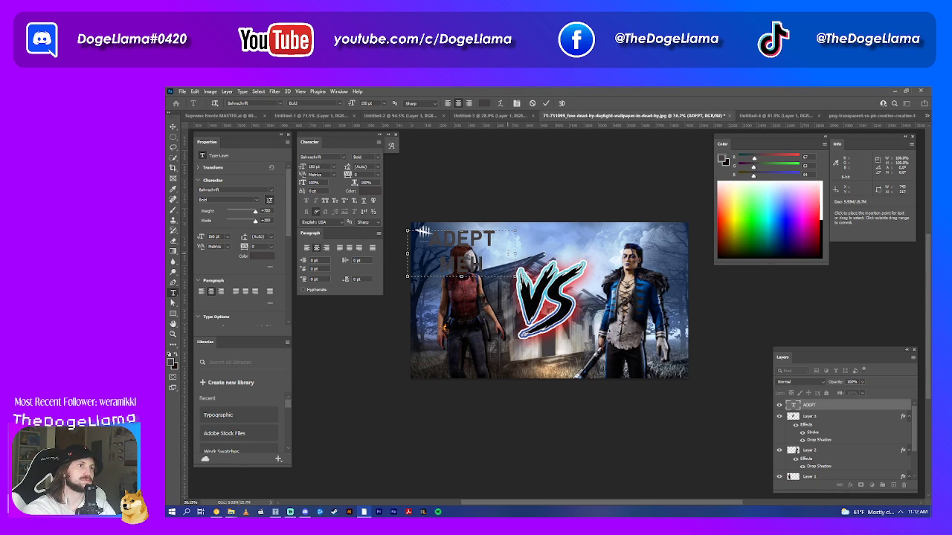
type("G")
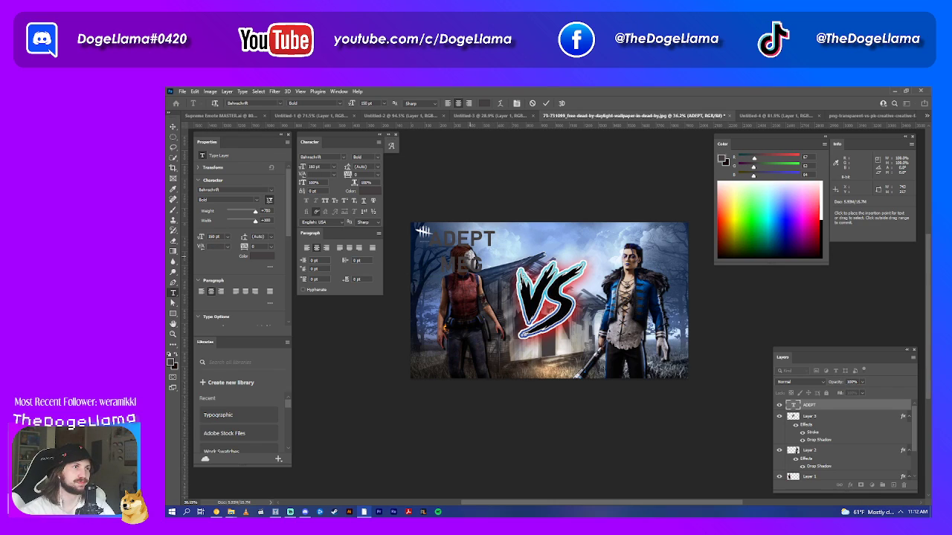
key("ctrl+Return")
key("v")
left_click_drag(468, 266, 470, 272)
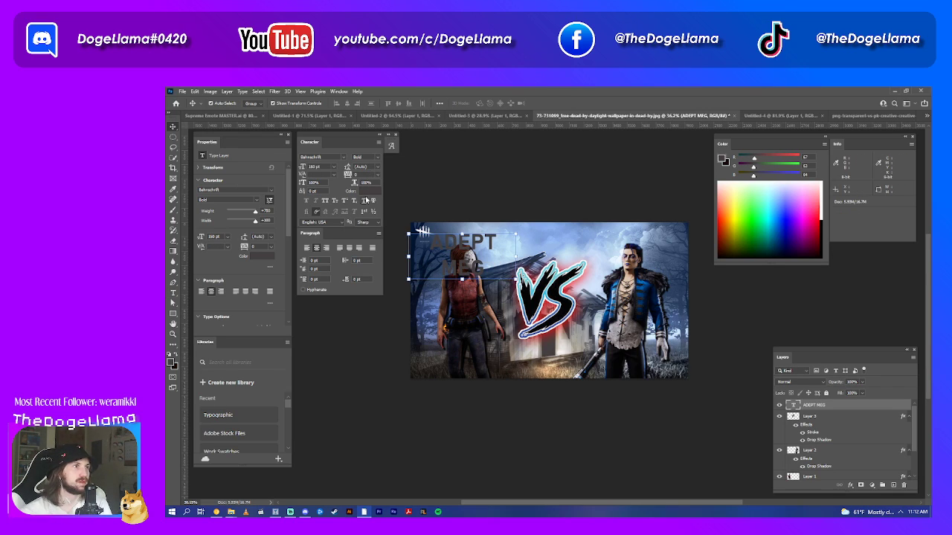
- Colour the ADEPT MEG text white and place it beside the VS over Meg
left_click(369, 191)
left_click(639, 199)
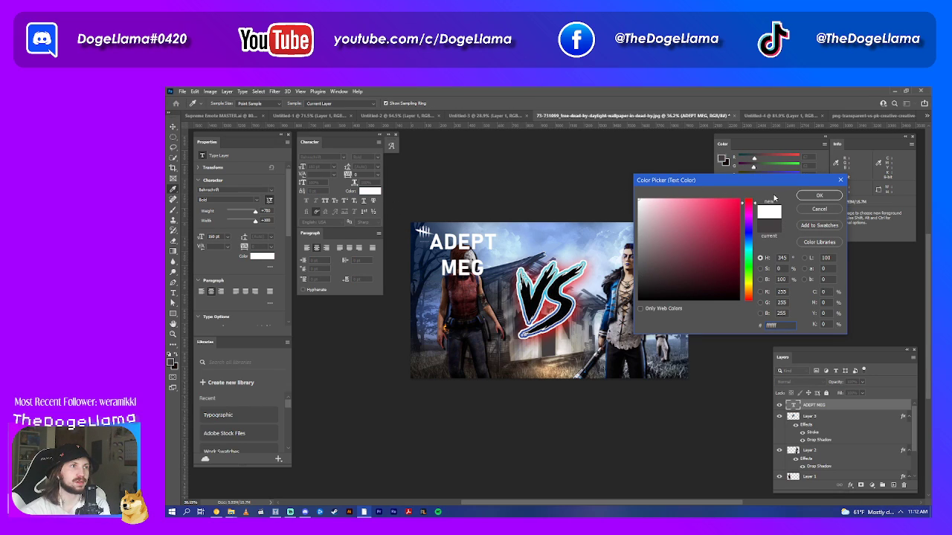
left_click(818, 195)
mouse_move(485, 293)
left_mouse_down()
mouse_move(487, 325)
mouse_move(476, 327)
mouse_move(476, 318)
left_mouse_up()
left_click_drag(466, 276, 462, 265)
left_click(462, 327)
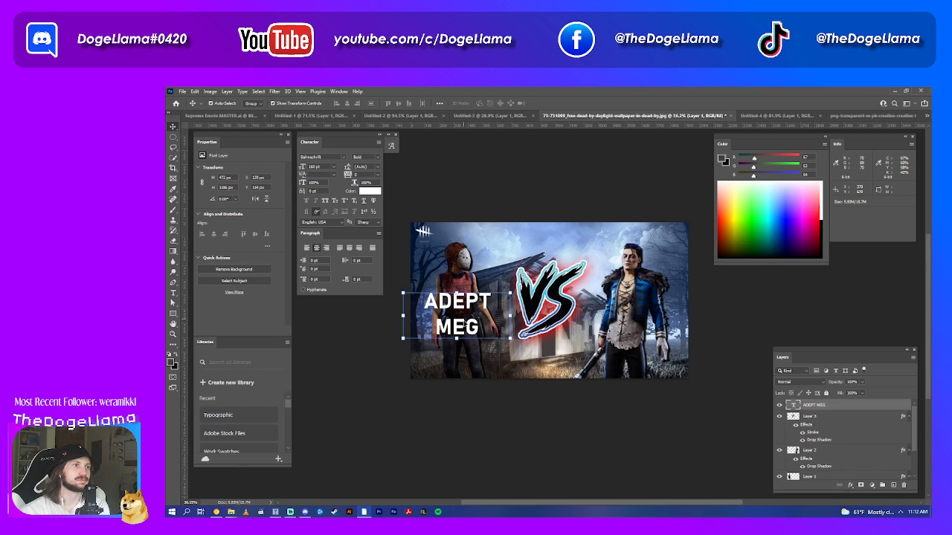
left_click_drag(462, 327, 464, 324)
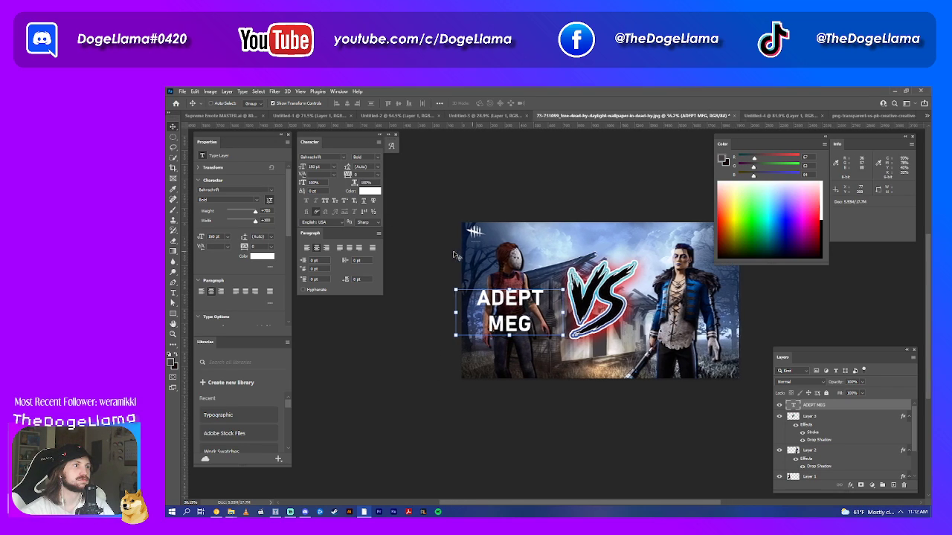
- Browse the font list, previewing different fonts on the ADEPT MEG text
left_click(342, 157)
scroll(346, 170, "up", 3)
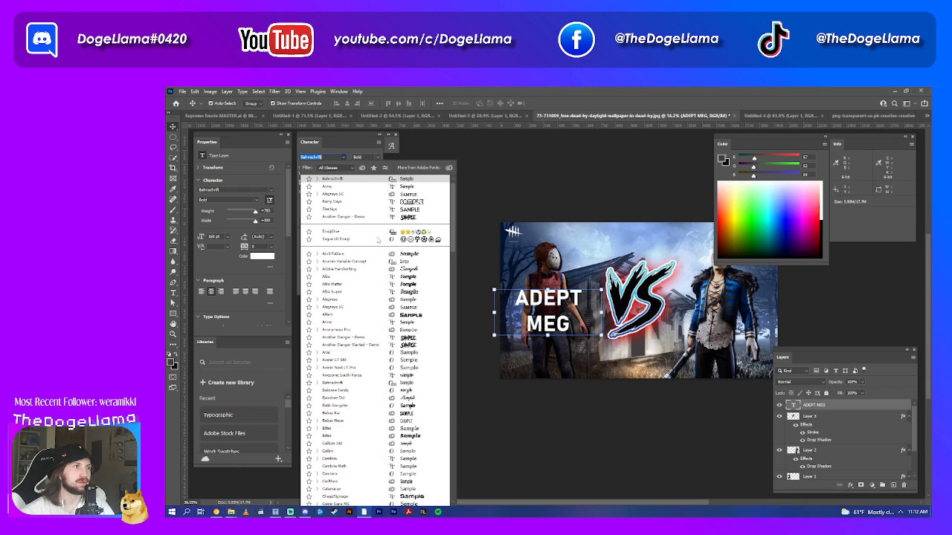
left_click(387, 283)
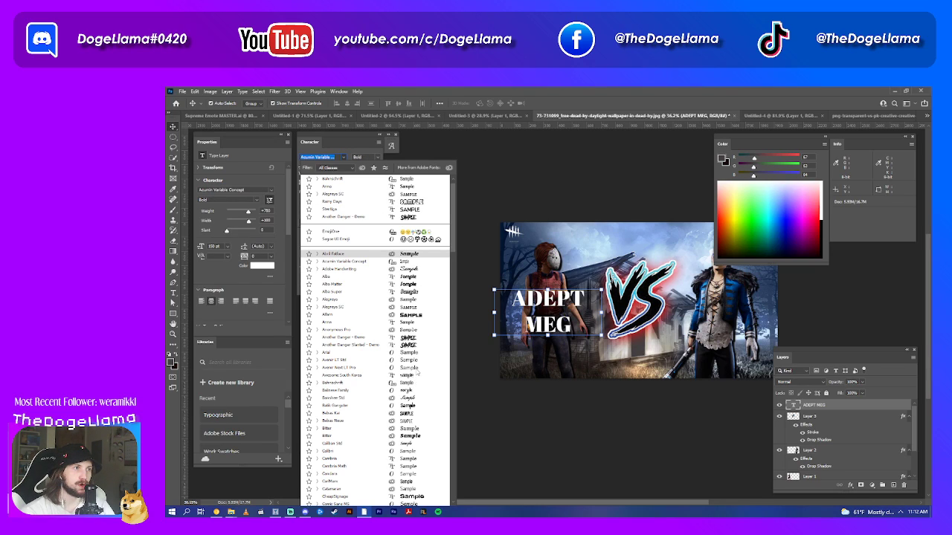
scroll(416, 370, "down", 2)
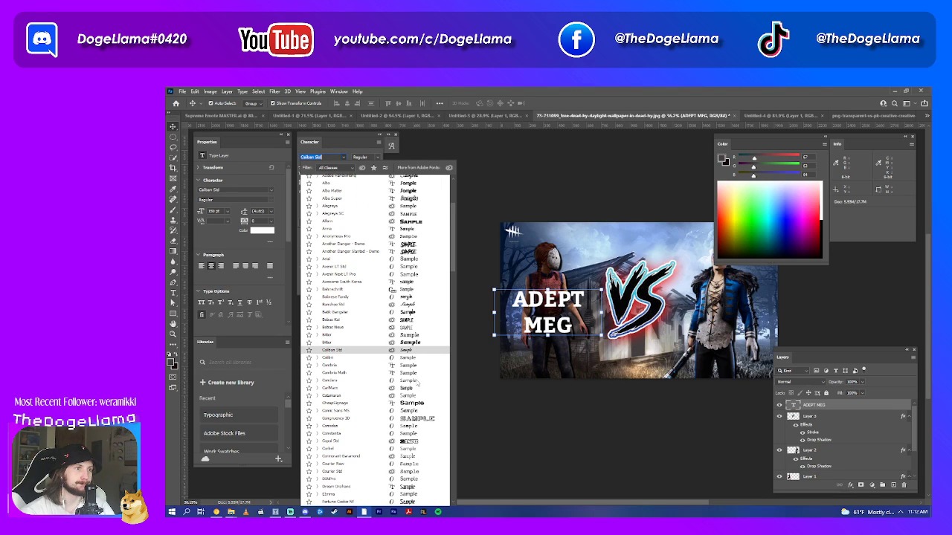
scroll(417, 381, "down", 2)
scroll(417, 379, "down", 3)
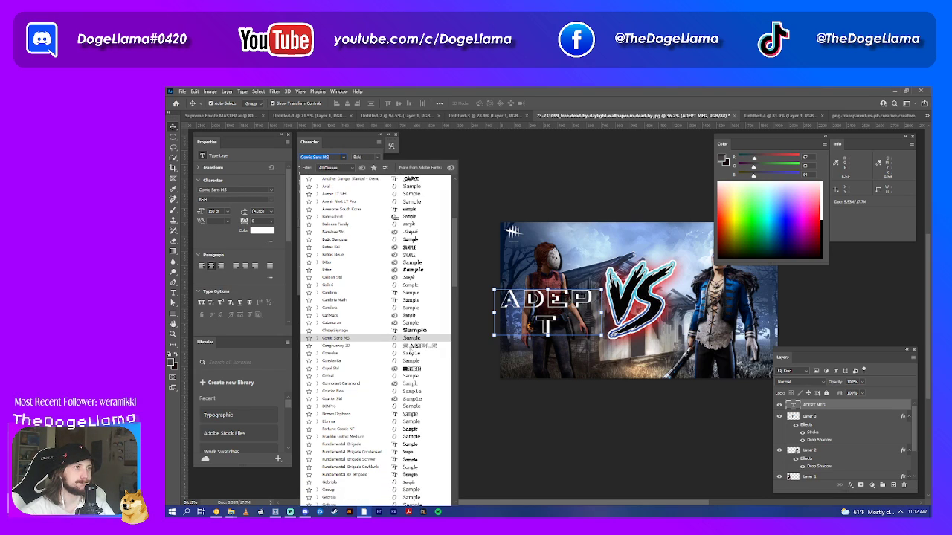
scroll(415, 355, "down", 1)
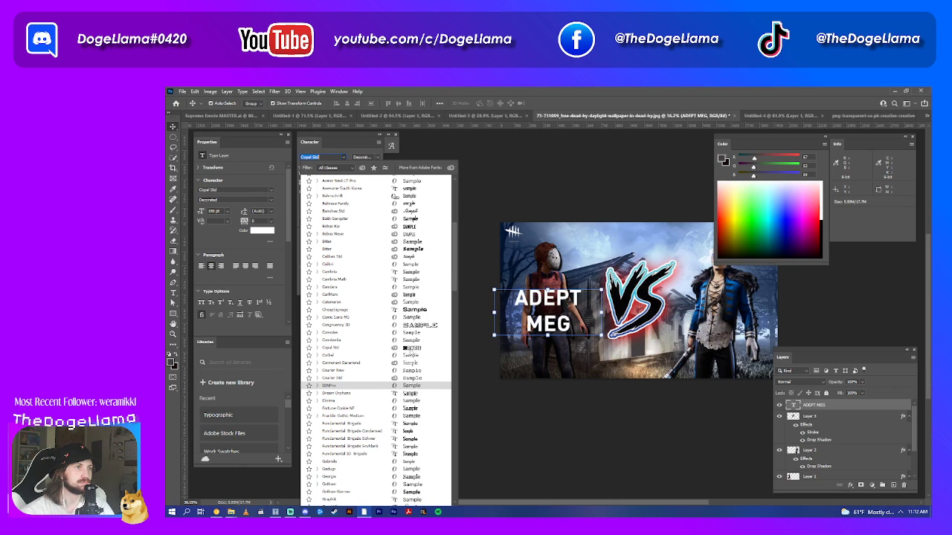
scroll(410, 355, "down", 2)
scroll(411, 356, "down", 2)
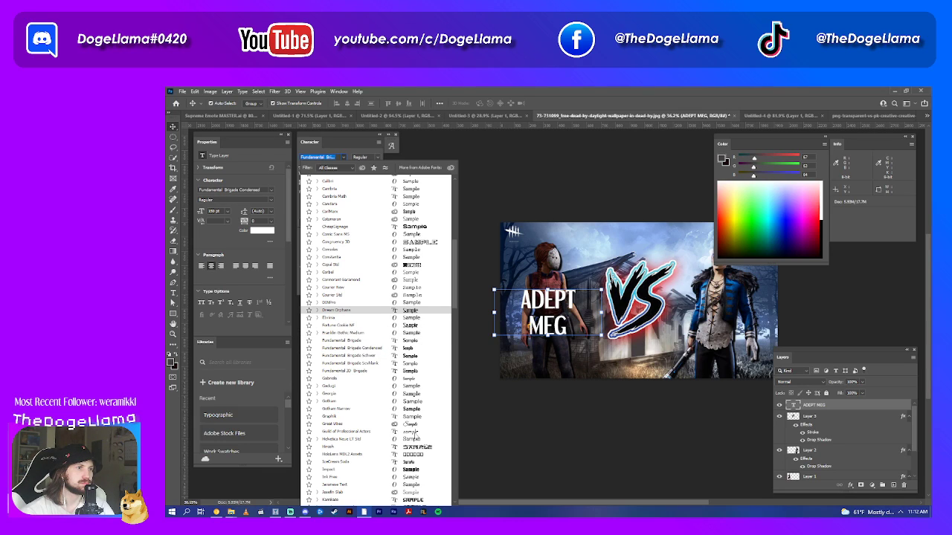
scroll(414, 433, "down", 4)
scroll(421, 405, "down", 1)
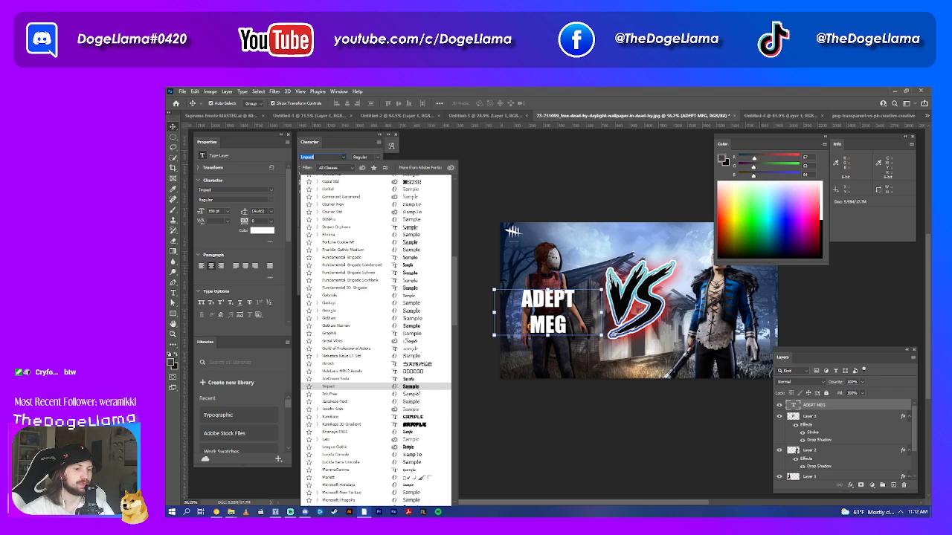
scroll(417, 387, "down", 2)
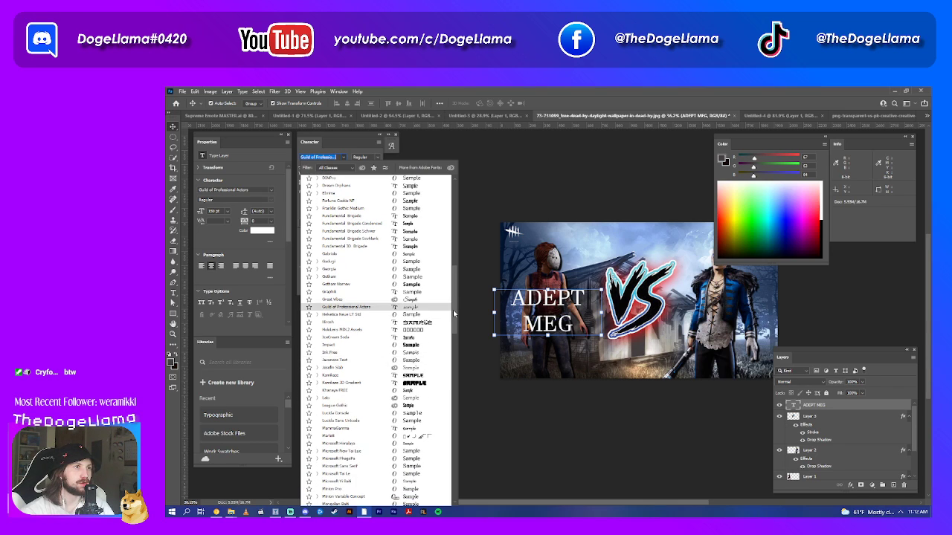
left_click_drag(454, 316, 457, 376)
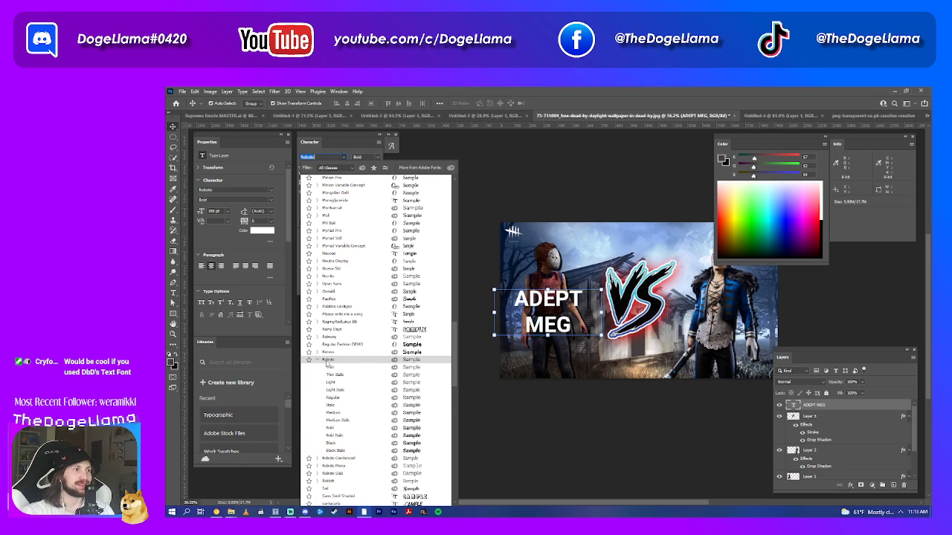
- Try Roboto Medium, Bold and Bold Italic, then settle on Roboto Black
left_click(318, 360)
left_click(346, 412)
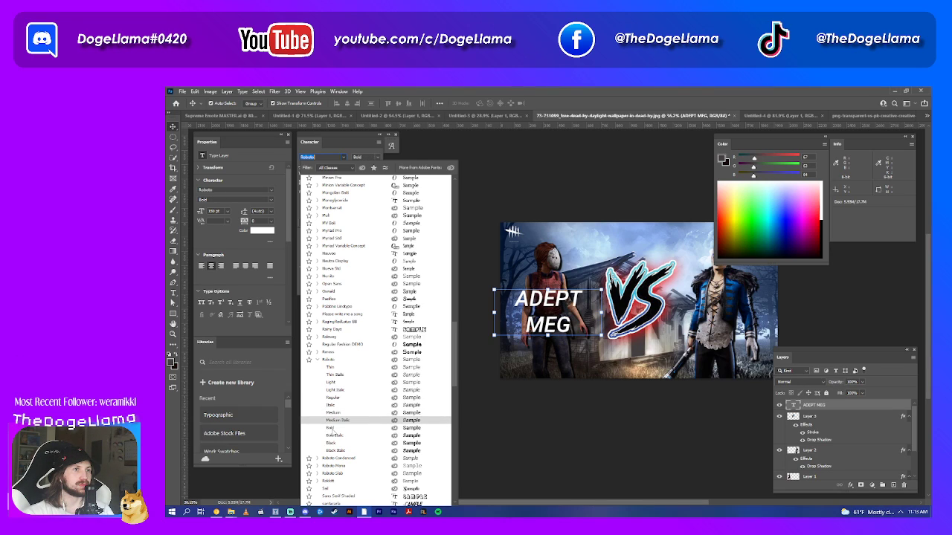
left_click(330, 429)
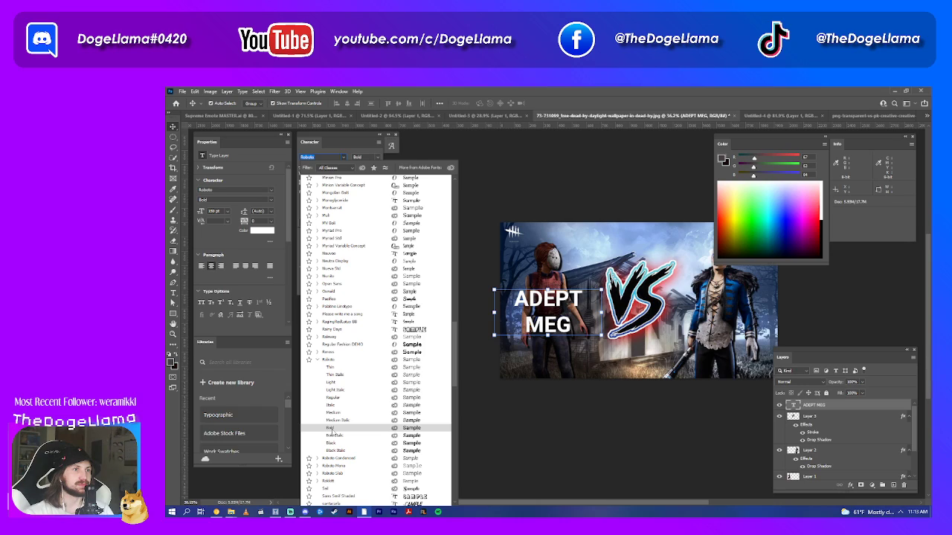
left_click(332, 436)
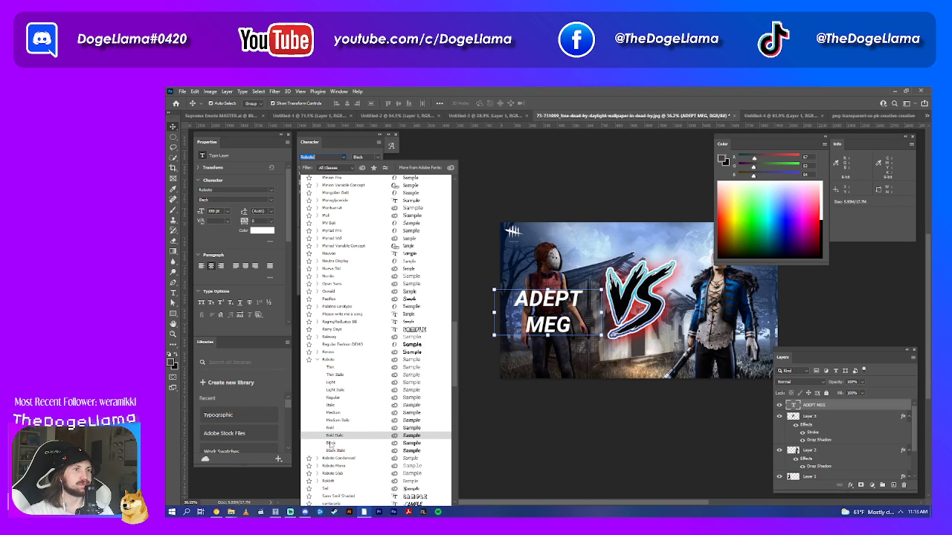
left_click(331, 444)
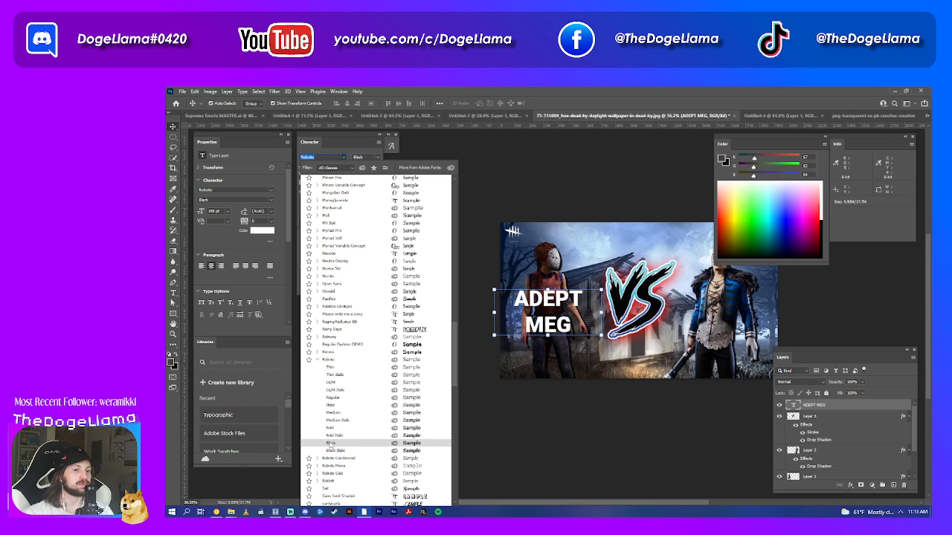
key("Up")
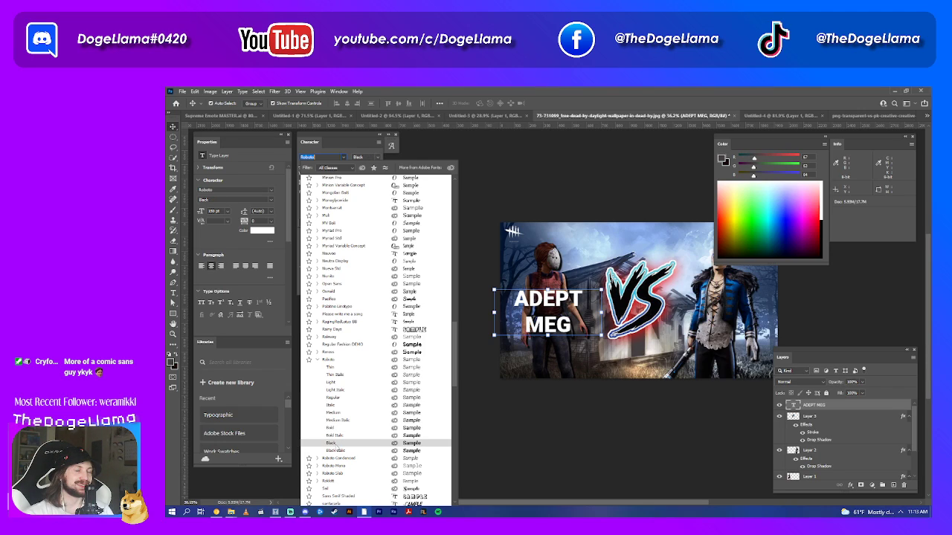
left_click(333, 443)
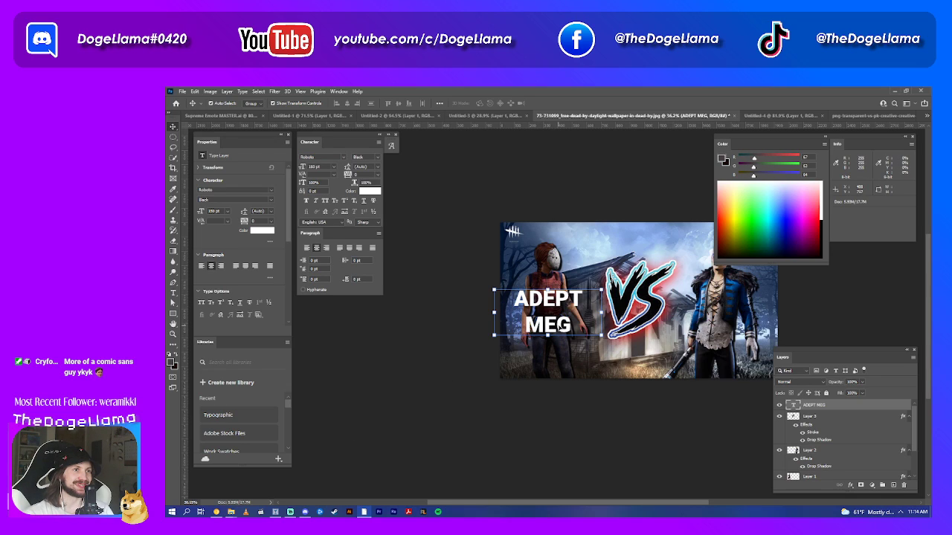
- Move ADEPT MEG slightly lower and bring up its layer effects list
mouse_move(560, 328)
left_mouse_down()
mouse_move(563, 342)
mouse_move(559, 325)
left_mouse_up()
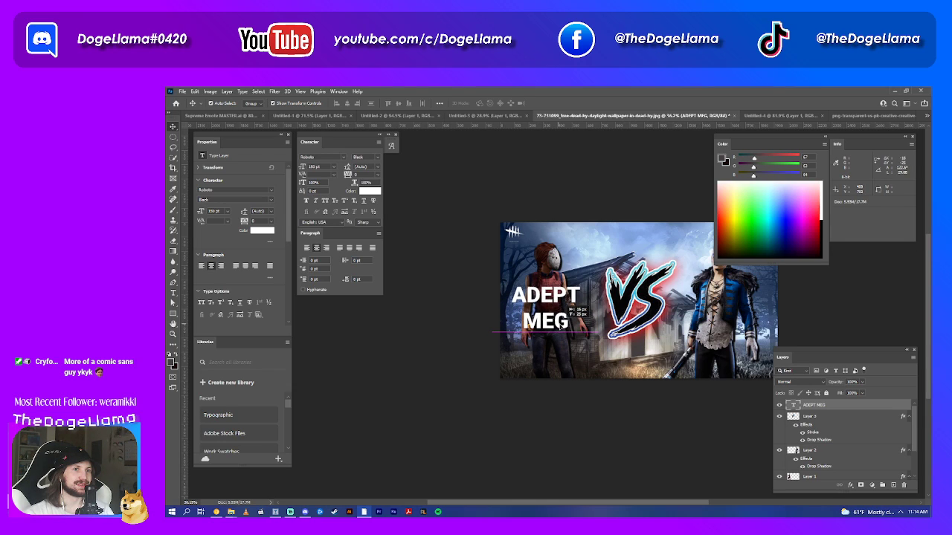
scroll(641, 348, "right", 1)
scroll(641, 347, "right", 1)
scroll(641, 348, "right", 1)
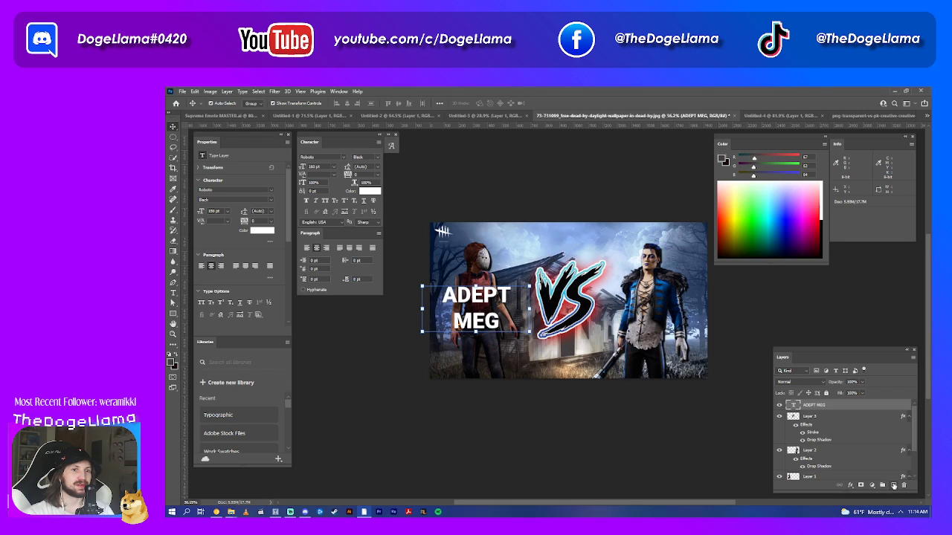
left_click(850, 485)
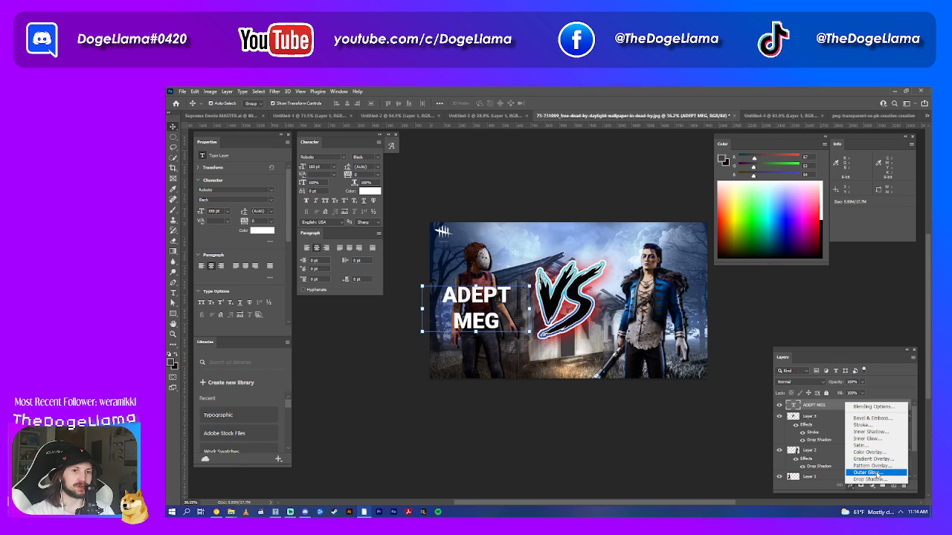
- Add a white Outer Glow to ADEPT MEG with raised opacity, spread and range
key("Escape")
left_click(849, 485)
left_click(866, 462)
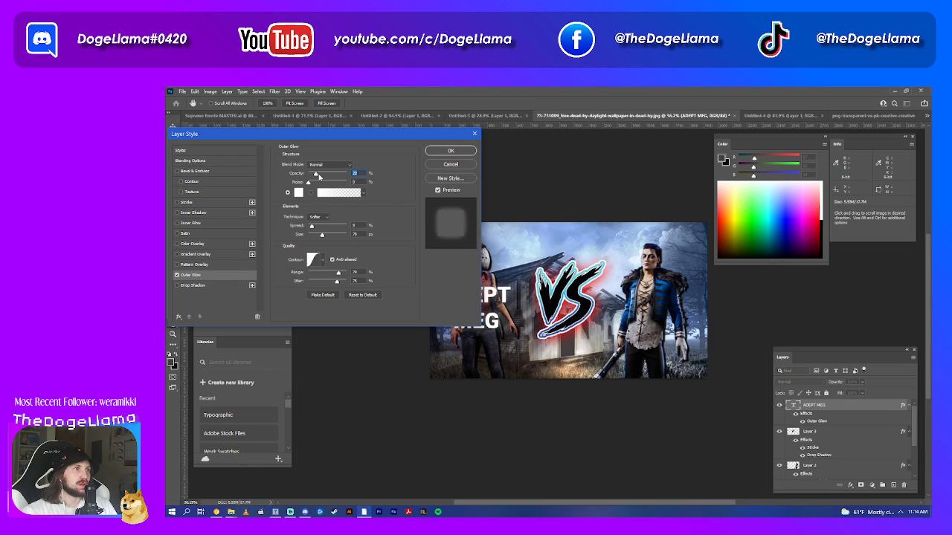
mouse_move(316, 174)
left_mouse_down()
mouse_move(329, 173)
mouse_move(319, 187)
mouse_move(331, 186)
left_mouse_up()
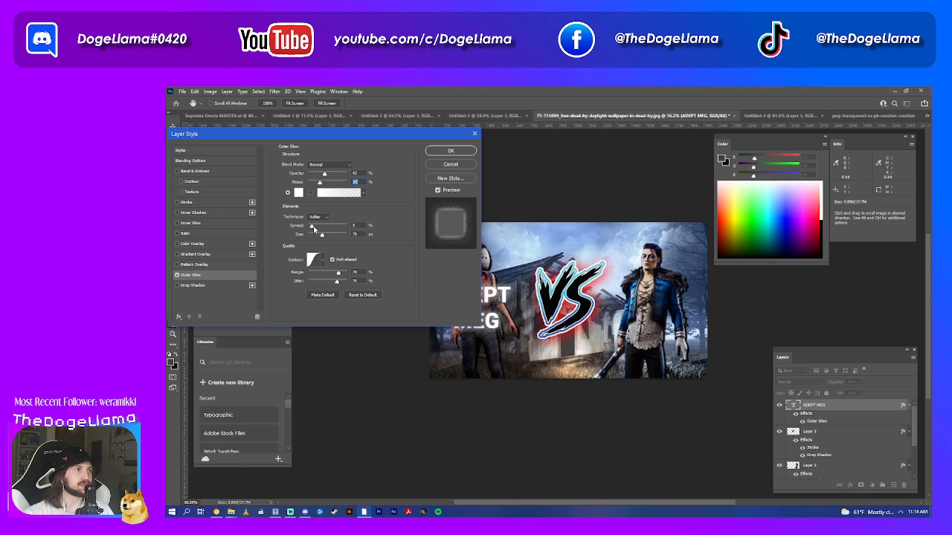
left_click_drag(311, 226, 318, 235)
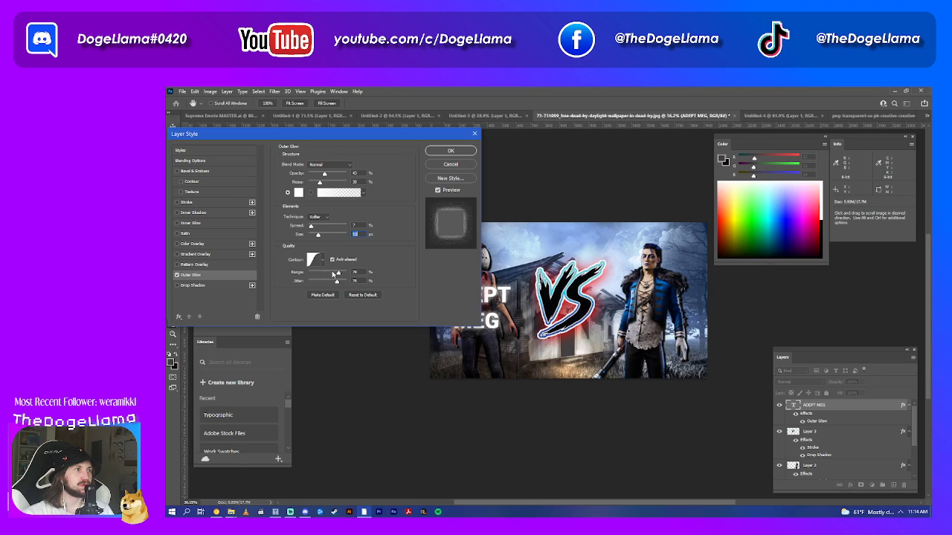
left_click_drag(338, 275, 341, 274)
left_click(341, 273)
left_click(451, 151)
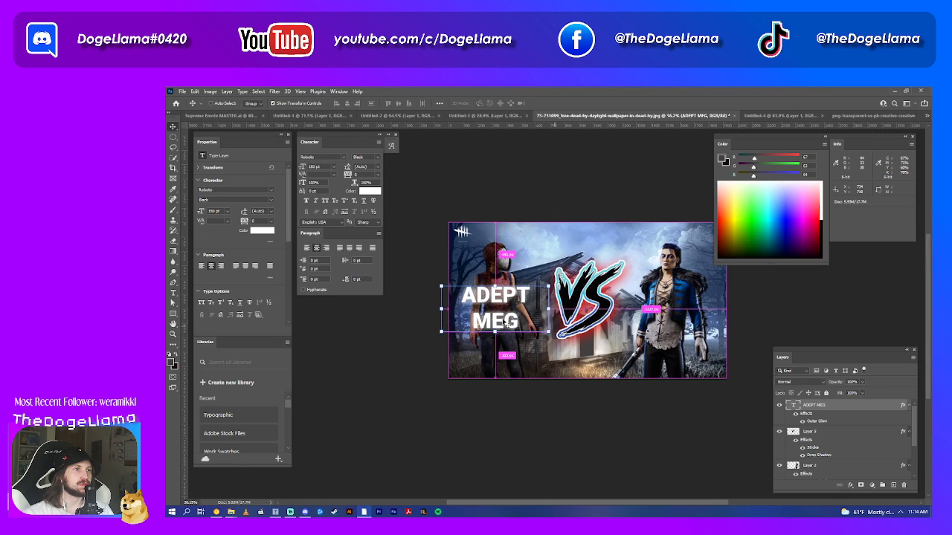
- Reposition the ADEPT MEG text within the image
left_click_drag(505, 324, 518, 313)
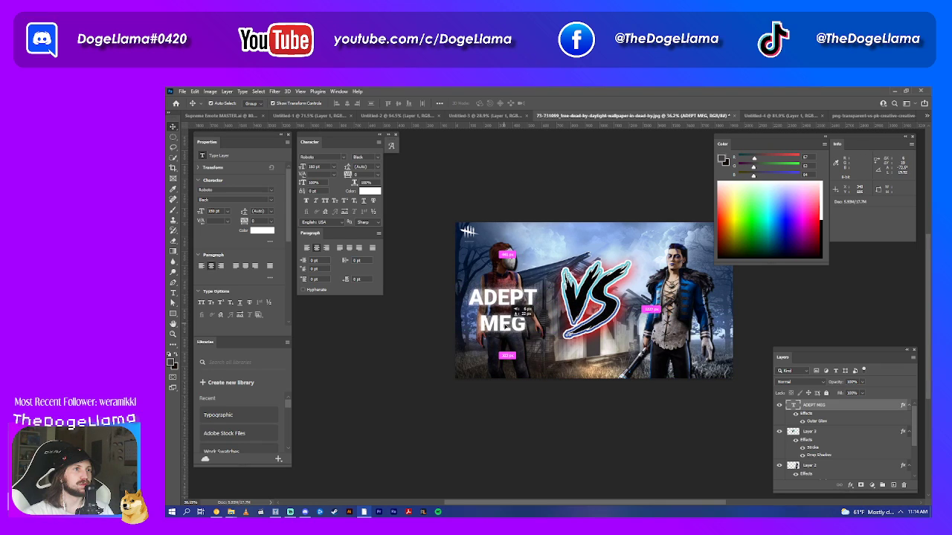
left_click_drag(518, 313, 520, 315)
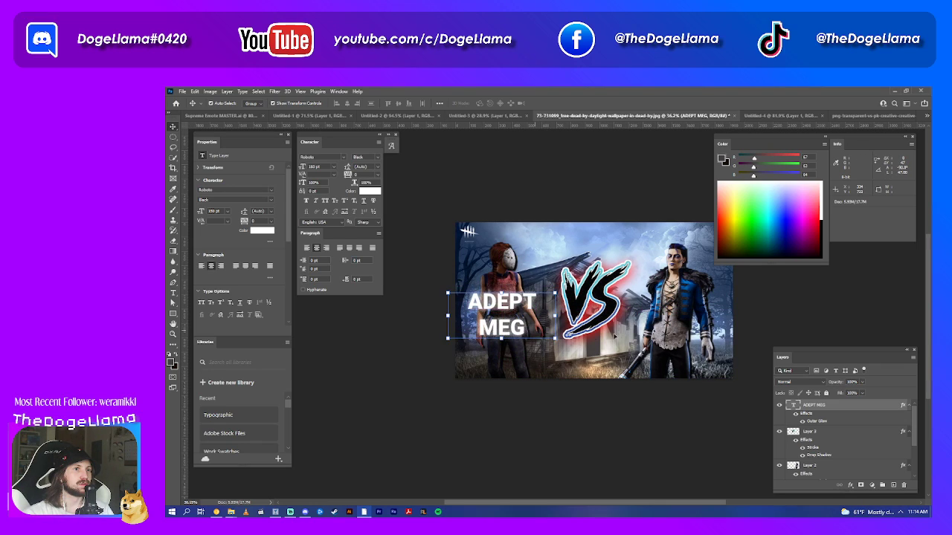
scroll(653, 345, "right", 1)
scroll(652, 343, "down", 1)
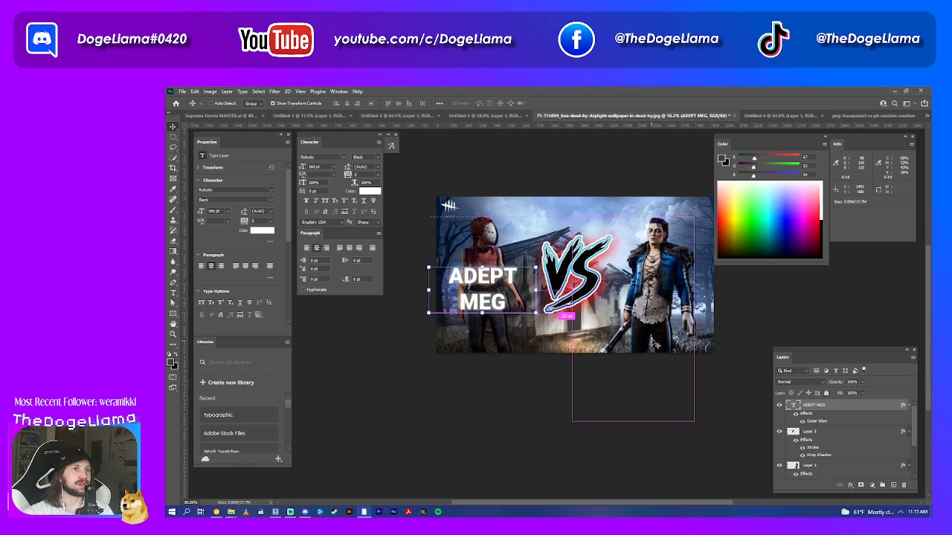
scroll(660, 331, "right", 2)
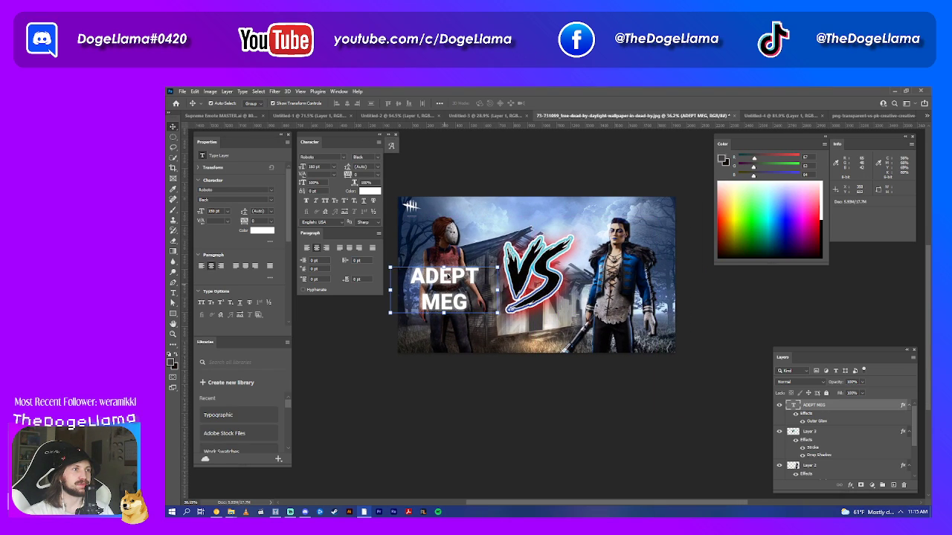
- Alt-drag a copy of ADEPT MEG to the right and clear its text
mouse_move(452, 284)
left_mouse_down("alt")
mouse_move(628, 283)
mouse_move(617, 303)
left_mouse_up("alt")
key("t")
key("ctrl+a")
key("ctrl+c")
key("BackSpace")
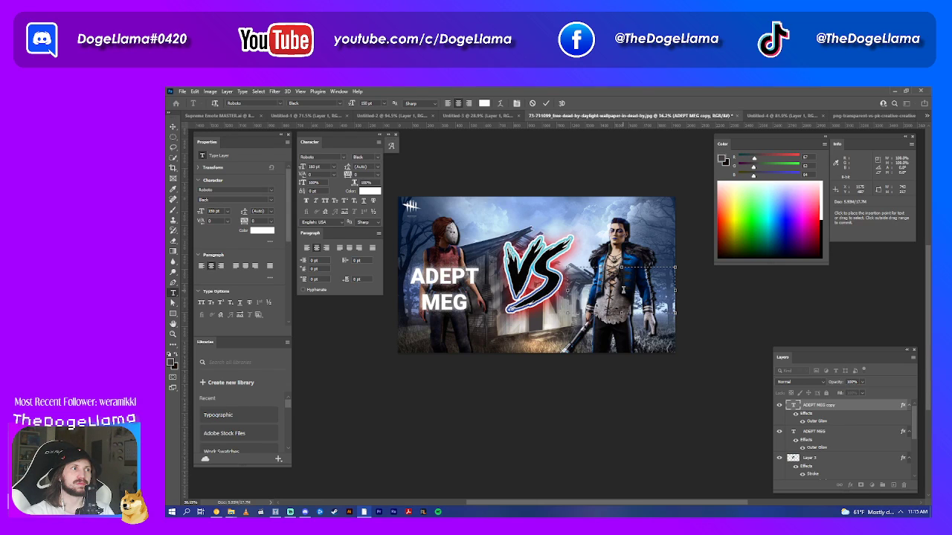
- Restore the pasted ADEPT MEG copy and clear the right-hand text
key("ctrl+v")
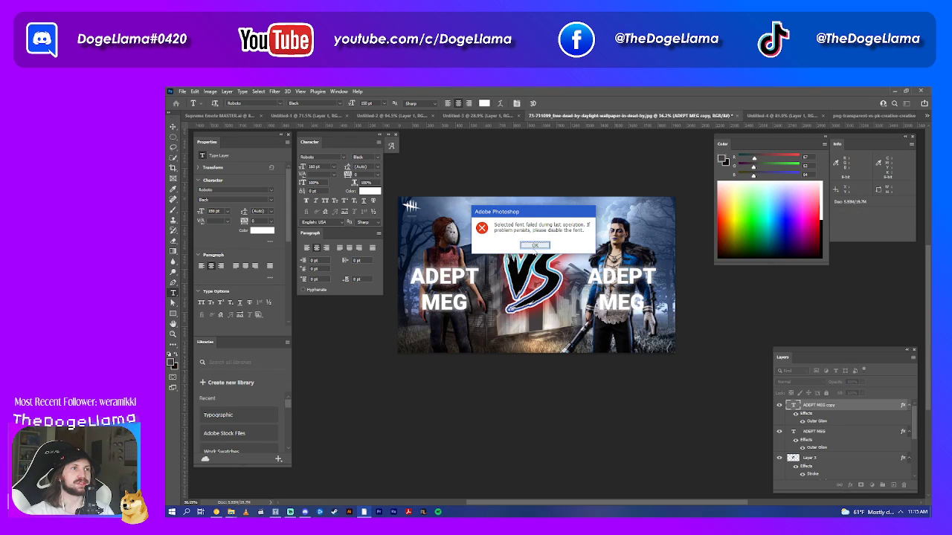
left_click(536, 248)
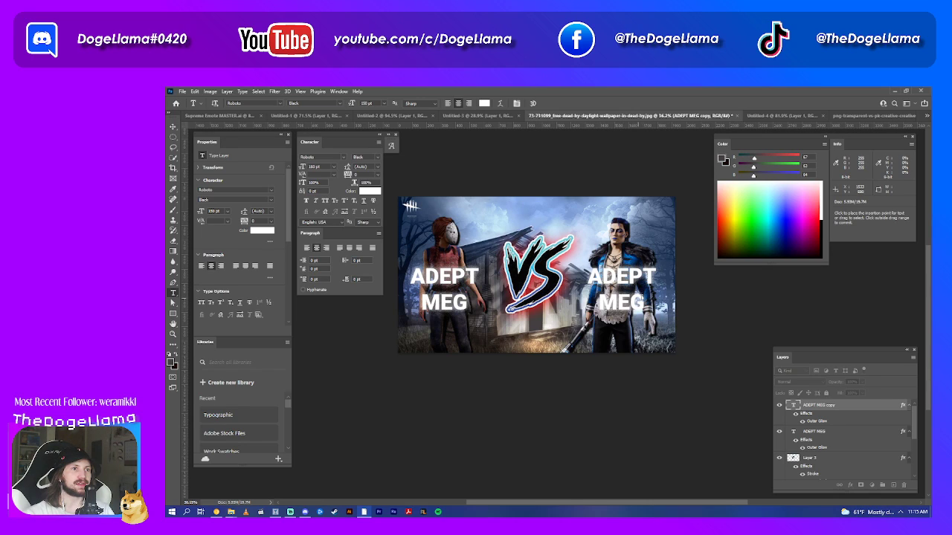
key("ctrl+a")
key("BackSpace")
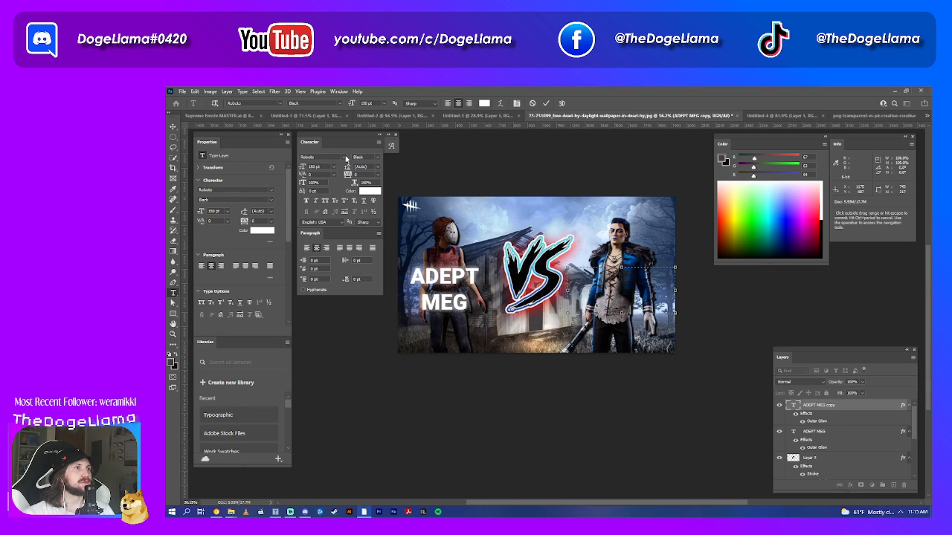
- Apply Roboto Black to the ADEPT MEG text
left_click(343, 157)
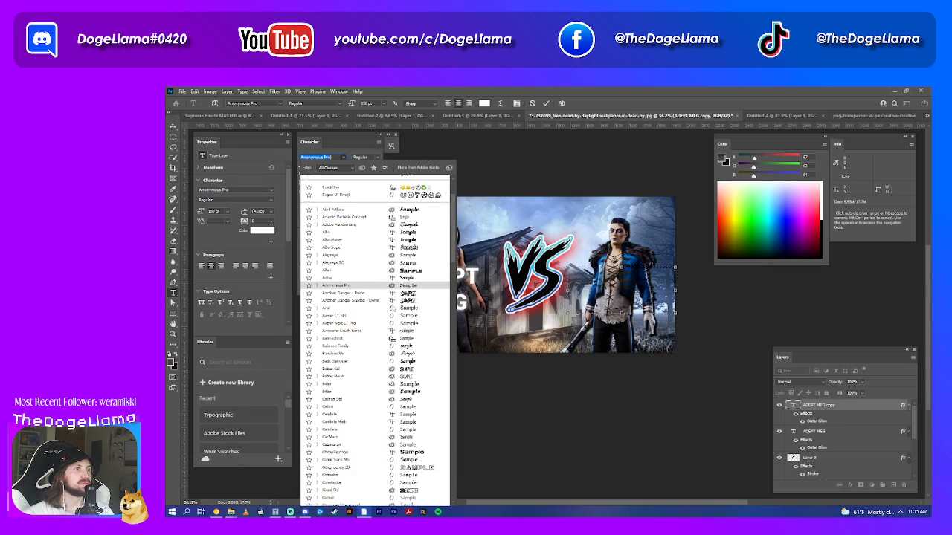
scroll(382, 249, "down", 4)
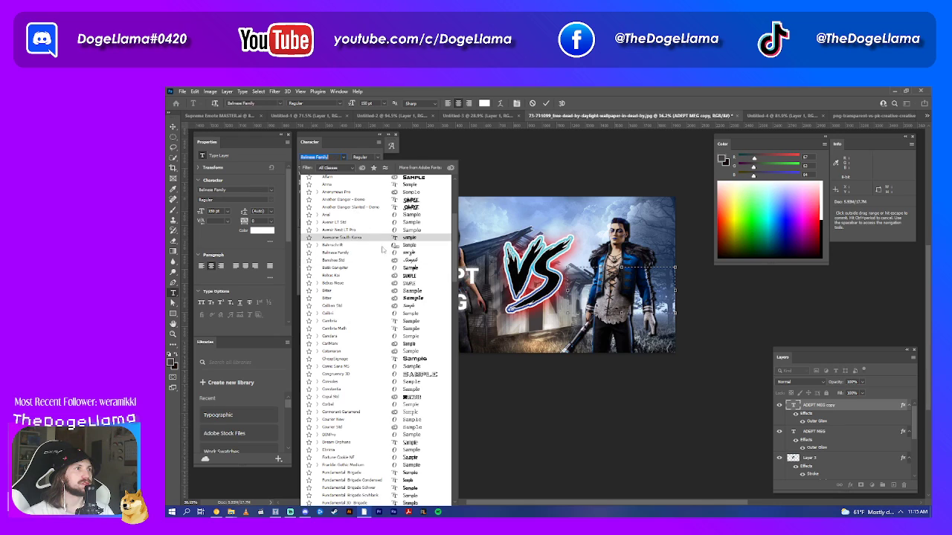
scroll(383, 249, "up", 2)
scroll(394, 238, "up", 3)
scroll(438, 215, "up", 3)
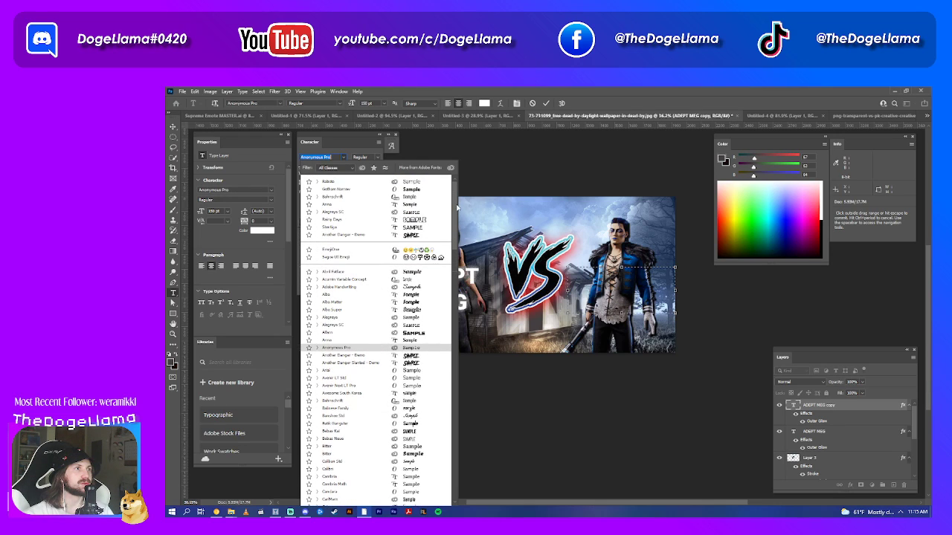
left_click(319, 183)
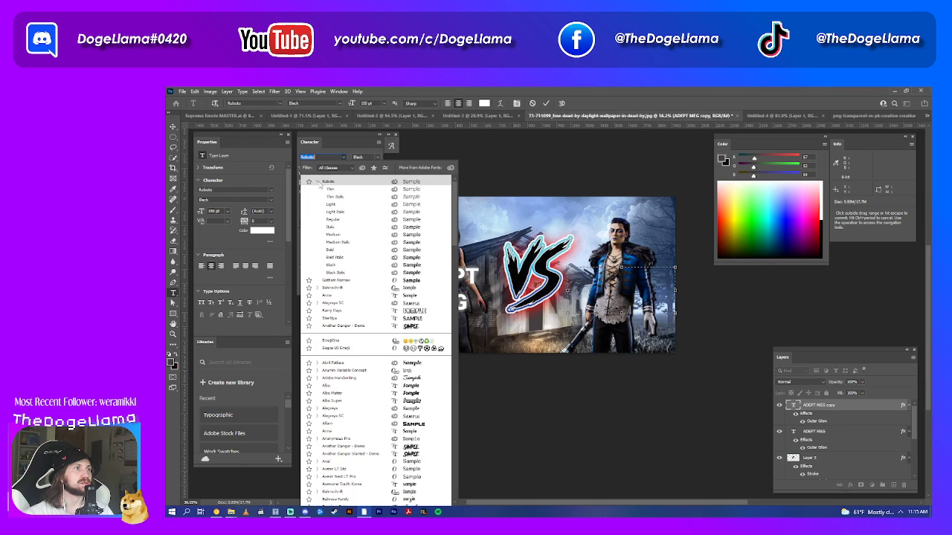
left_click(331, 265)
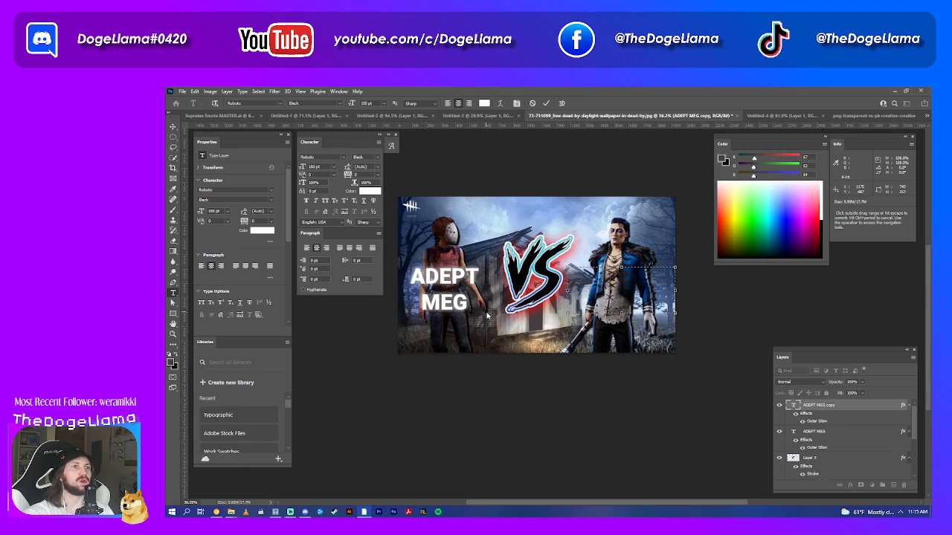
- Clear the broken right-hand AEPT MEG copy and delete its layer
left_click(653, 318)
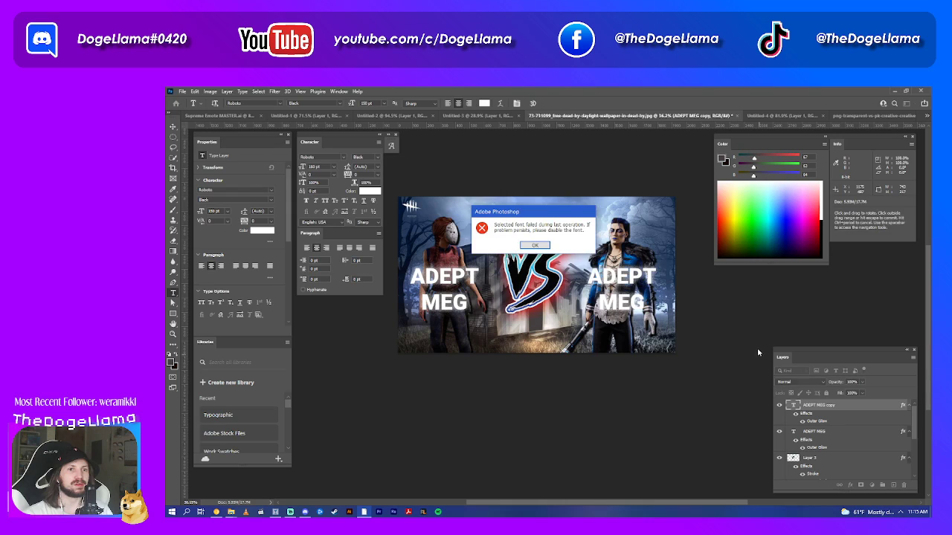
left_click(529, 247)
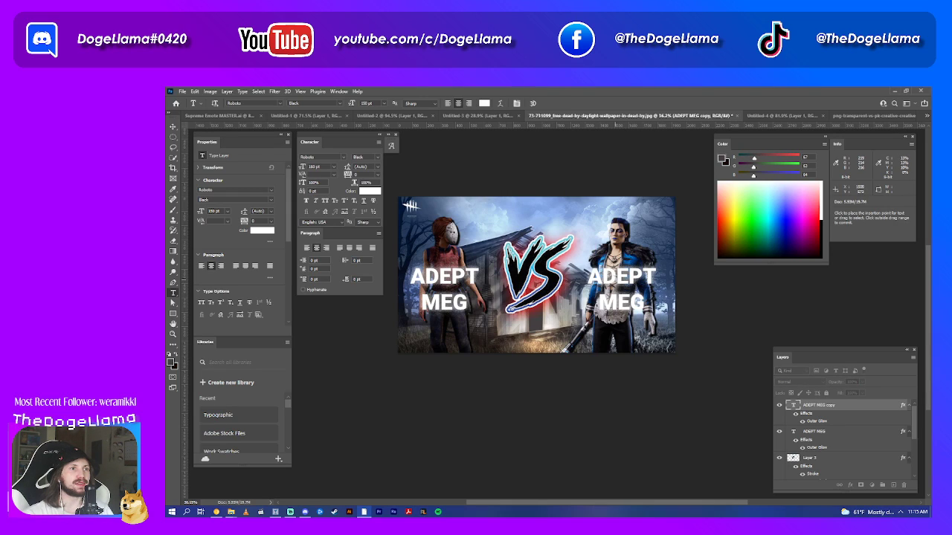
left_click(603, 278)
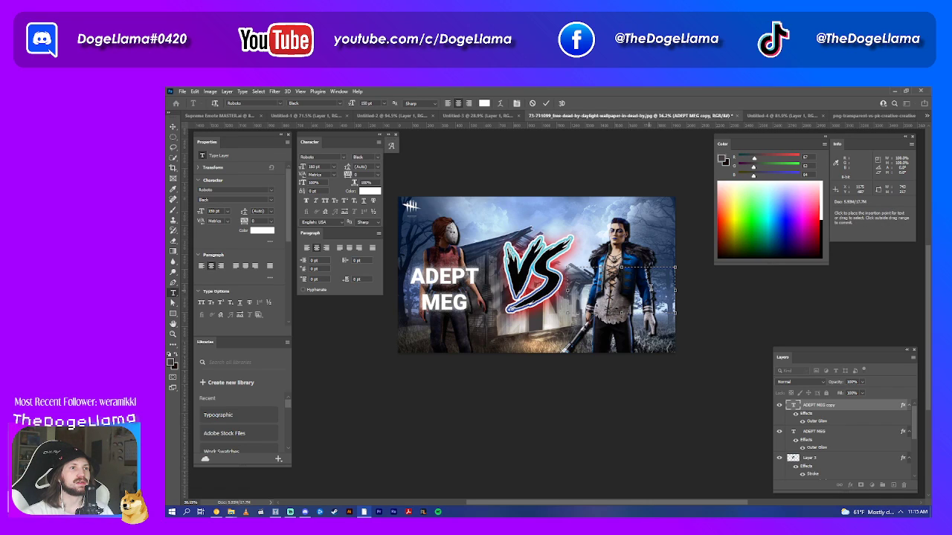
key("ctrl+Return")
left_click(641, 290)
key("ctrl+a")
key("BackSpace")
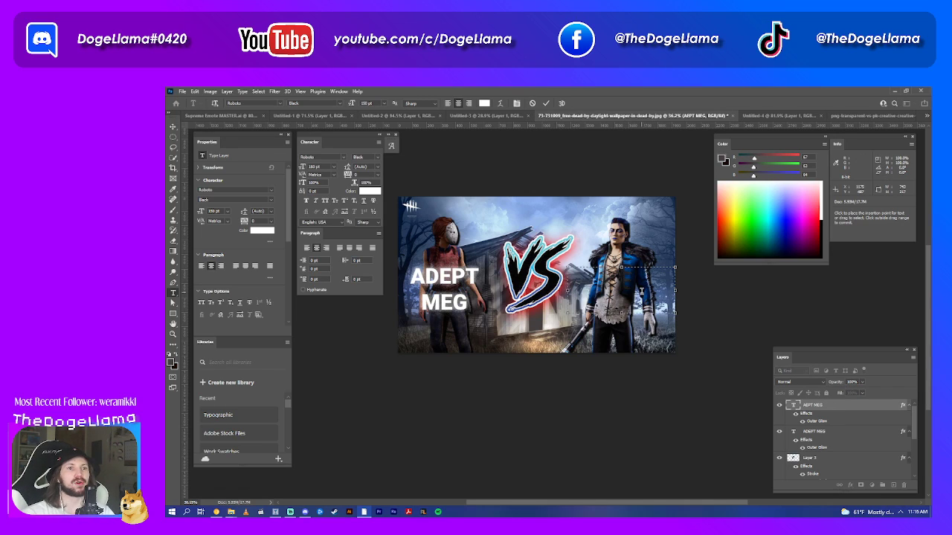
key("Escape")
left_click(908, 487)
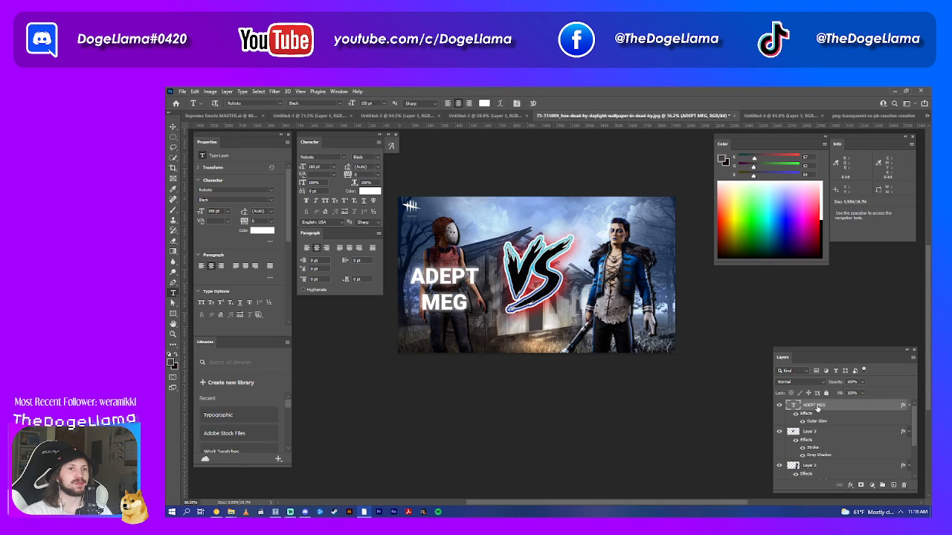
- Duplicate ADEPT MEG onto the right side and empty the copy's text
key("v")
left_click_drag(449, 282, 623, 283)
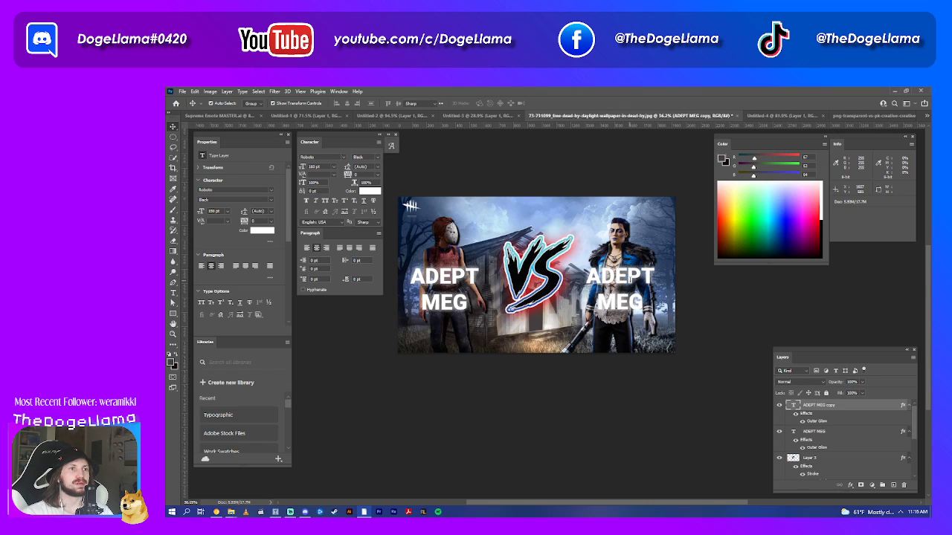
key("t")
left_click(595, 281)
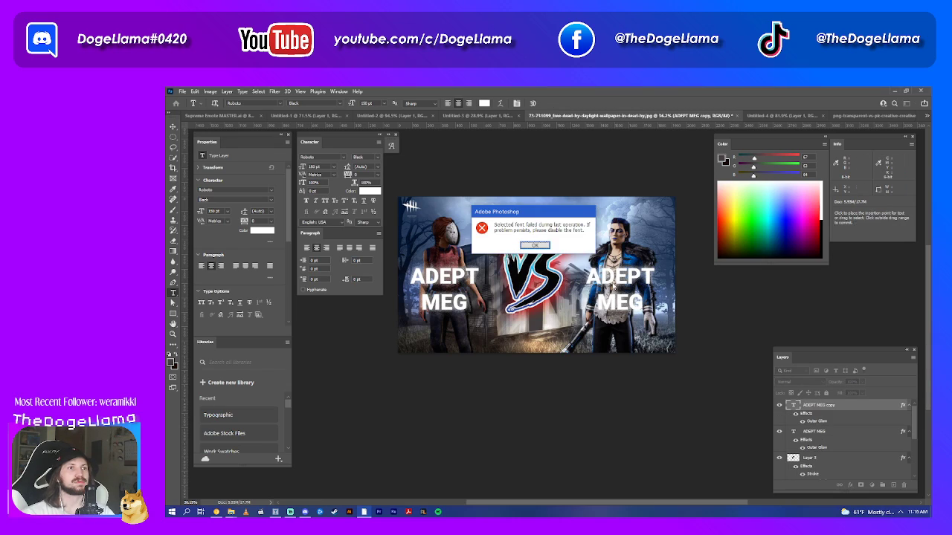
left_click(540, 248)
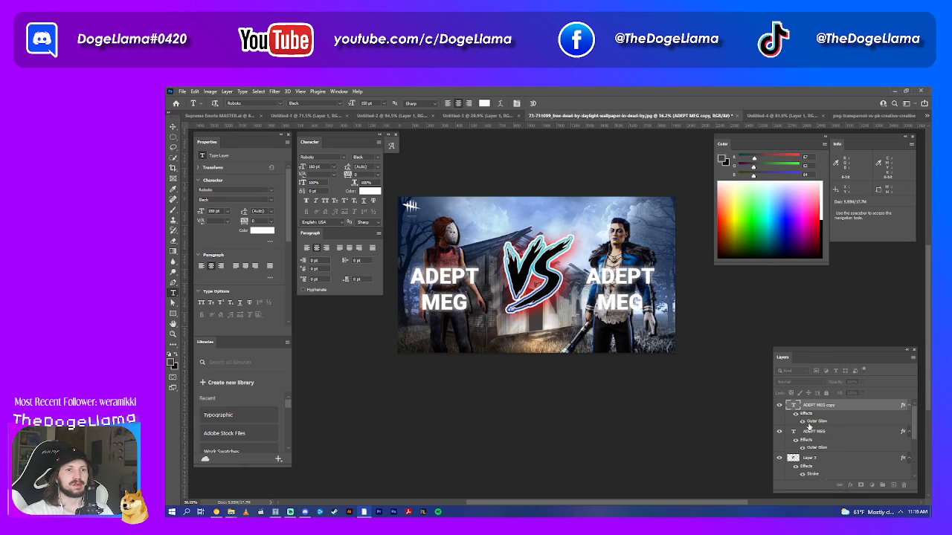
left_click(565, 268)
key("ctrl+a")
key("BackSpace")
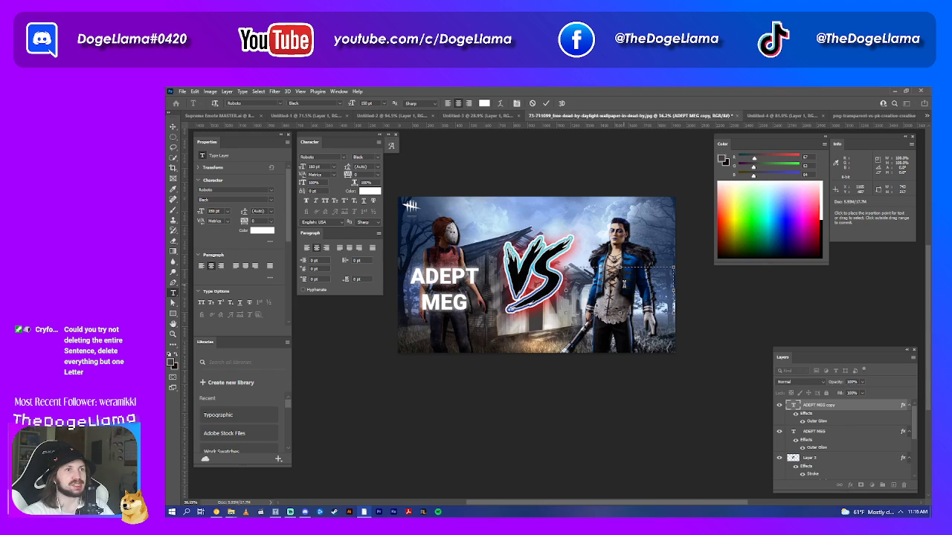
left_click(534, 104)
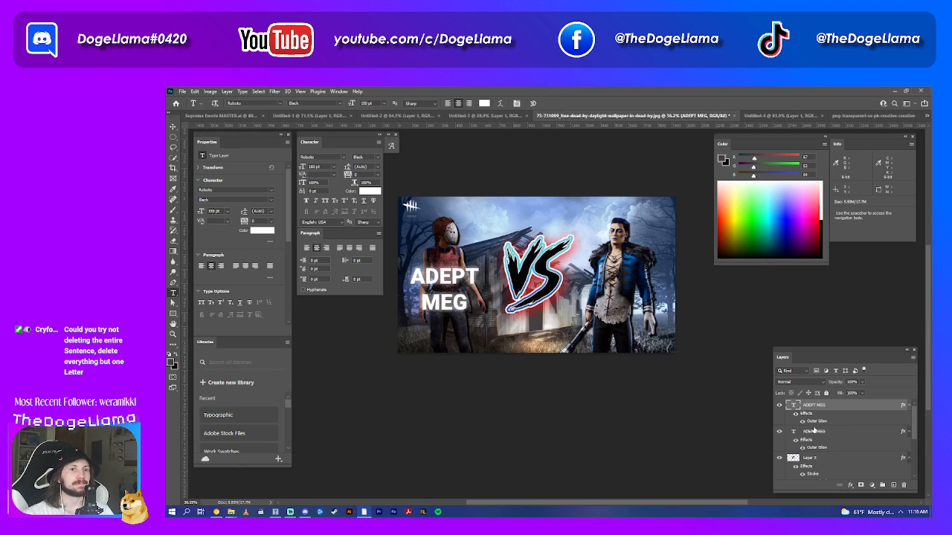
- Delete the duplicate ADEPT MEG layer and revert a trial Gotham Narrow Bold font
key("alt+bracketleft")
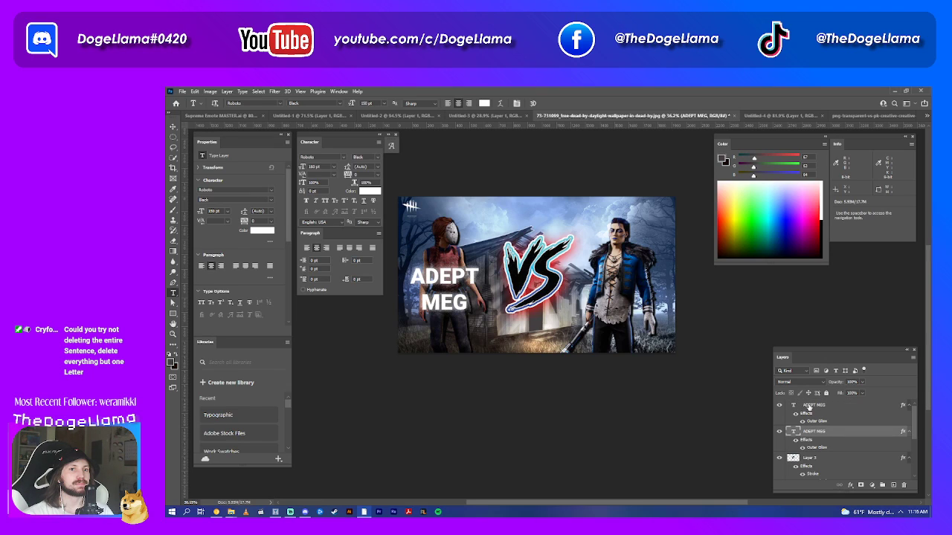
key("Delete")
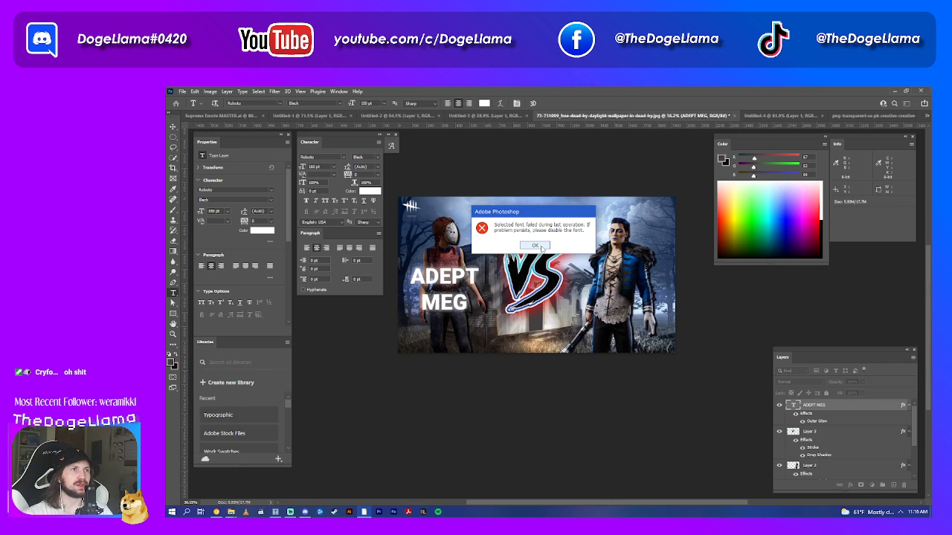
left_click(542, 248)
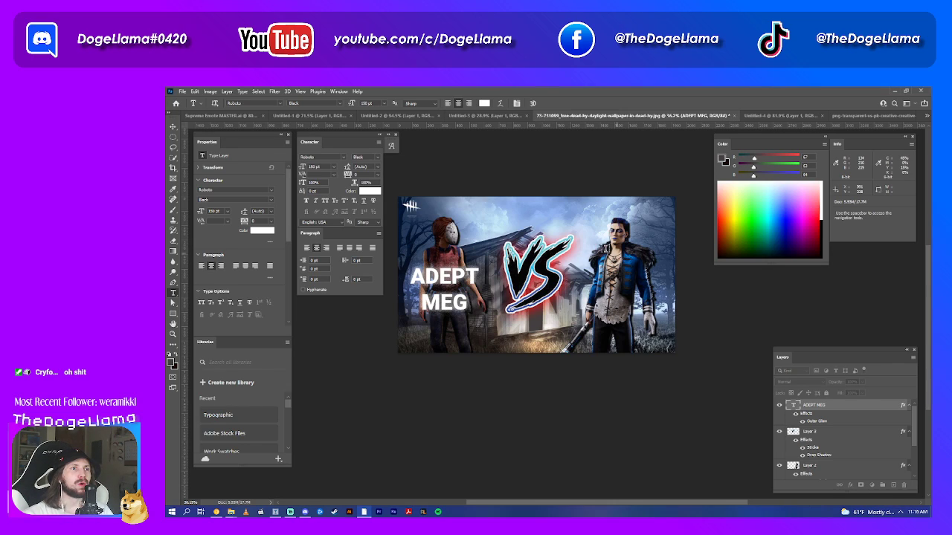
left_click(531, 248)
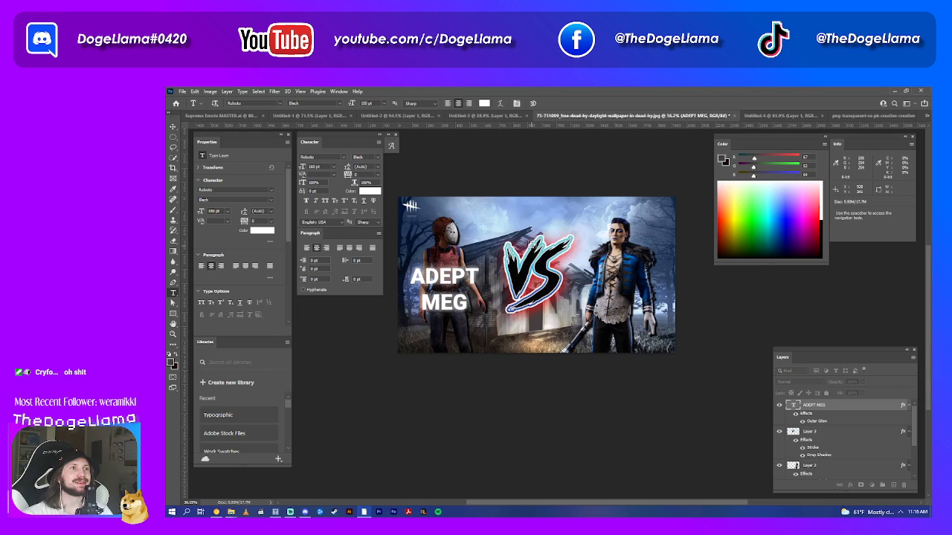
left_click(280, 103)
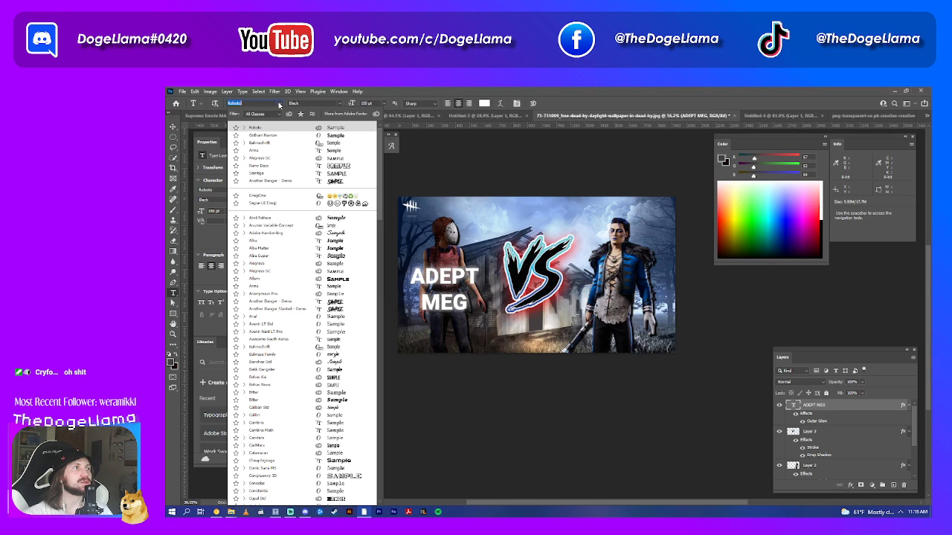
left_click(253, 136)
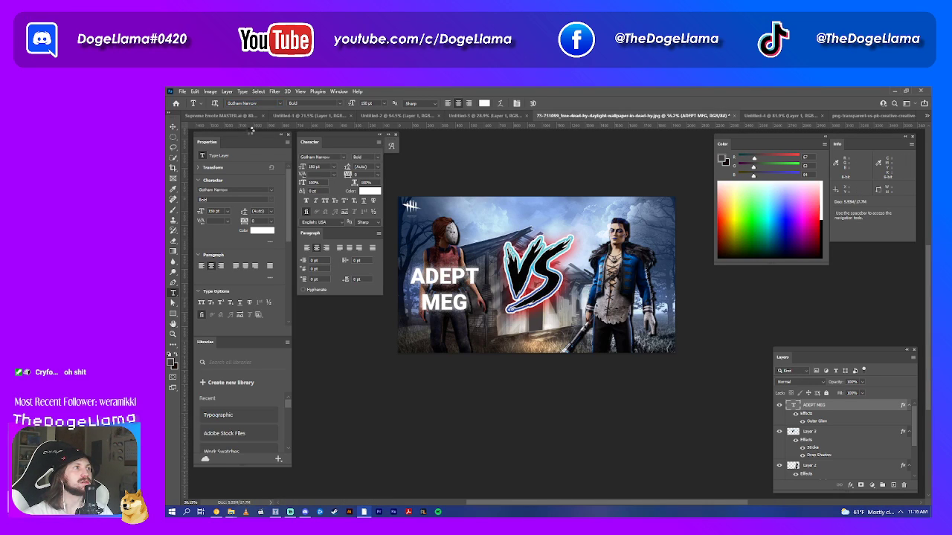
key("ctrl+z")
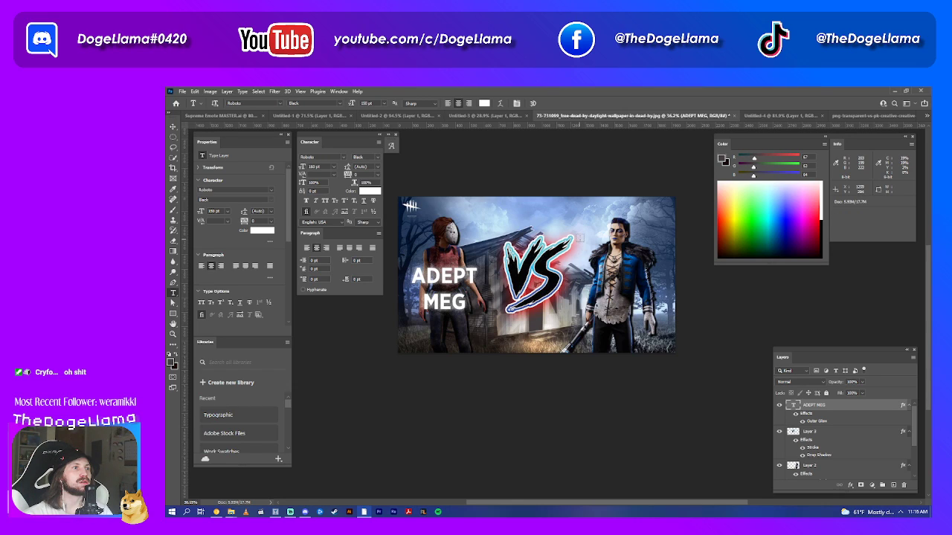
- Set the type font to Roboto Bold after dismissing the font warning
left_click_drag(580, 236, 587, 244)
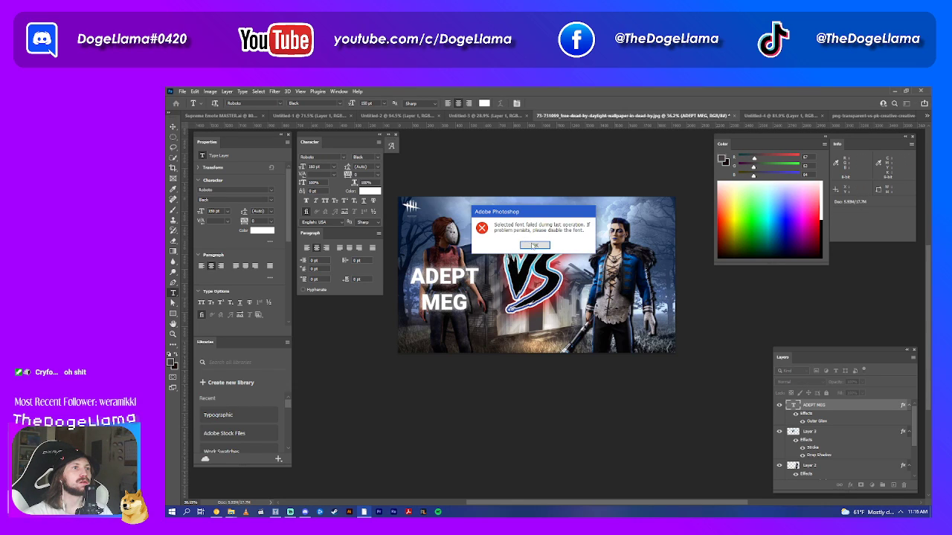
left_click(501, 246)
left_click(279, 105)
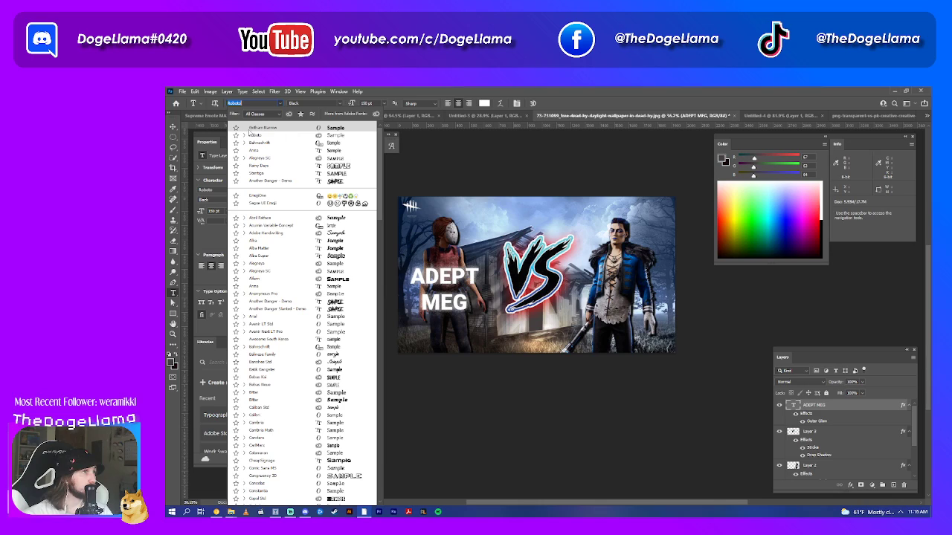
left_click(243, 136)
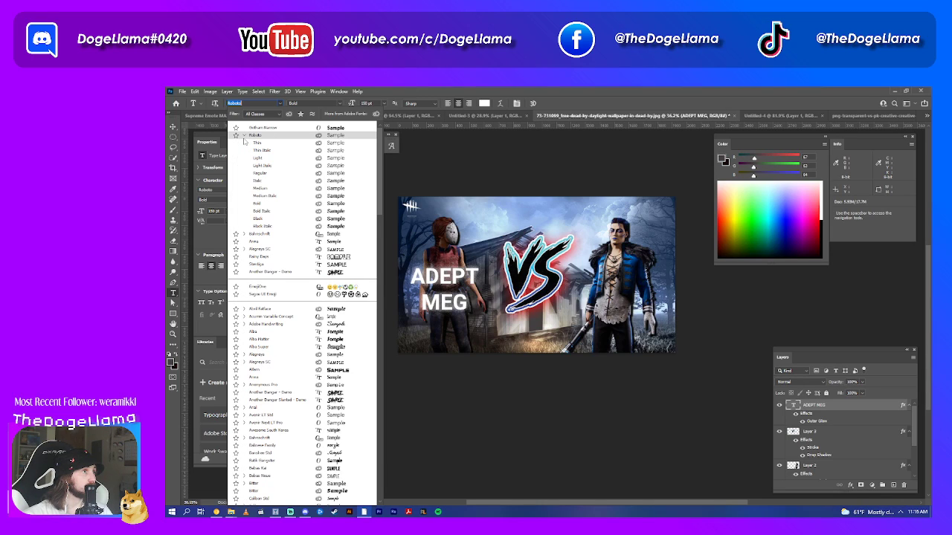
left_click(260, 205)
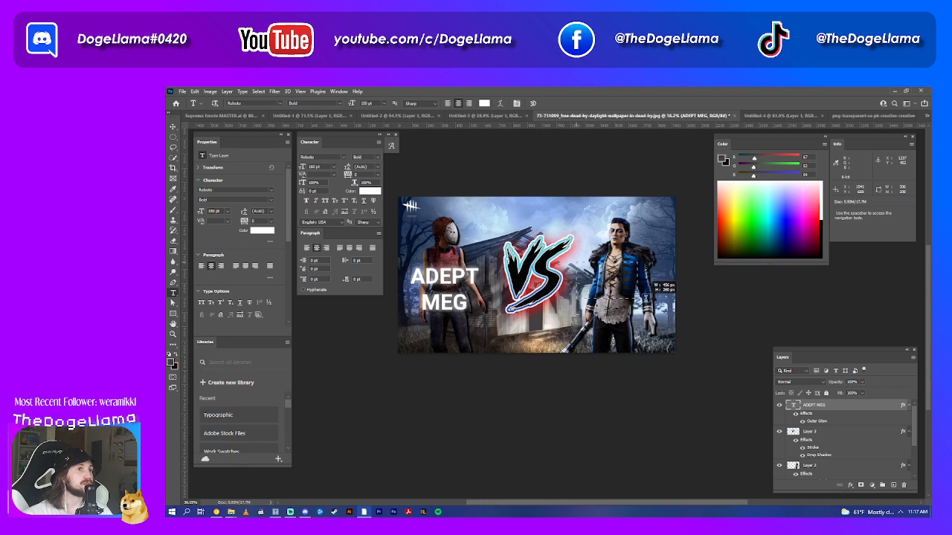
- Type 'Trickster' on the right side and shift it slightly down-left
left_click(611, 280)
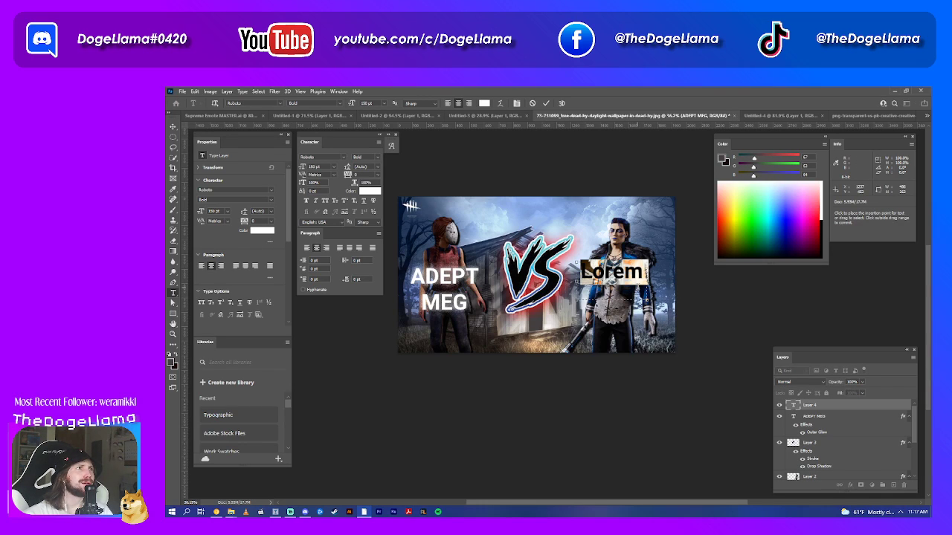
key("BackSpace")
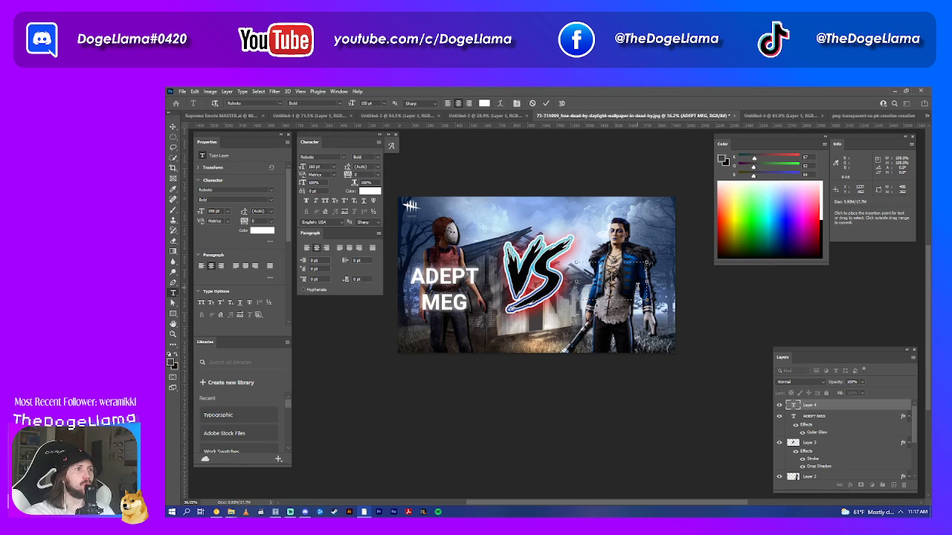
type("Tri")
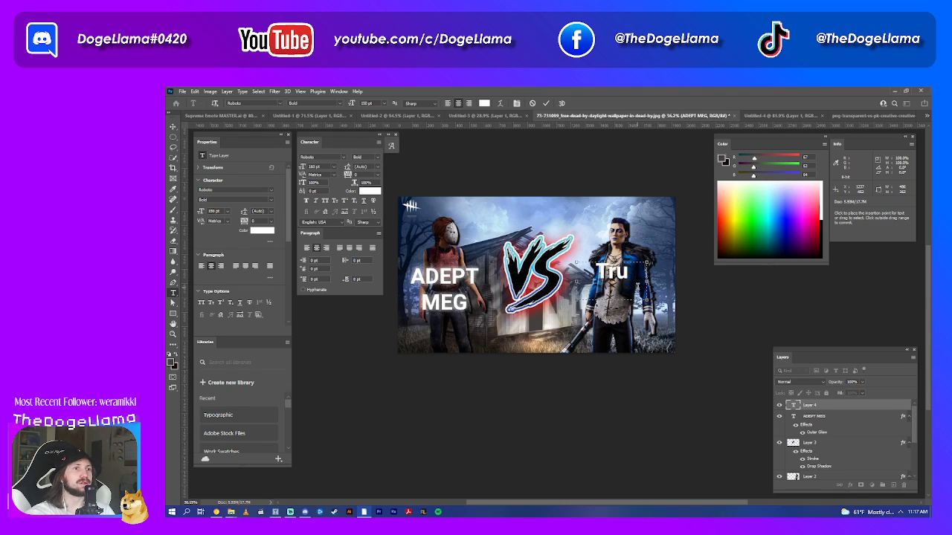
type("ckst")
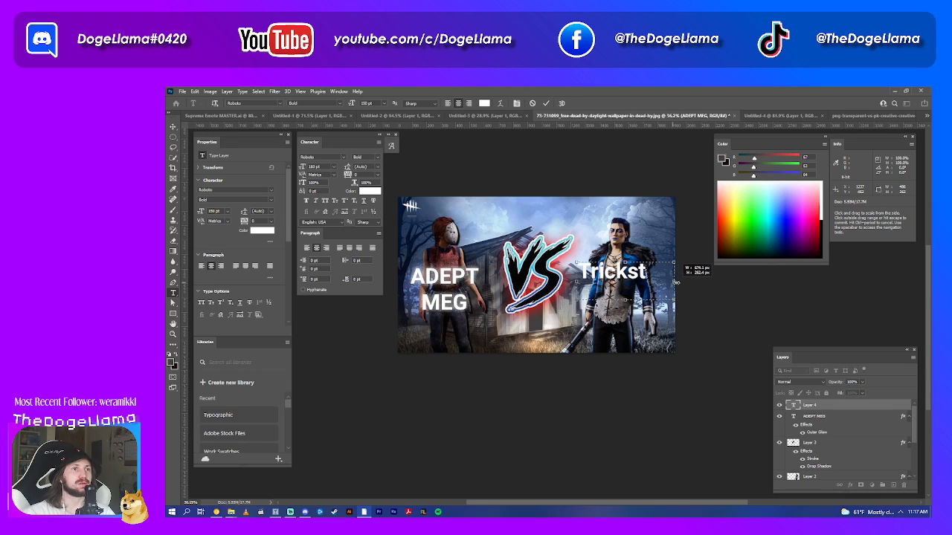
type("er")
key("Escape")
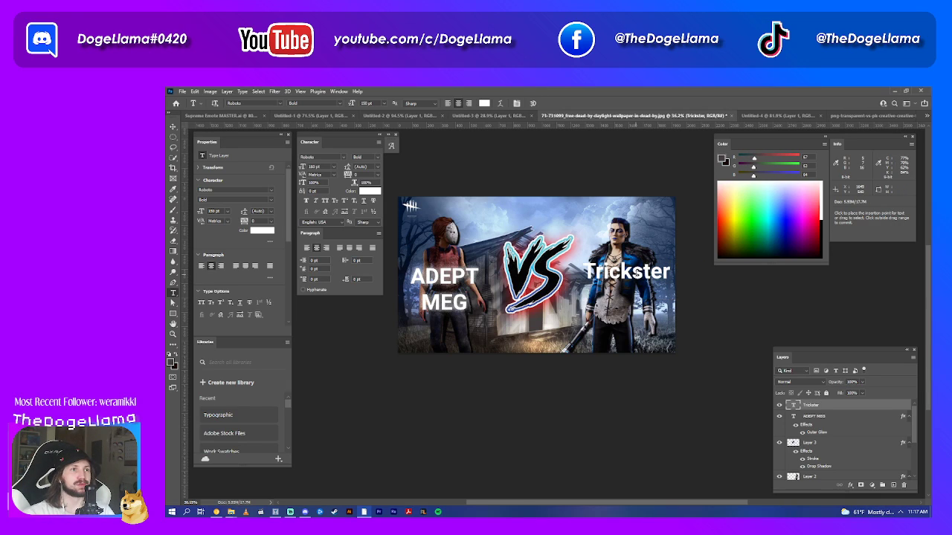
key("v")
left_click_drag(637, 277, 628, 289)
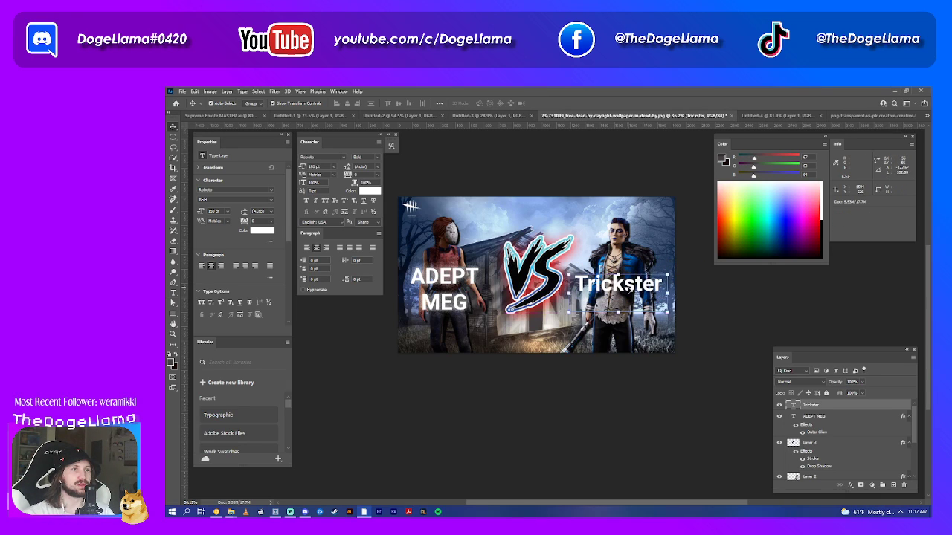
- Sample the ADEPT text colour and give Trickster an Outer Glow effect
key("i")
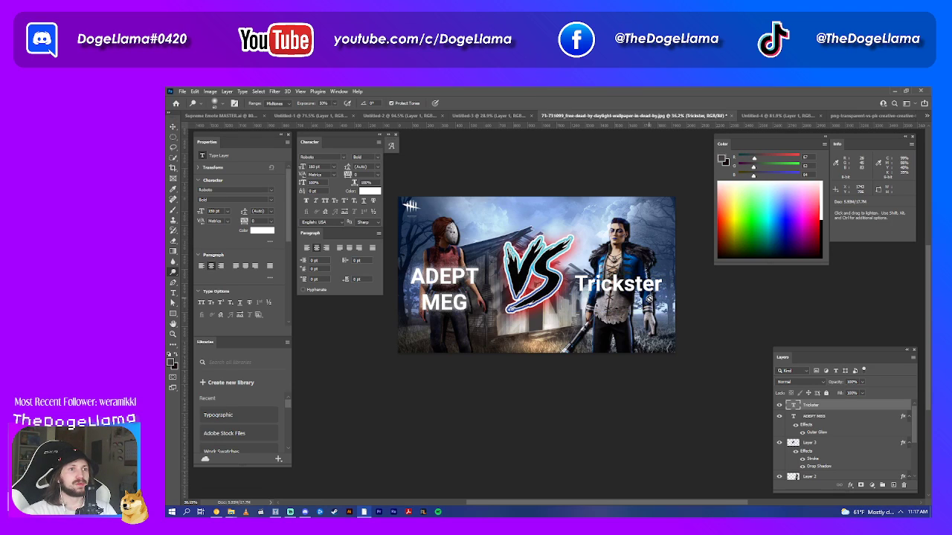
left_click(455, 278)
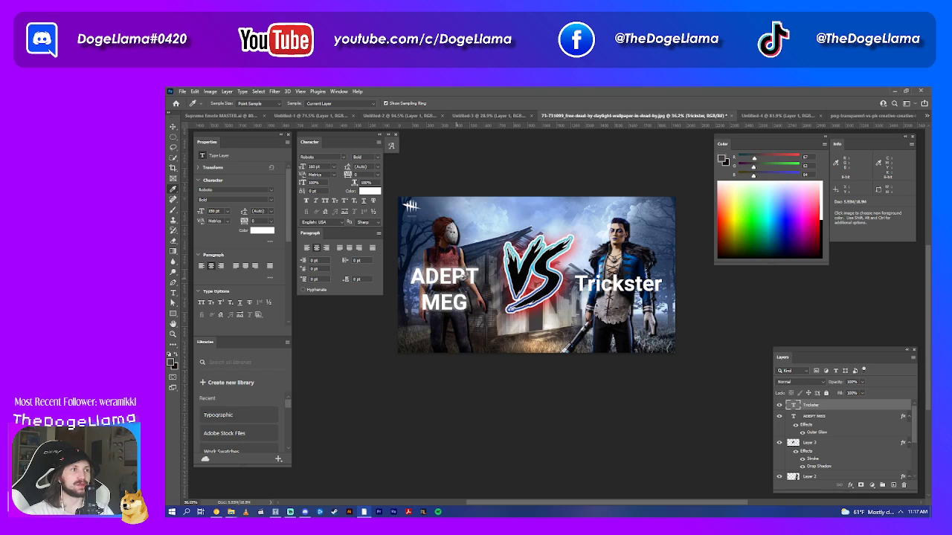
left_click(443, 277)
key("v")
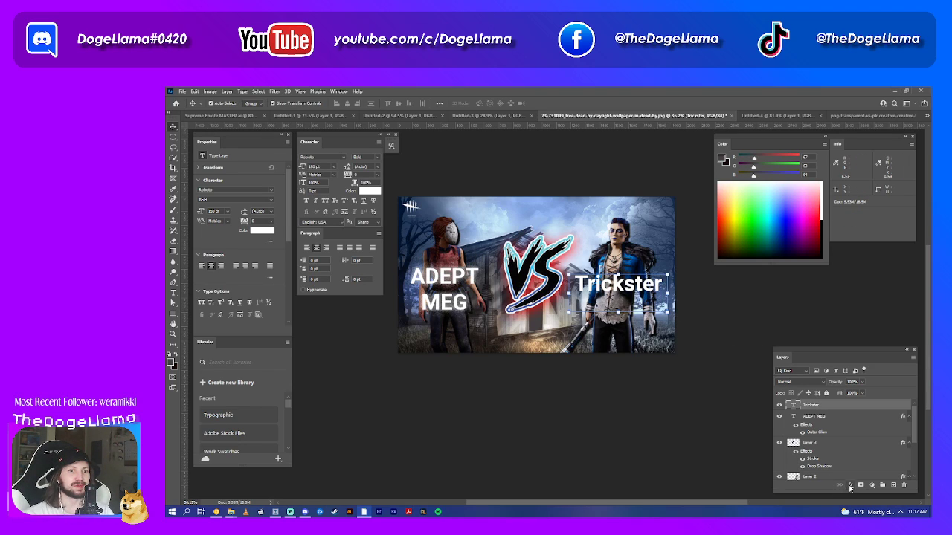
left_click(850, 487)
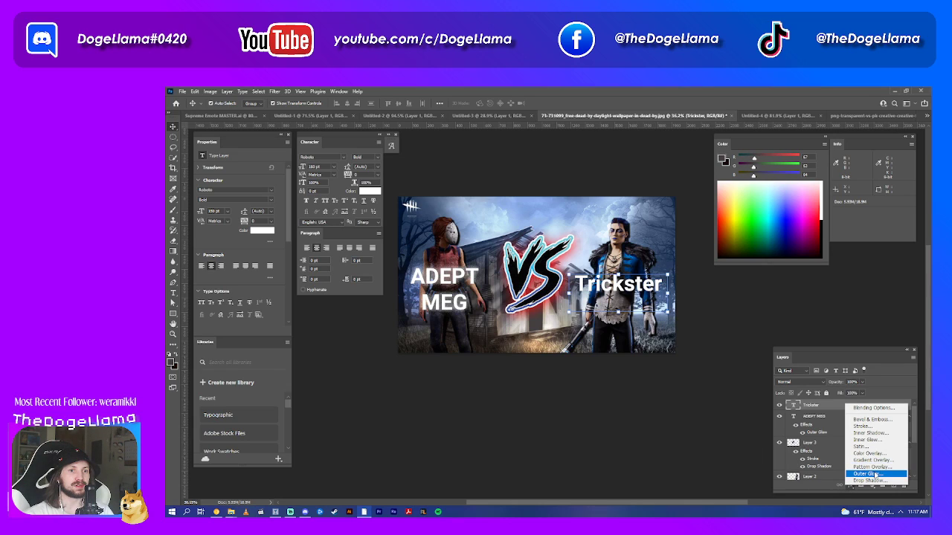
left_click(857, 468)
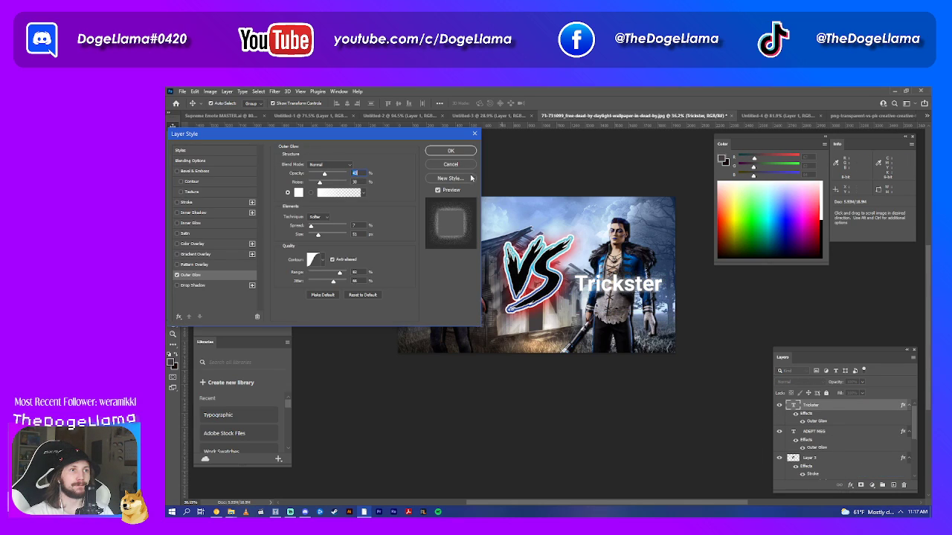
left_click(450, 149)
key("v")
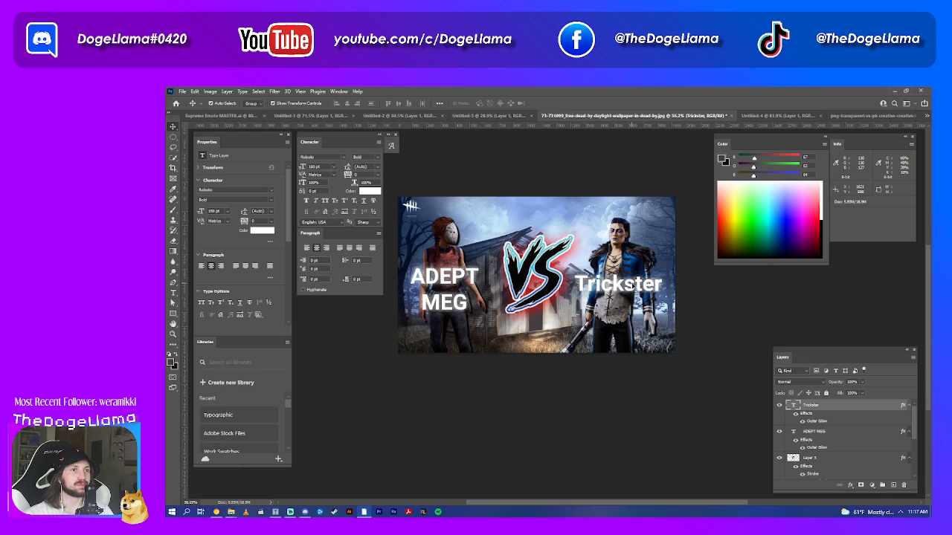
- Retype the right-hand name as 'TRICKSTER' and nudge it slightly right beside the VS
key("t")
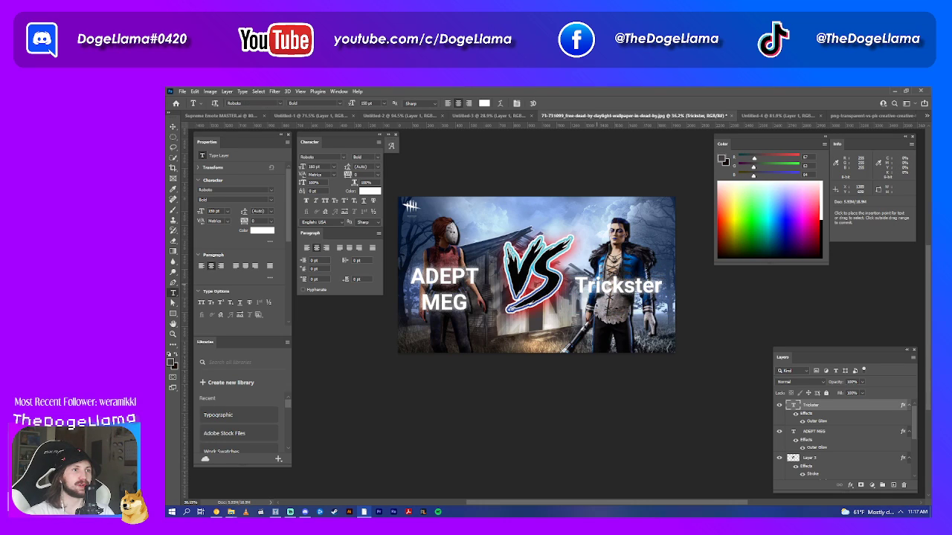
left_click_drag(575, 285, 664, 288)
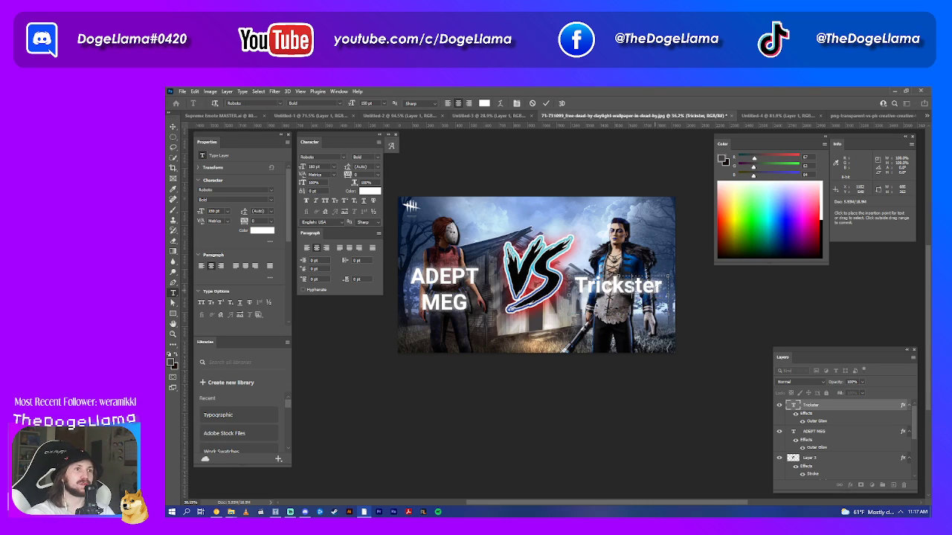
type("TRICKST")
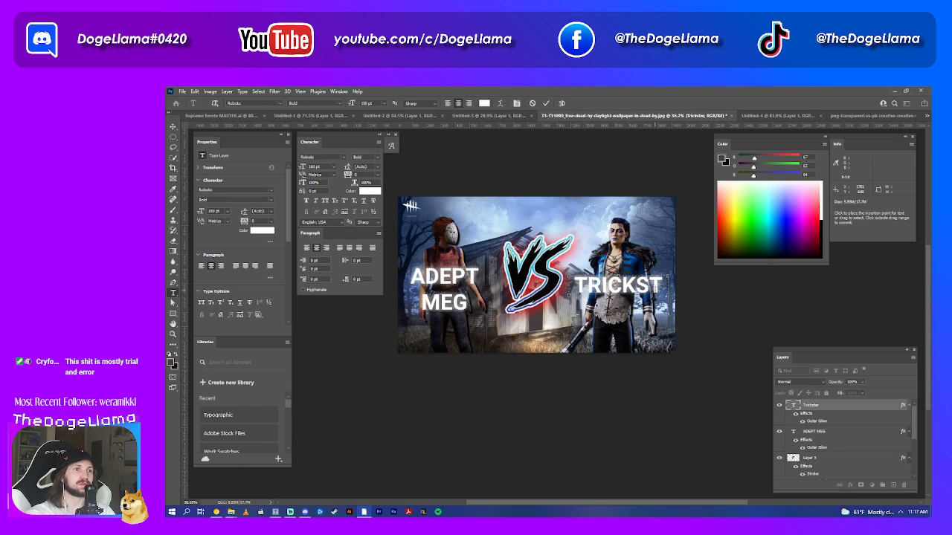
type("E")
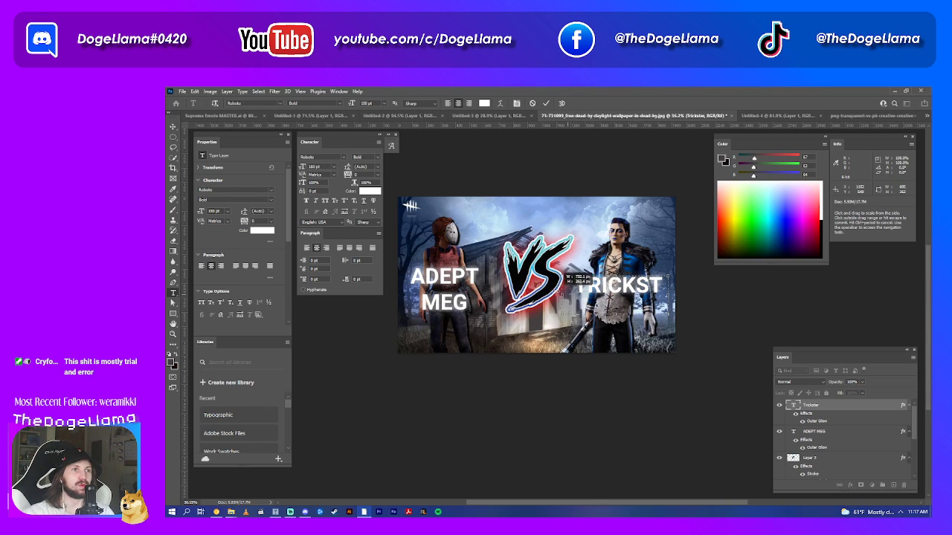
type("R")
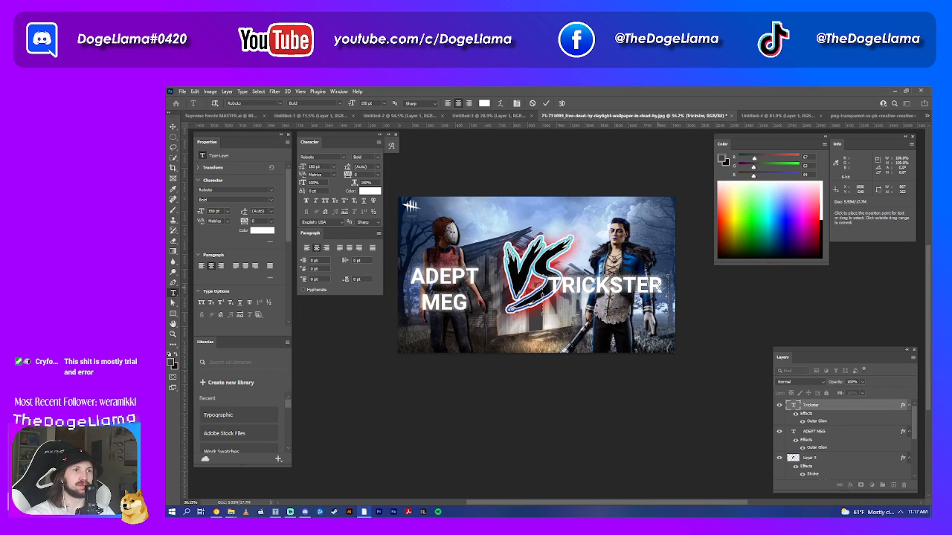
key("ctrl+Return")
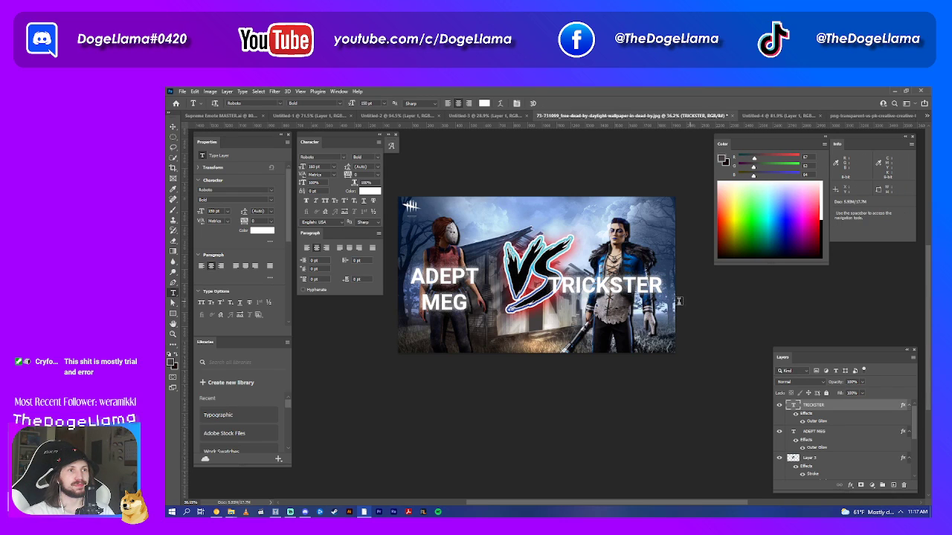
key("v")
left_click_drag(636, 286, 641, 289)
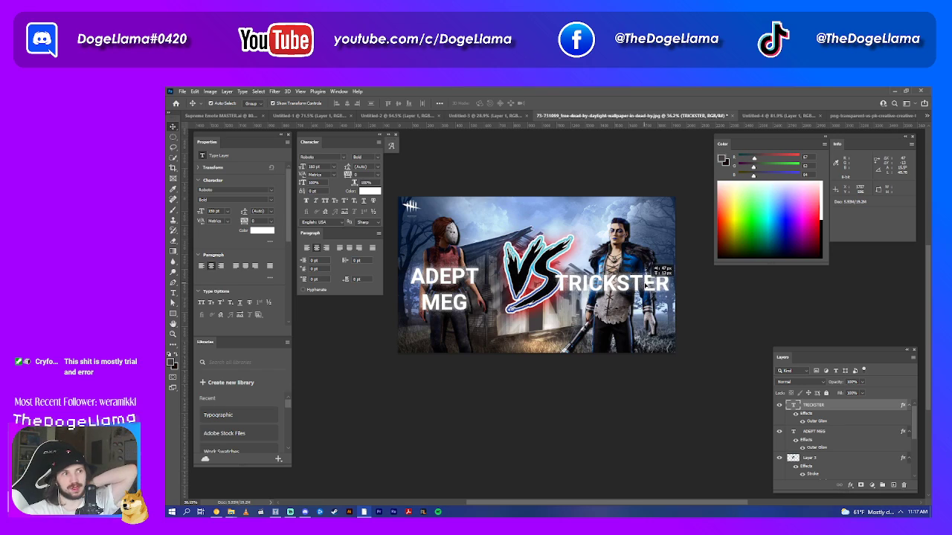
left_click_drag(641, 288, 644, 284)
- Nudge the VS logo, both character cutouts and both names into alignment
left_click(527, 265)
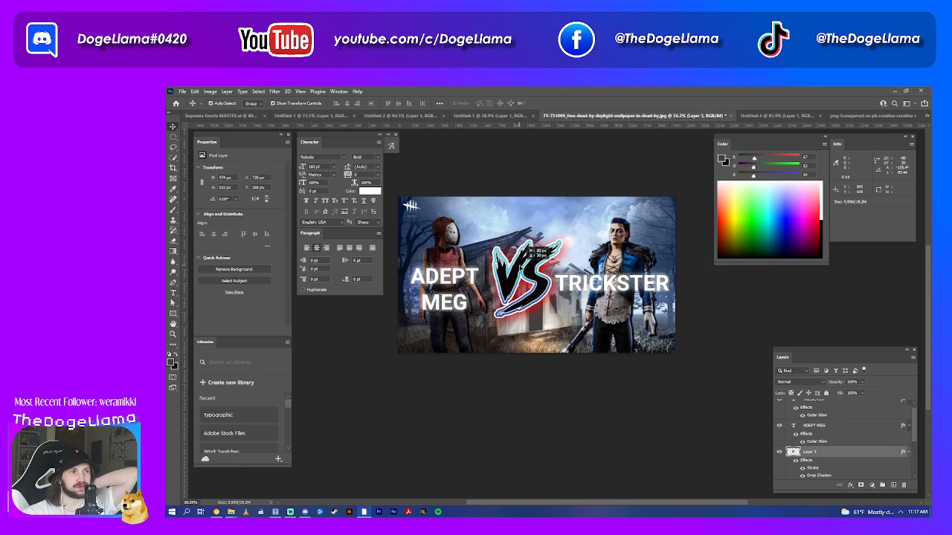
mouse_move(528, 265)
left_mouse_down()
mouse_move(517, 269)
mouse_move(529, 267)
left_mouse_up()
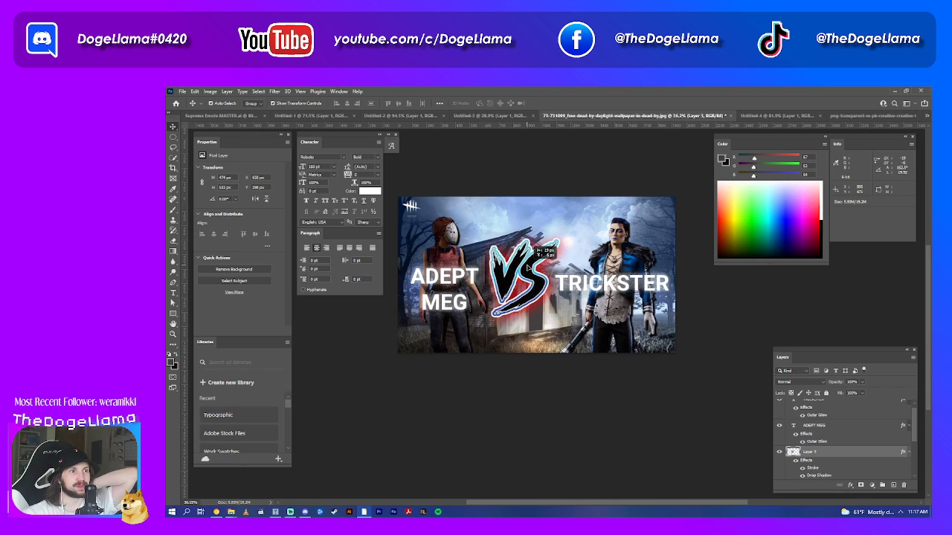
mouse_move(451, 259)
left_mouse_down()
mouse_move(443, 252)
mouse_move(463, 258)
left_mouse_up()
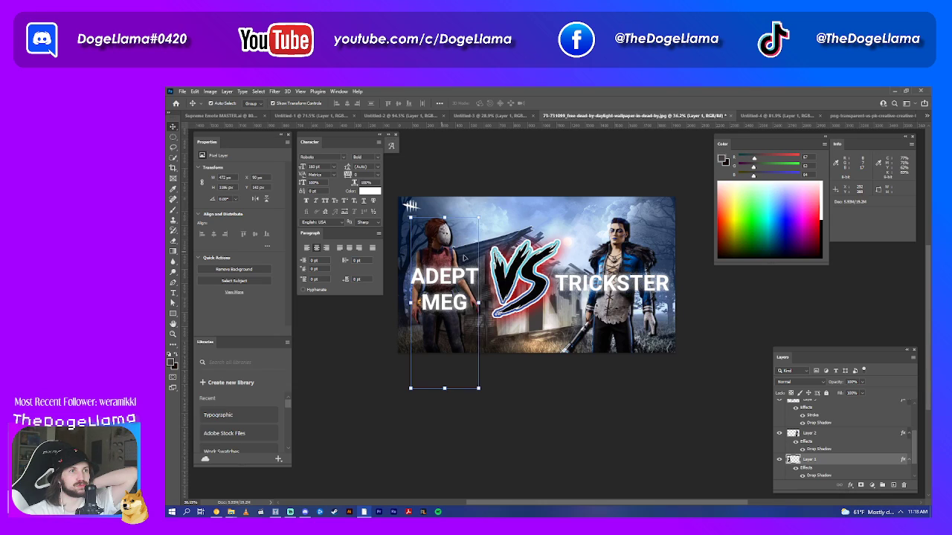
left_click_drag(633, 264, 630, 291)
left_click_drag(443, 292, 447, 284)
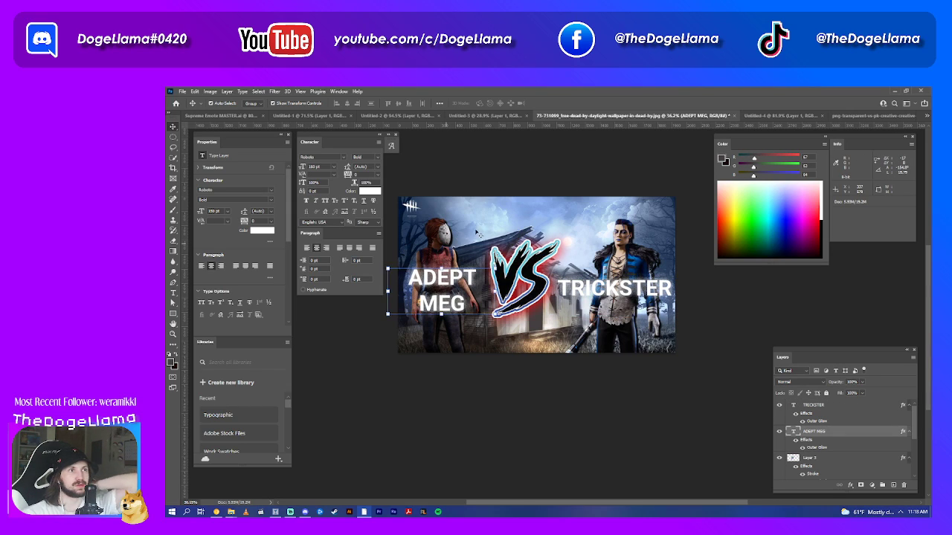
left_click_drag(443, 291, 476, 293)
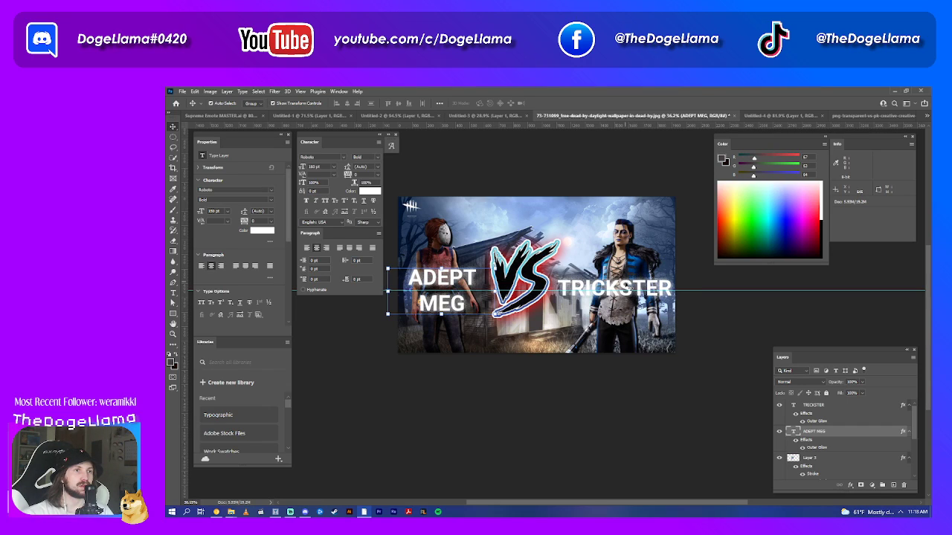
left_click_drag(628, 287, 628, 284)
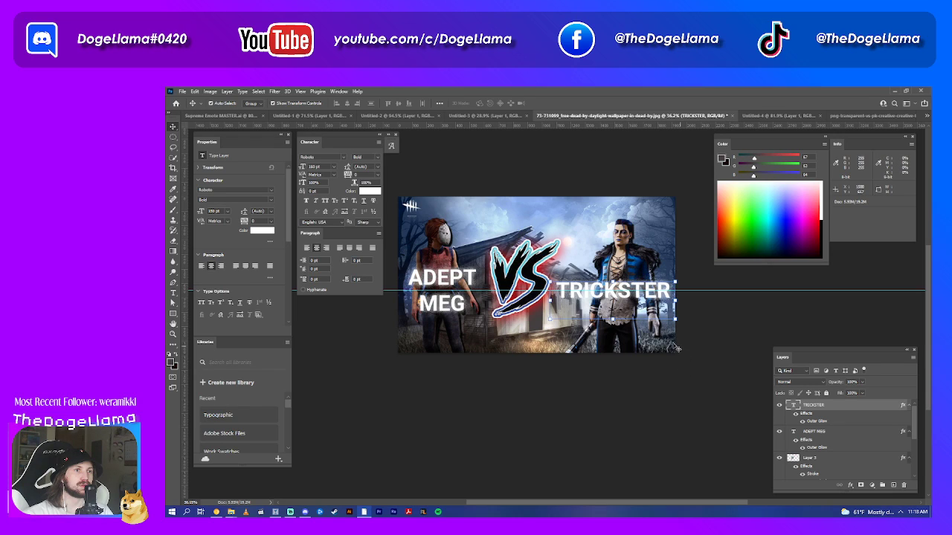
left_click_drag(524, 275, 519, 279)
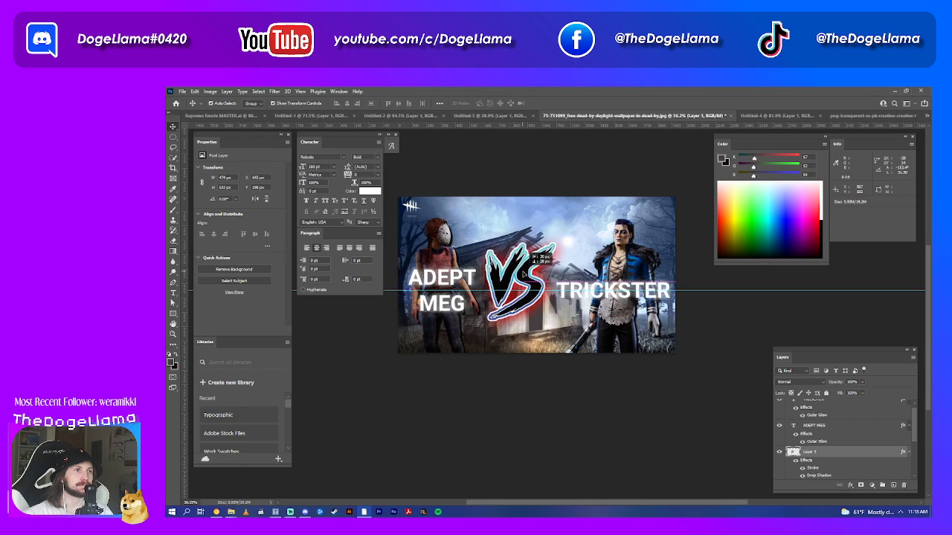
- Scale the VS logo down to about 80% and centre it between the names
key("ctrl+t")
left_click_drag(520, 320, 521, 312)
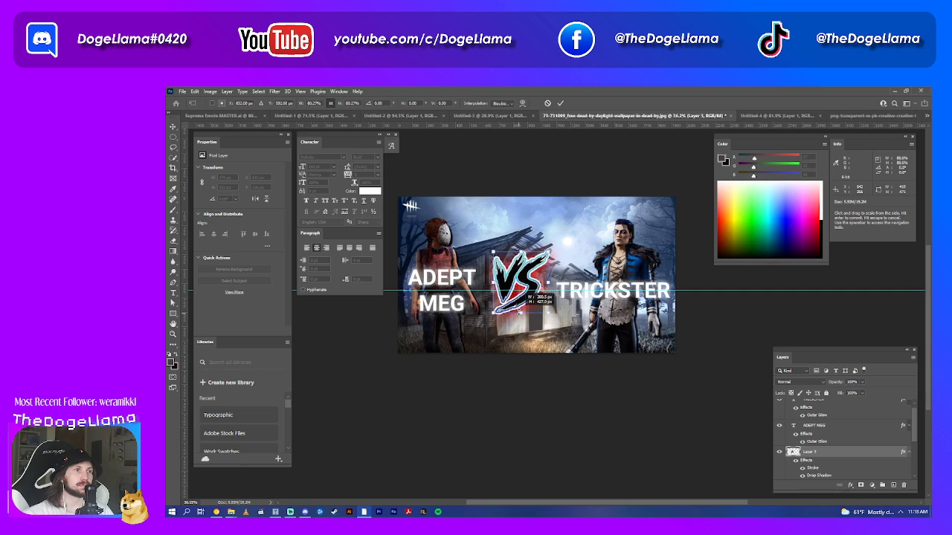
left_click_drag(520, 262, 523, 265)
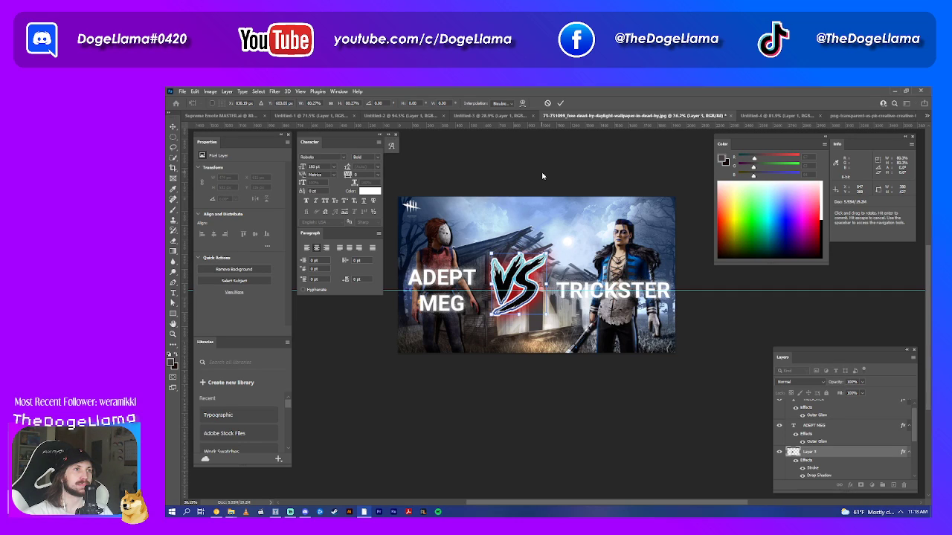
left_click(561, 104)
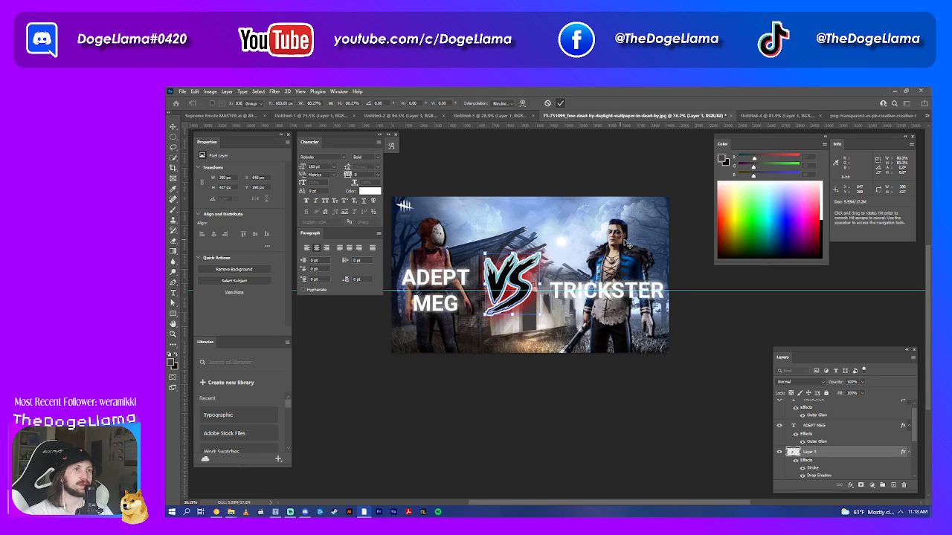
scroll(520, 275, "right", 2)
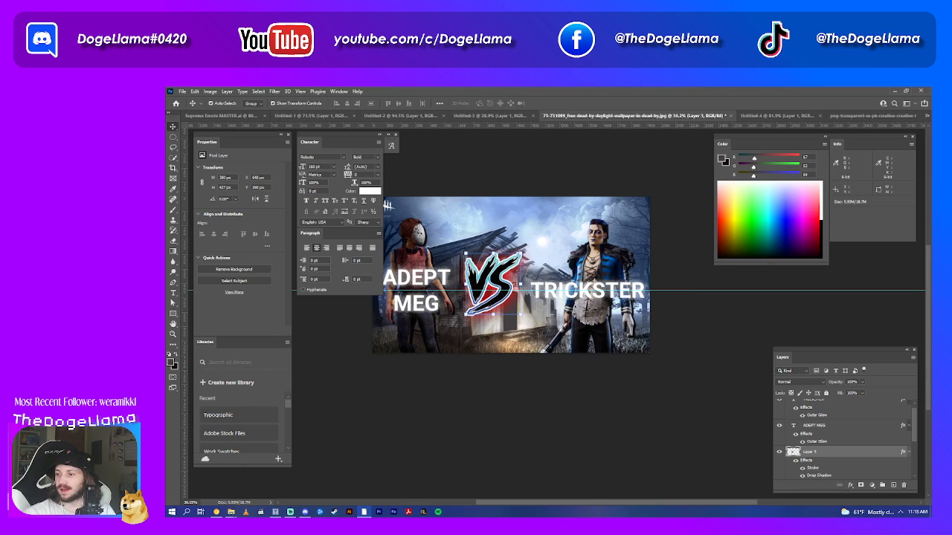
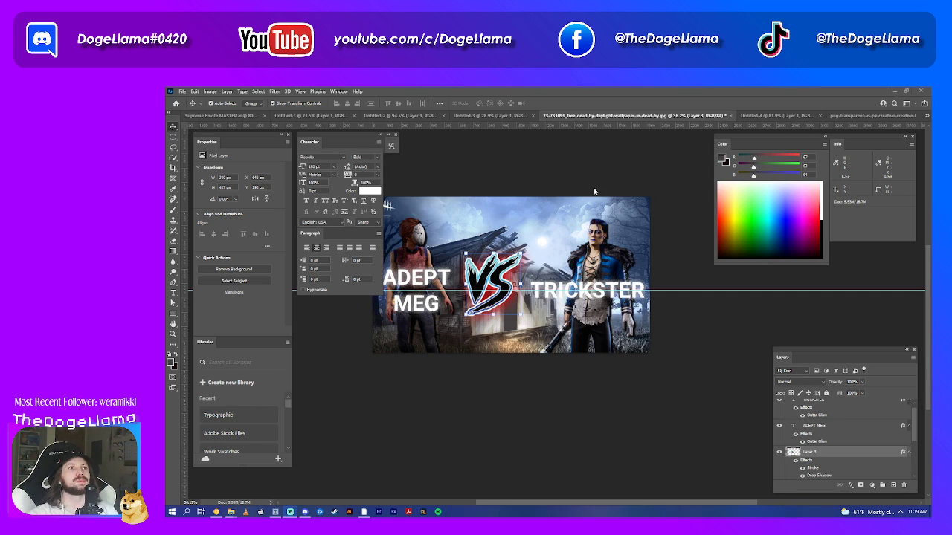
- Nudge the TRICKSTER title slightly to the left
scroll(641, 279, "left", 2)
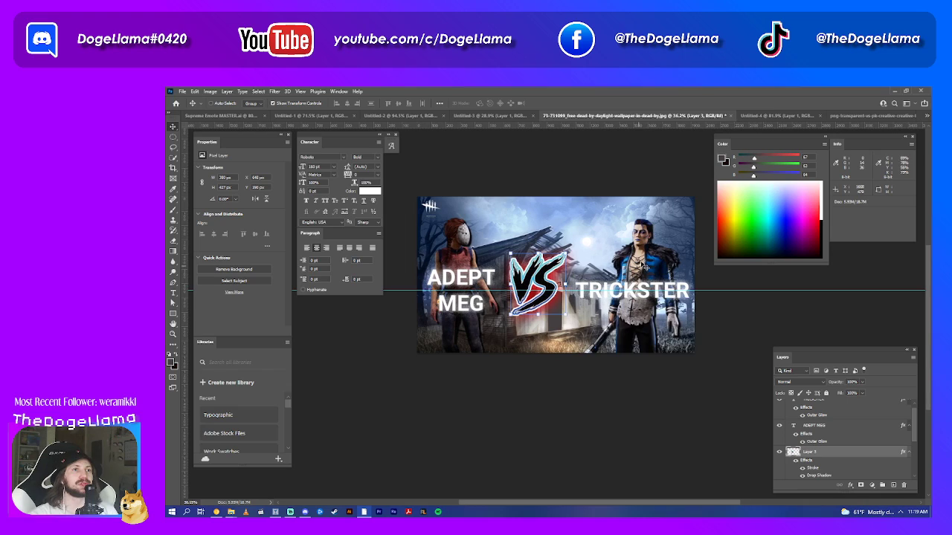
scroll(647, 260, "up", 1)
scroll(649, 256, "up", 2)
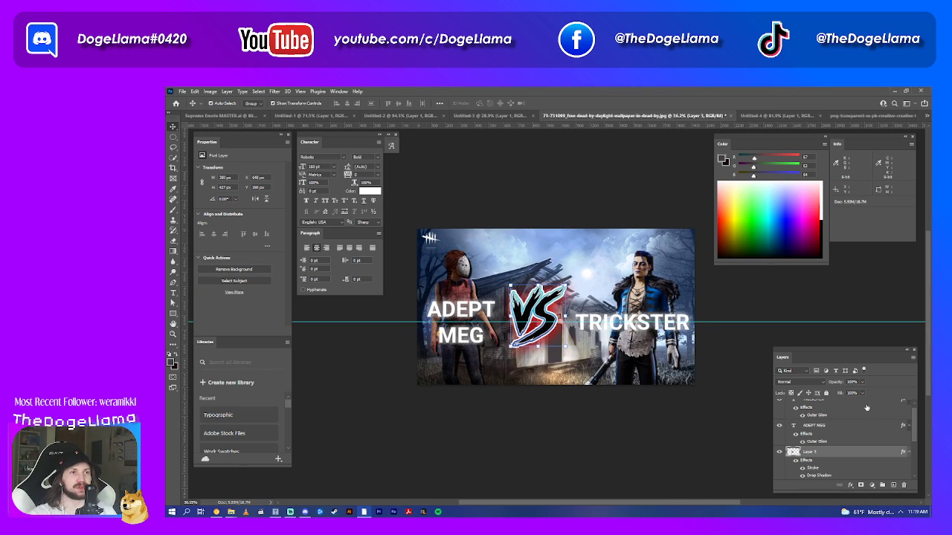
key("ctrl")
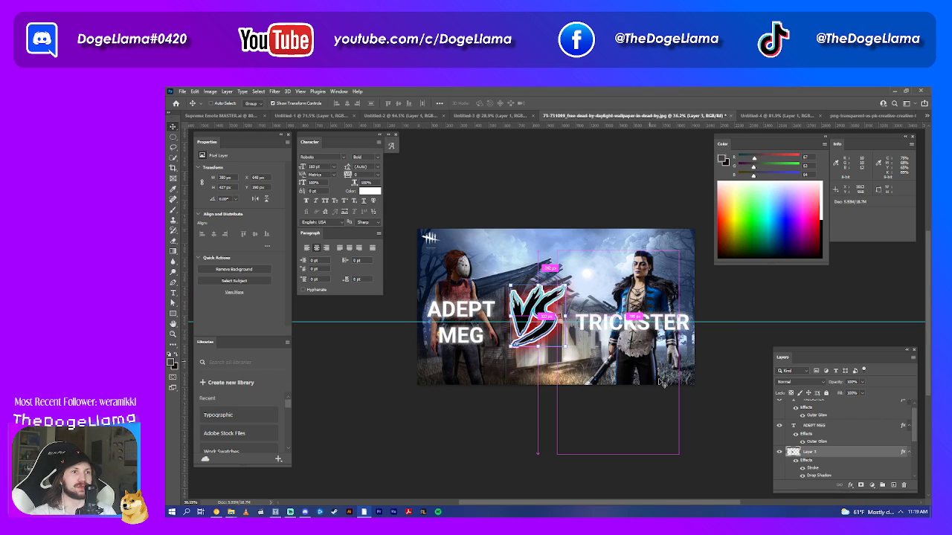
scroll(662, 384, "right", 1)
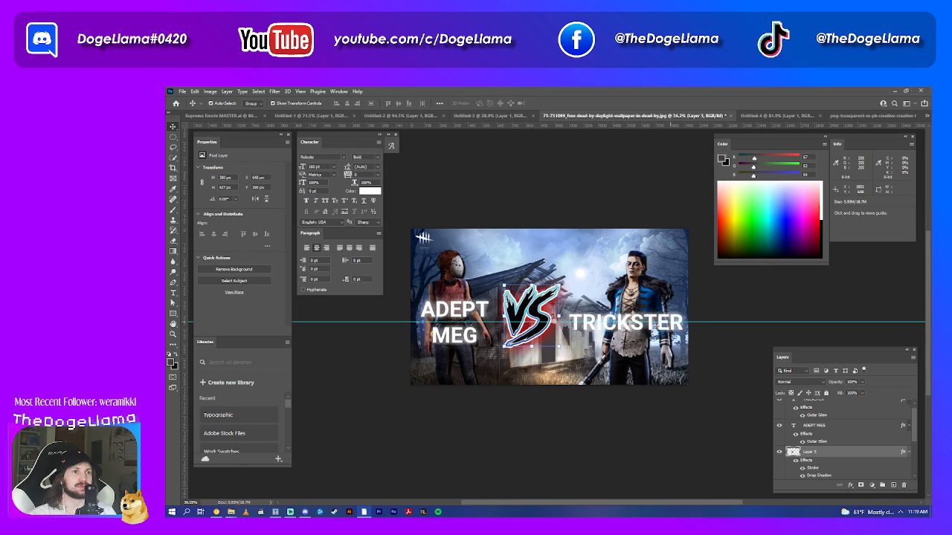
left_click(667, 332)
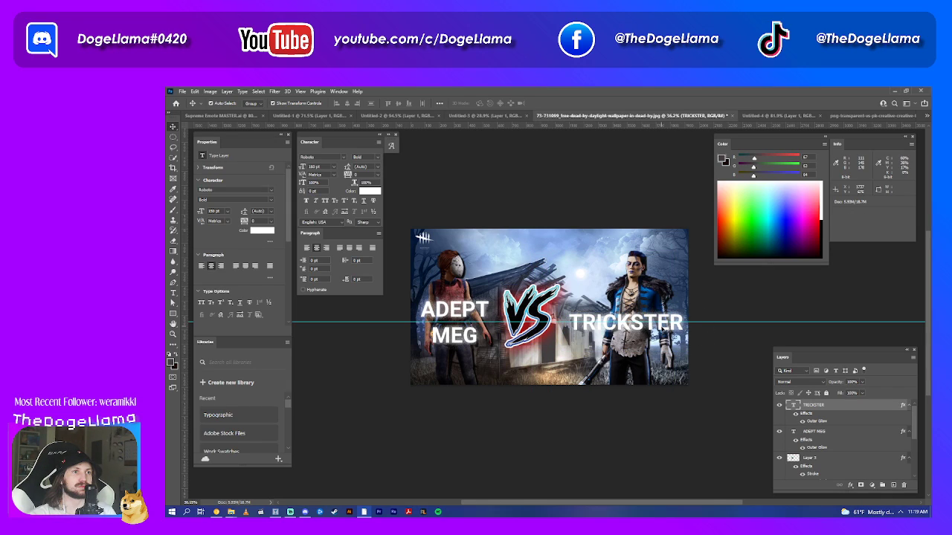
left_click_drag(661, 327, 659, 328)
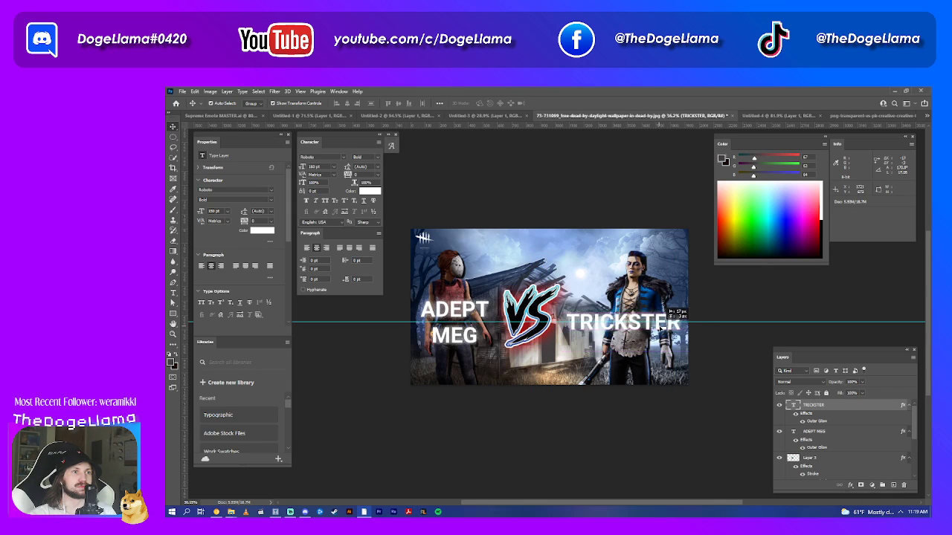
left_click_drag(659, 328, 656, 327)
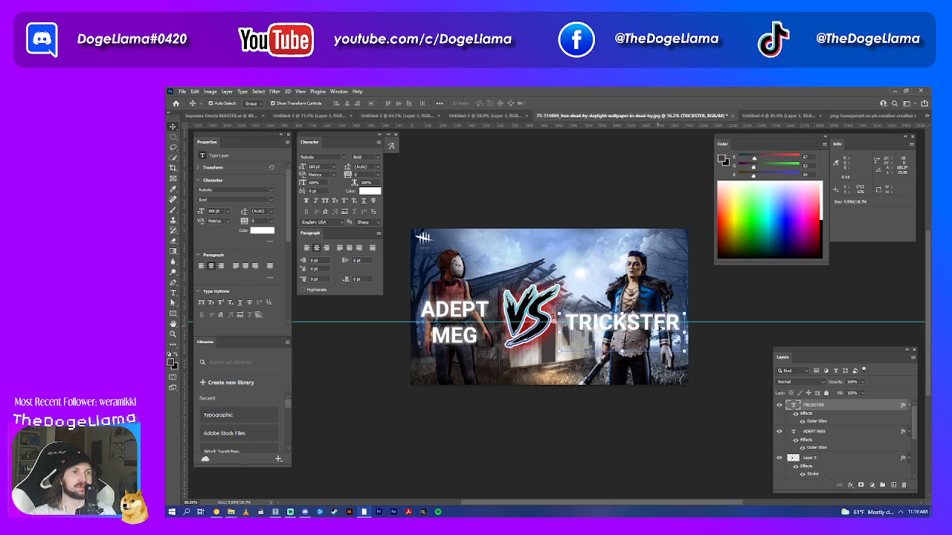
- Move the Trickster character further left and reposition the Meg character
left_click_drag(657, 287, 636, 286)
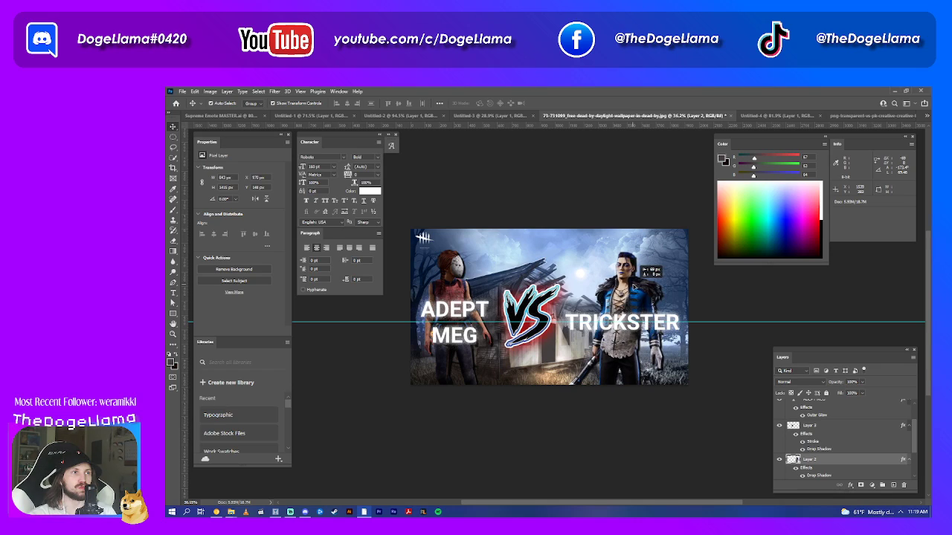
left_click_drag(636, 287, 622, 286)
left_click_drag(432, 292, 451, 281)
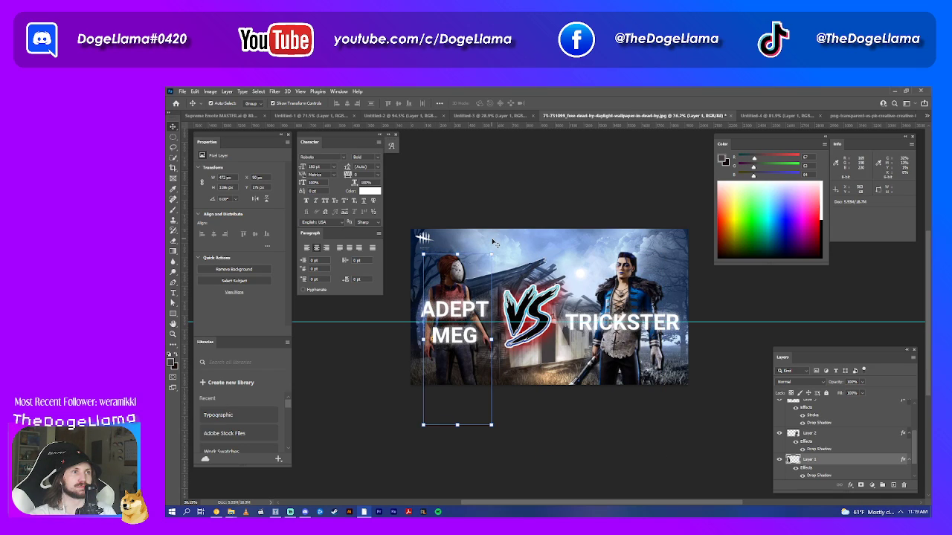
scroll(474, 251, "up", 3)
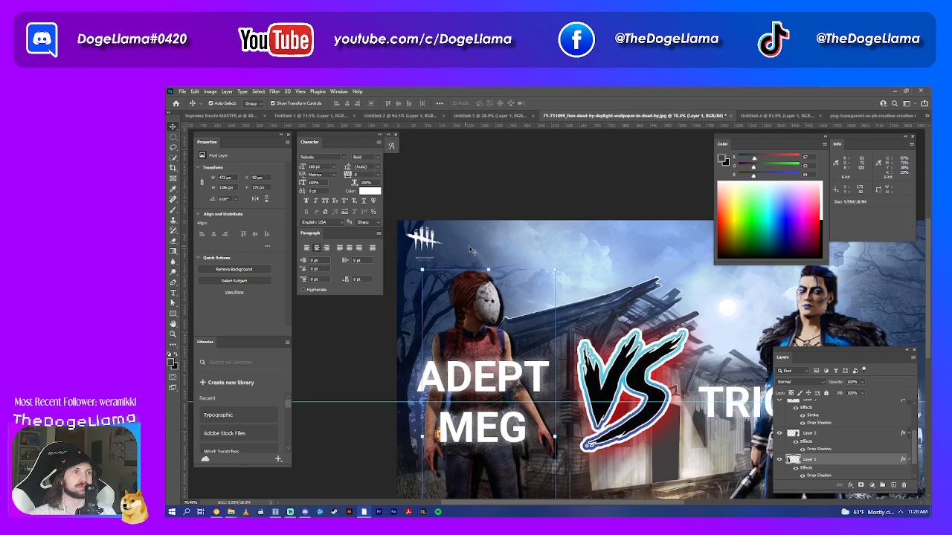
scroll(471, 245, "down", 1)
scroll(472, 245, "down", 1)
scroll(471, 245, "down", 2)
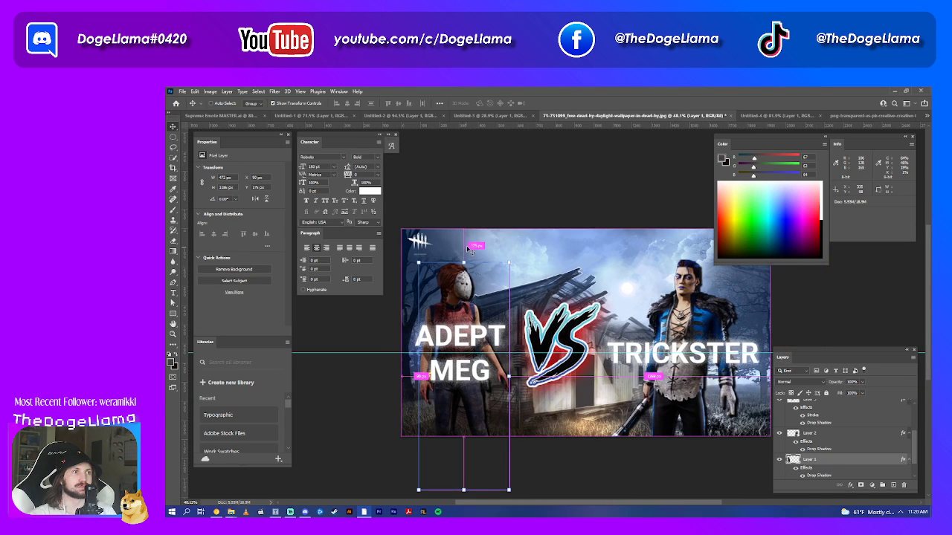
scroll(565, 257, "right", 2)
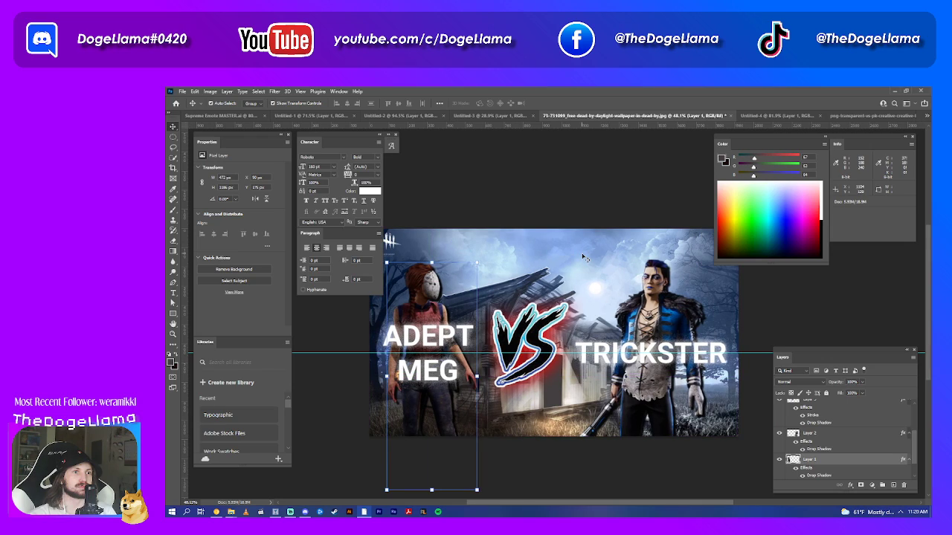
scroll(584, 257, "down", 1)
- Place the VS logo between the two titles, then deselect it
left_click(536, 324)
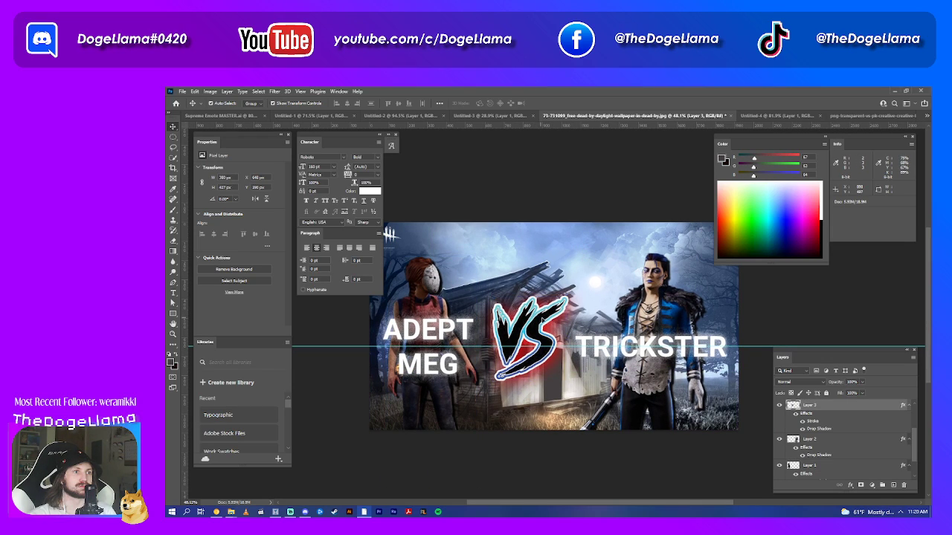
left_click_drag(546, 313, 546, 319)
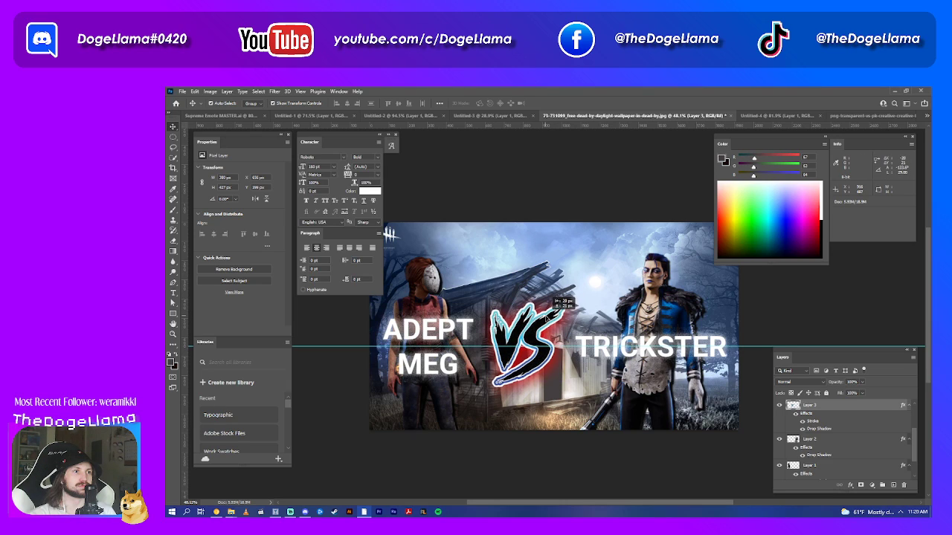
left_click_drag(545, 319, 556, 305)
scroll(565, 301, "down", 2)
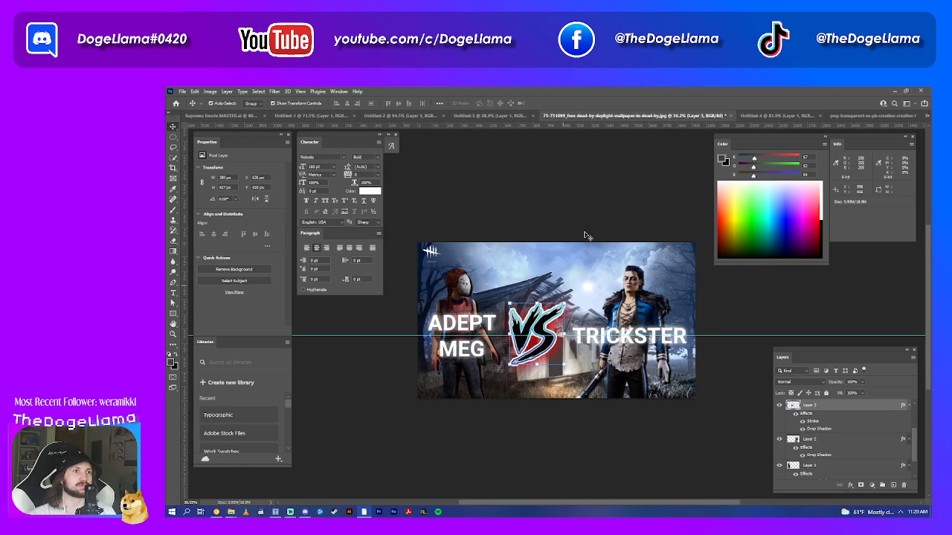
left_click(584, 229)
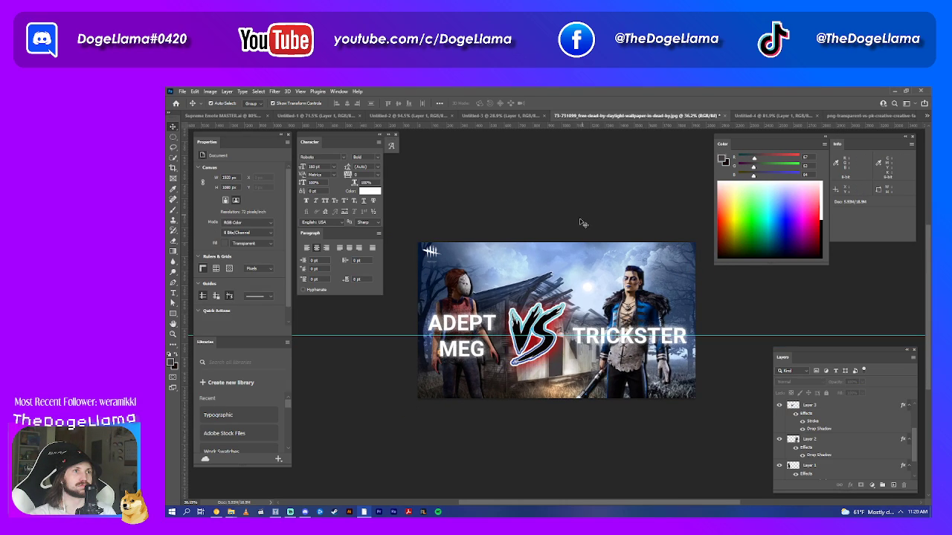
- Open Export As and set the JPG quality to Excellent
left_click(182, 91)
mouse_move(192, 239)
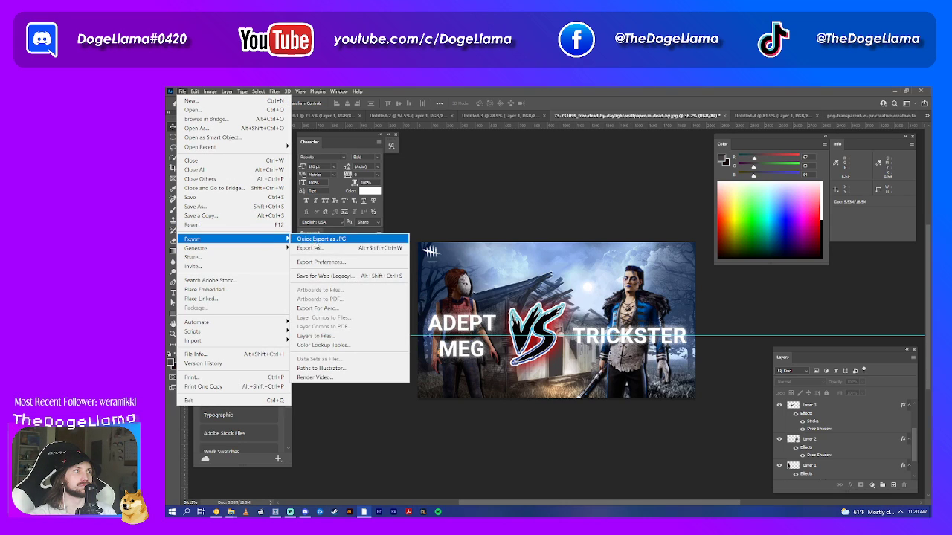
left_click(318, 248)
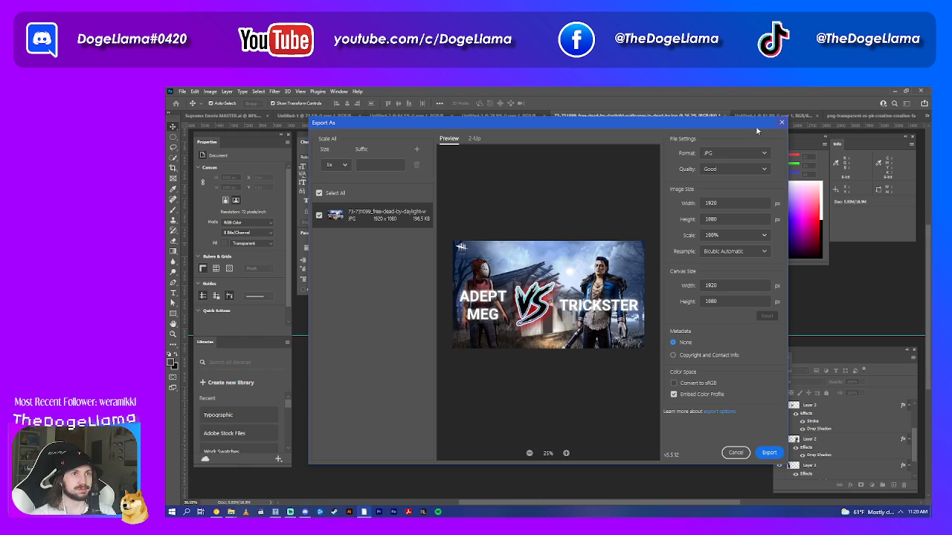
left_click(759, 168)
left_click(719, 264)
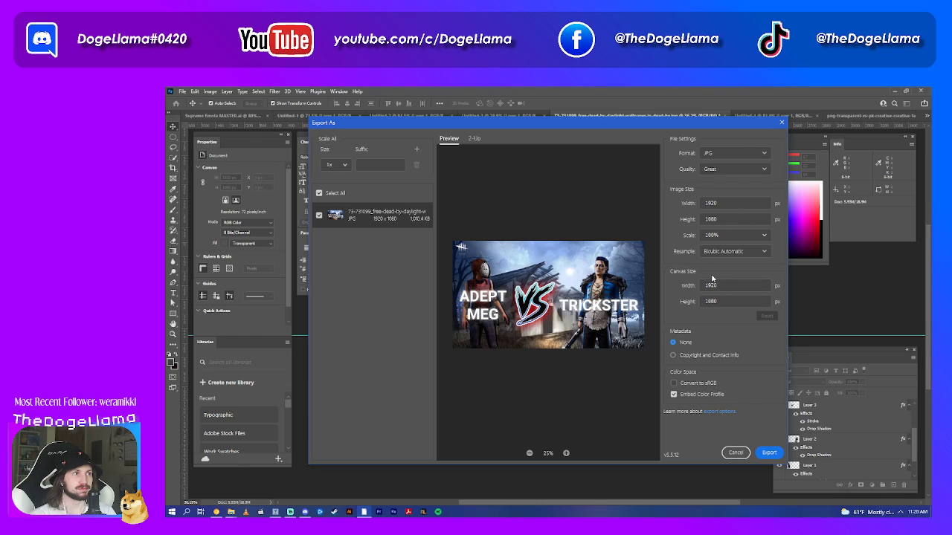
left_click(733, 169)
left_click(718, 247)
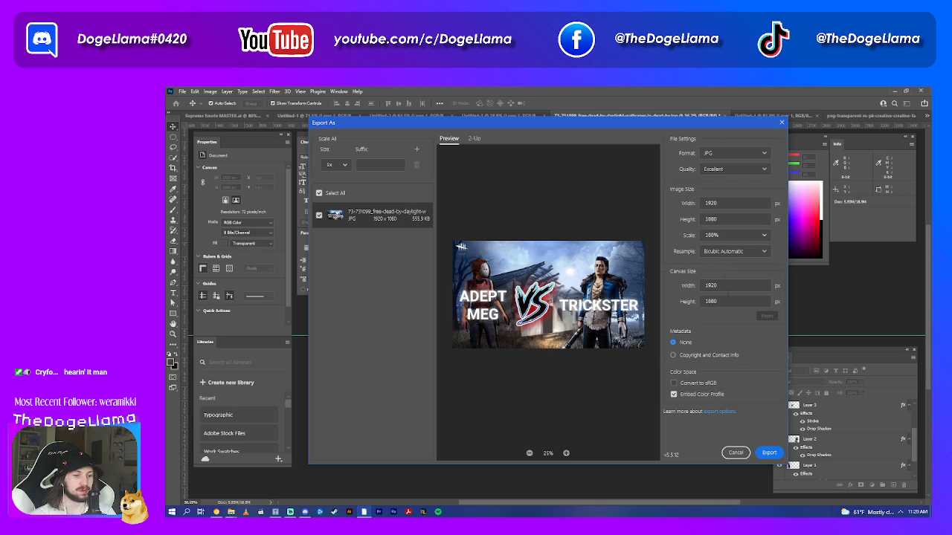
- Export the JPG as 'Dead by Daylight Adept Meg Thumbnail' in Pictures
left_click(768, 452)
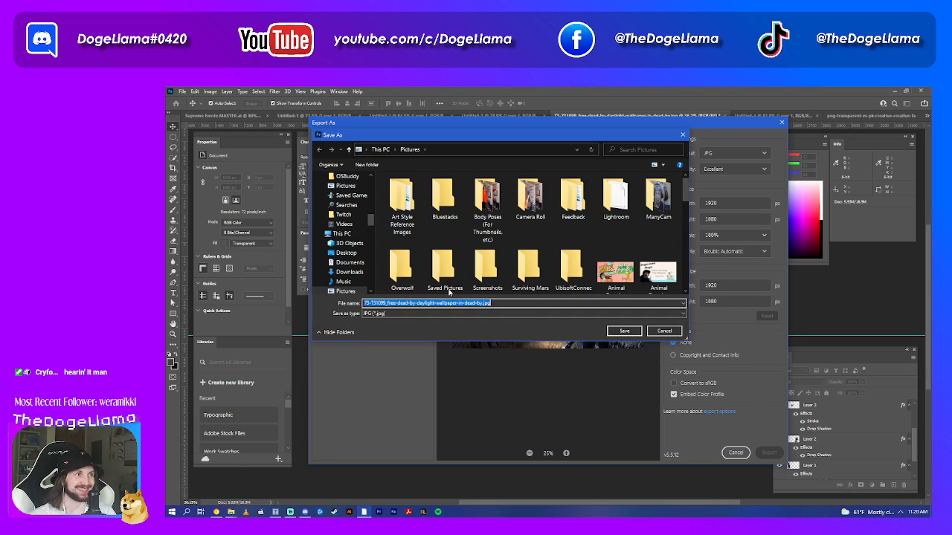
scroll(445, 271, "down", 2)
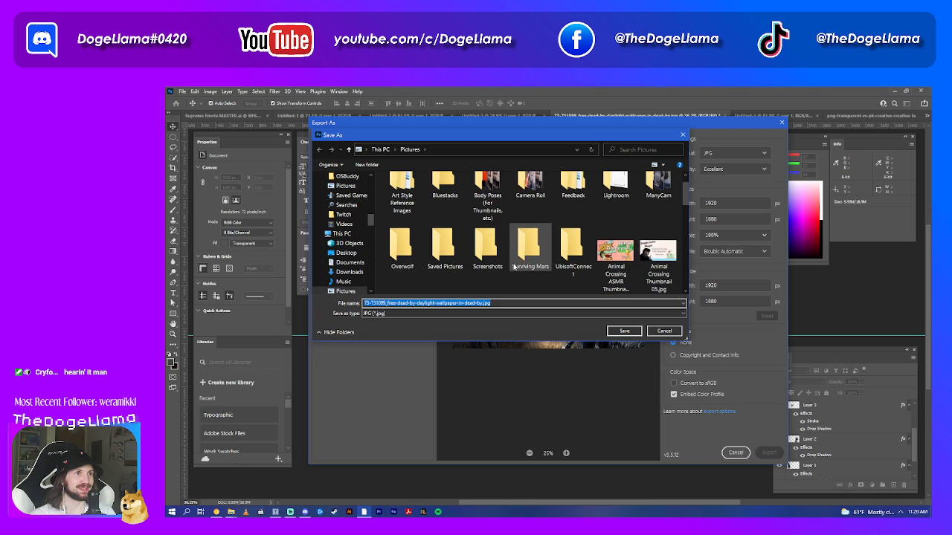
scroll(483, 270, "down", 3)
scroll(536, 267, "down", 3)
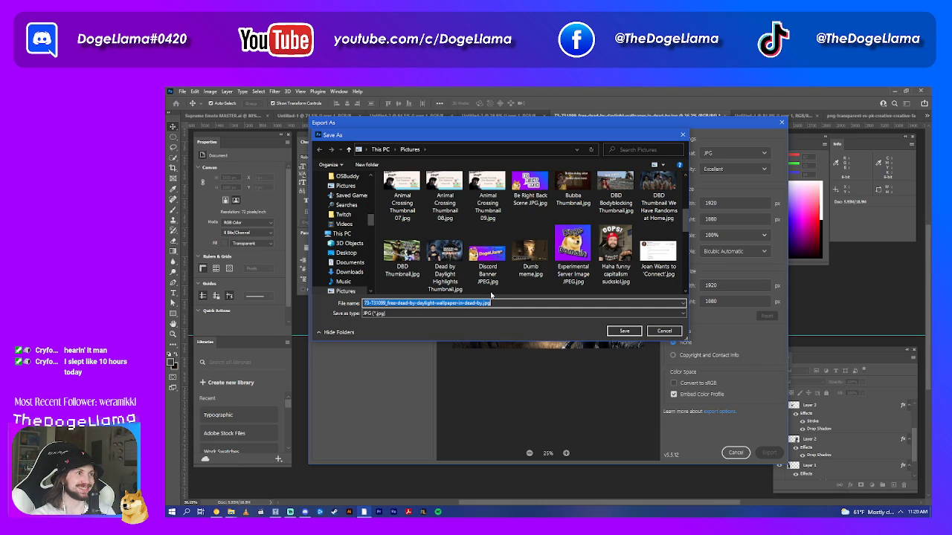
type("Dead")
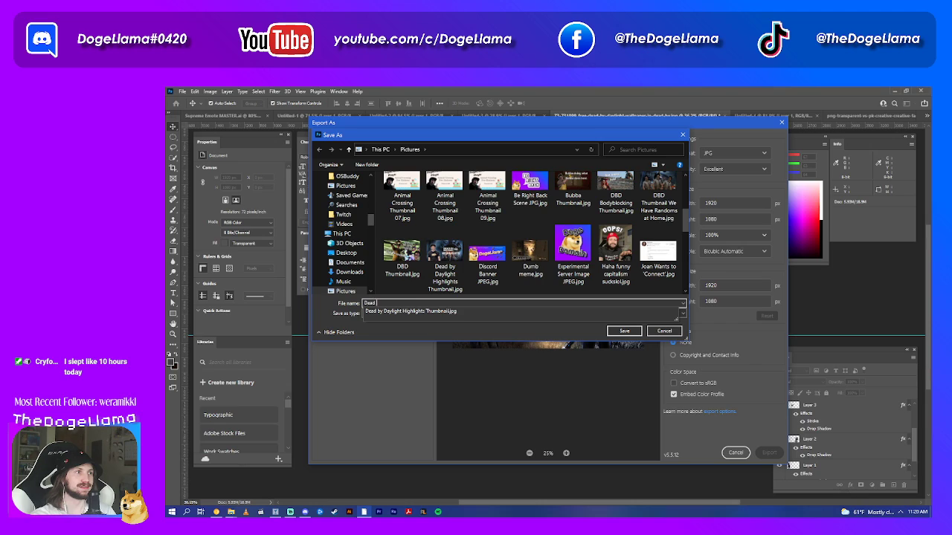
type(" by Dayl")
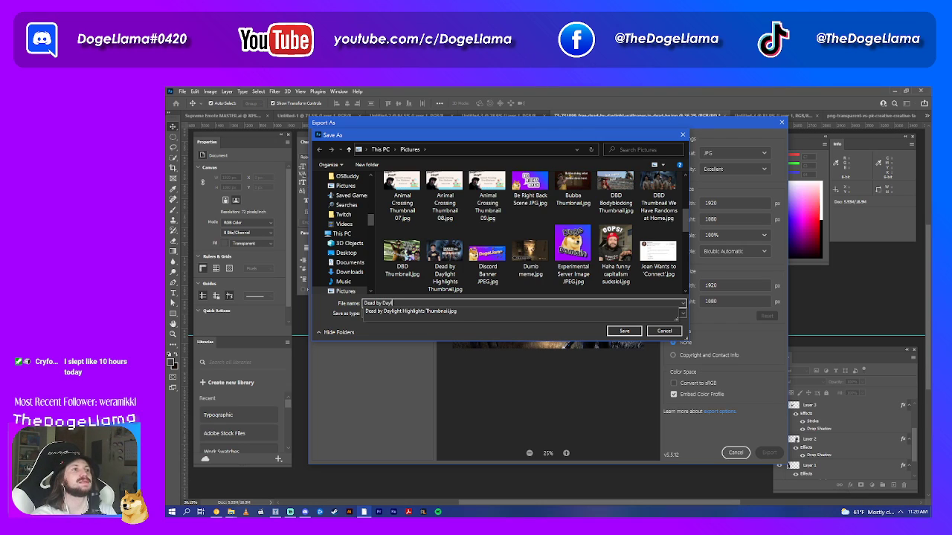
type("ight")
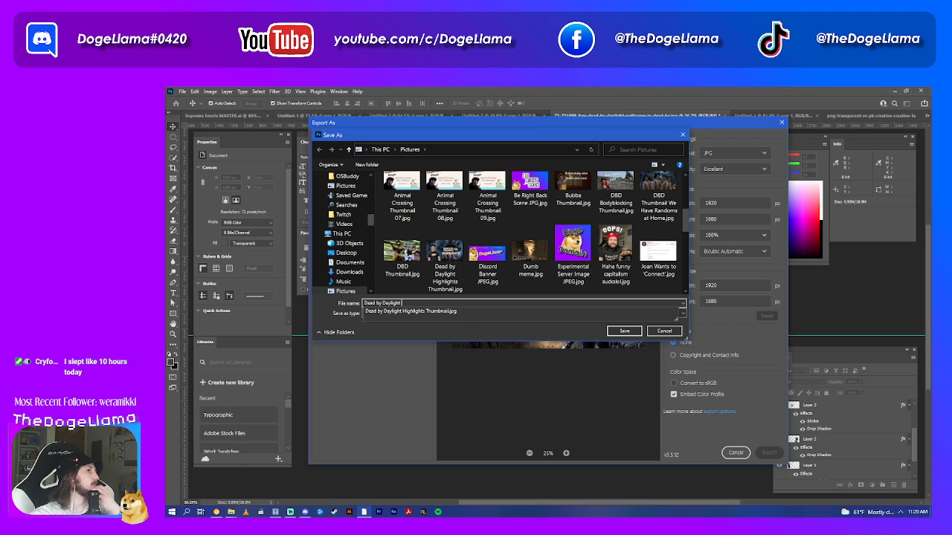
type(" Ad")
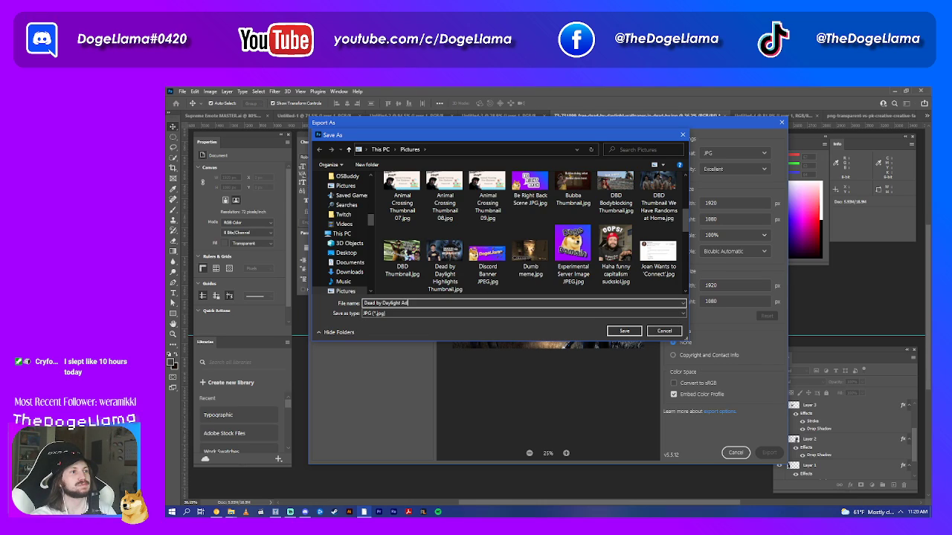
type("spt")
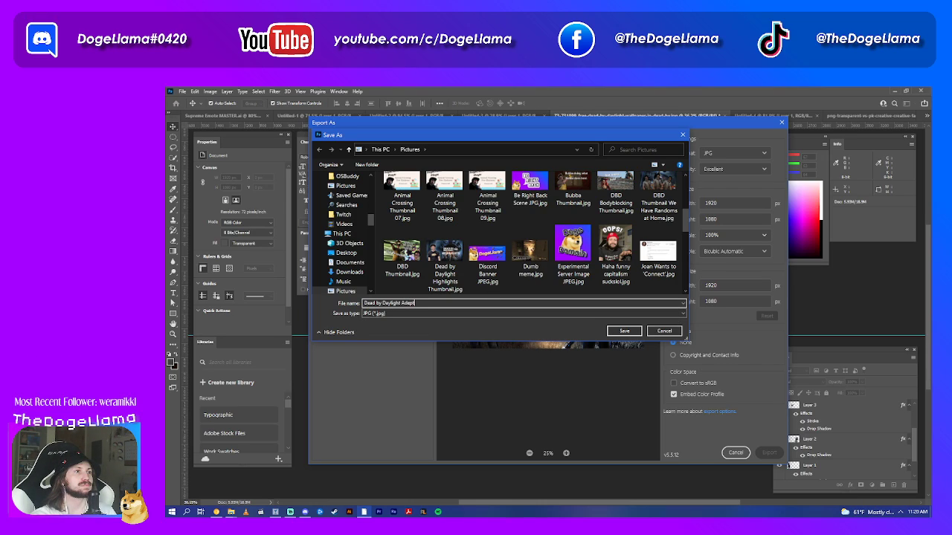
type("egTh")
type("umbnail")
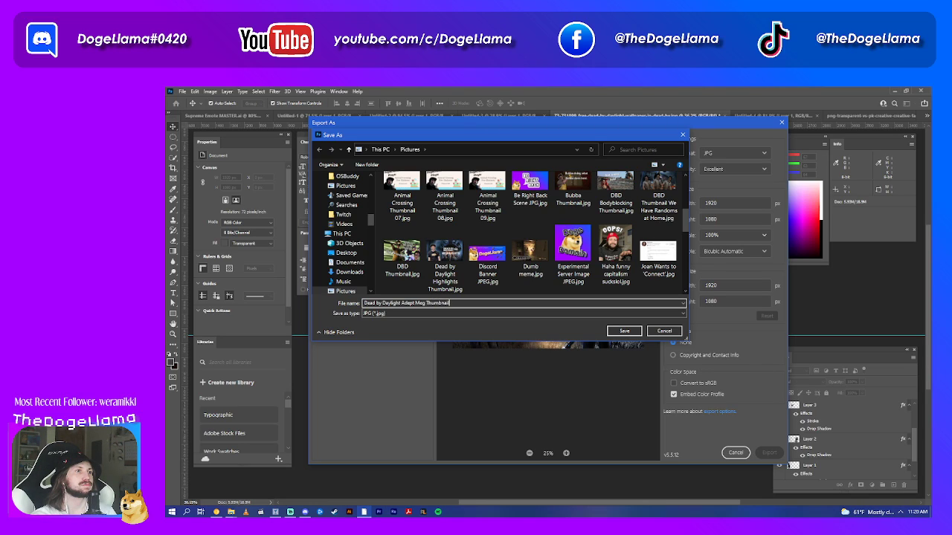
key("Return")
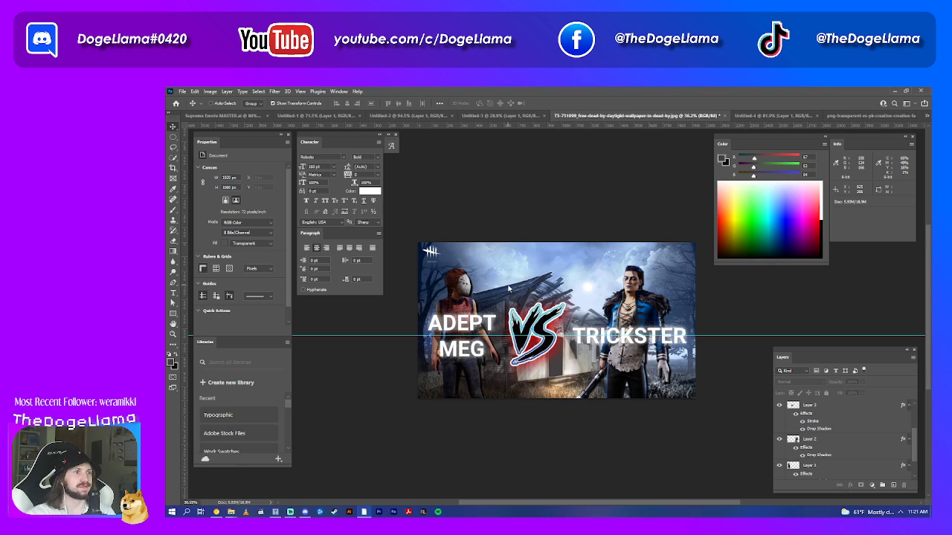
- Save the working PSD as 'DBD Adept Challenge Template MASTER.psd' in Documents
key("ctrl+shift+s")
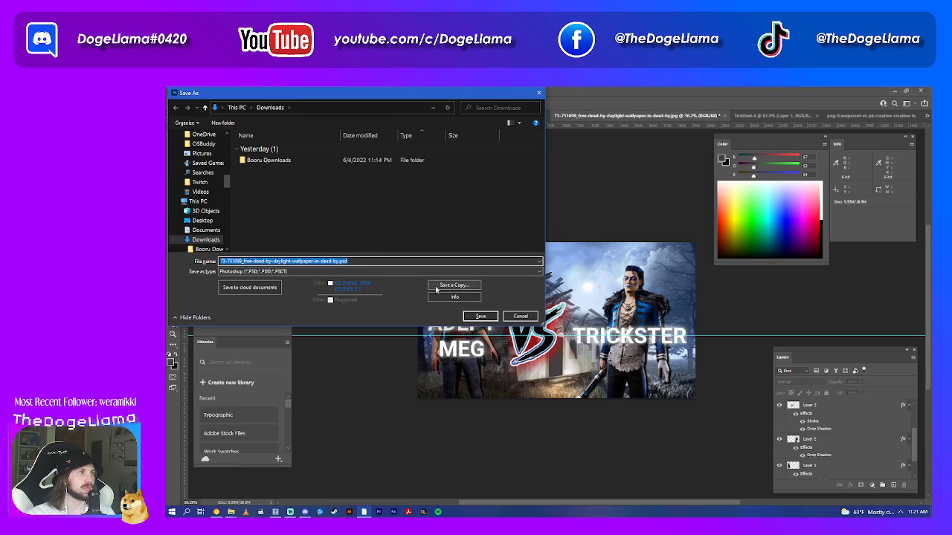
left_click(204, 231)
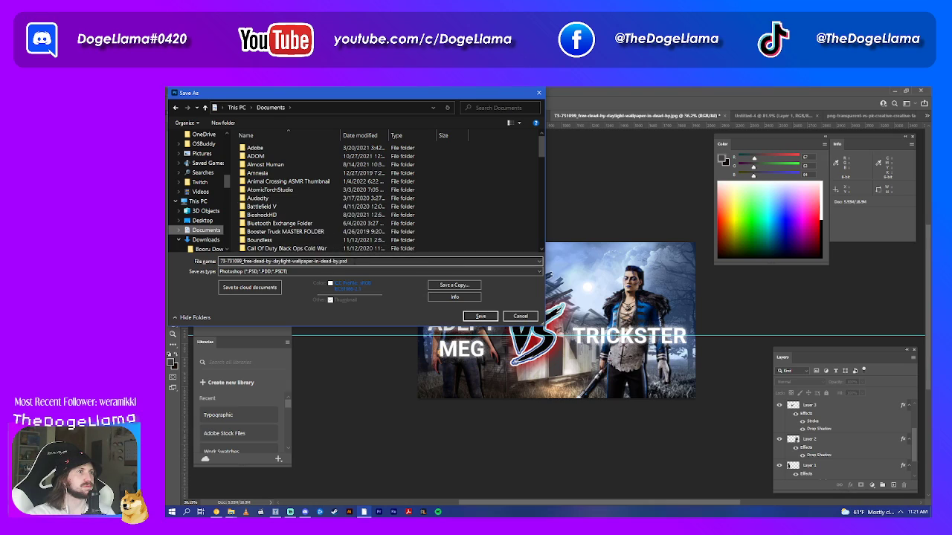
double_click(349, 261)
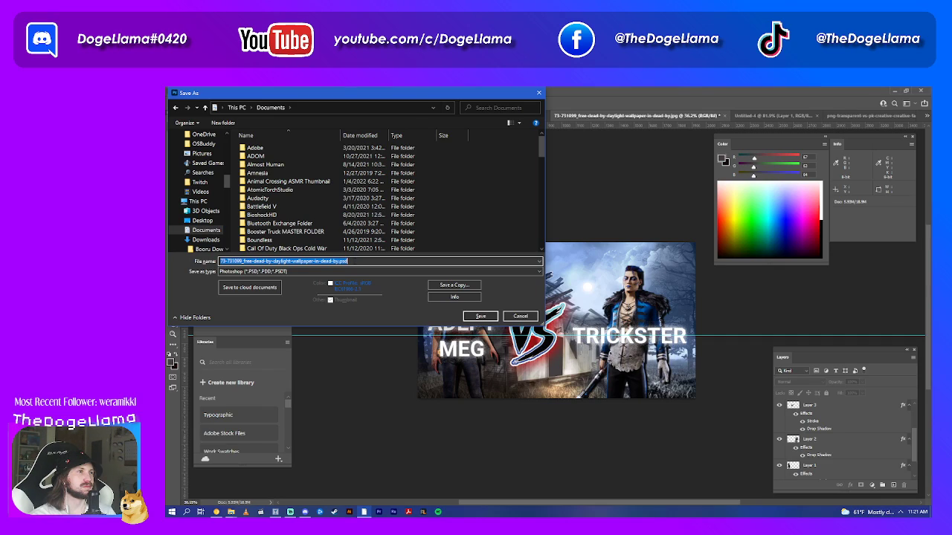
type("DBD ")
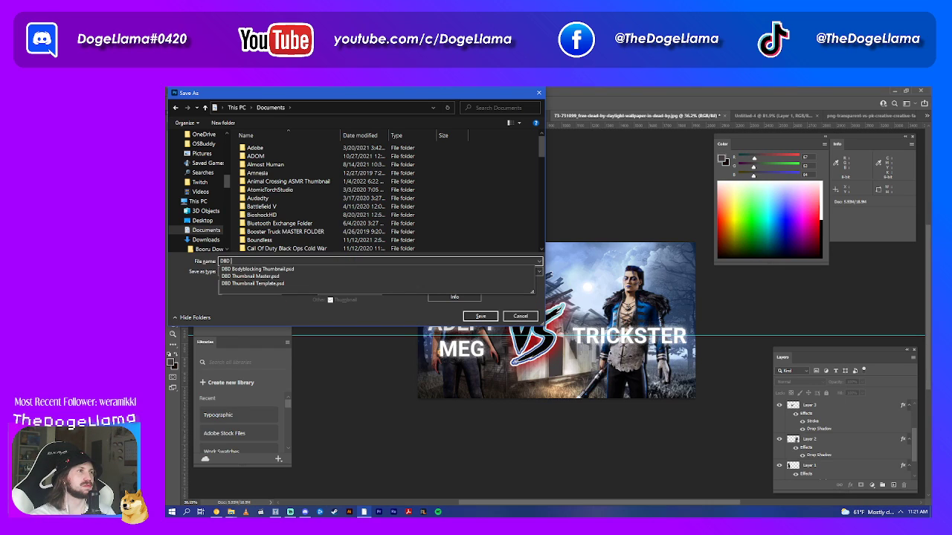
type("Adept")
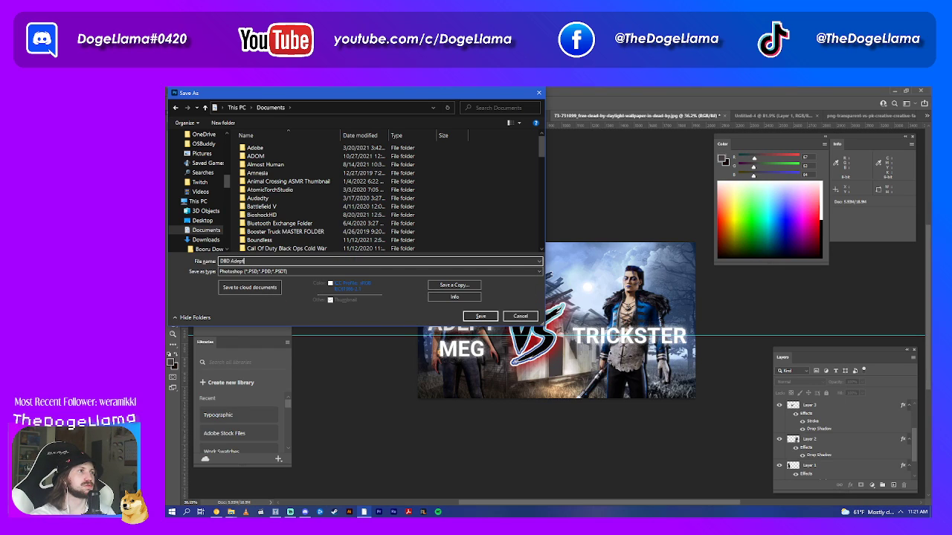
type(" Challenge Tem")
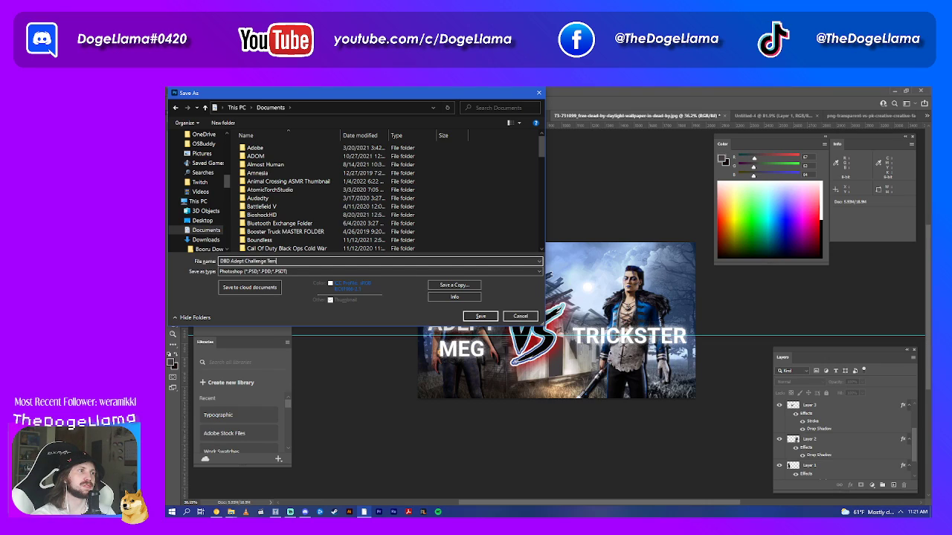
type("te MASTER")
key("Return")
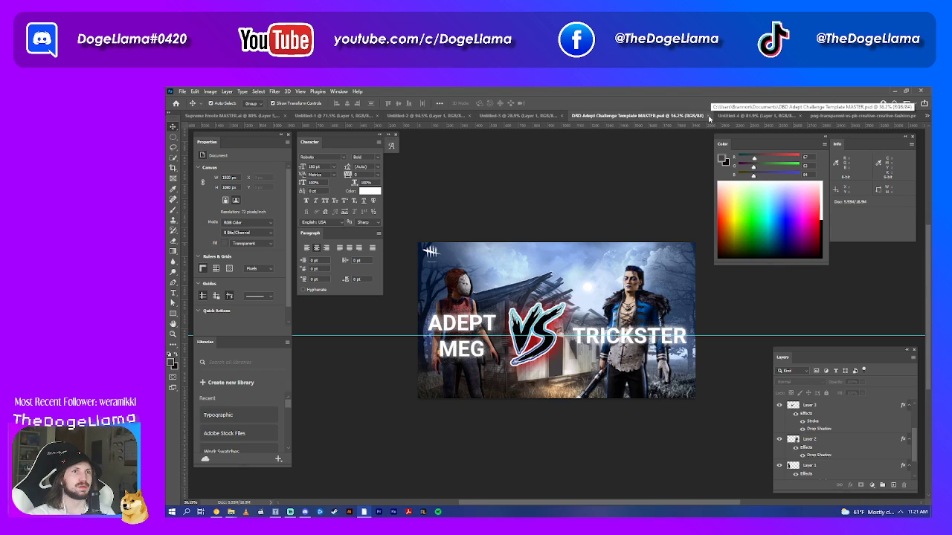
- Close the thumbnail, Trickster, VS logo, untitled and Meg documents, discarding all changes
left_click(710, 117)
left_click(680, 119)
left_click(556, 245)
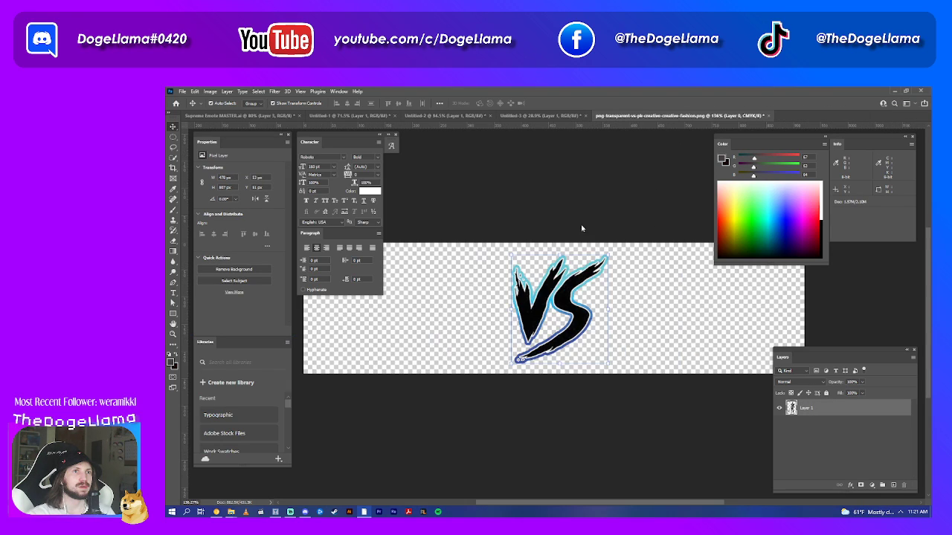
left_click(769, 117)
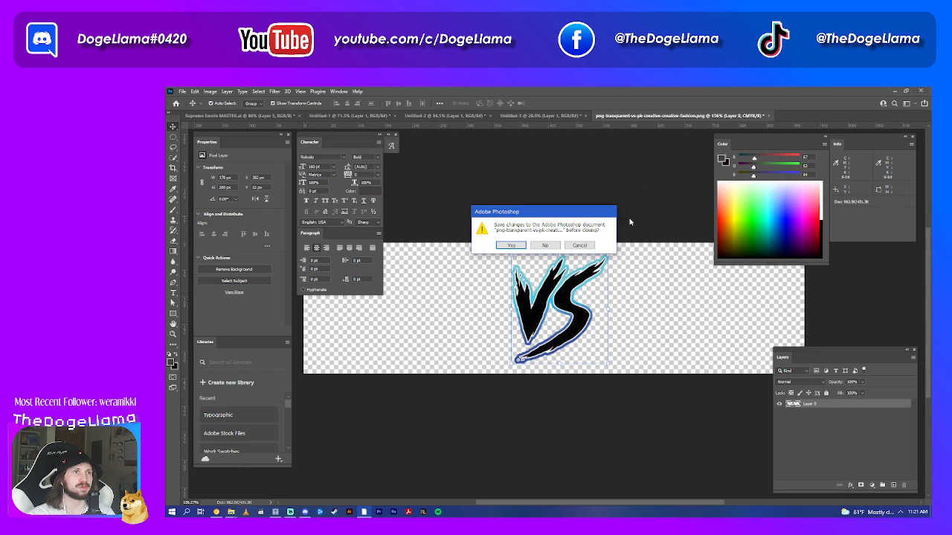
left_click(545, 245)
left_click(588, 117)
left_click(557, 248)
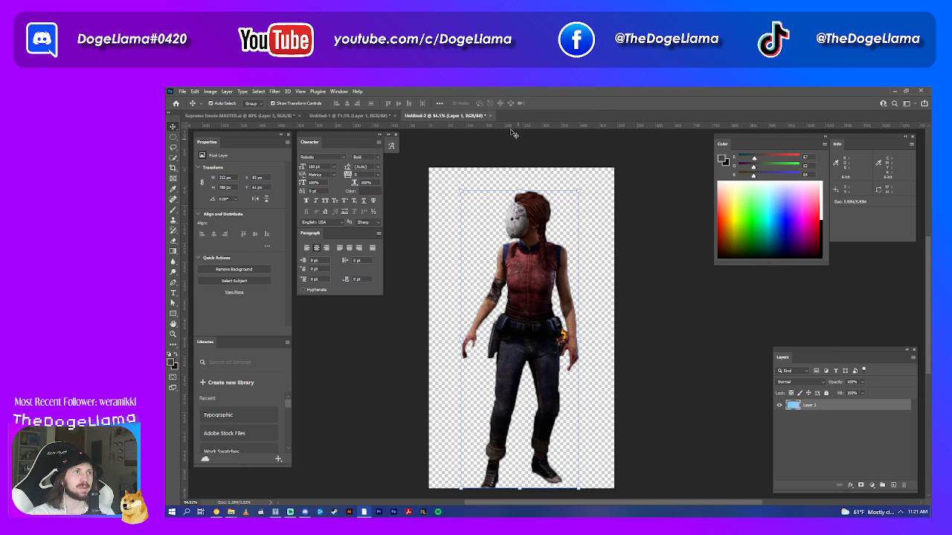
left_click(491, 116)
left_click(556, 247)
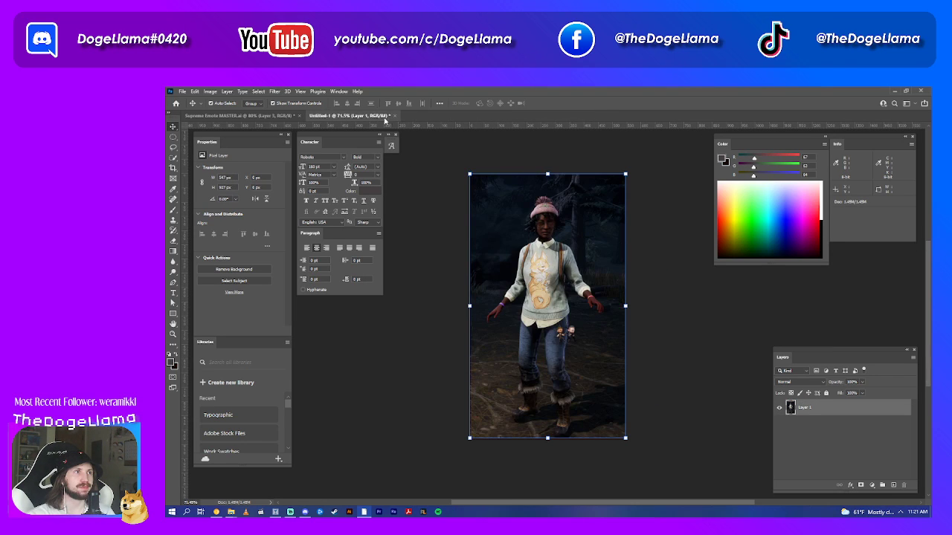
- Close the beanie reference without saving and zoom in on the dragon's face
left_click(393, 117)
left_click(556, 247)
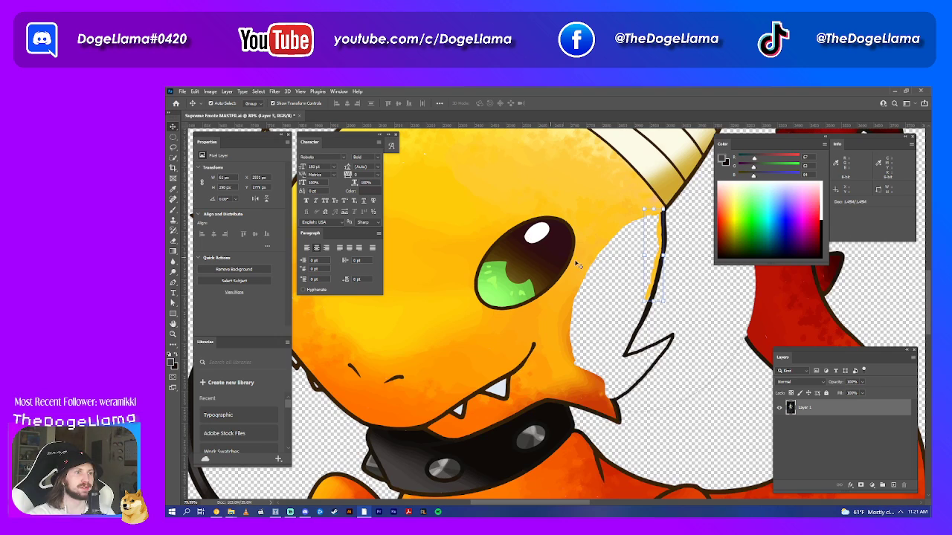
scroll(624, 285, "down", 3)
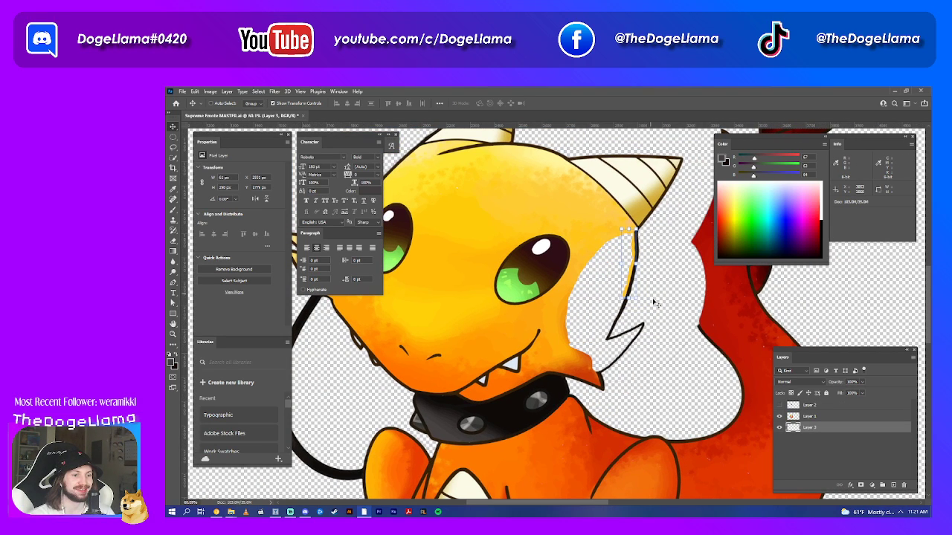
scroll(655, 303, "up", 1)
scroll(655, 303, "up", 2)
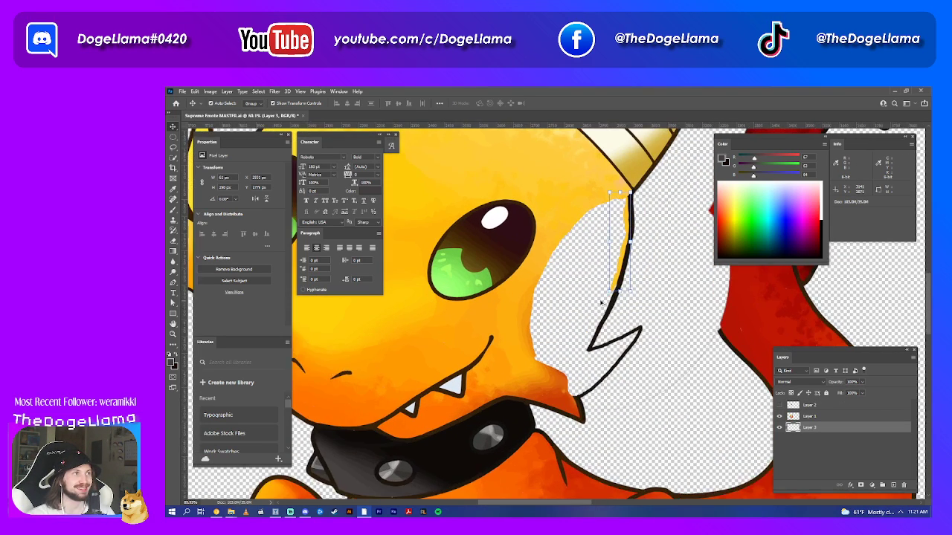
scroll(655, 303, "up", 1)
- Sample the dragon's orange skin from Layer 1 and ready the Brush on Layer 3
left_click(172, 189)
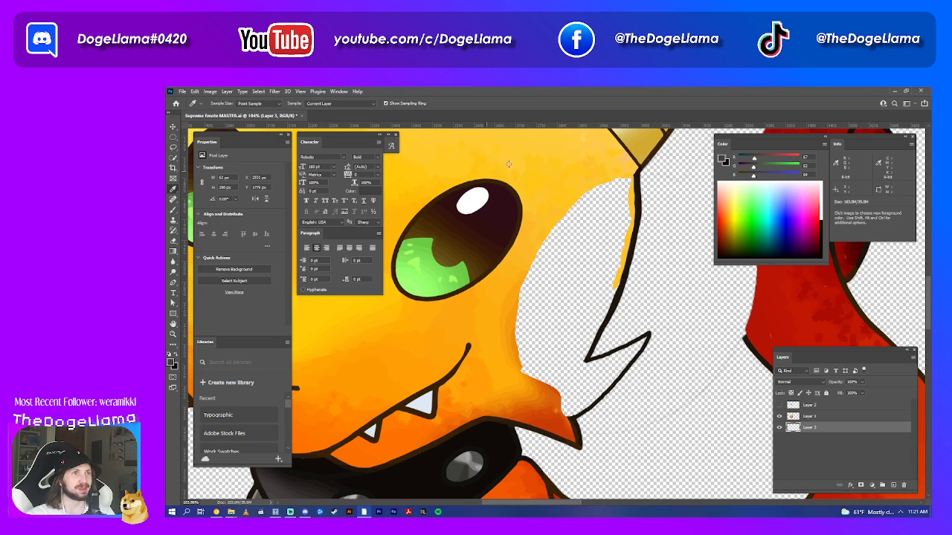
left_click(575, 191)
left_click(579, 185)
left_click(816, 417)
left_click(561, 187)
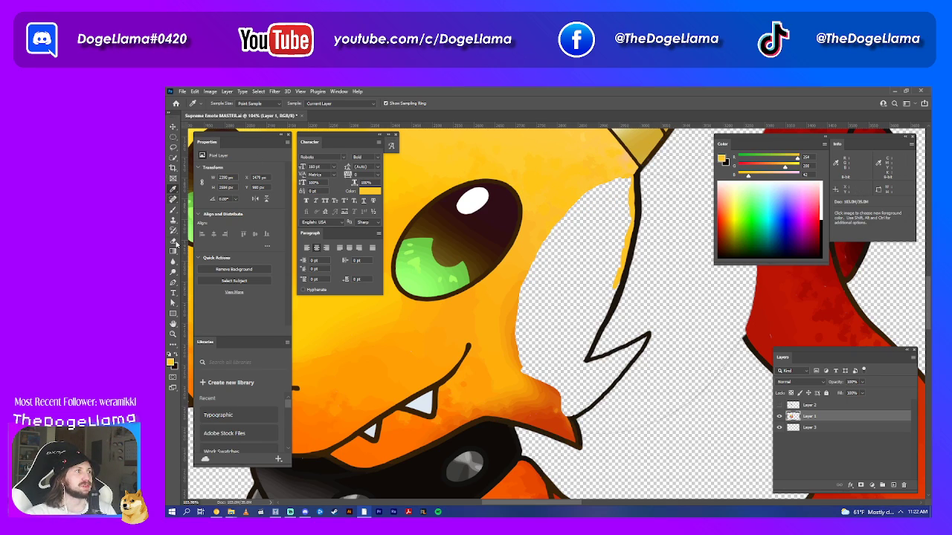
left_click(173, 210)
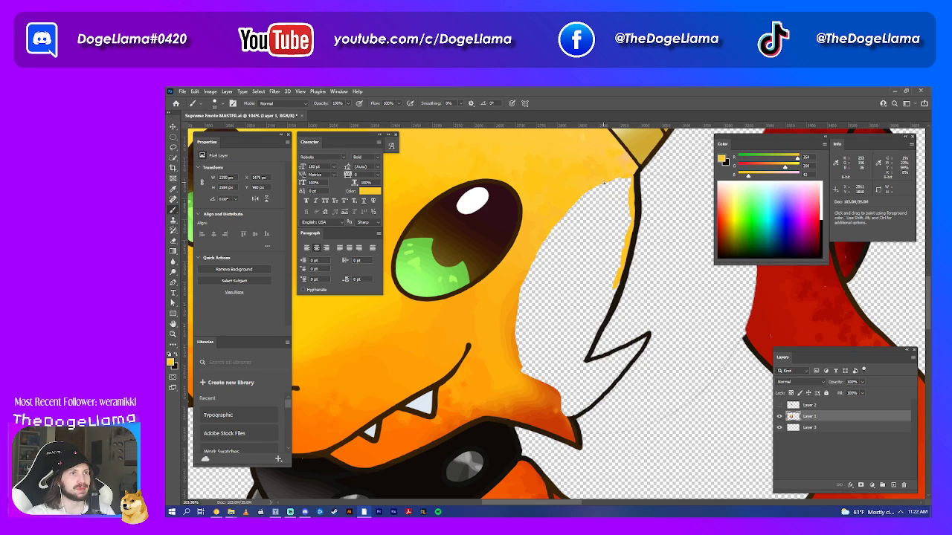
left_click(809, 427)
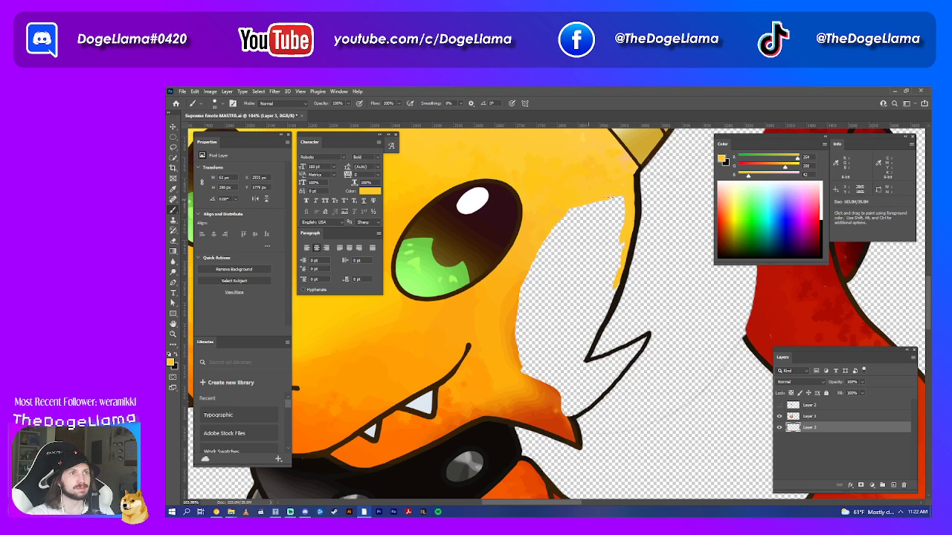
- Paint orange over the white gap beside the eye with a 34 px brush
mouse_move(623, 211)
left_mouse_down()
mouse_move(614, 299)
mouse_move(594, 325)
left_mouse_up()
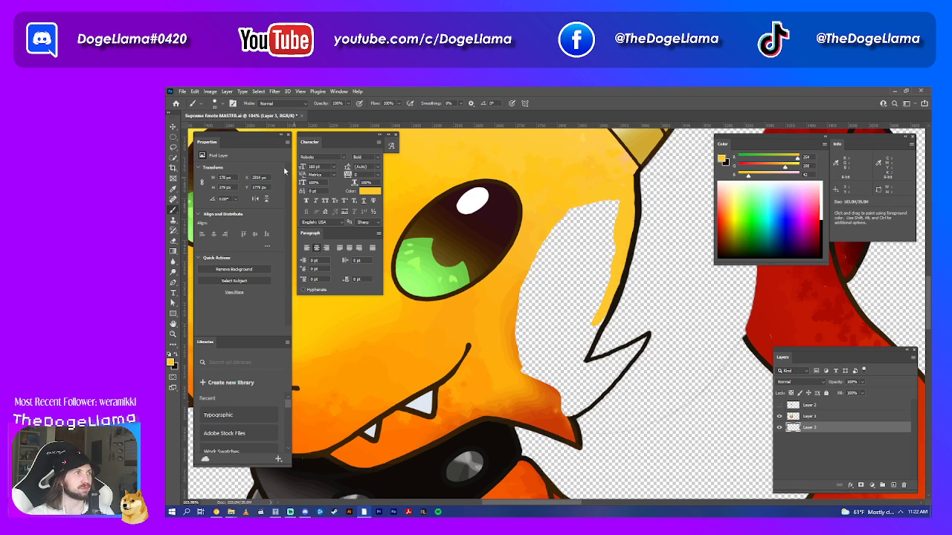
left_click(223, 108)
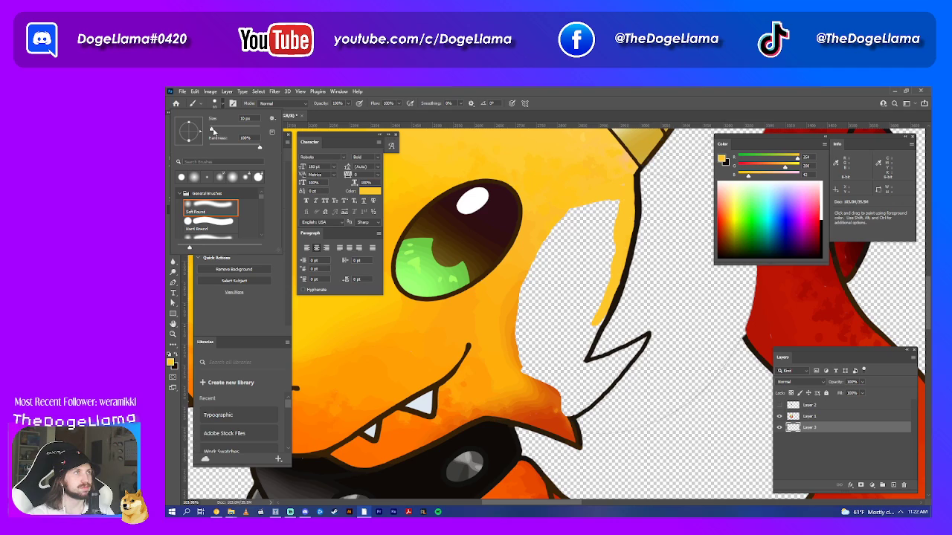
left_click_drag(215, 131, 222, 135)
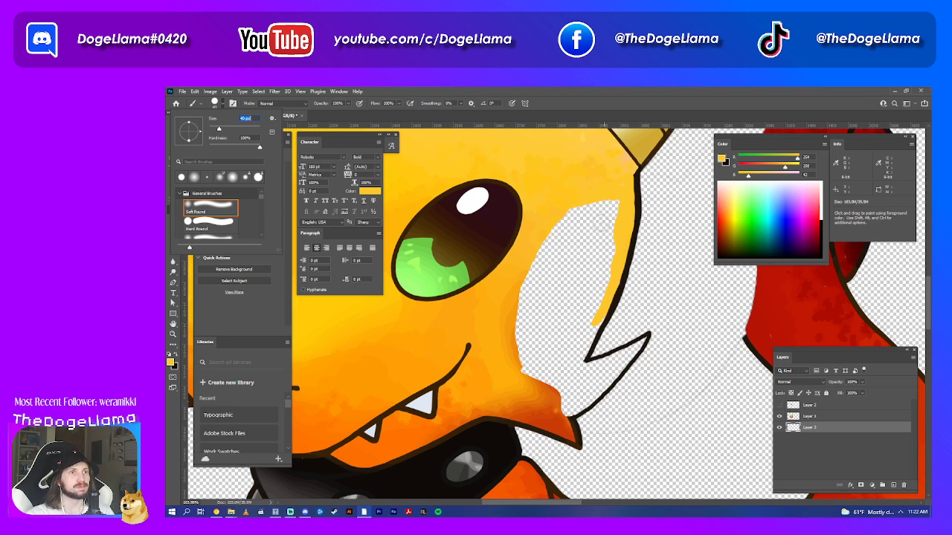
mouse_move(614, 200)
left_mouse_down()
mouse_move(588, 327)
mouse_move(594, 325)
mouse_move(571, 374)
left_mouse_up()
mouse_move(589, 197)
left_mouse_down()
mouse_move(598, 264)
mouse_move(563, 228)
mouse_move(542, 255)
mouse_move(583, 266)
mouse_move(522, 274)
mouse_move(529, 281)
left_mouse_up()
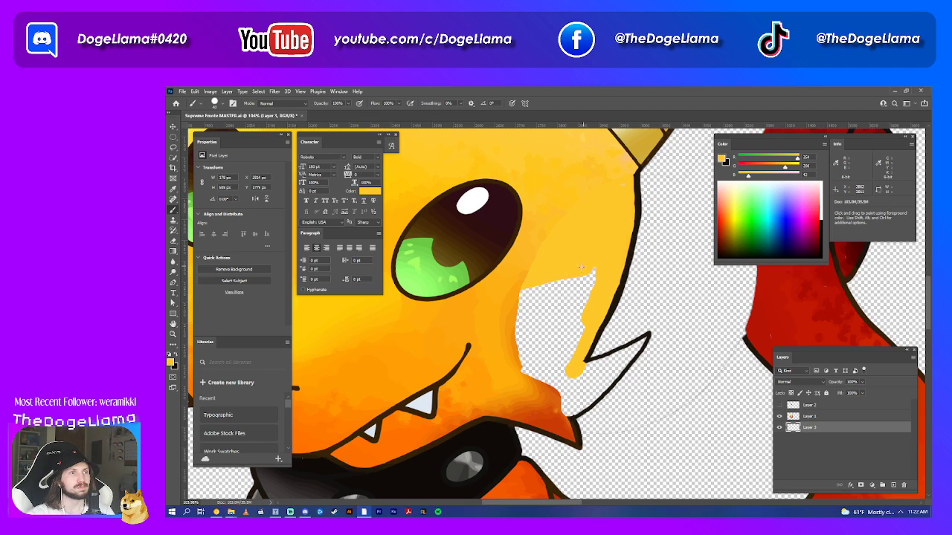
mouse_move(582, 267)
left_mouse_down()
mouse_move(578, 335)
mouse_move(562, 291)
mouse_move(572, 370)
mouse_move(565, 353)
left_mouse_up()
mouse_move(554, 319)
left_mouse_down()
mouse_move(520, 284)
mouse_move(541, 327)
mouse_move(534, 343)
mouse_move(549, 350)
mouse_move(525, 367)
mouse_move(556, 351)
mouse_move(543, 372)
mouse_move(558, 382)
mouse_move(571, 373)
mouse_move(567, 410)
mouse_move(598, 377)
mouse_move(577, 380)
mouse_move(623, 351)
mouse_move(594, 394)
left_mouse_up()
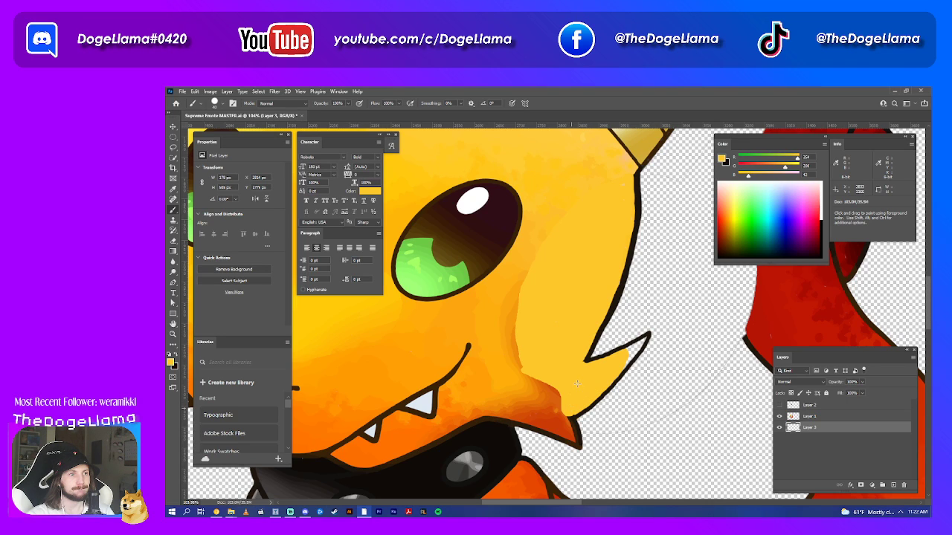
scroll(578, 346, "down", 2)
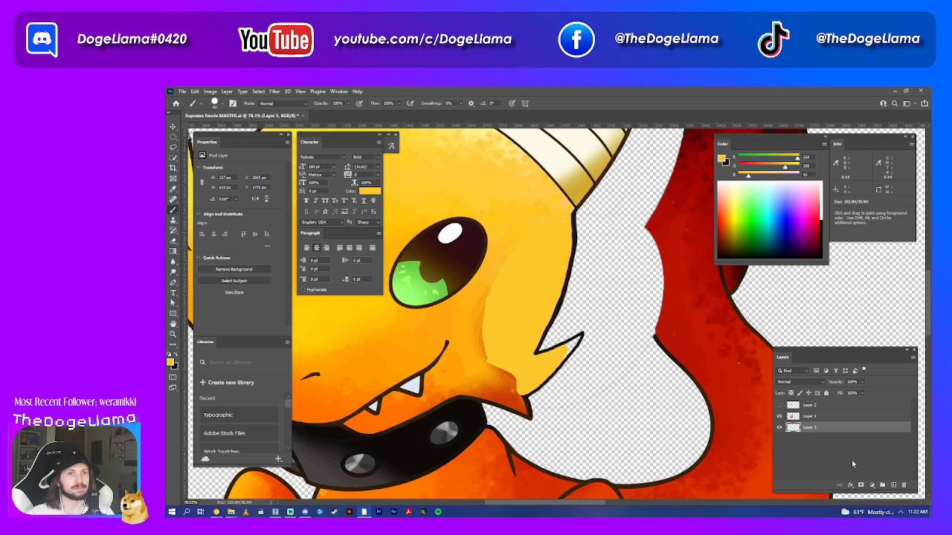
- Add Layer 4 and sample the cheek's lighter orange from Layer 1
left_click(893, 484)
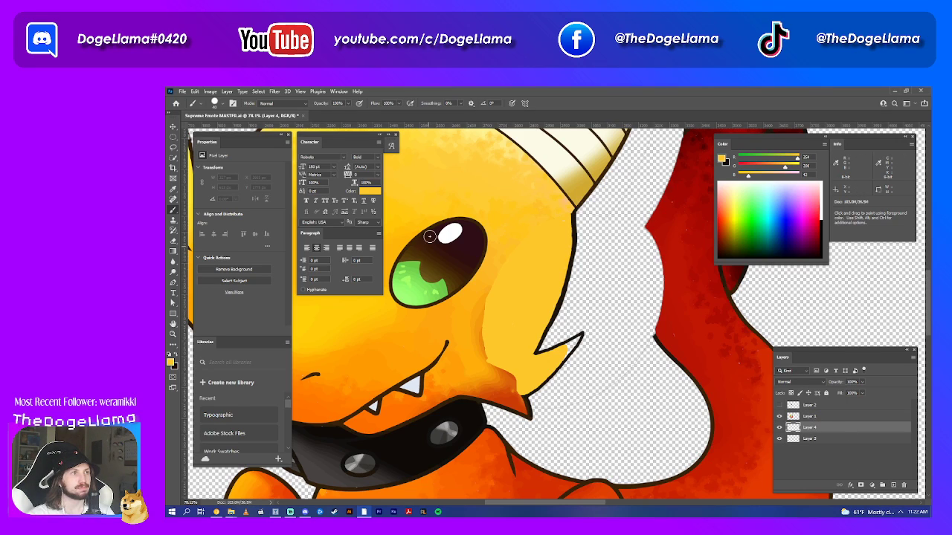
key("i")
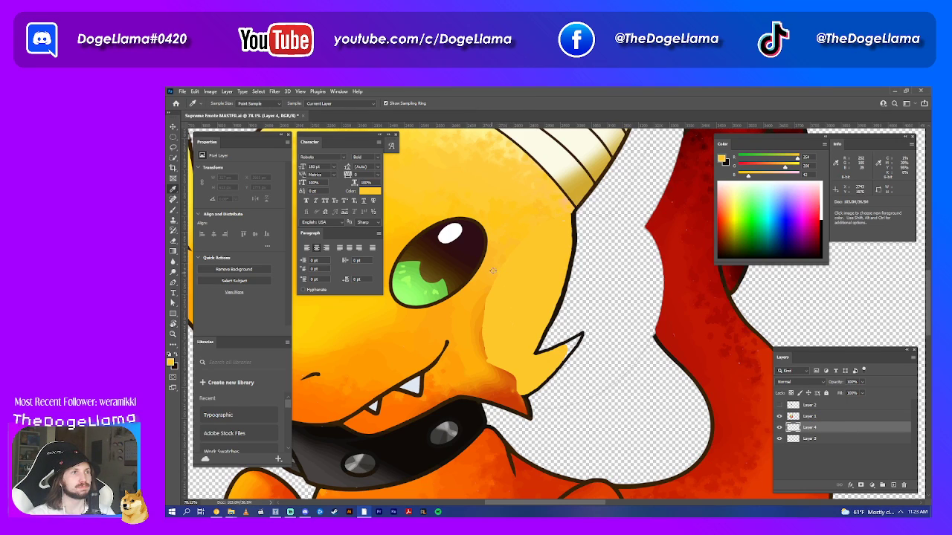
left_click_drag(492, 271, 494, 277)
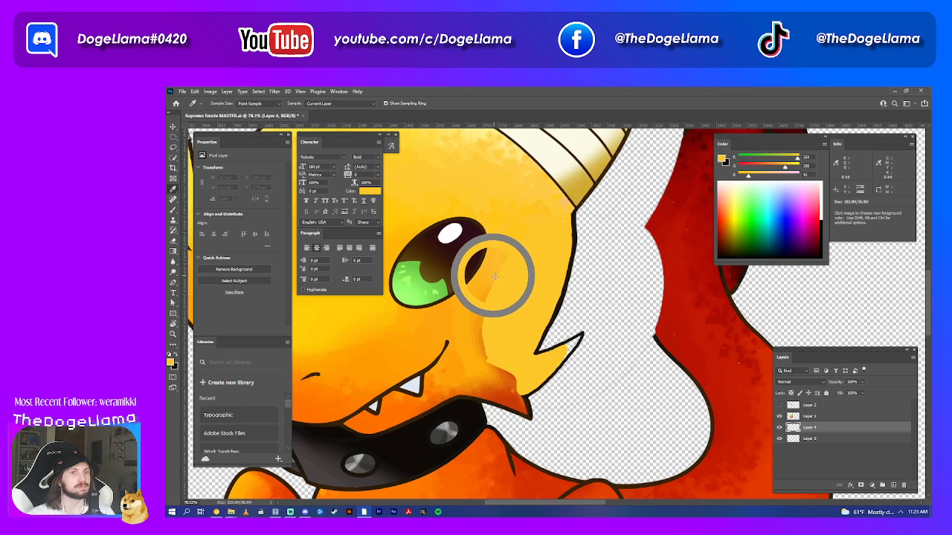
key("alt+bracketright")
key("alt+bracketright")
key("alt+bracketleft")
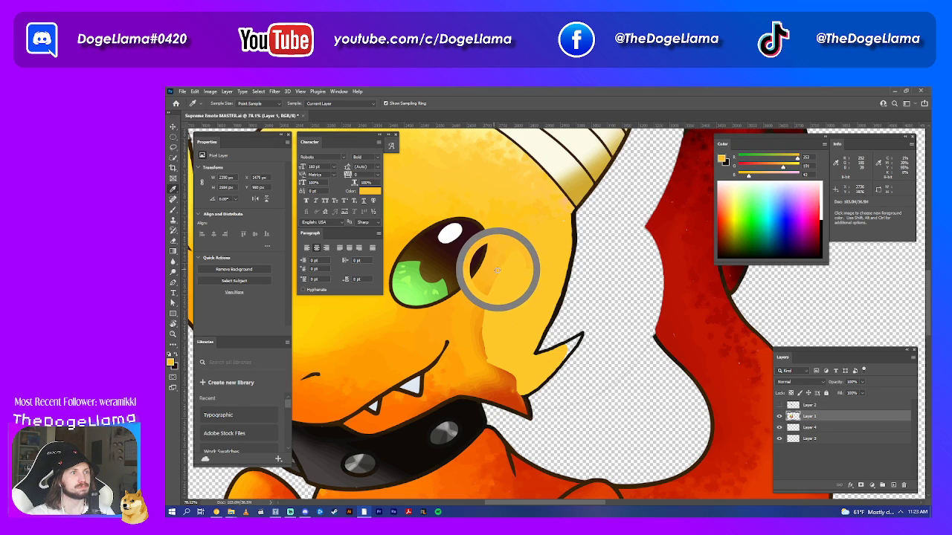
left_click_drag(497, 270, 495, 272)
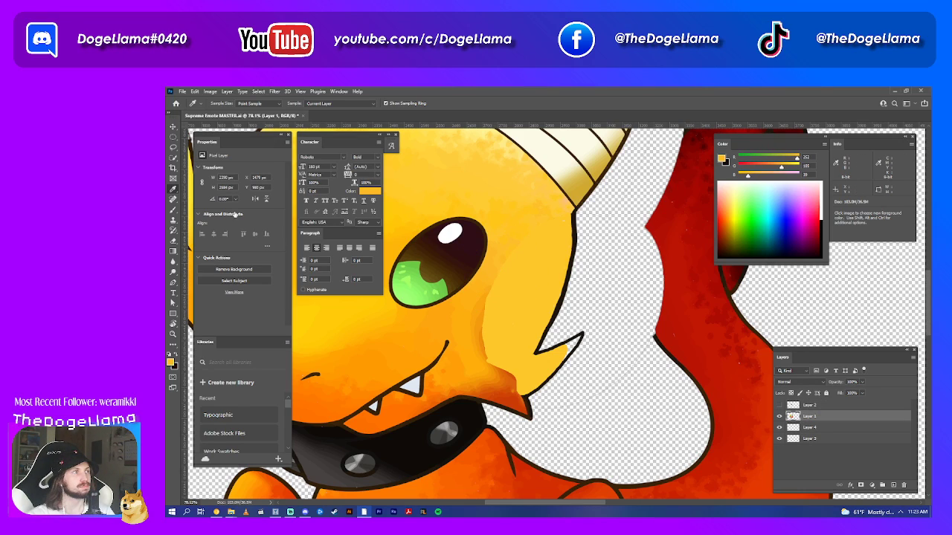
left_click(173, 158)
- Paint soft lighter orange shading right of the eye and along the cheek edge
left_click(173, 210)
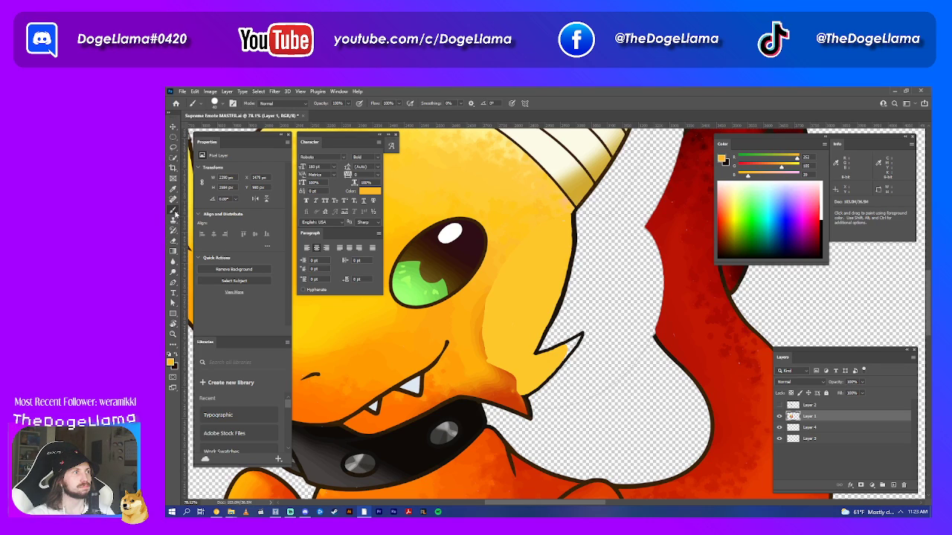
left_click(813, 429)
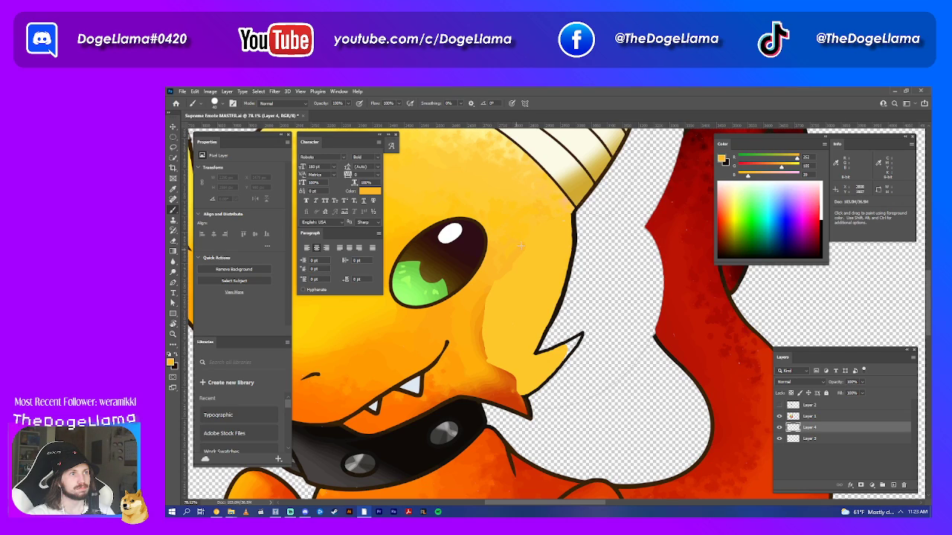
left_click_drag(529, 236, 503, 286)
left_click_drag(486, 329, 515, 386)
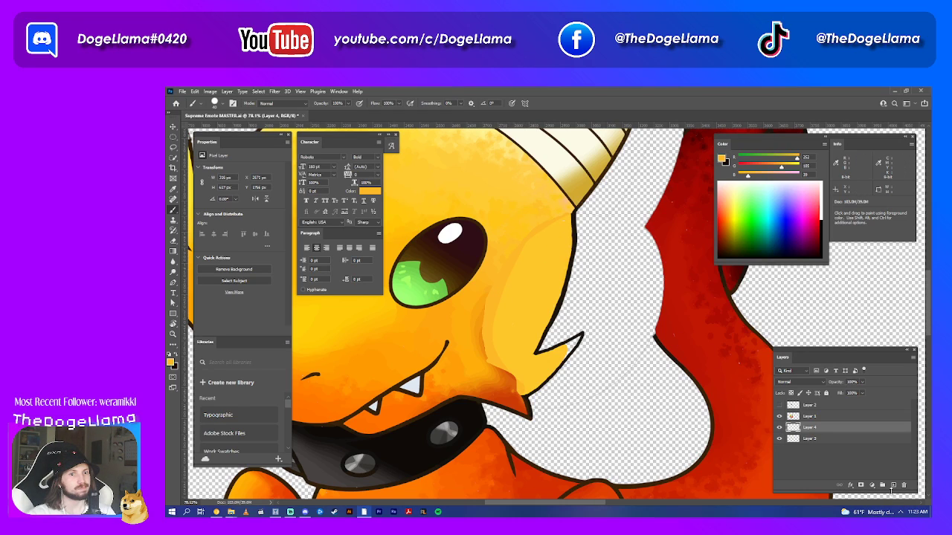
- Add Layer 5 and sample the yellow from the dragon's face on Layer 1
left_click(892, 486)
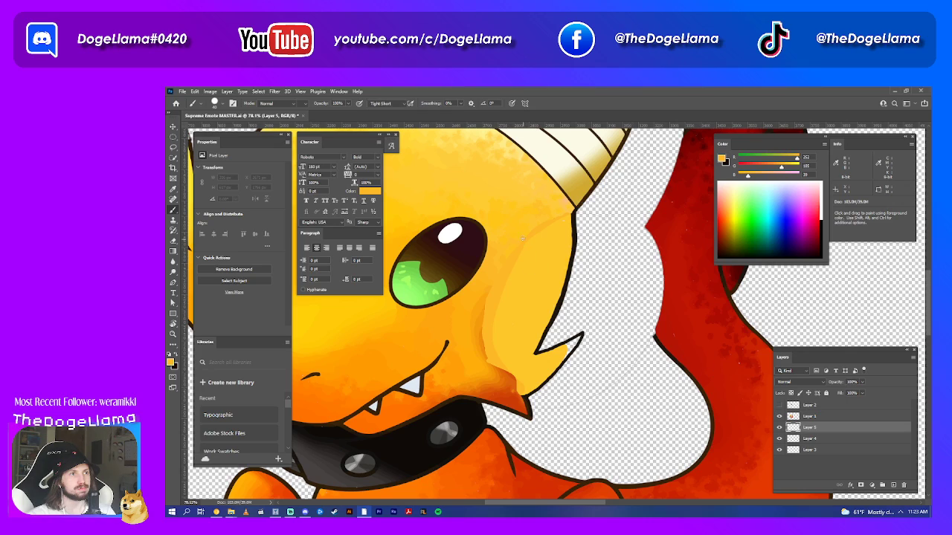
key("y")
left_click(810, 417)
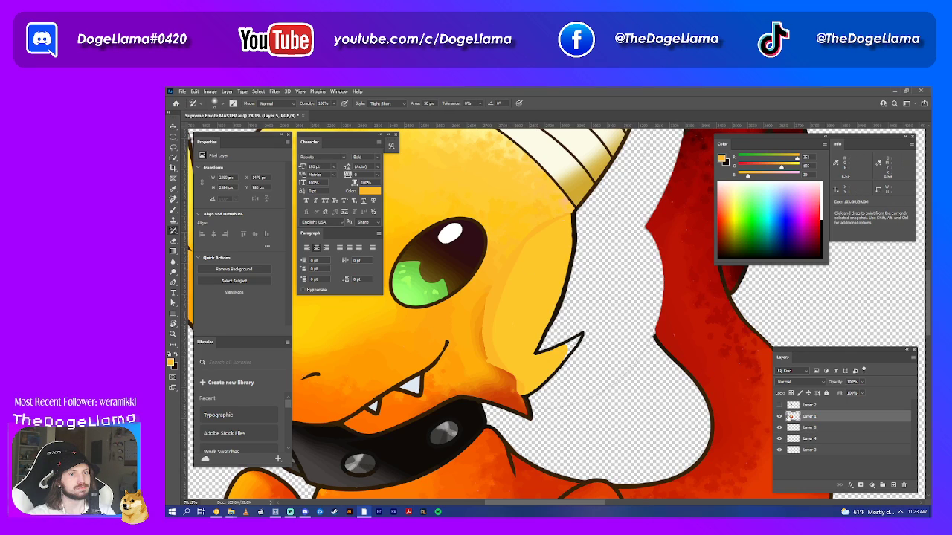
left_click(525, 235)
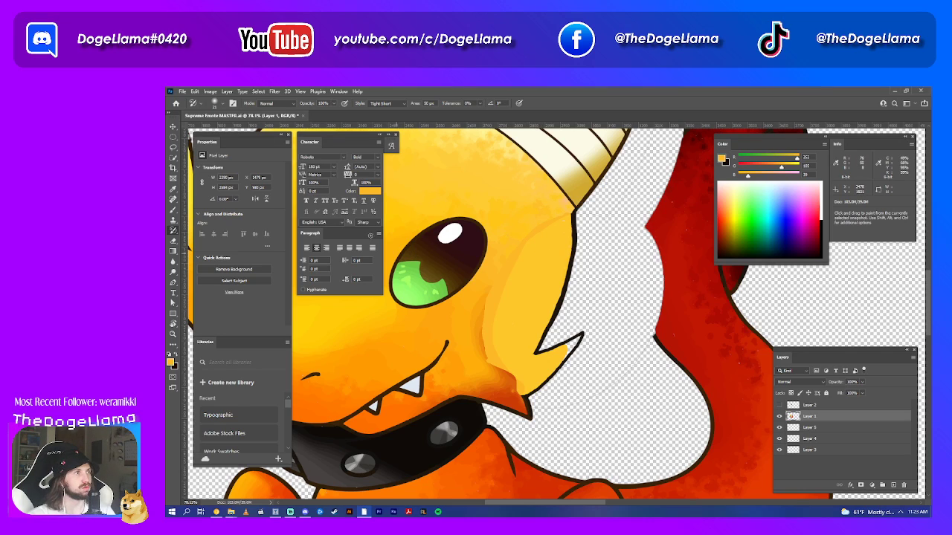
left_click(172, 190)
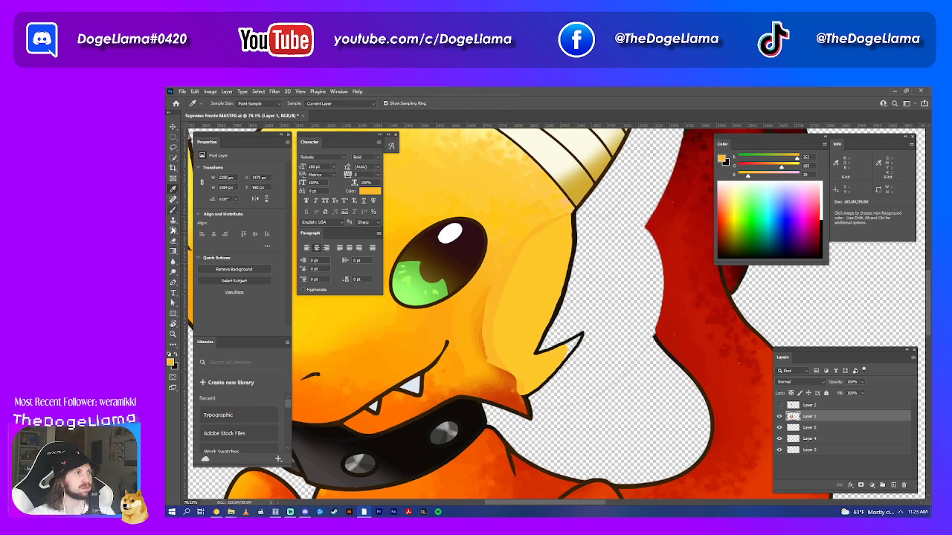
left_click(527, 230)
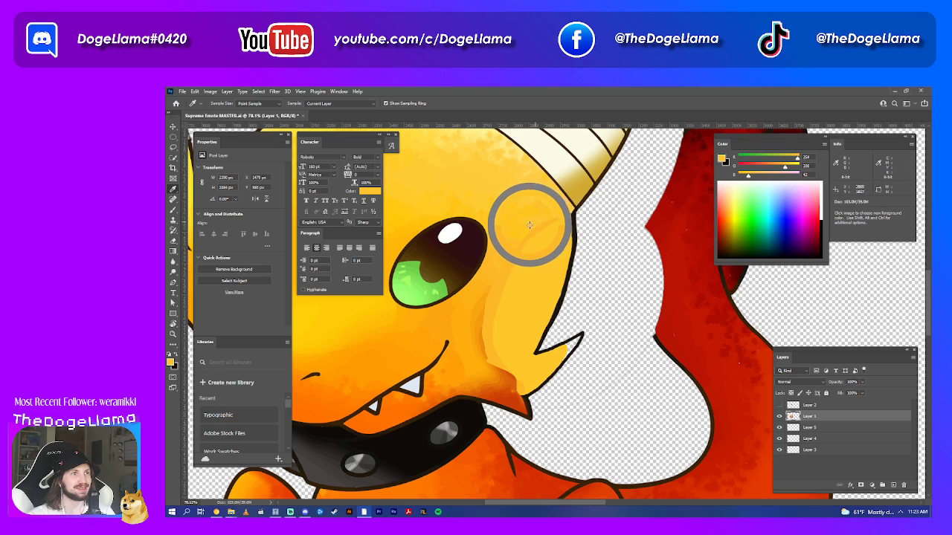
- Paint two soft yellow highlight strokes beside the eye on Layer 5
left_click(172, 209)
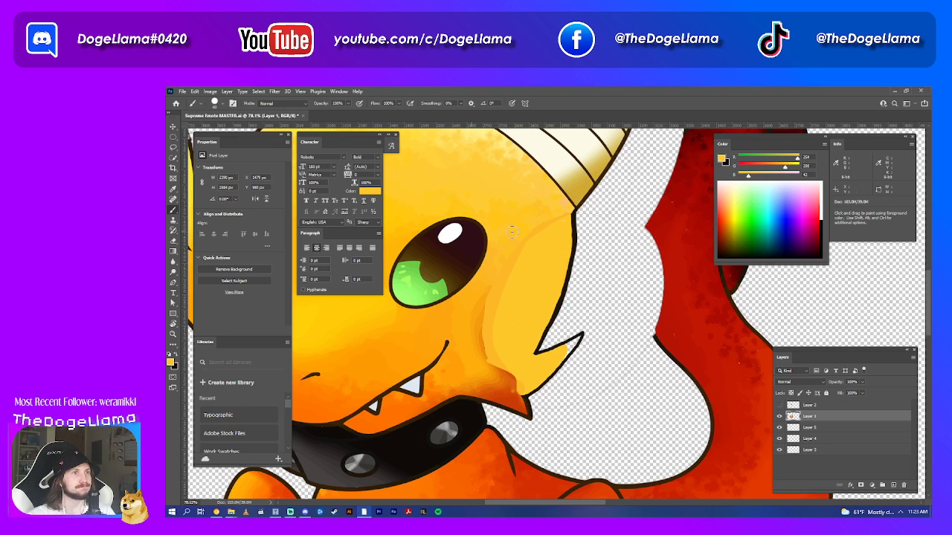
left_click(803, 428)
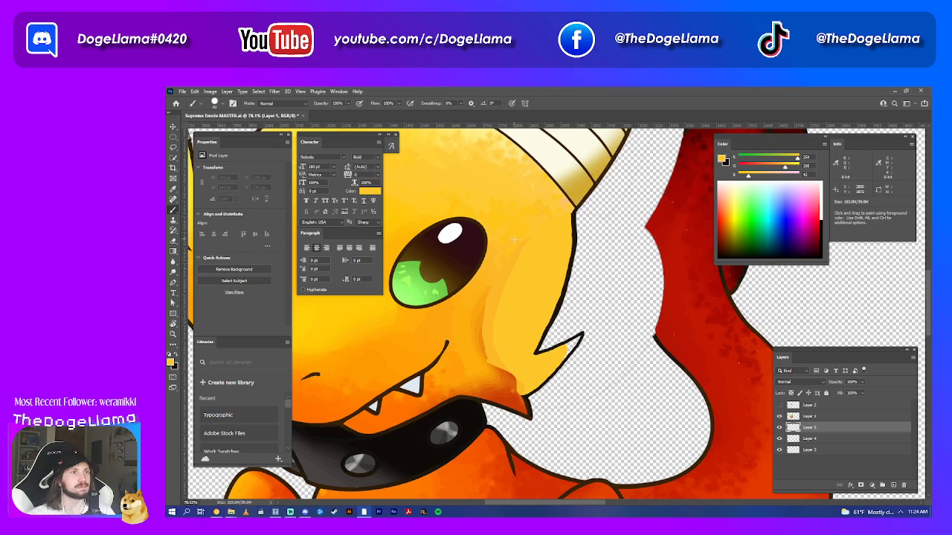
left_click_drag(541, 230, 548, 240)
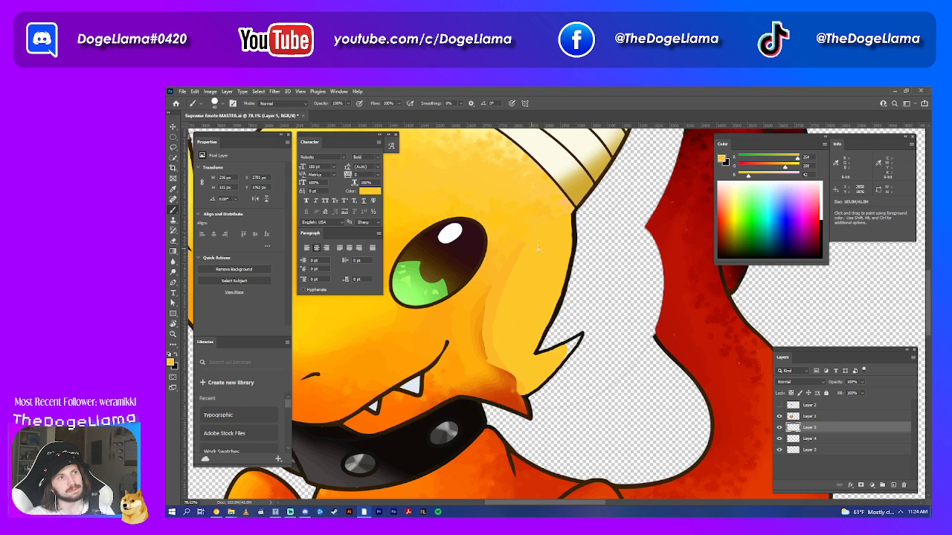
left_click_drag(545, 268, 535, 251)
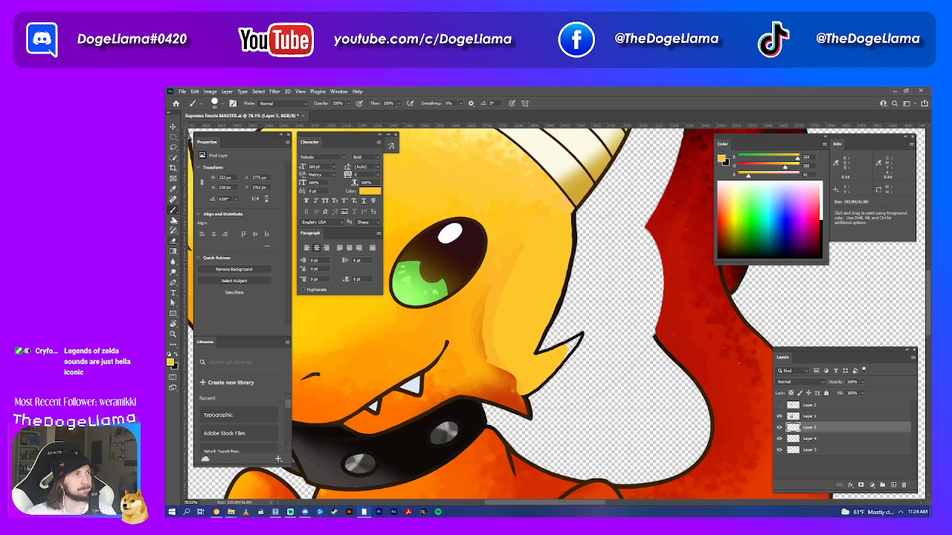
- Sample the red-orange from the dragon's jaw on Layer 1
left_click(174, 188)
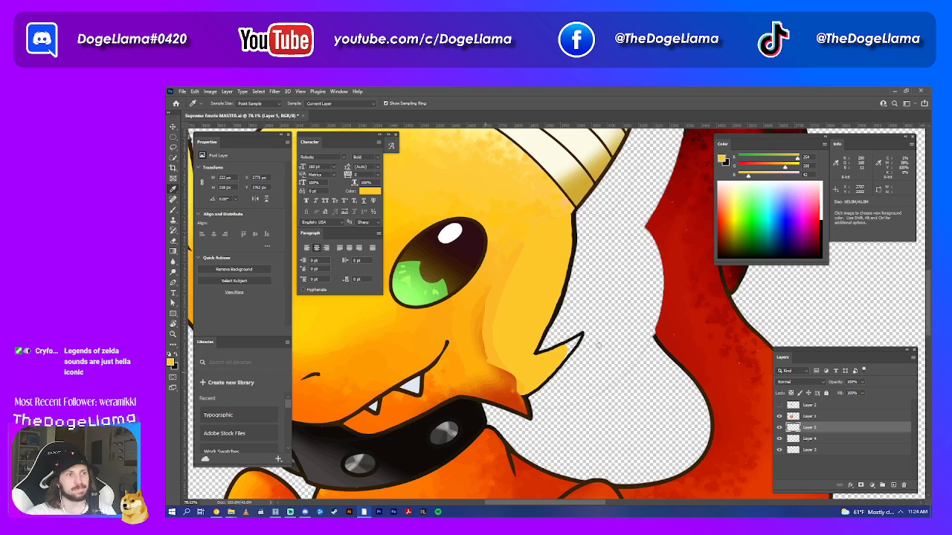
left_click(818, 418)
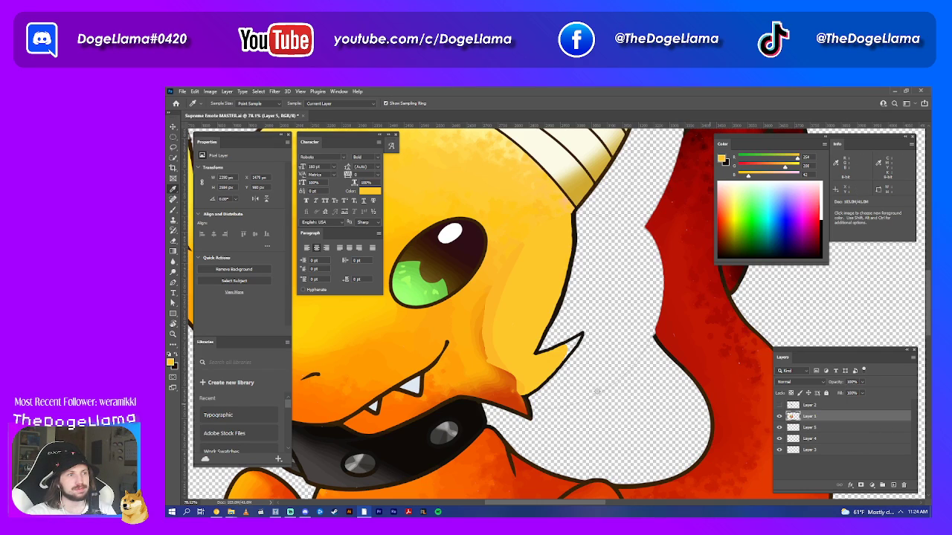
left_click(518, 397)
- Add Layer 6 and darken the orange shading along the jaw and jaw tip
left_click(173, 210)
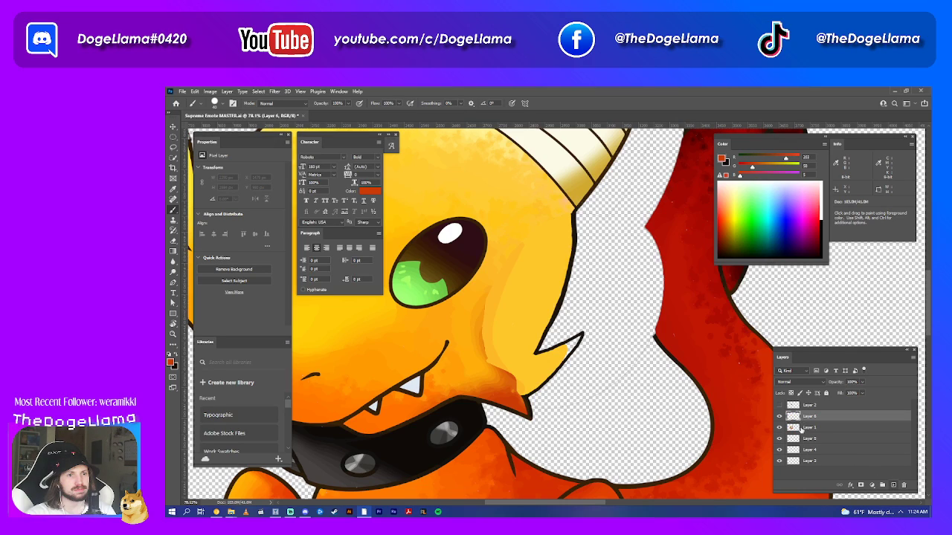
left_click(893, 485)
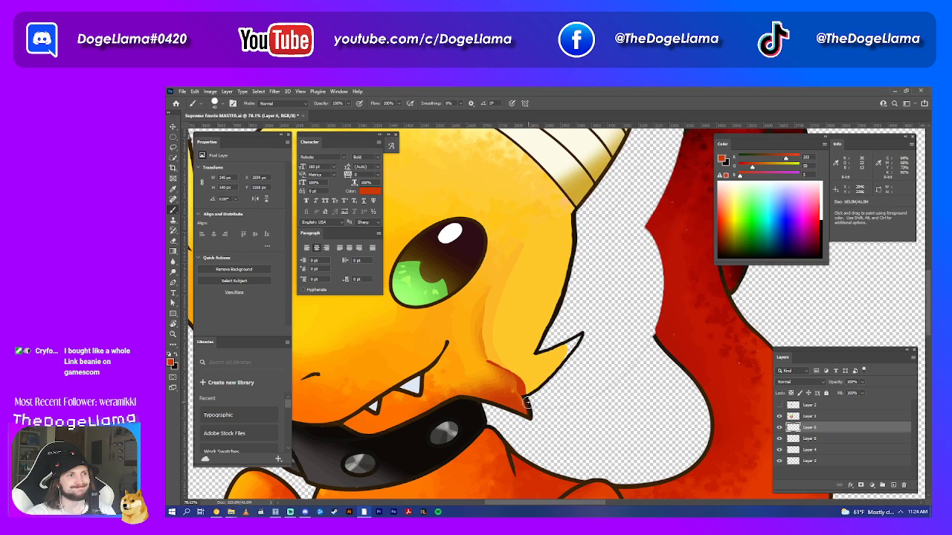
left_click_drag(486, 363, 514, 400)
mouse_move(505, 391)
left_mouse_down()
mouse_move(516, 399)
mouse_move(513, 385)
mouse_move(519, 399)
mouse_move(504, 385)
left_mouse_up()
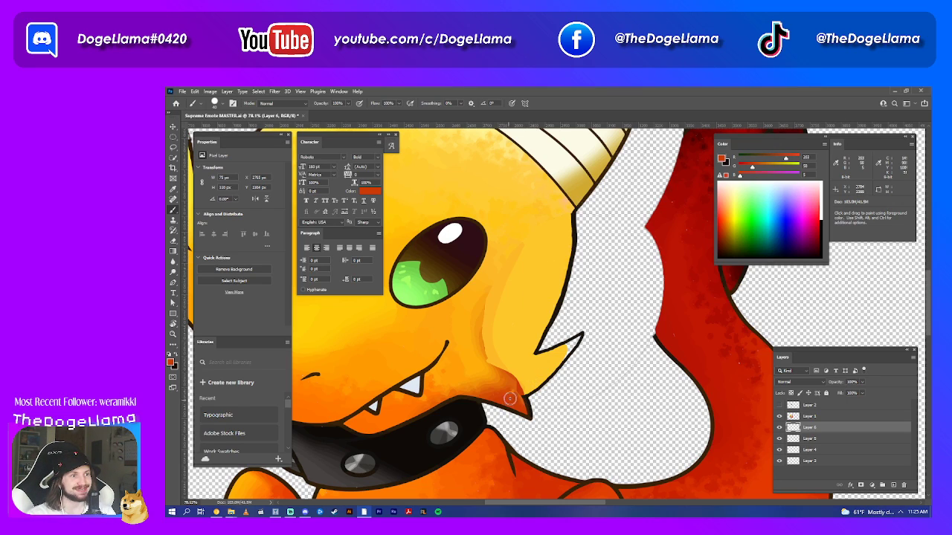
- With a smaller brush, paint darker strokes along the chin edge and jaw spike
left_click(222, 104)
left_click_drag(216, 132, 212, 131)
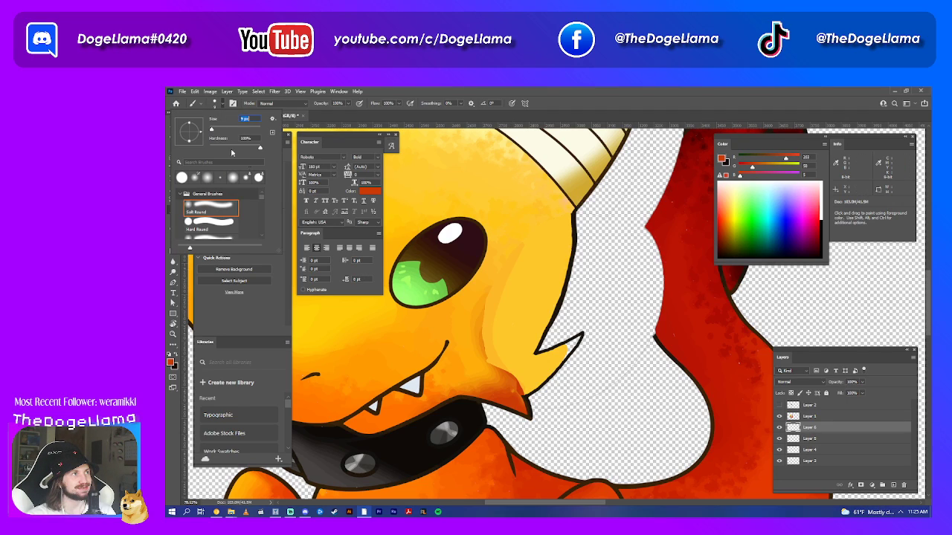
left_click(517, 395)
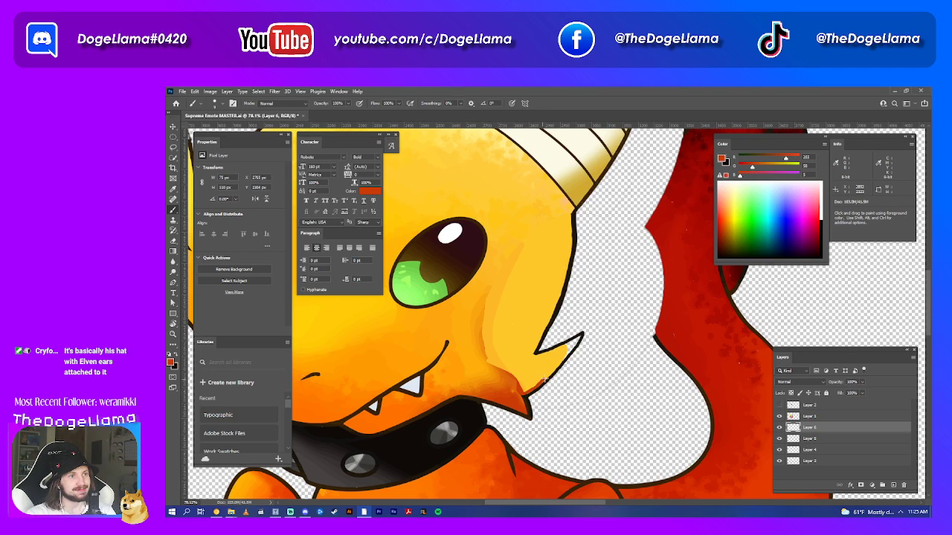
left_click_drag(554, 374, 513, 393)
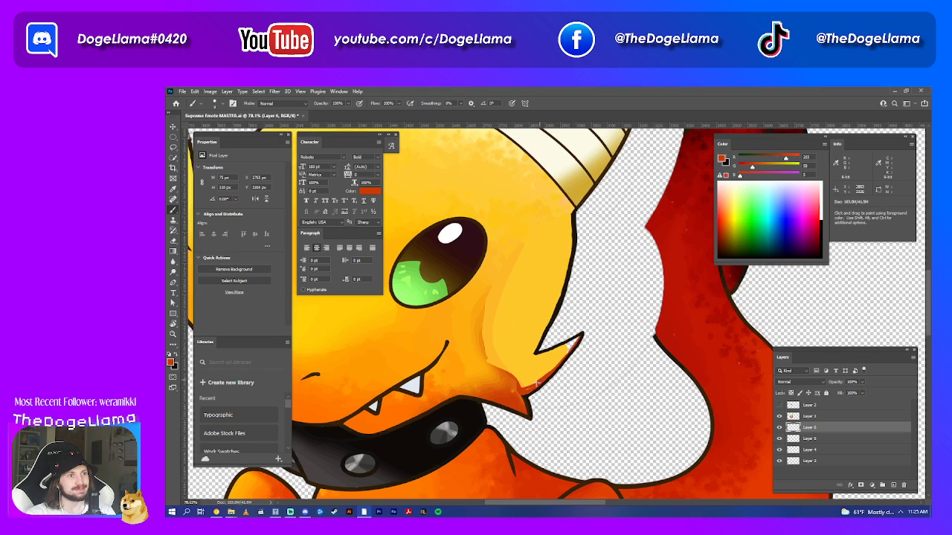
mouse_move(540, 383)
left_mouse_down()
mouse_move(520, 398)
mouse_move(528, 411)
left_mouse_up()
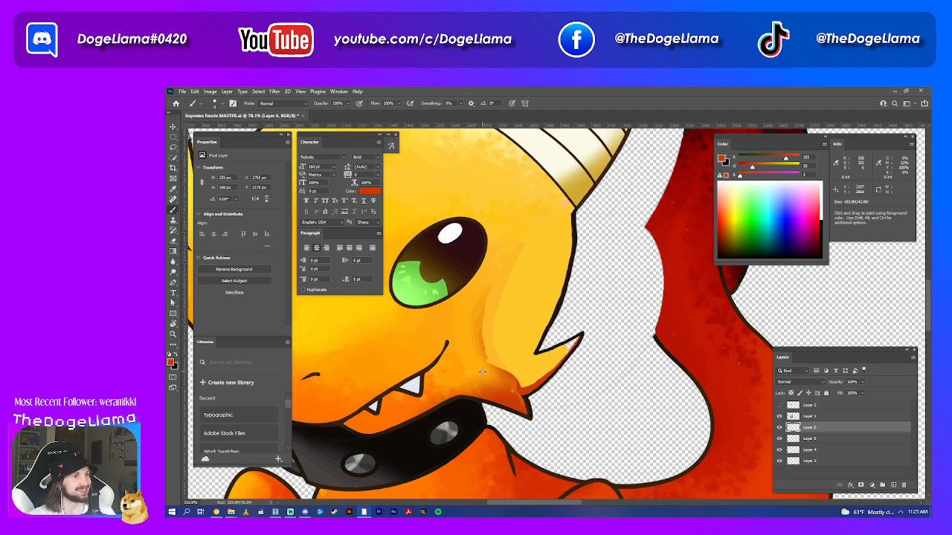
scroll(487, 357, "up", 5)
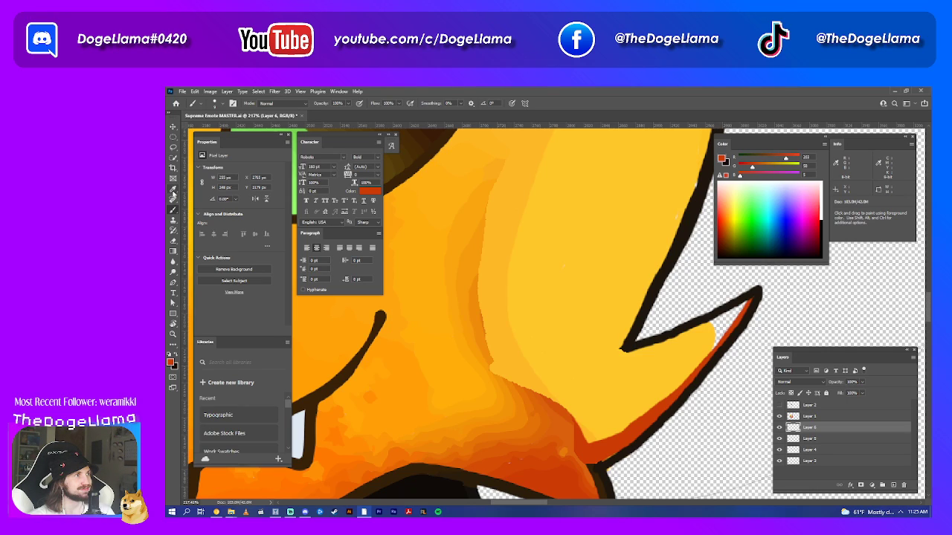
- Resample a darker jaw orange from Layer 1 and repaint red-orange strokes along the jaw edge
left_click(172, 189)
left_click(808, 417)
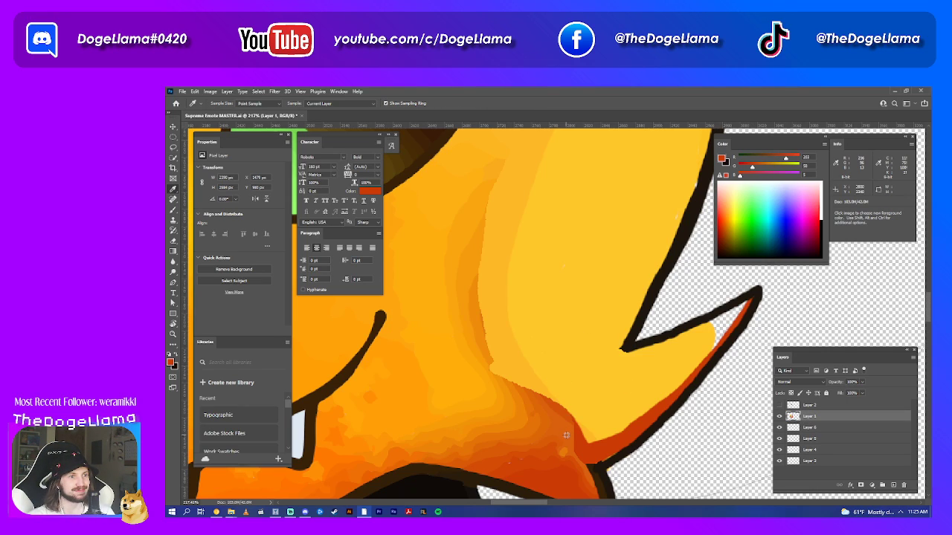
left_click(557, 410)
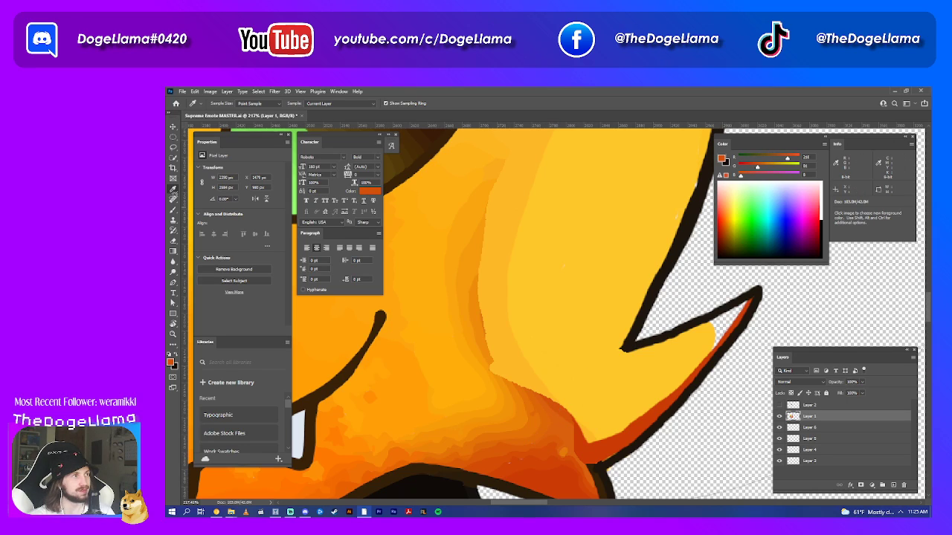
left_click(175, 158)
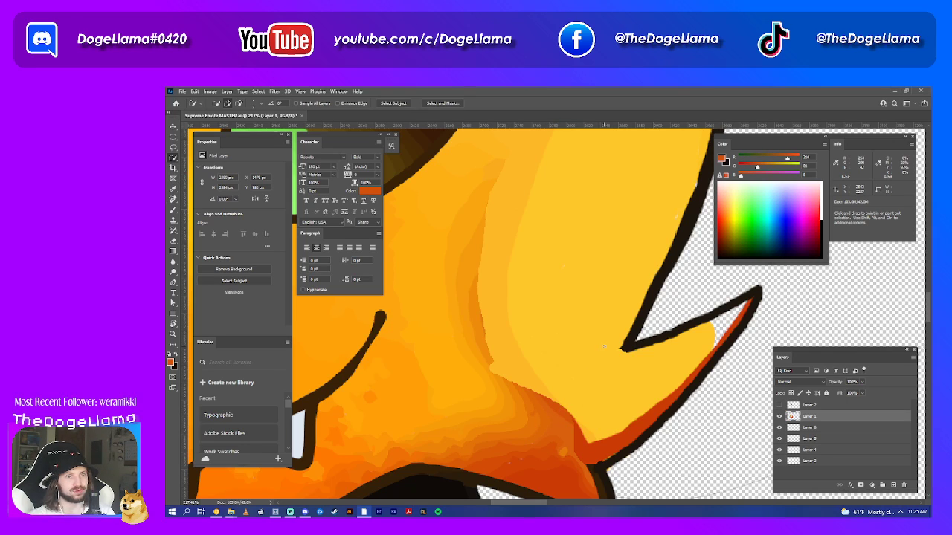
left_click(174, 211)
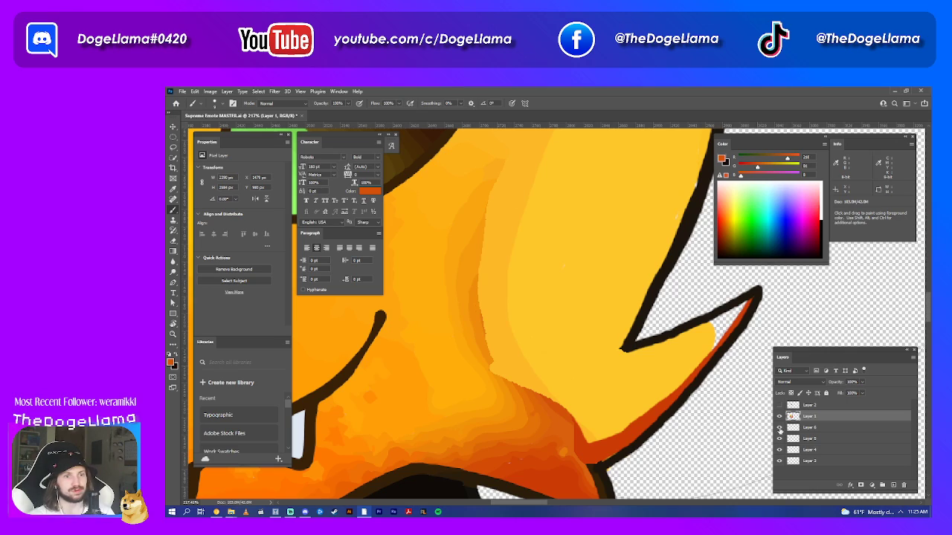
left_click(809, 427)
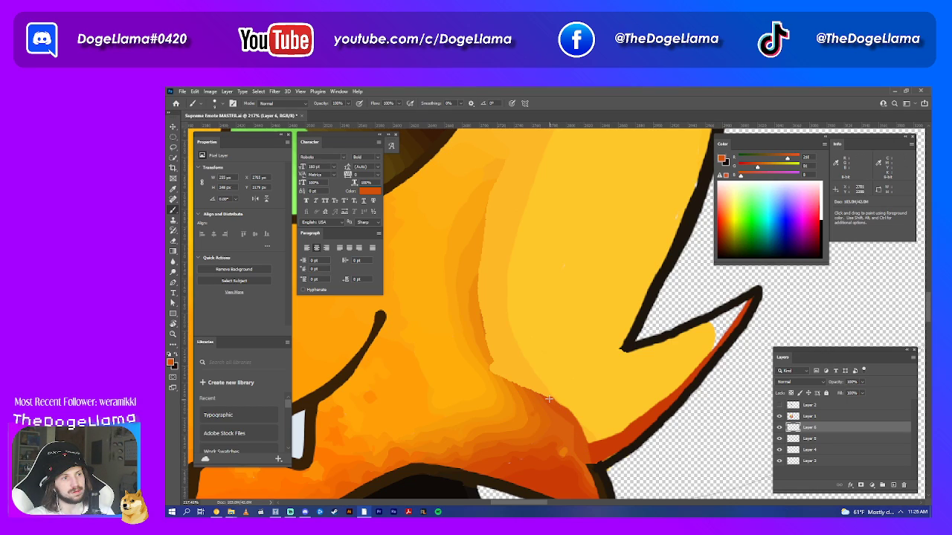
left_click_drag(540, 394, 482, 357)
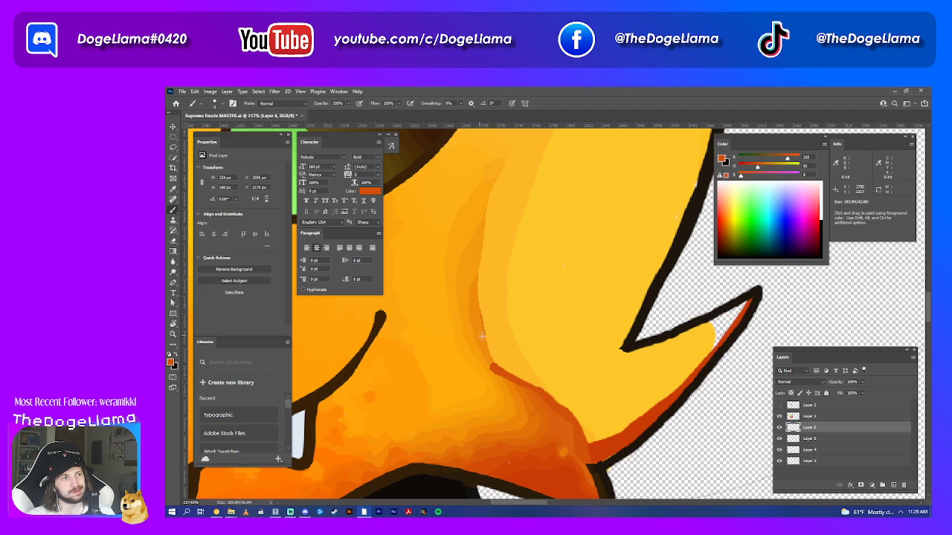
mouse_move(488, 349)
left_mouse_down()
mouse_move(571, 416)
mouse_move(584, 437)
mouse_move(561, 443)
left_mouse_up()
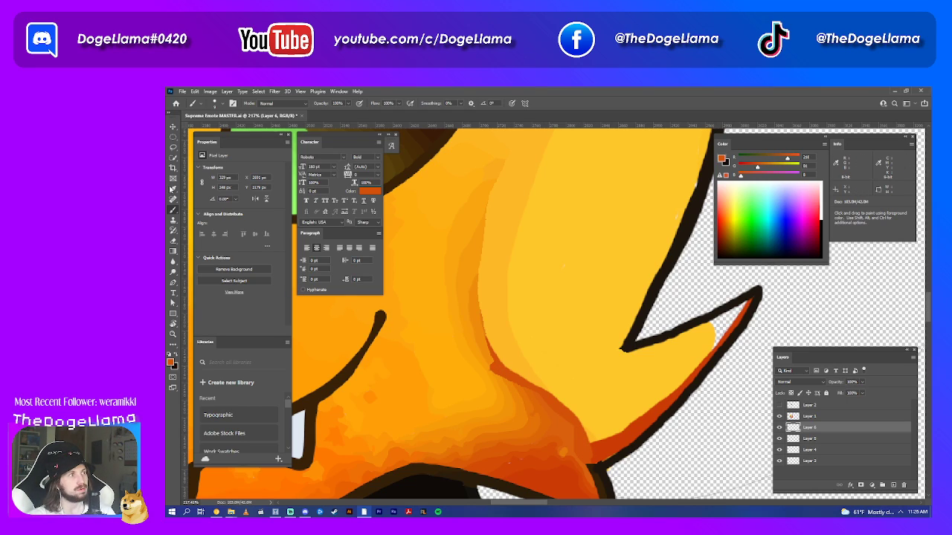
- On a new Layer 7, paint a dark orange stroke along the cheek fold above the jaw spike
left_click(893, 484)
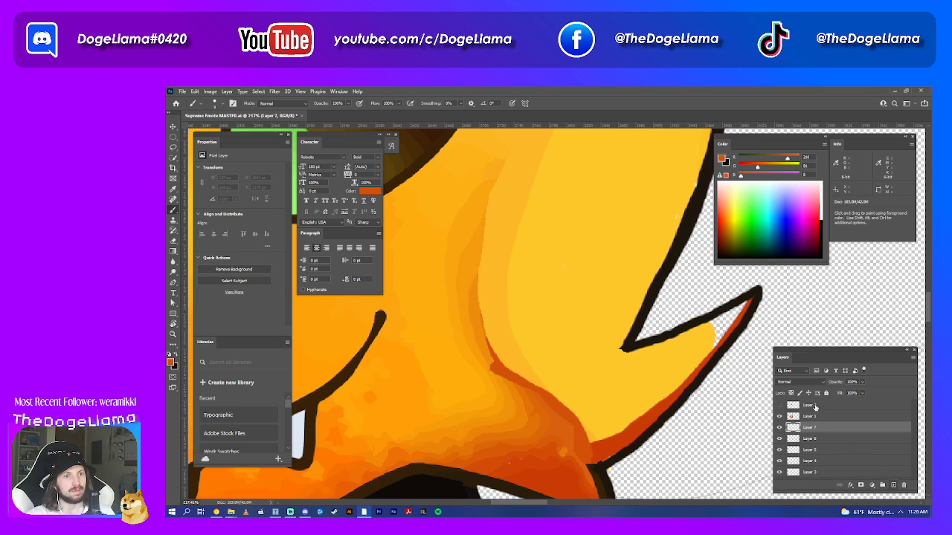
left_click_drag(802, 425, 803, 413)
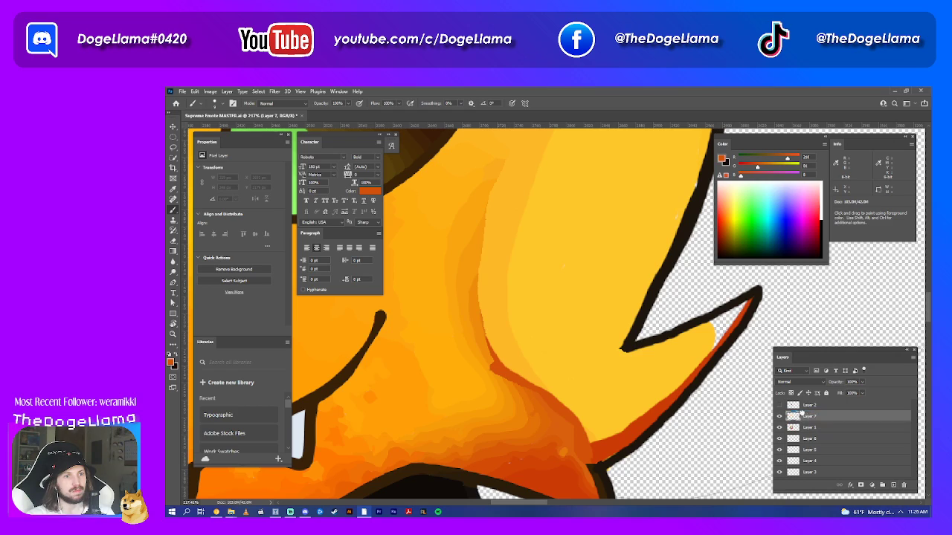
left_click(172, 189)
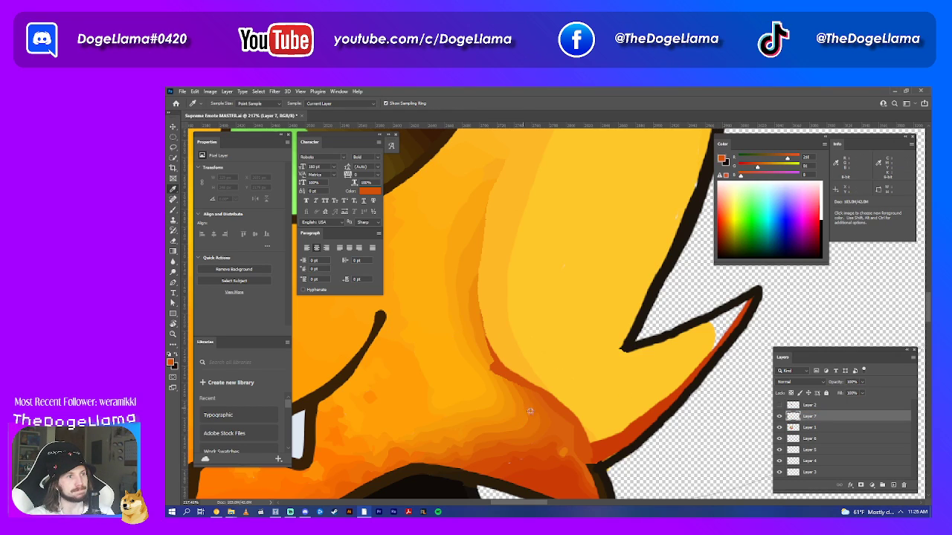
left_click(558, 425)
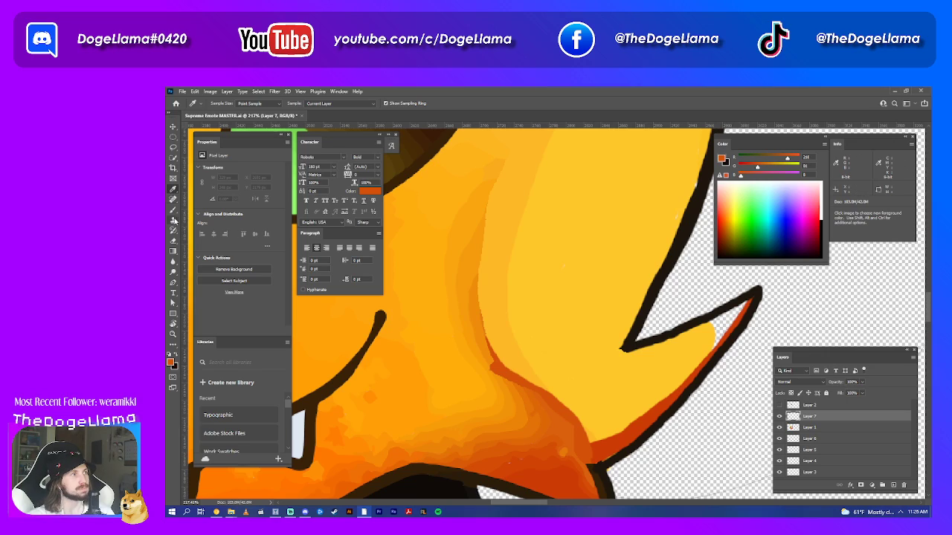
left_click(173, 210)
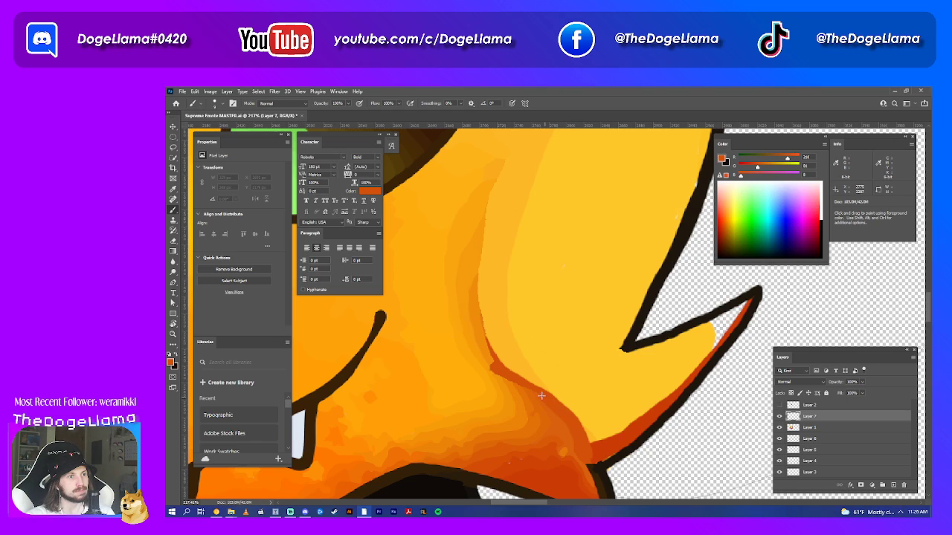
mouse_move(541, 396)
left_mouse_down()
mouse_move(493, 366)
mouse_move(488, 350)
left_mouse_up()
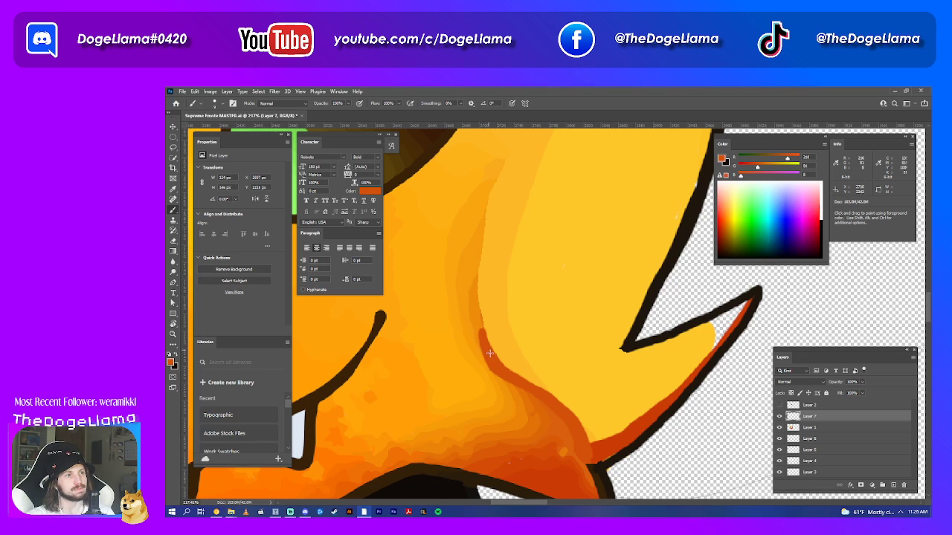
scroll(505, 373, "down", 5)
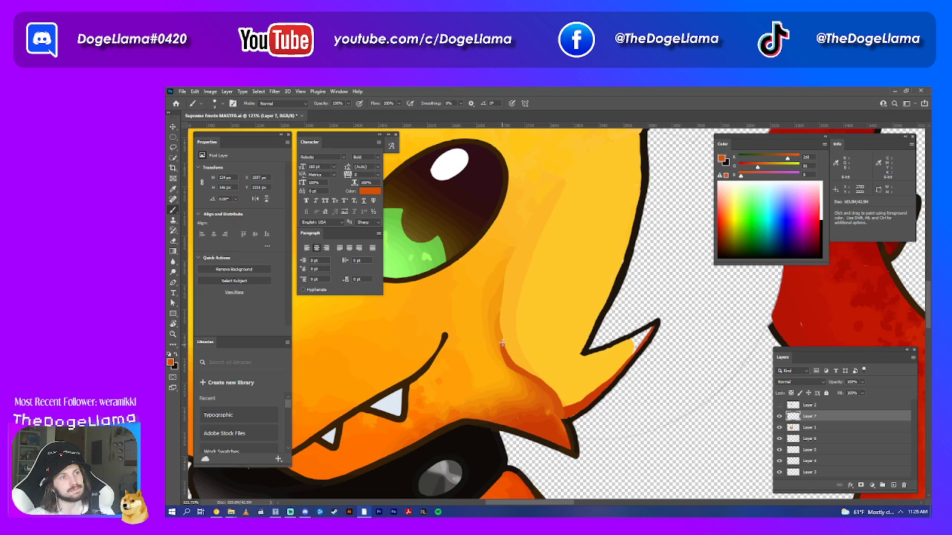
scroll(630, 411, "down", 3)
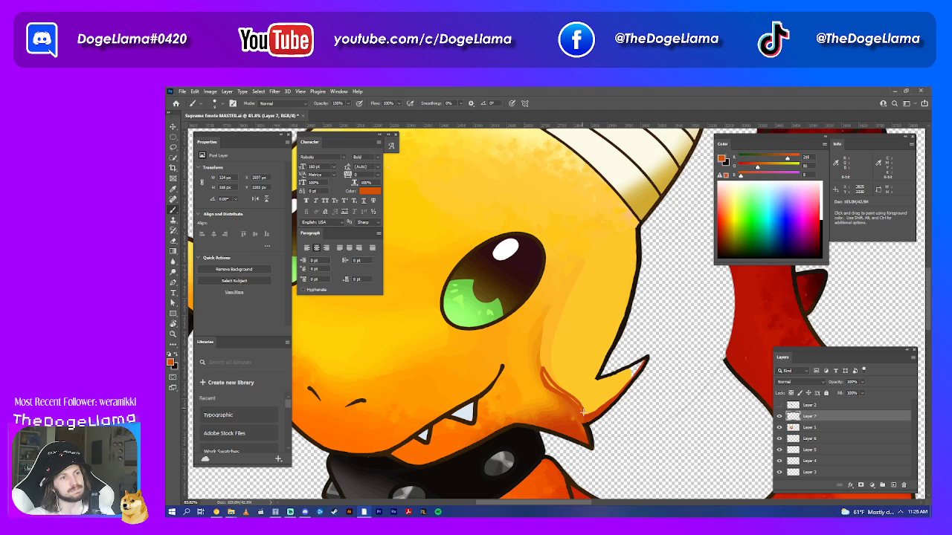
scroll(583, 413, "up", 3)
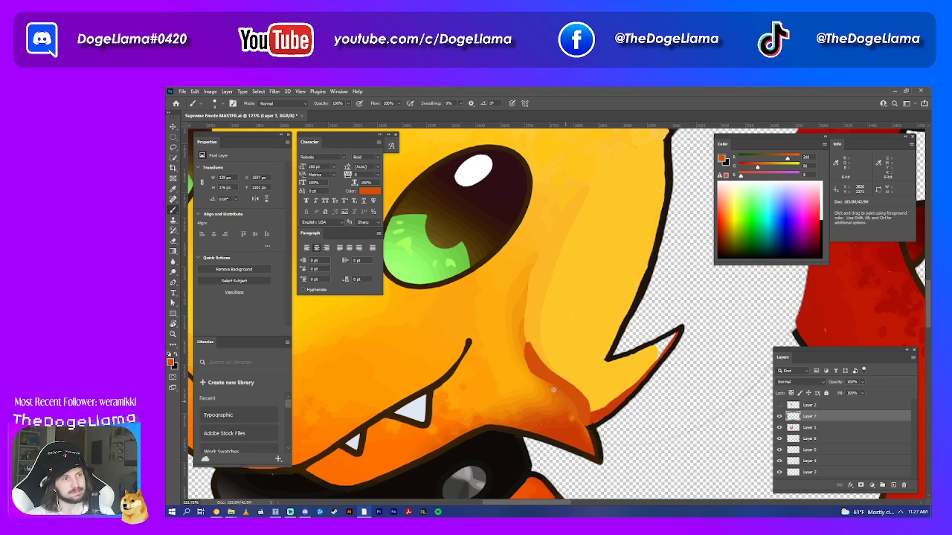
- Paint darker orange strokes along the cheek spike's lower edge
scroll(554, 390, "down", 3)
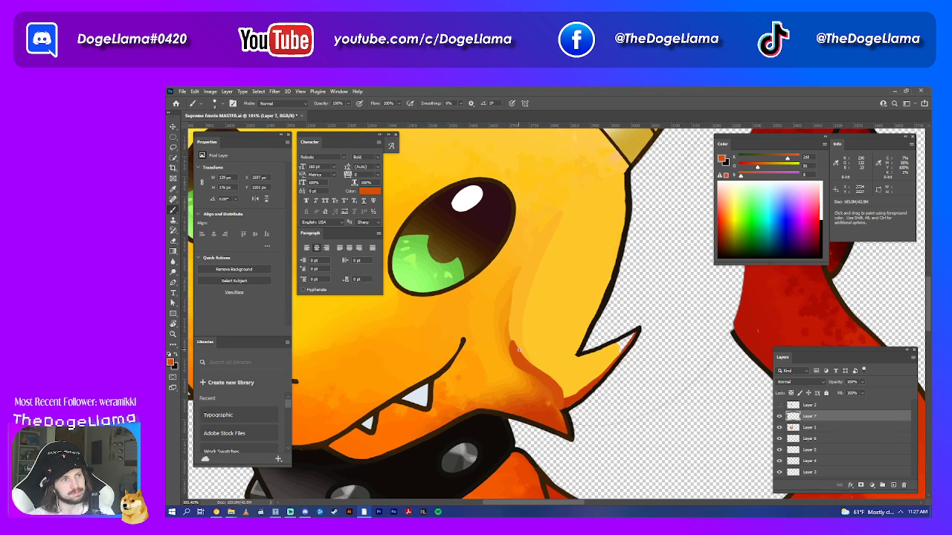
scroll(504, 400, "up", 3)
scroll(533, 364, "up", 2)
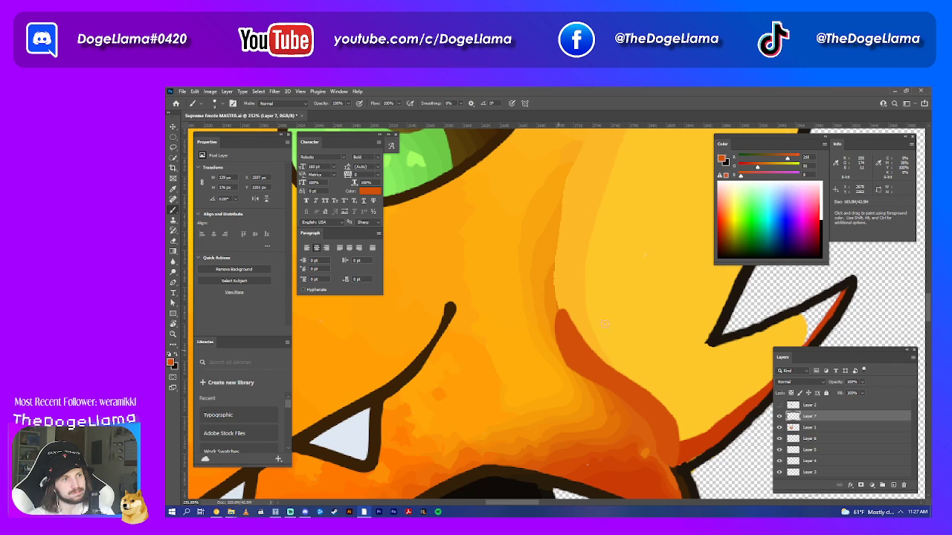
scroll(576, 327, "down", 2)
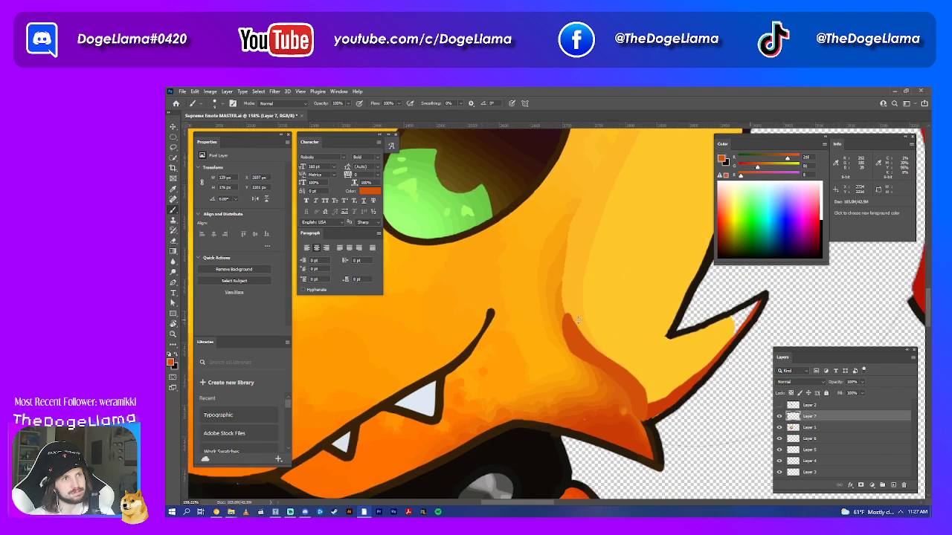
scroll(580, 326, "right", 2)
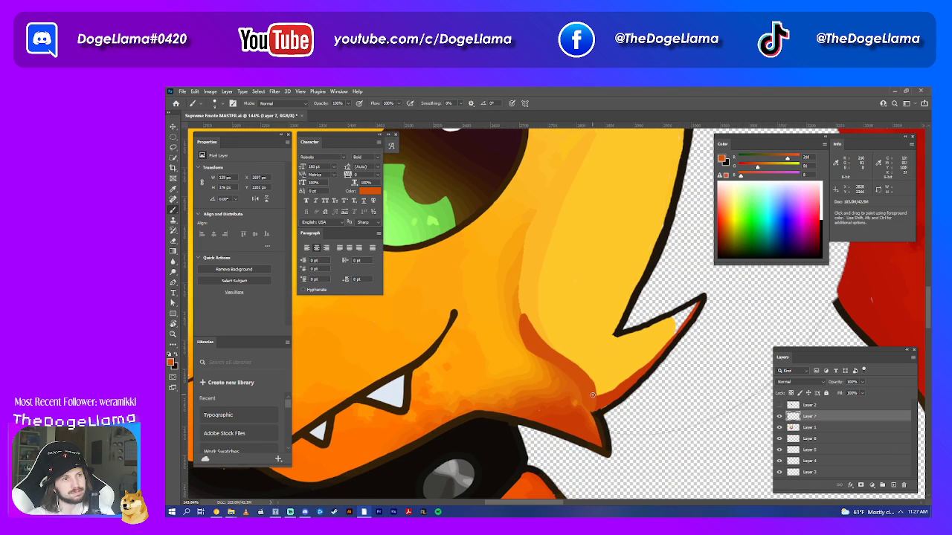
mouse_move(601, 392)
left_mouse_down()
mouse_move(631, 380)
mouse_move(668, 343)
left_mouse_up()
mouse_move(593, 394)
left_mouse_down()
mouse_move(647, 362)
mouse_move(688, 313)
left_mouse_up()
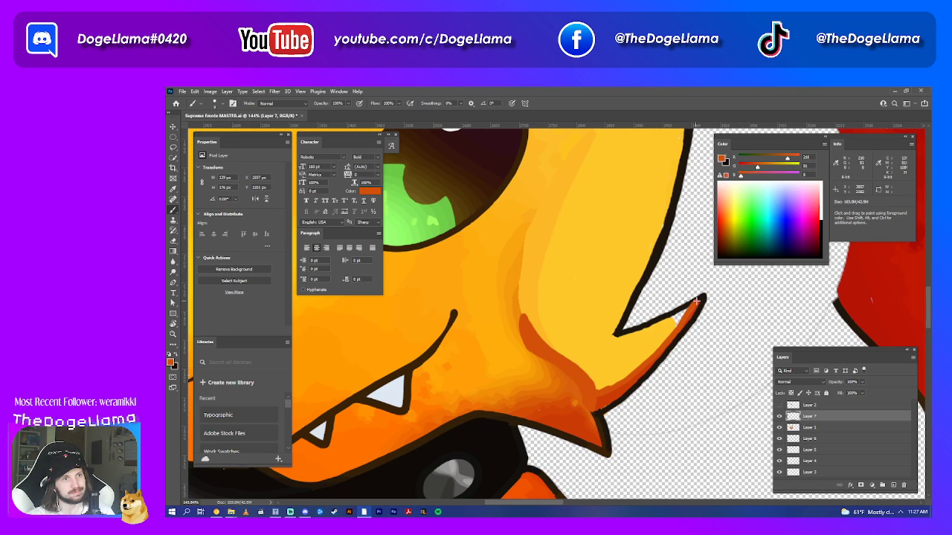
- Undo both dark orange strokes and add a new empty Layer 8
key("ctrl+z")
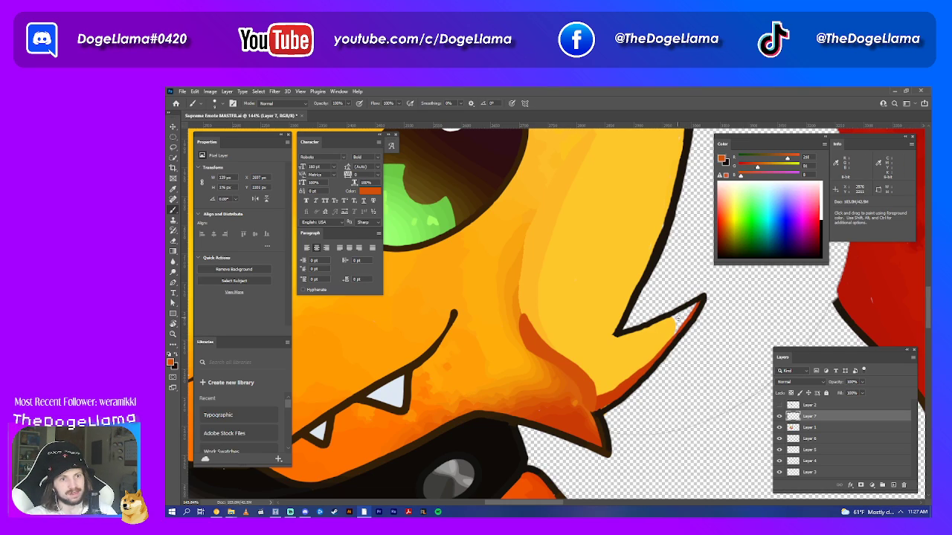
key("ctrl+z")
mouse_move(809, 417)
left_mouse_down()
mouse_move(817, 422)
mouse_move(811, 416)
left_mouse_up()
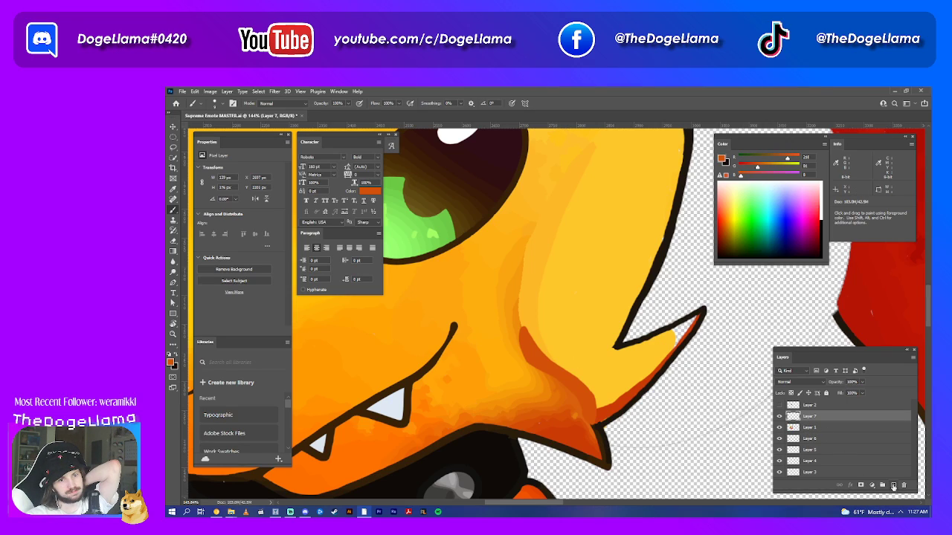
left_click(893, 485)
- Move Layer 8 below Layer 3, shade the spike edge dark orange and erase a thin highlight line
left_click_drag(815, 420, 811, 443)
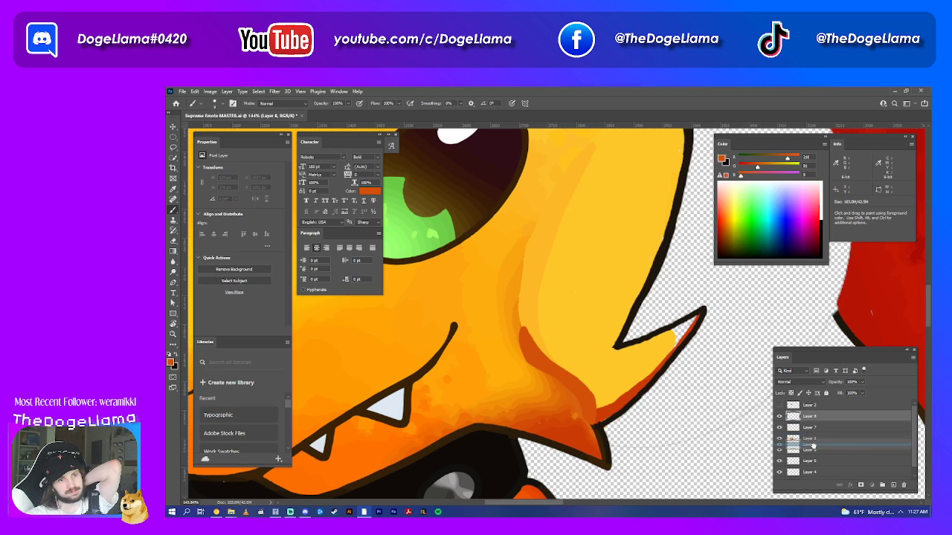
mouse_move(690, 331)
left_mouse_down()
mouse_move(601, 389)
mouse_move(615, 388)
mouse_move(608, 402)
mouse_move(665, 356)
mouse_move(616, 395)
left_mouse_up()
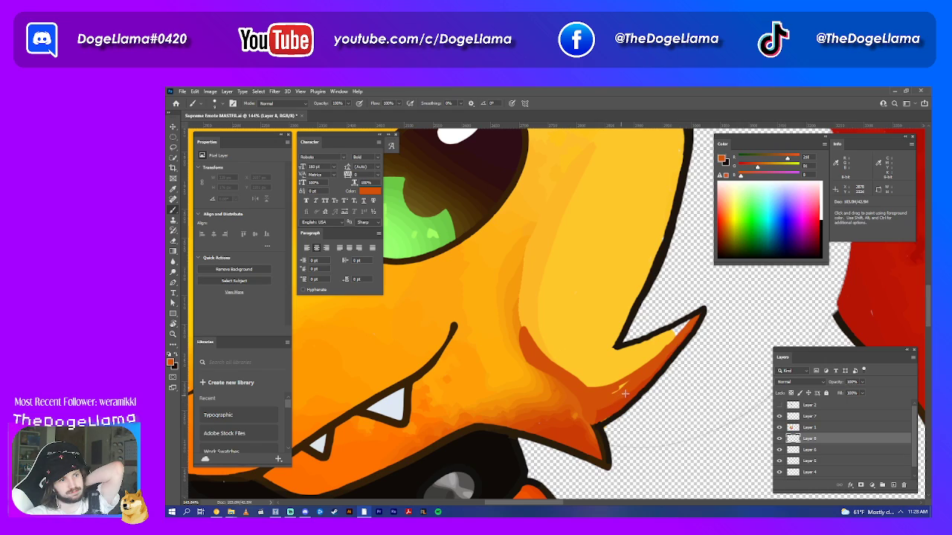
left_click_drag(628, 383, 614, 390)
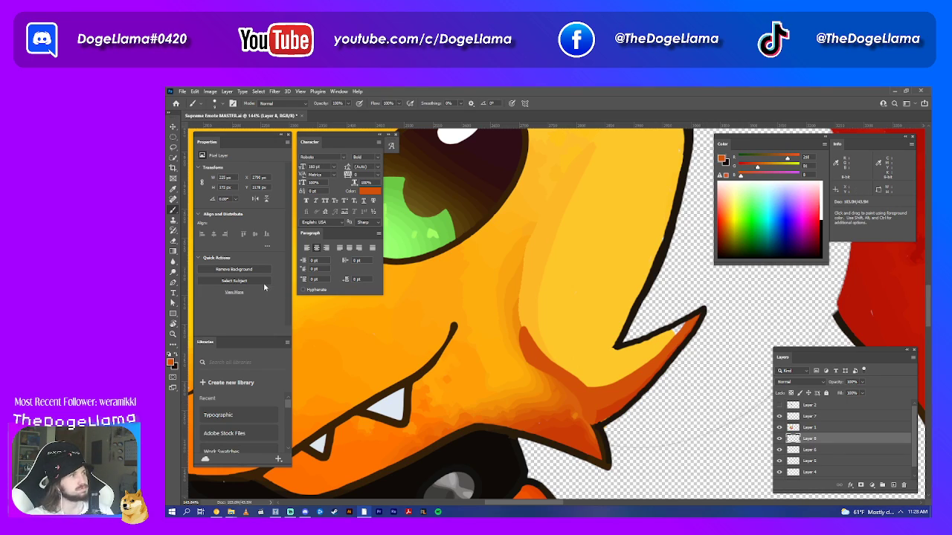
key("e")
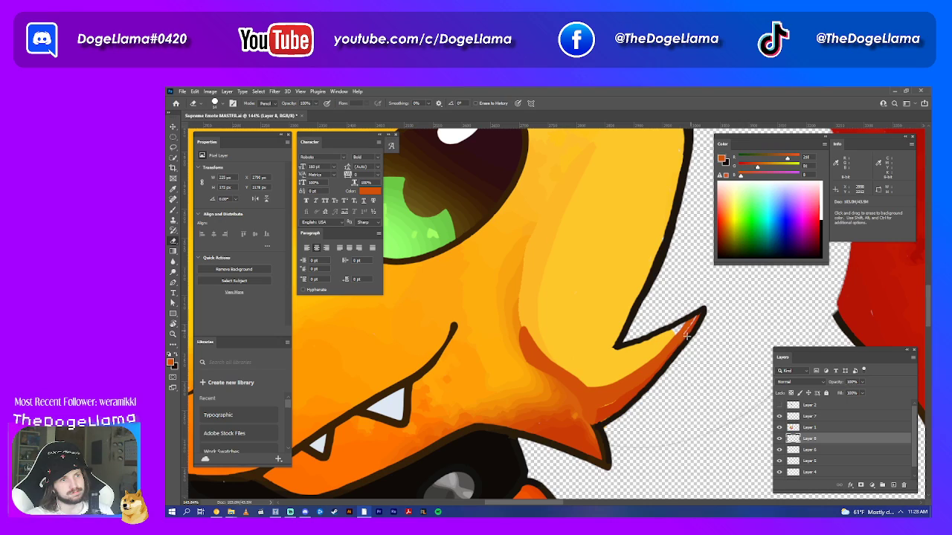
left_click_drag(671, 351, 604, 407)
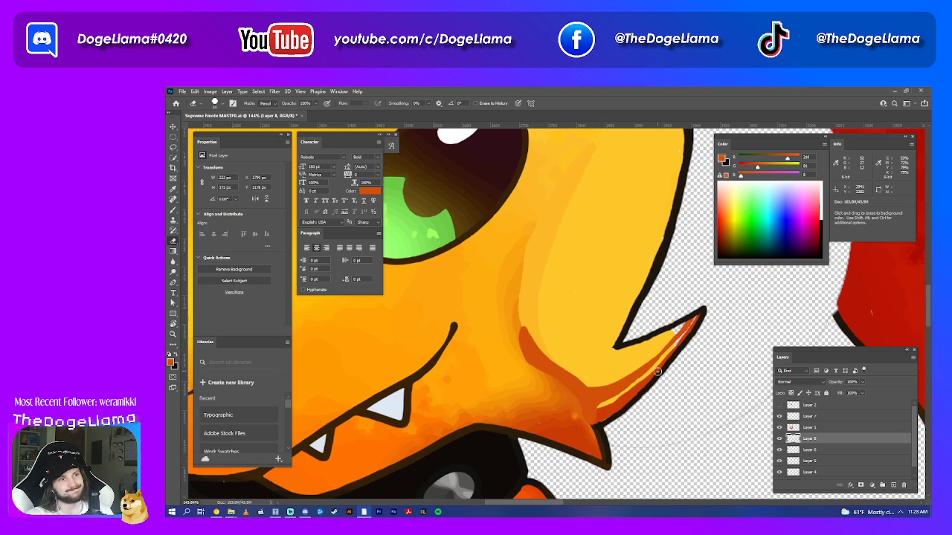
left_click(804, 449)
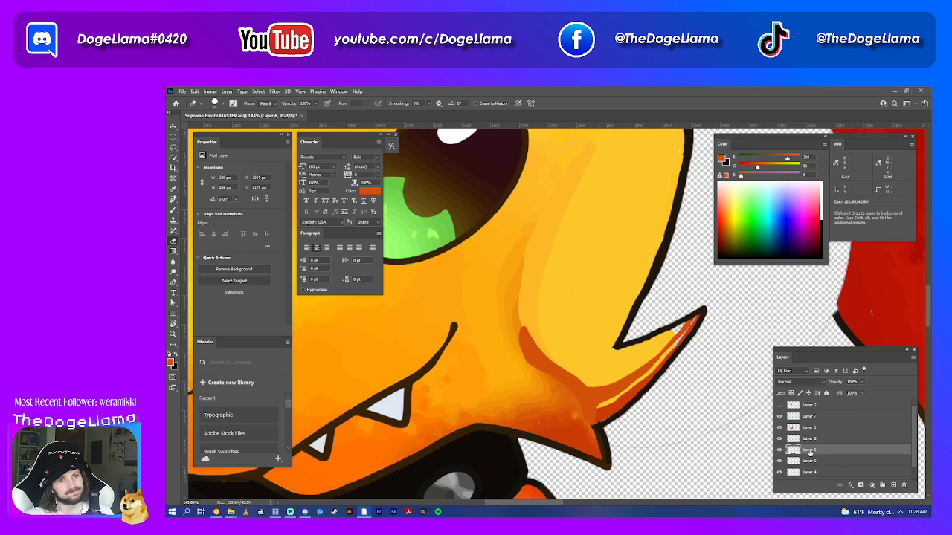
scroll(695, 399, "down", 1)
scroll(852, 454, "down", 1)
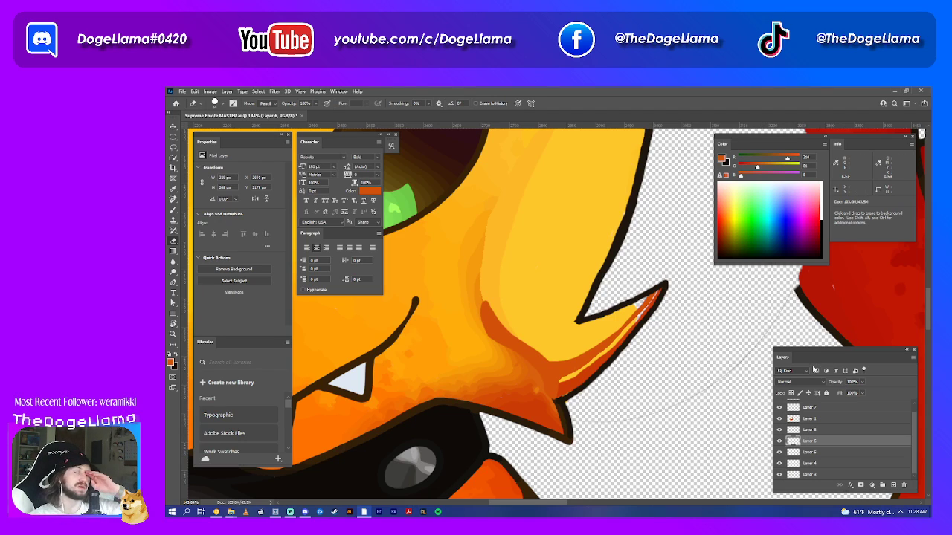
- Sample the spike's darker orange, paint over the lower highlight strip, then select Layer 7
left_click(173, 188)
left_click(583, 377)
left_click_drag(584, 377, 580, 374)
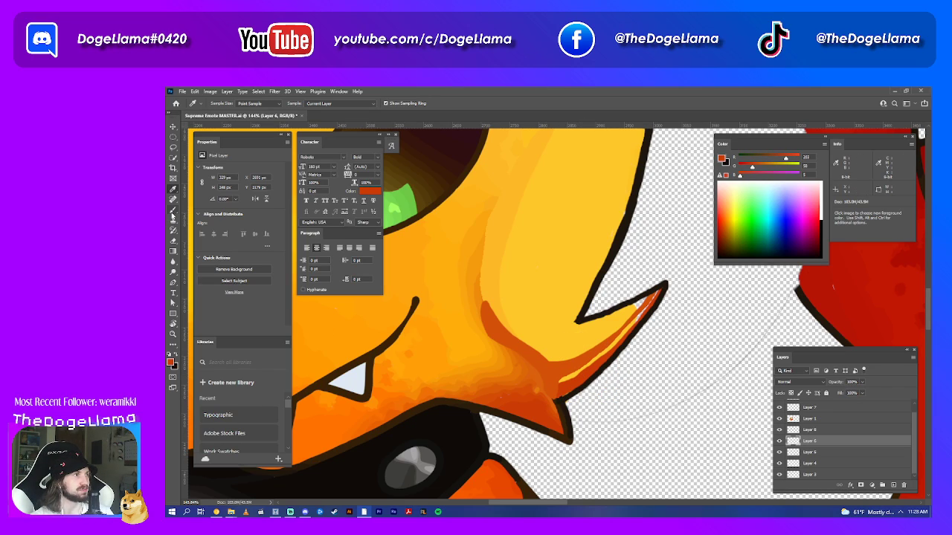
left_click(174, 211)
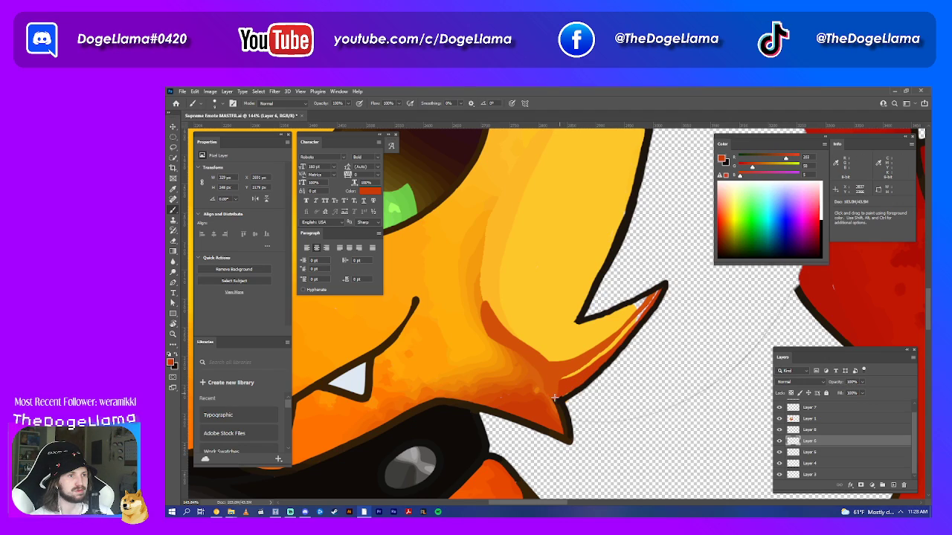
mouse_move(560, 380)
left_mouse_down()
mouse_move(622, 339)
mouse_move(660, 290)
left_mouse_up()
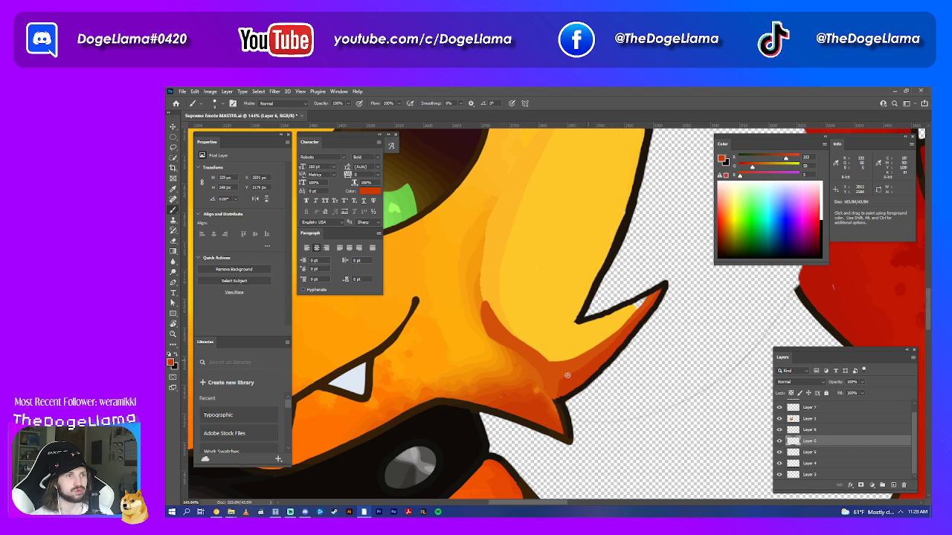
scroll(531, 385, "down", 1)
scroll(531, 385, "down", 2)
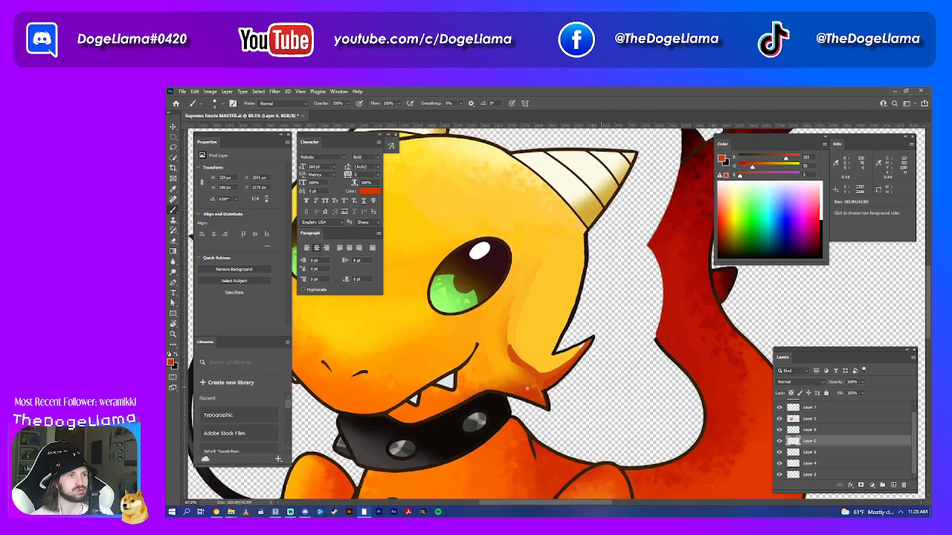
scroll(533, 385, "down", 1)
scroll(492, 363, "up", 4)
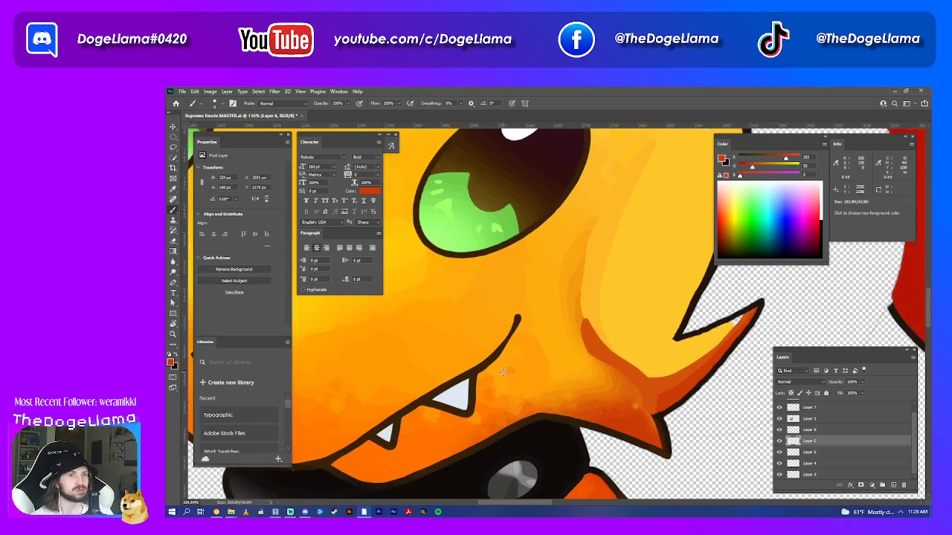
scroll(492, 363, "up", 1)
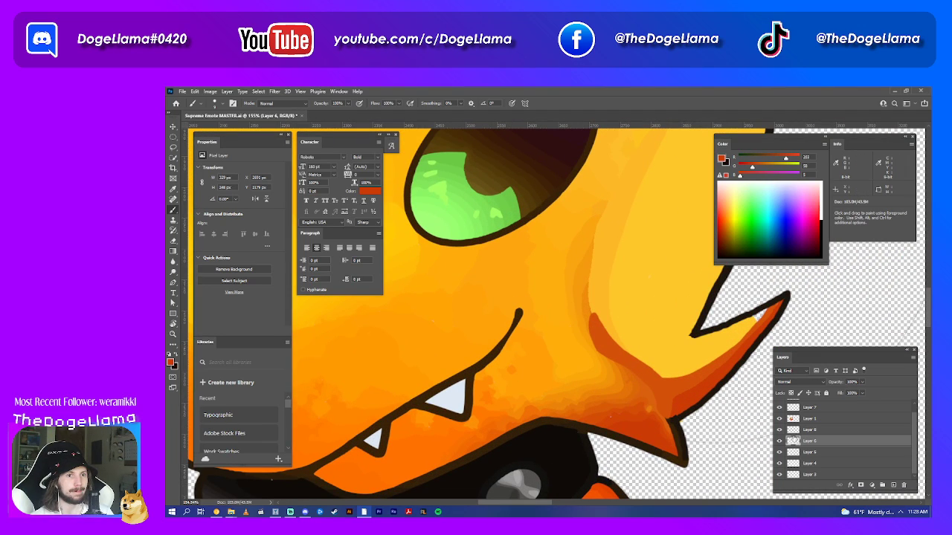
scroll(806, 421, "up", 1)
left_click(810, 421)
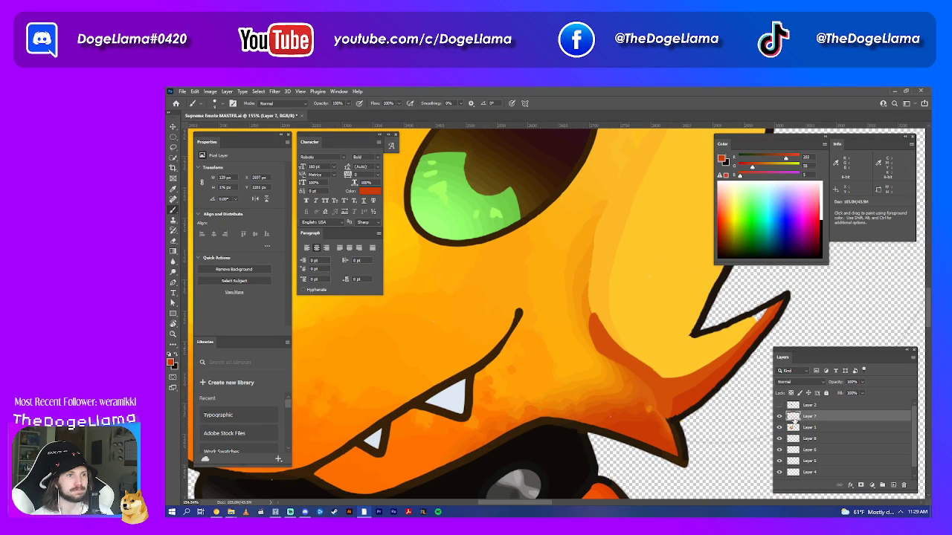
scroll(605, 429, "right", 1)
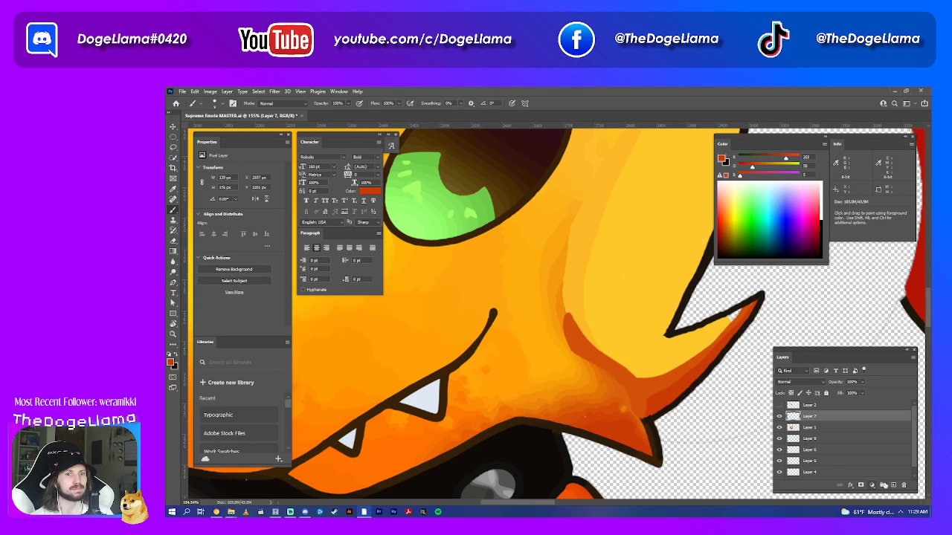
- Add a new Layer 9, move it lower in the stack, and sample the cheek orange
left_click(893, 485)
left_click_drag(806, 420, 808, 428)
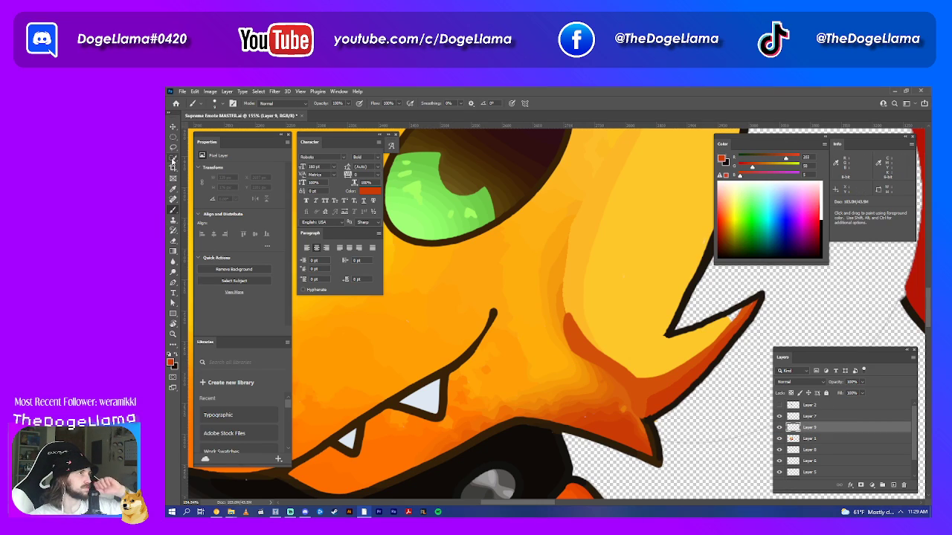
left_click(173, 188)
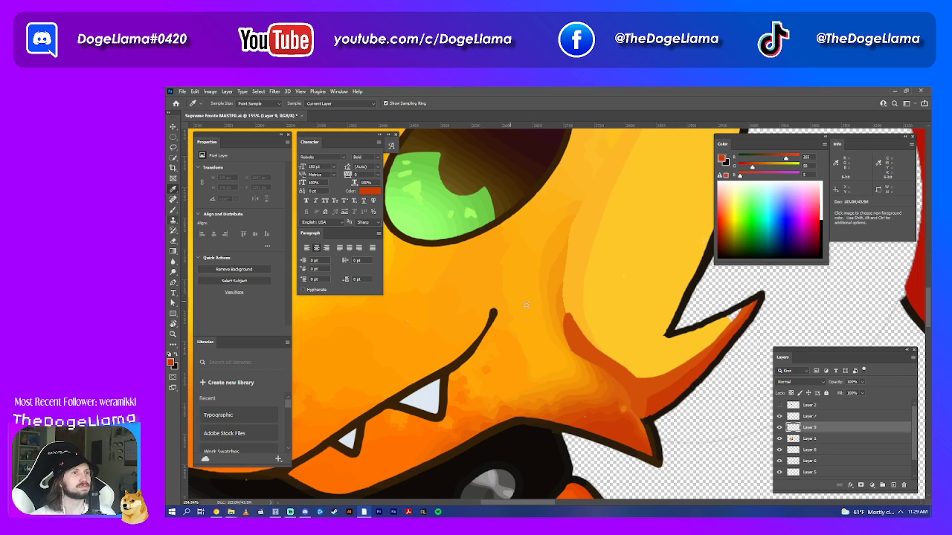
left_click(796, 438)
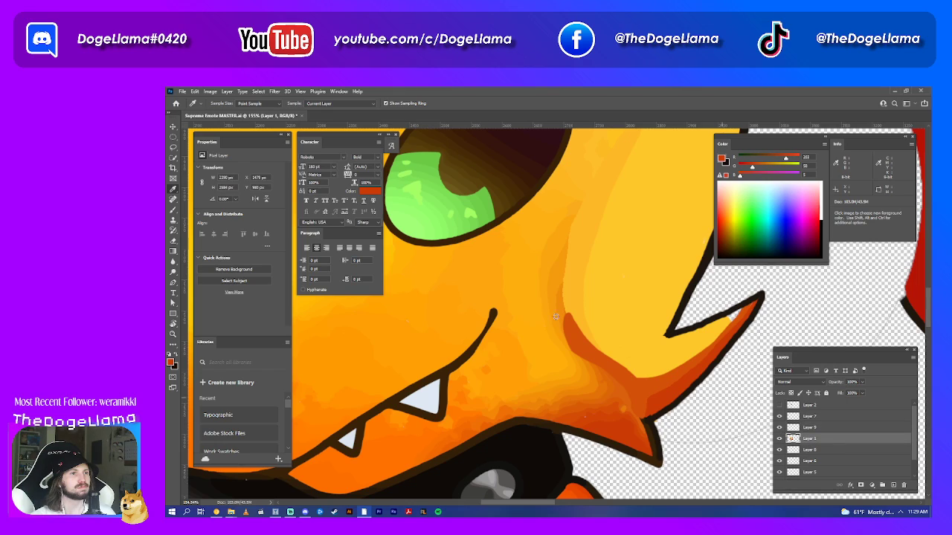
left_click(560, 307)
left_click(809, 429)
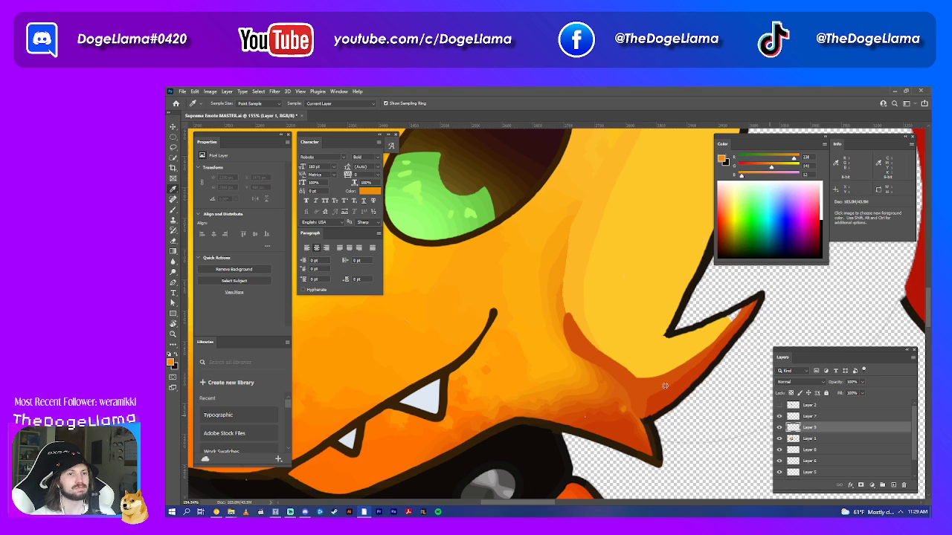
- On Layer 7, brush a small stroke over the orange shading at the spike's base
left_click(174, 209)
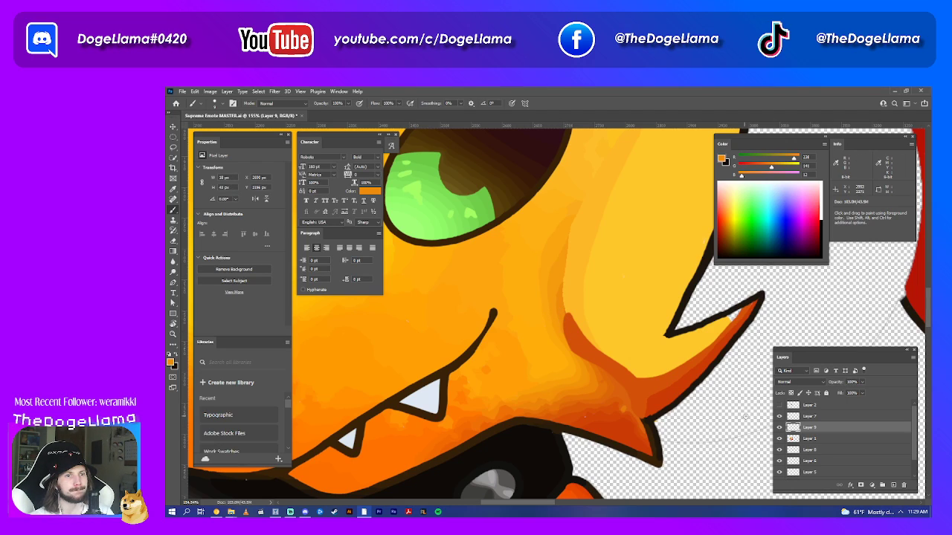
left_click(800, 427)
left_click(800, 427)
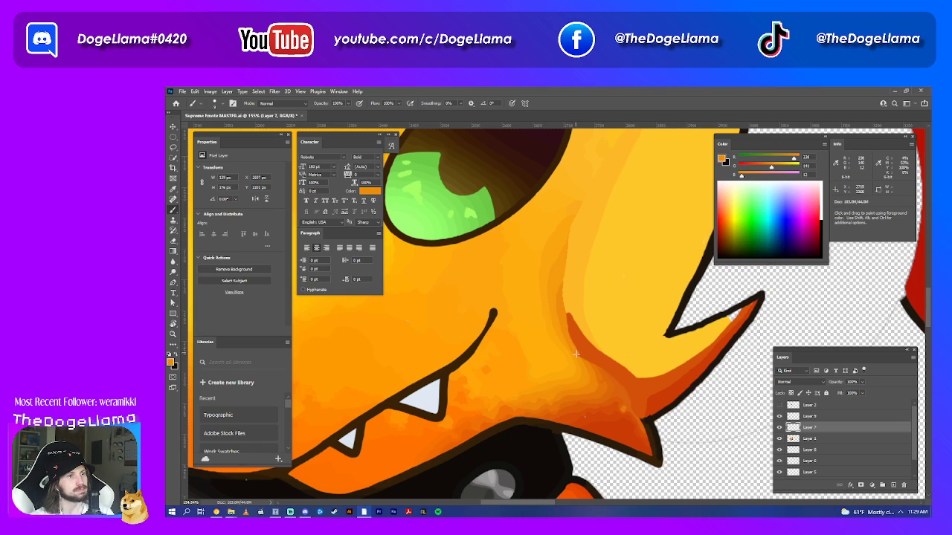
mouse_move(576, 406)
left_mouse_down()
mouse_move(558, 387)
mouse_move(562, 318)
left_mouse_up()
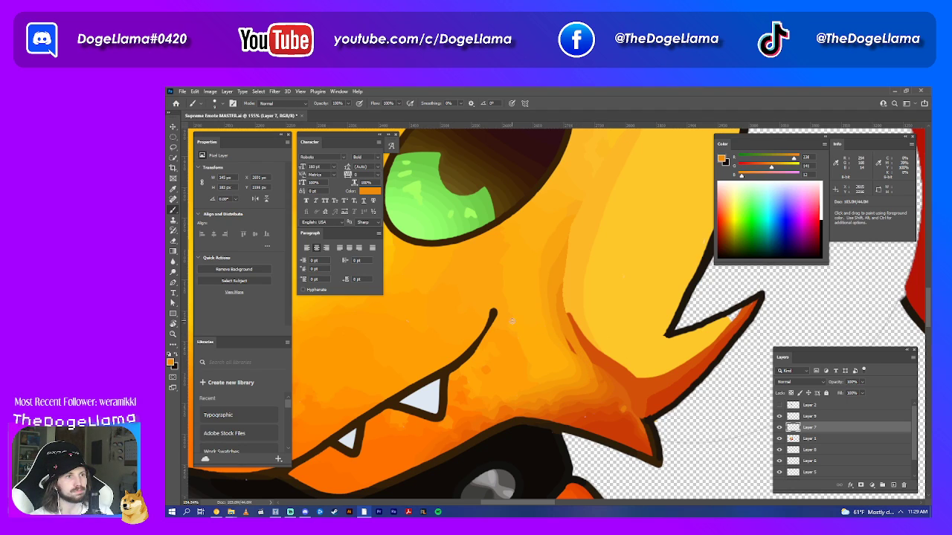
scroll(584, 357, "up", 2)
scroll(579, 348, "up", 1)
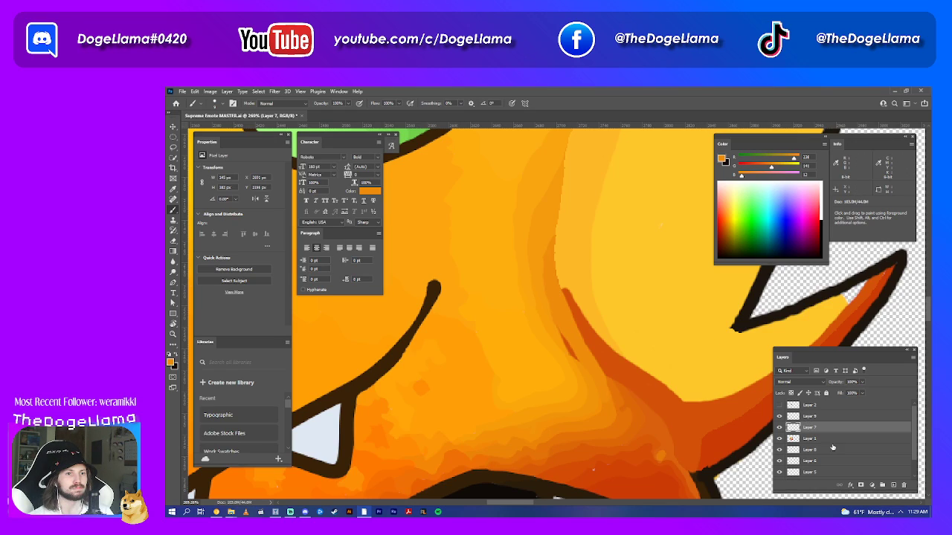
- Add a new Layer 10 and sample the face's light orange for painting on it
left_click(895, 485)
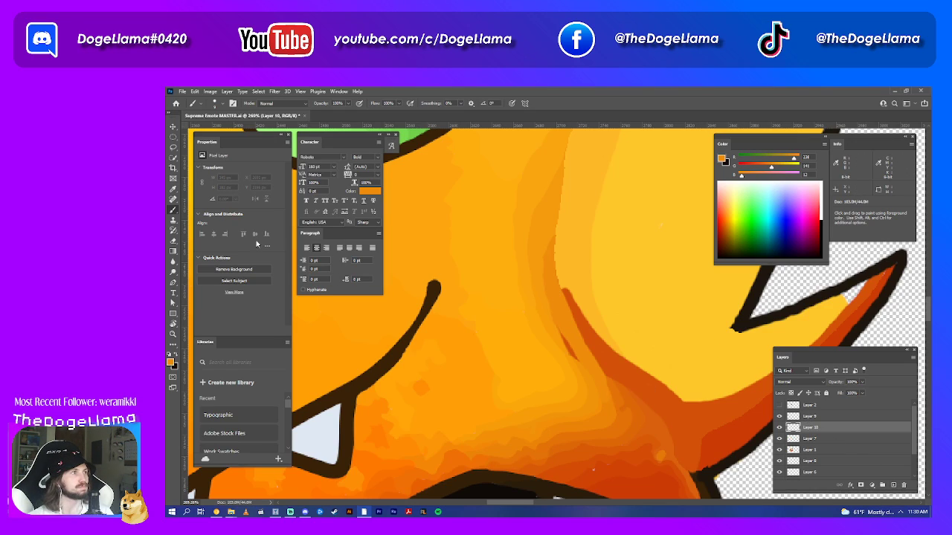
left_click(173, 188)
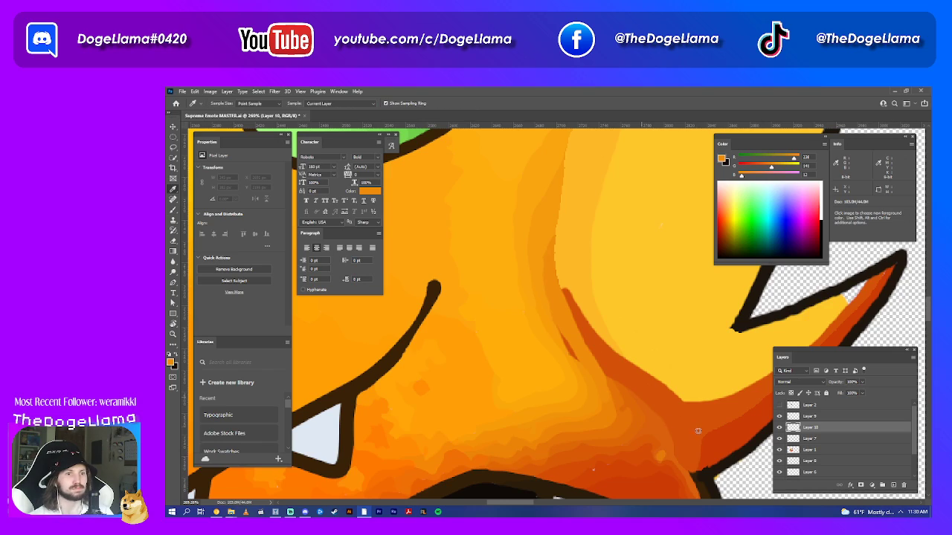
left_click(809, 450)
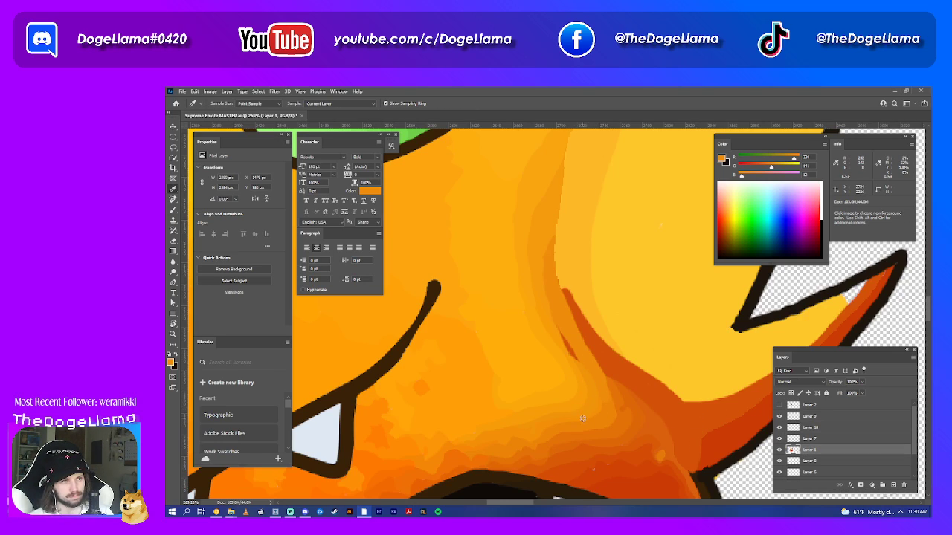
left_click(594, 394)
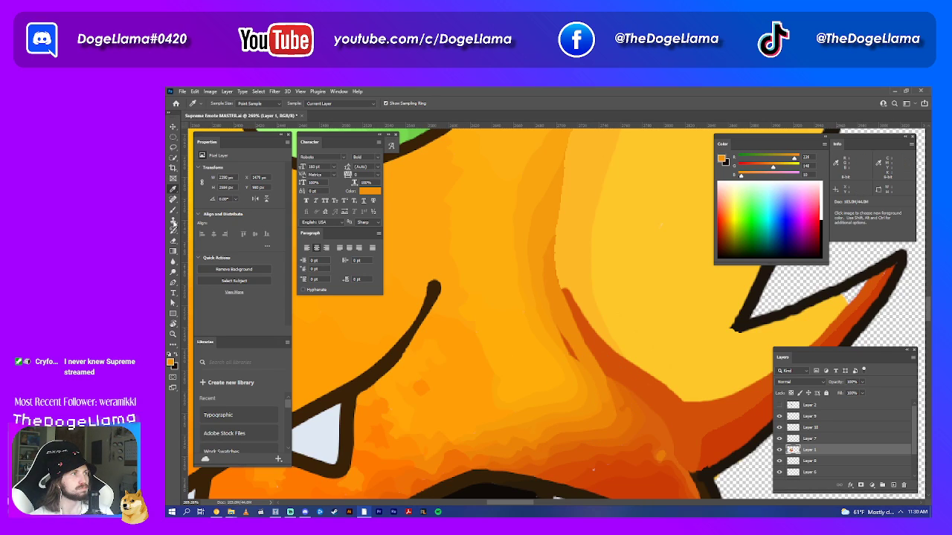
left_click(173, 210)
left_click(807, 429)
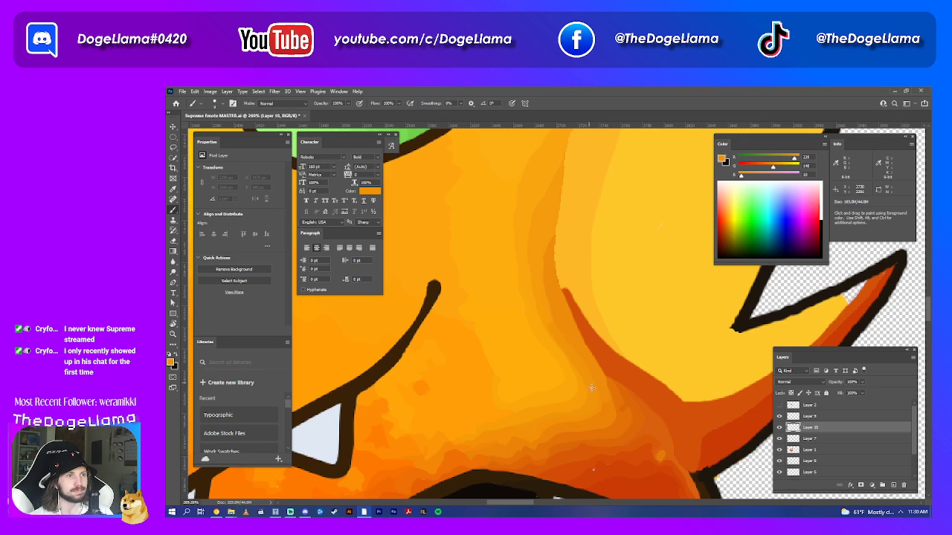
- Paint three light orange strokes over the shading at the spike's base
left_click_drag(592, 388, 591, 383)
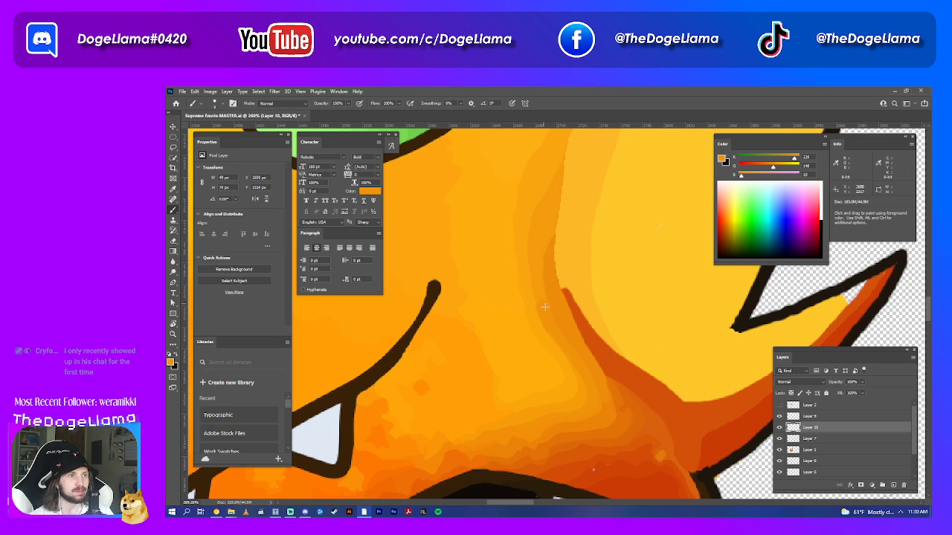
left_click_drag(541, 302, 546, 315)
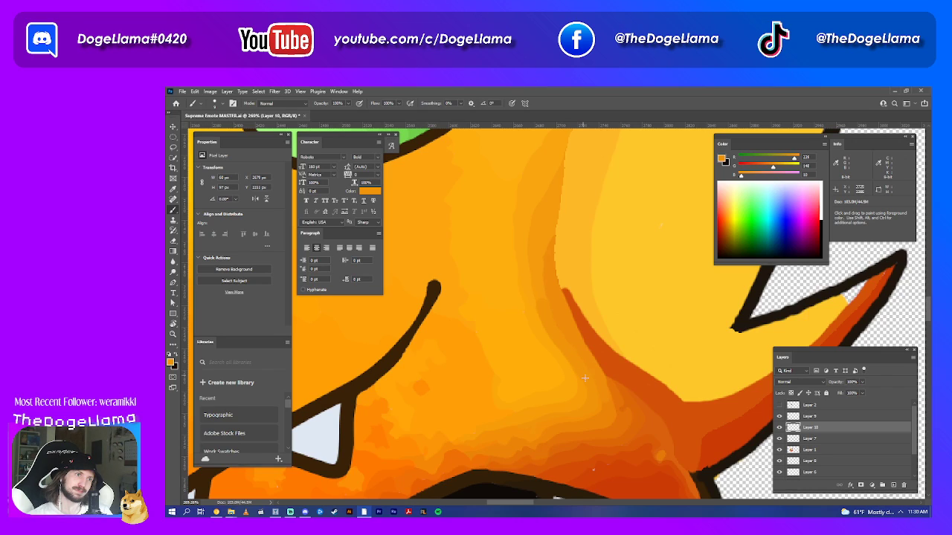
left_click_drag(590, 408, 584, 369)
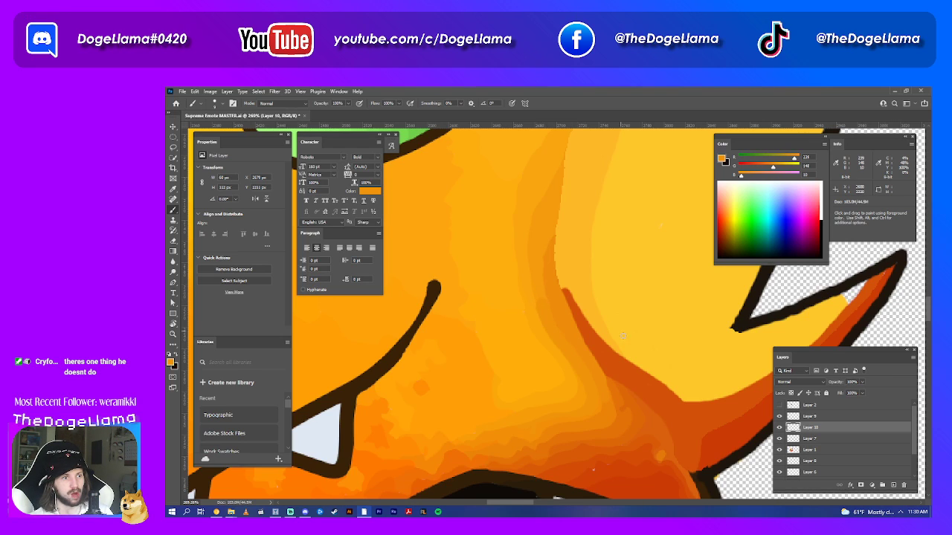
scroll(542, 297, "down", 2)
scroll(623, 336, "down", 2)
scroll(623, 337, "down", 2)
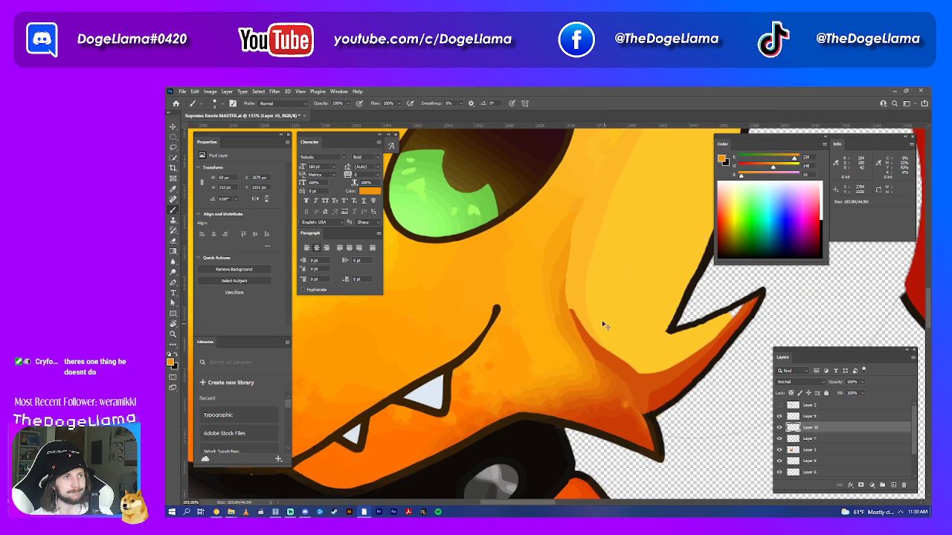
- Sample the darker red-orange shading colour and move Layer 7 below Layer 1
left_click(809, 440)
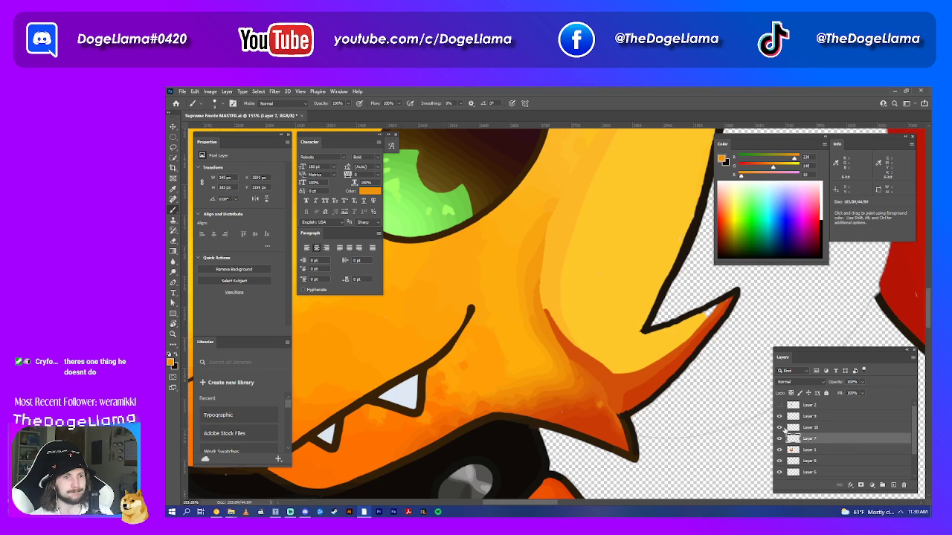
left_click(173, 189)
left_click(554, 334)
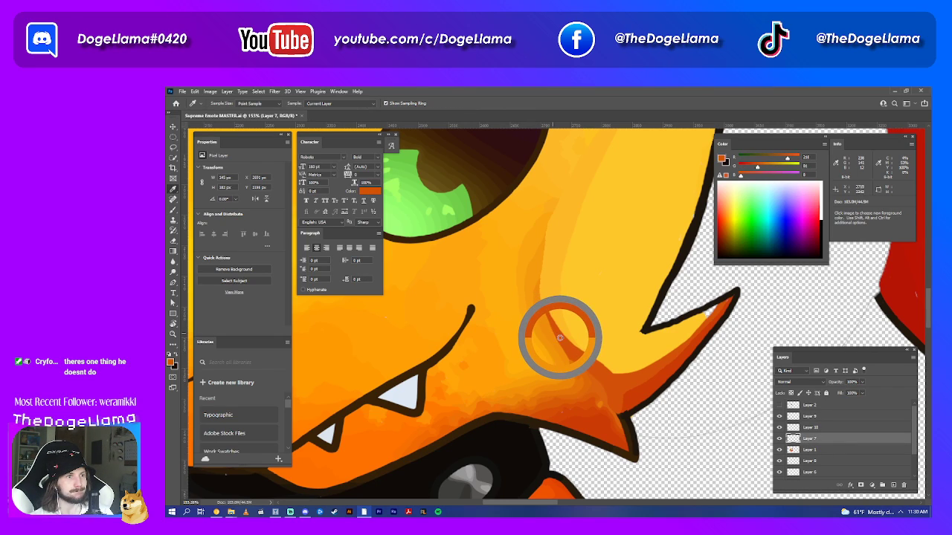
left_click(174, 209)
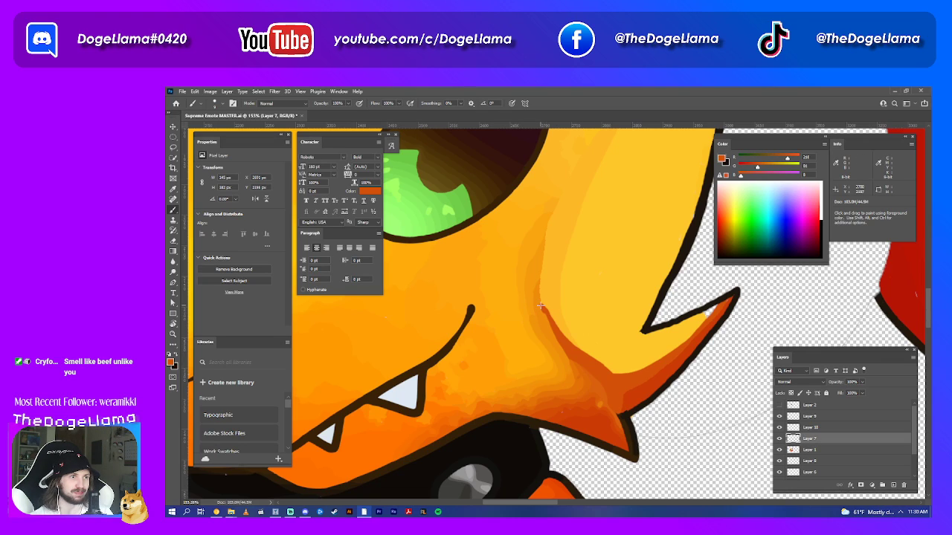
scroll(540, 305, "up", 2)
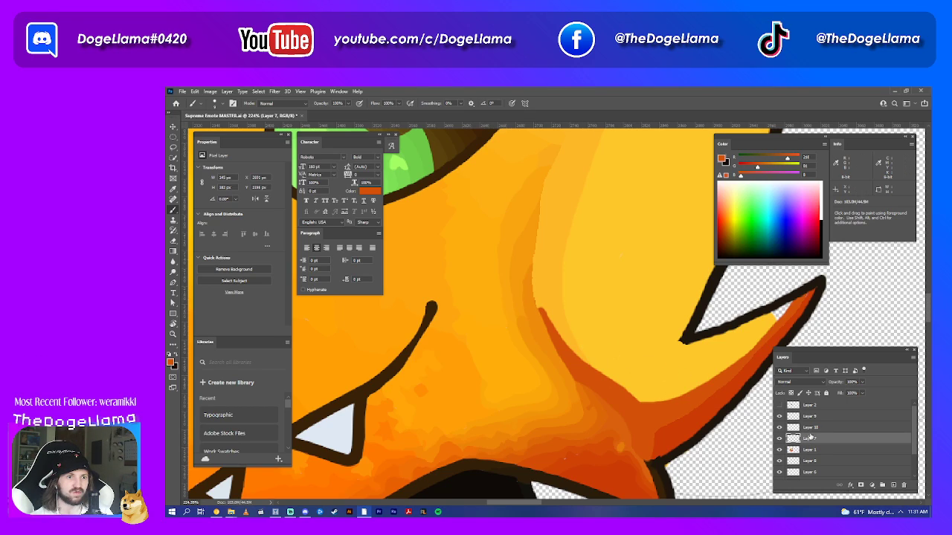
left_click_drag(807, 438, 808, 454)
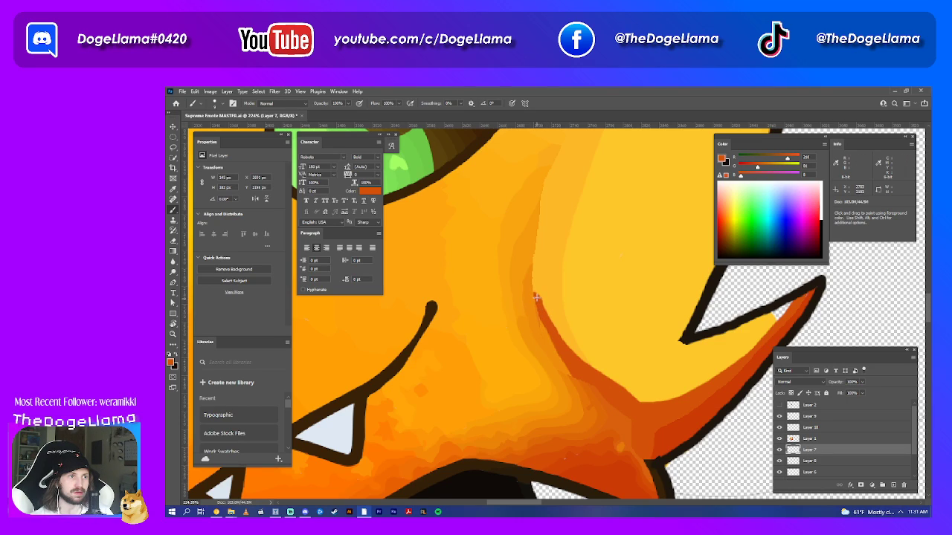
- Undo the last stroke and repaint dark orange shading along the spike's lower edge
key("ctrl+z")
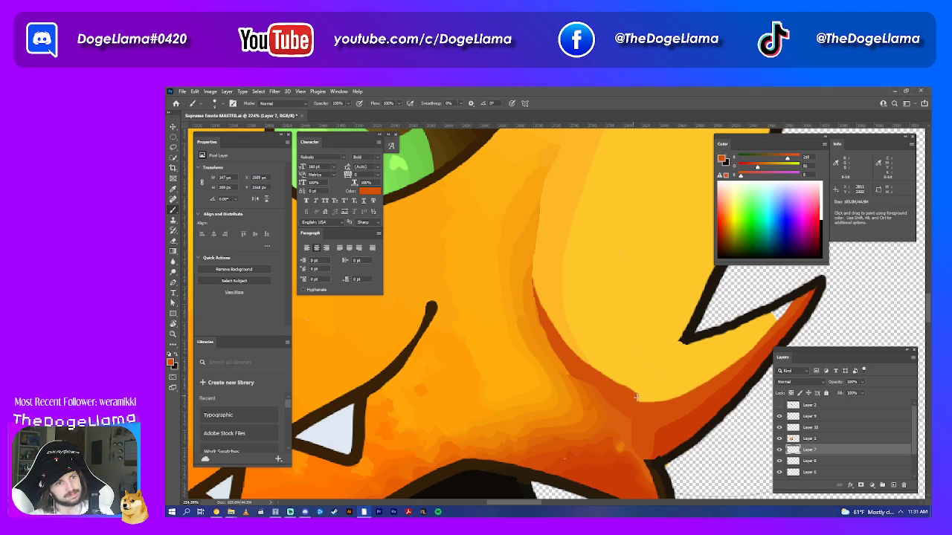
mouse_move(636, 398)
left_mouse_down()
mouse_move(676, 405)
mouse_move(666, 407)
left_mouse_up()
scroll(571, 354, "down", 1)
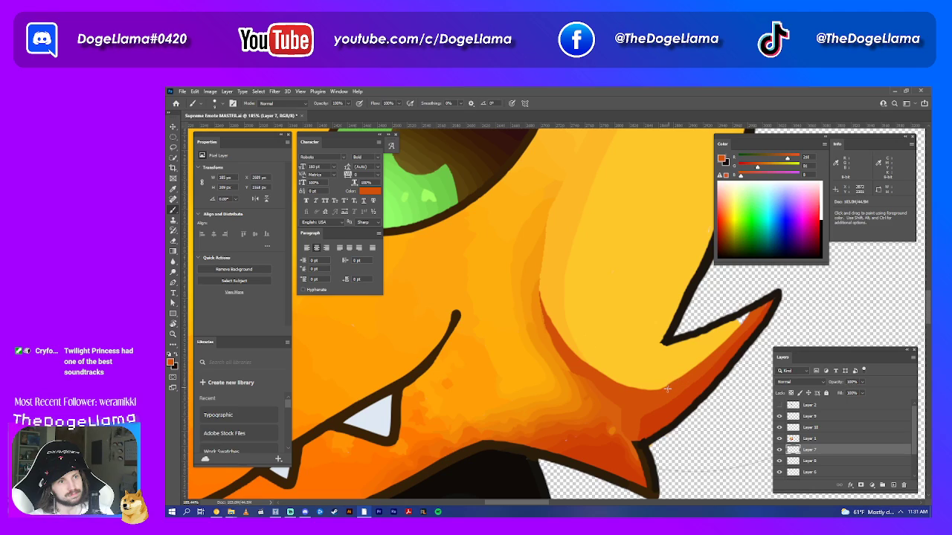
left_click_drag(677, 393, 751, 313)
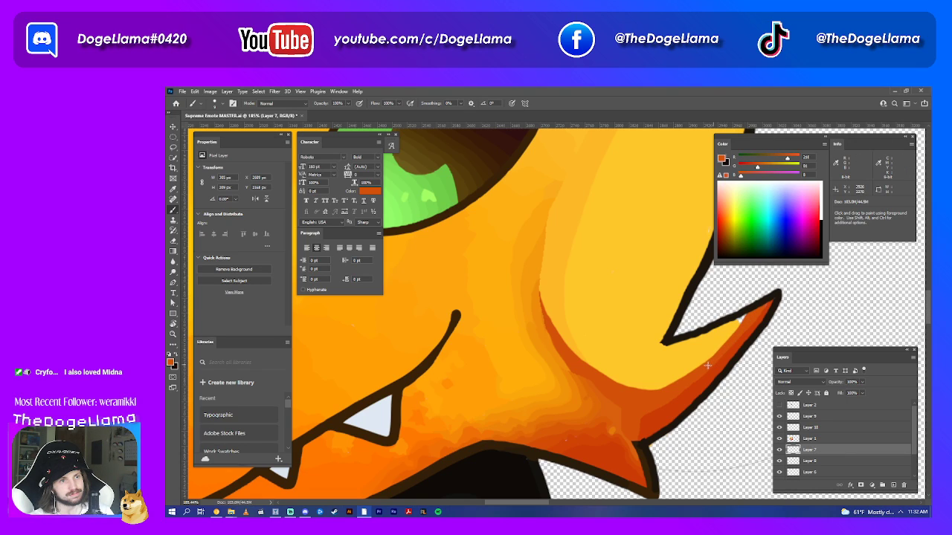
scroll(658, 402, "down", 2)
scroll(644, 405, "right", 1)
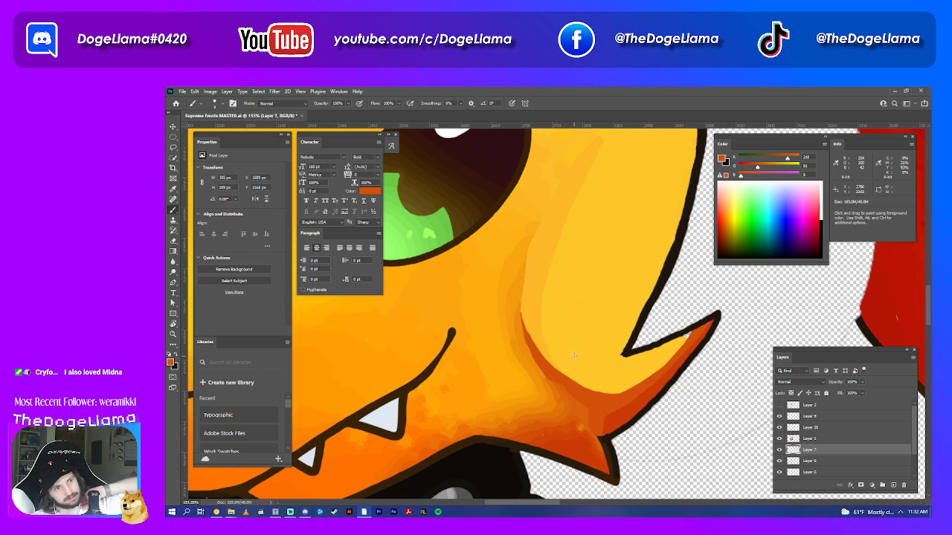
- Select Layer 8 and sample a colour from the dragon's face
scroll(576, 340, "down", 1)
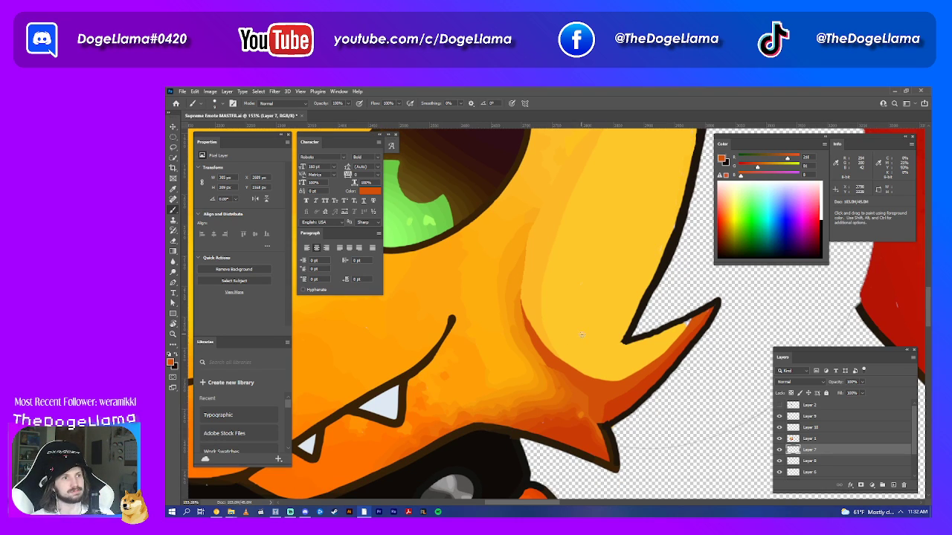
scroll(582, 341, "down", 2, "alt")
scroll(587, 330, "down", 3, "alt")
scroll(590, 326, "down", 1, "alt")
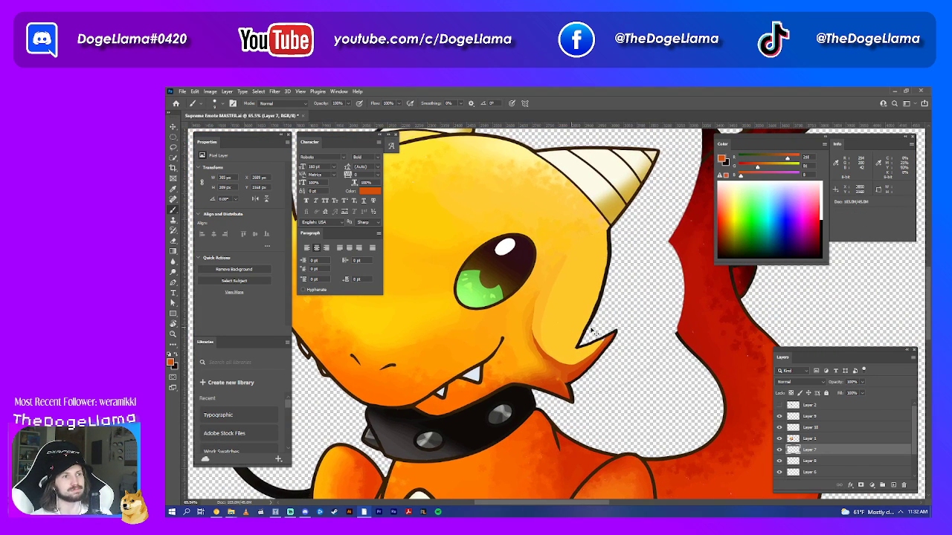
scroll(584, 336, "down", 1, "alt")
scroll(574, 339, "down", 1, "alt")
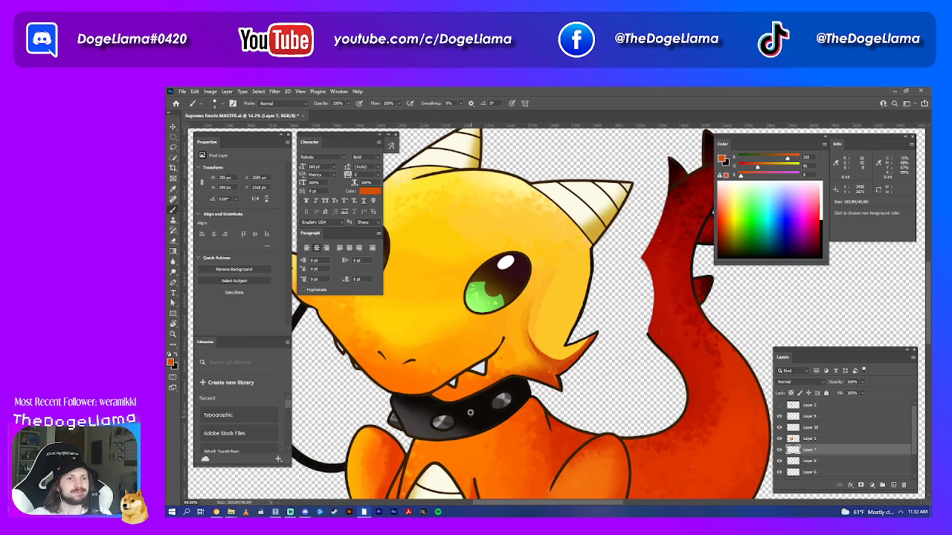
scroll(514, 332, "up", 5)
left_click(796, 460)
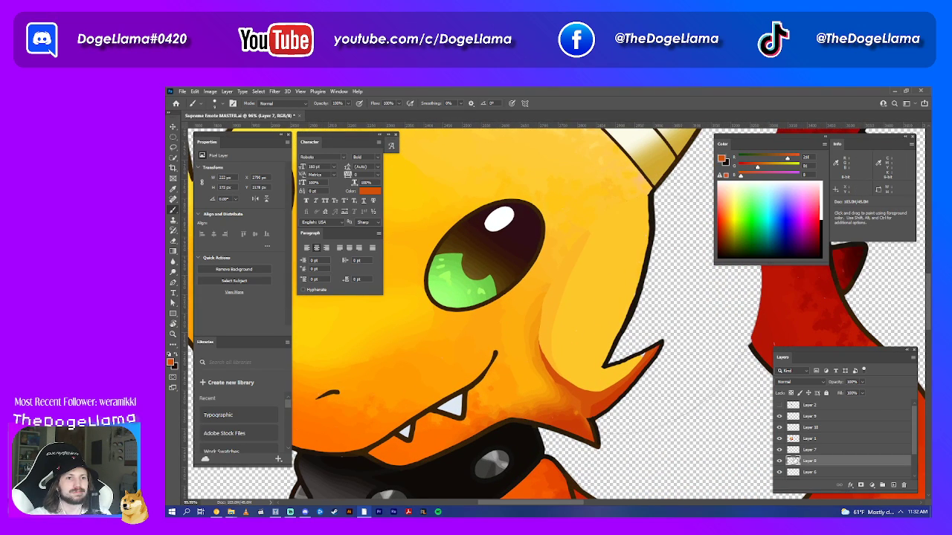
left_click(173, 188)
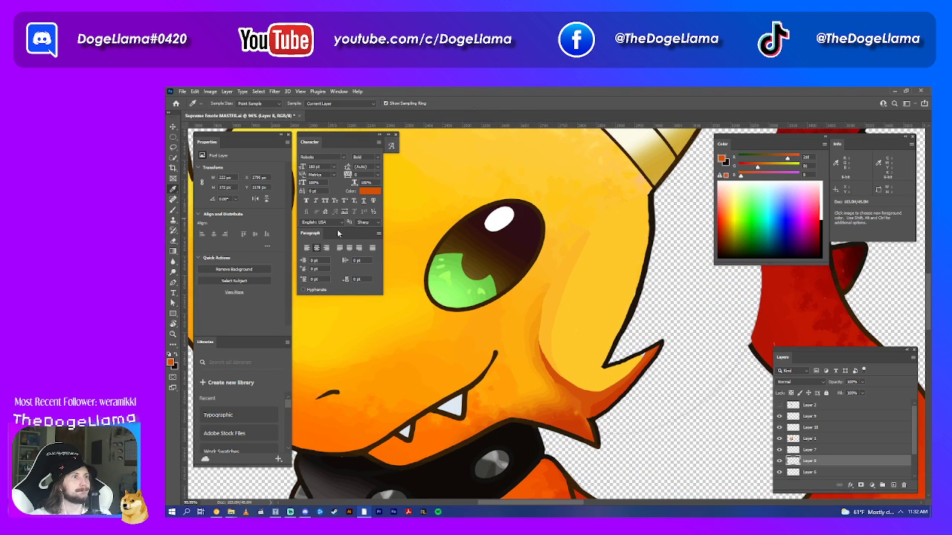
left_click(549, 303)
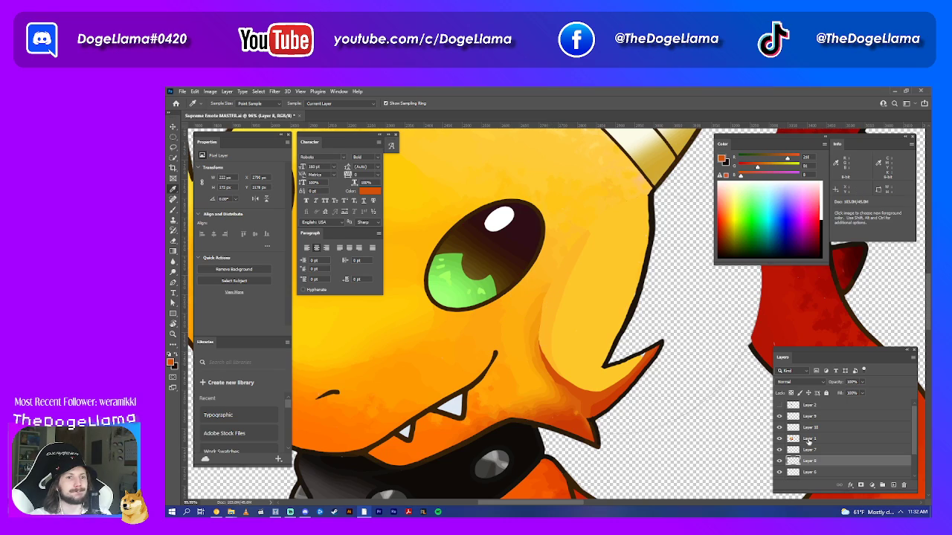
- Step down to Layer 4, sample the lighter cheek orange and return to the Brush
key("alt+bracketleft")
left_click(545, 303)
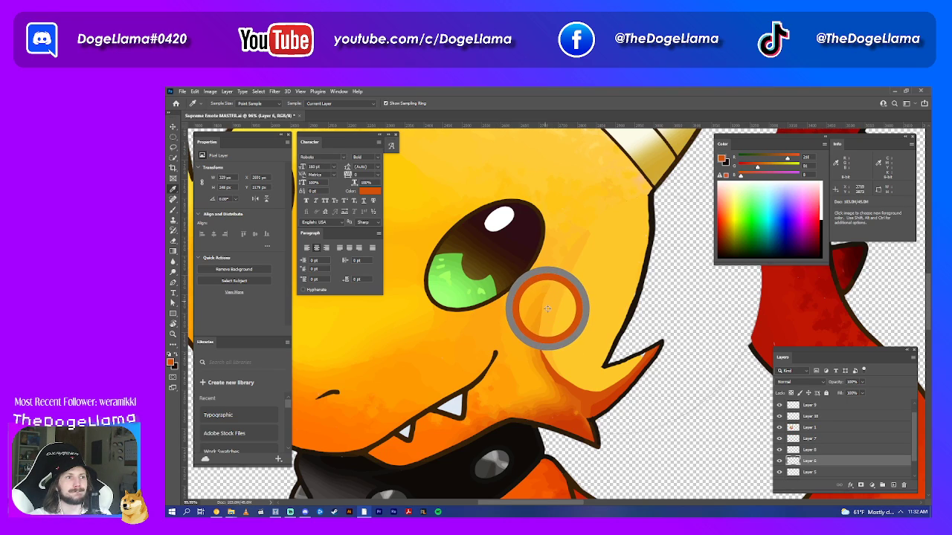
key("alt+bracketleft")
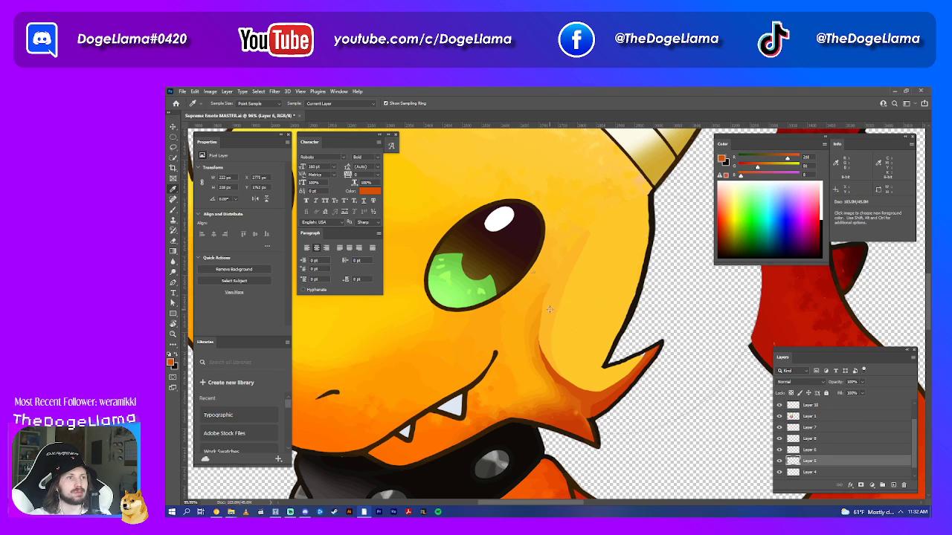
left_click(549, 310)
key("alt+bracketleft")
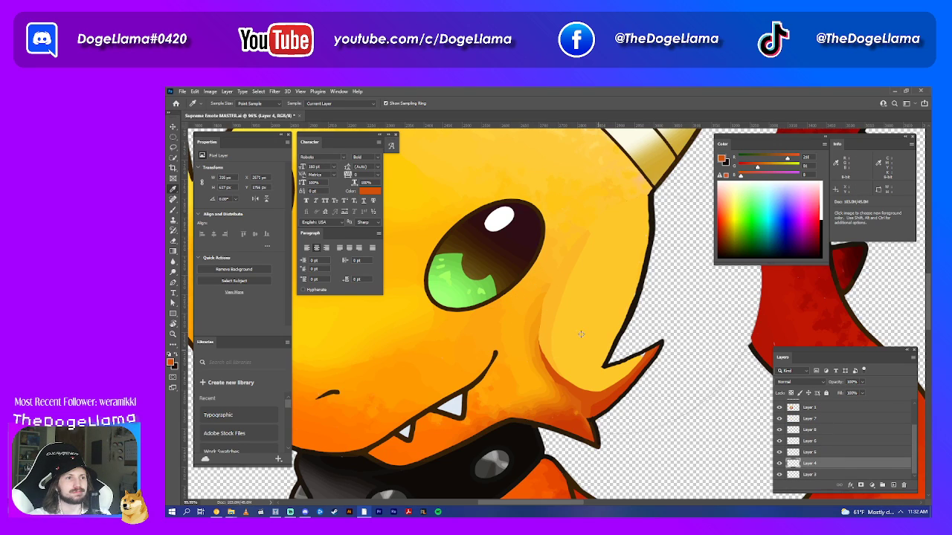
left_click_drag(543, 306, 544, 324)
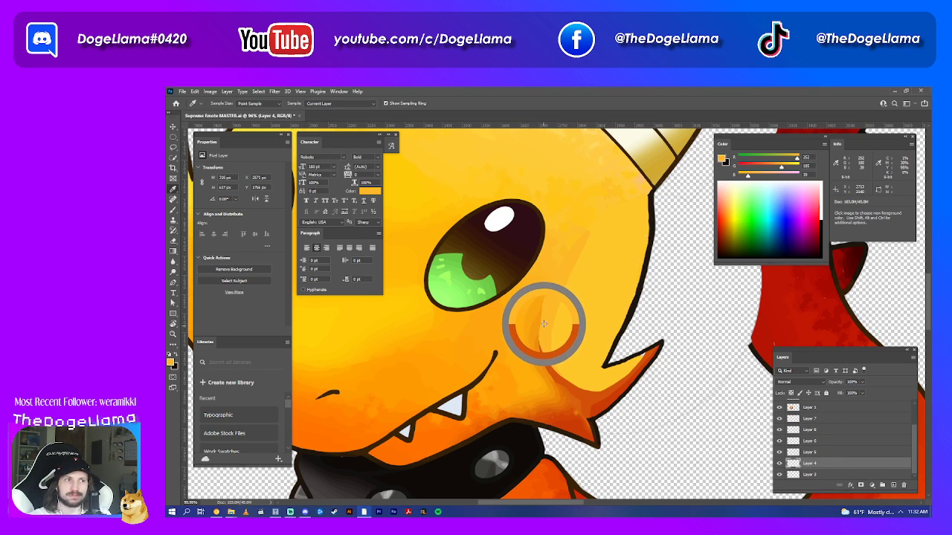
left_click(175, 210)
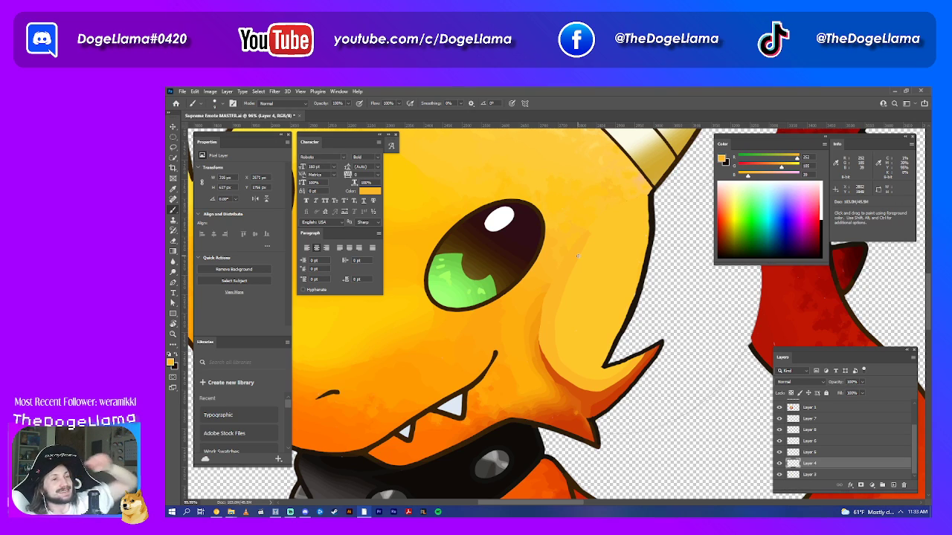
- Select Layer 1 and sample the dark outline brown from the face edge below the horn
scroll(562, 304, "down", 3)
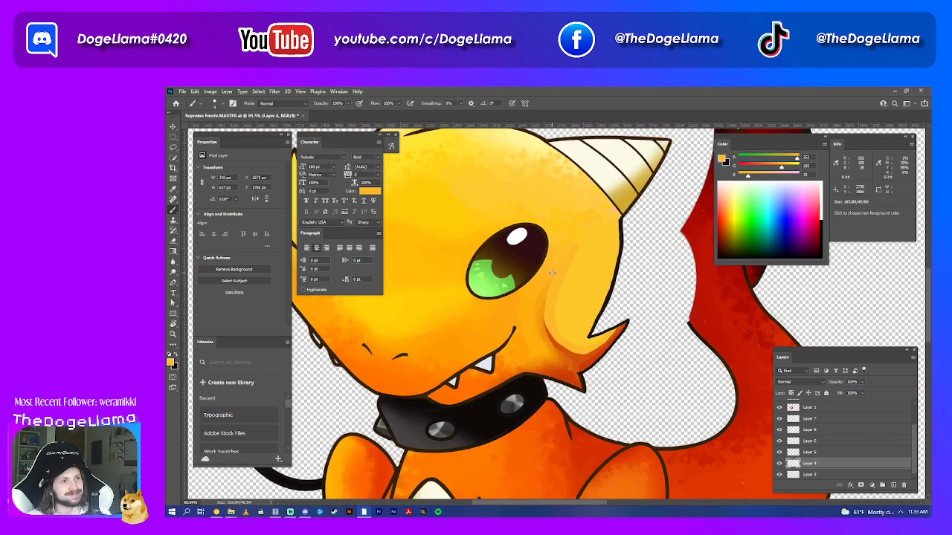
scroll(572, 254, "up", 3)
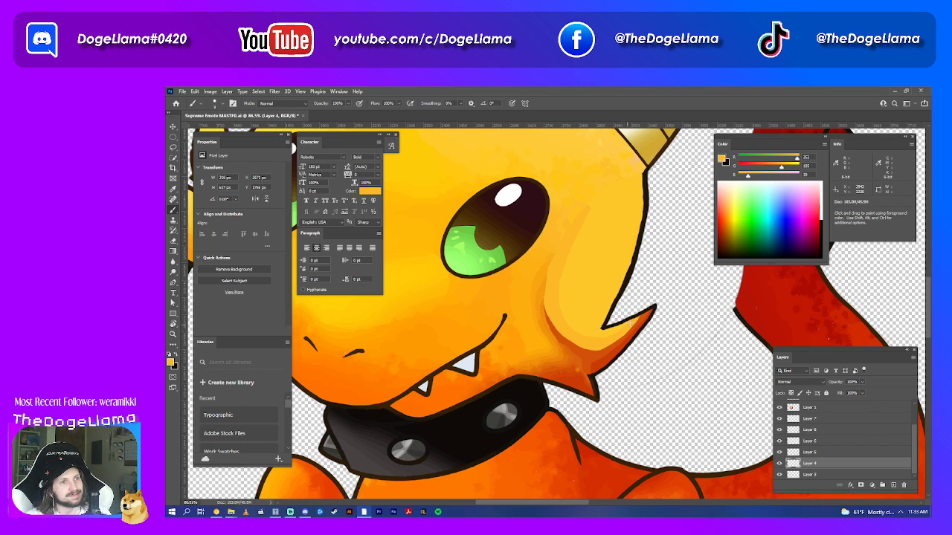
scroll(593, 338, "down", 1)
scroll(592, 338, "down", 2)
scroll(592, 339, "down", 2)
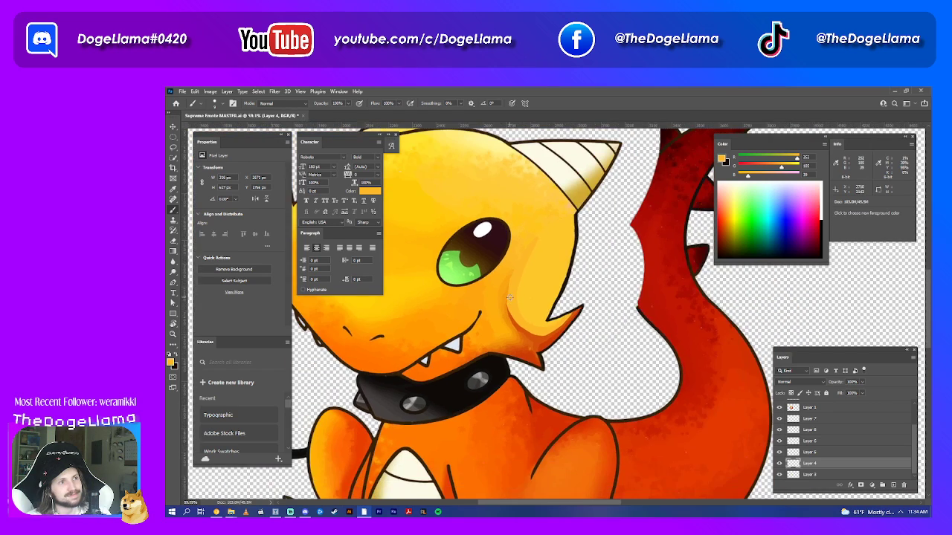
scroll(592, 339, "down", 1)
scroll(487, 297, "left", 3)
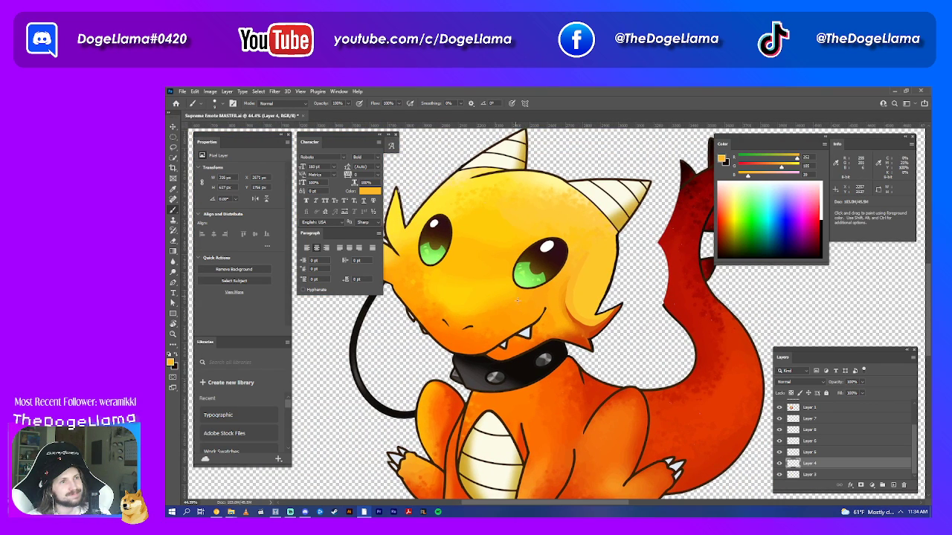
scroll(661, 245, "up", 3)
scroll(661, 245, "up", 3)
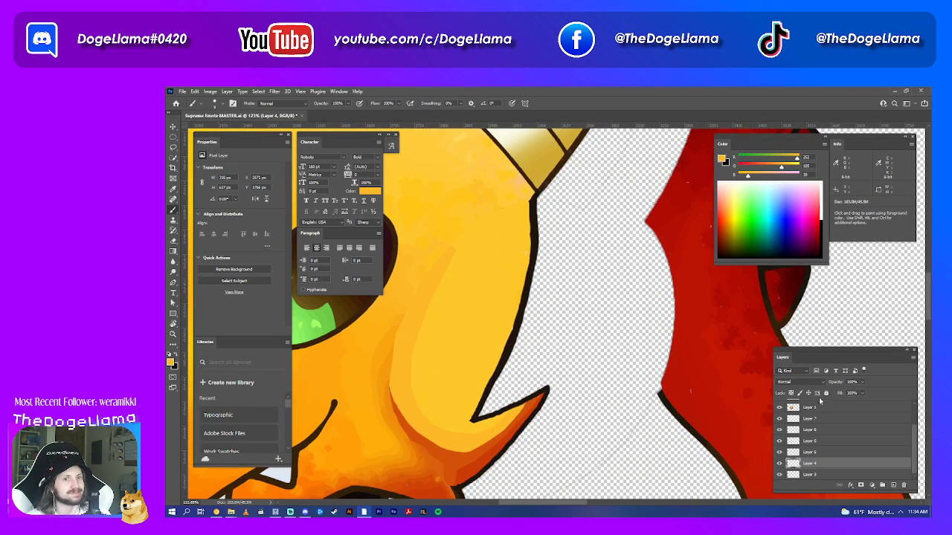
scroll(817, 416, "up", 2)
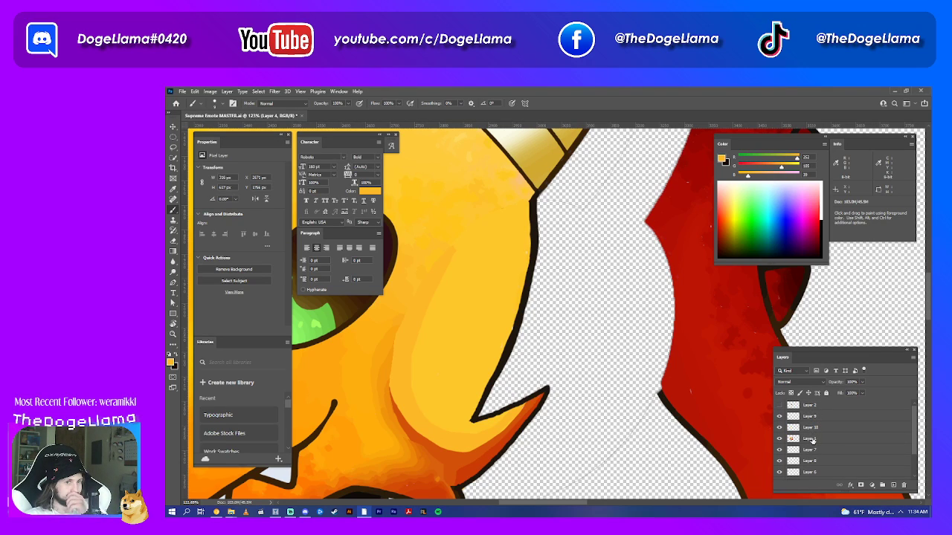
left_click(812, 441)
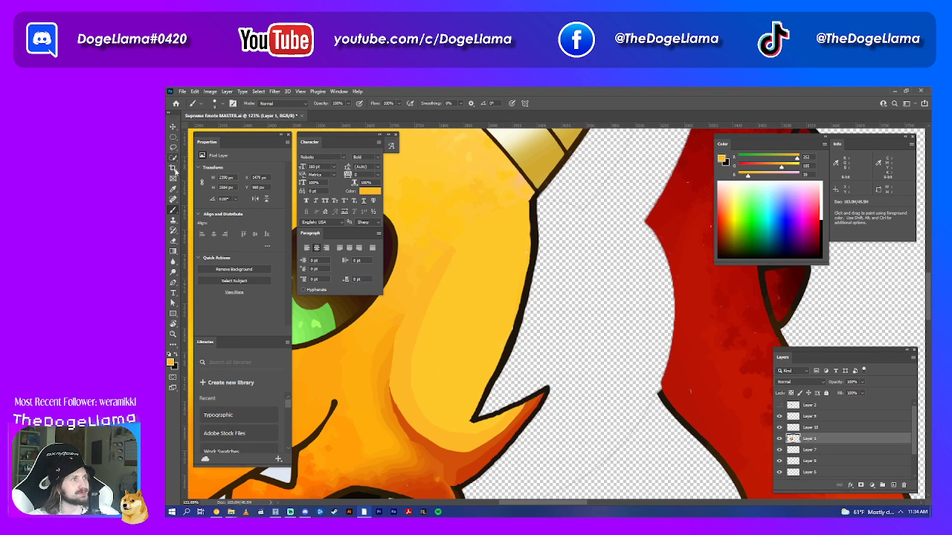
left_click(173, 188)
left_click(531, 209)
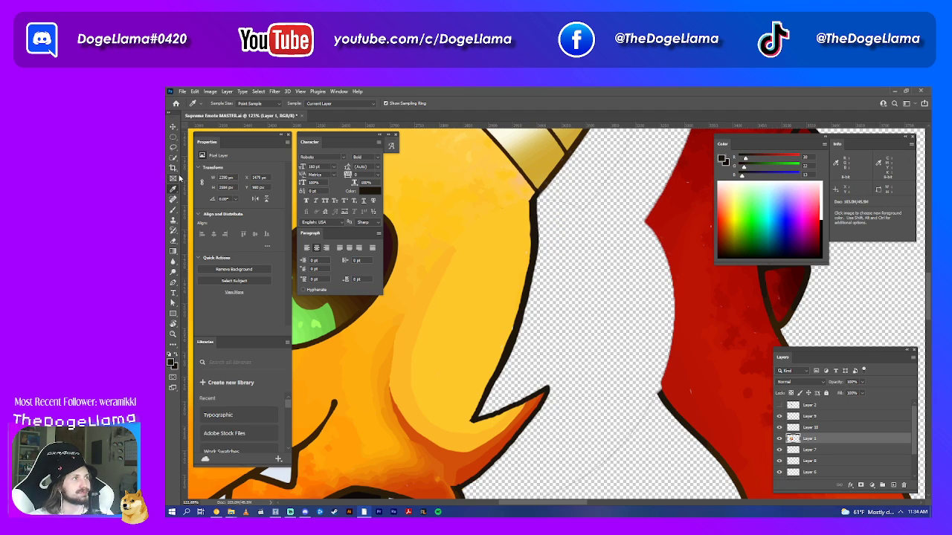
- Brush a thicker outline down the head's right edge from the horn notch
left_click(180, 211)
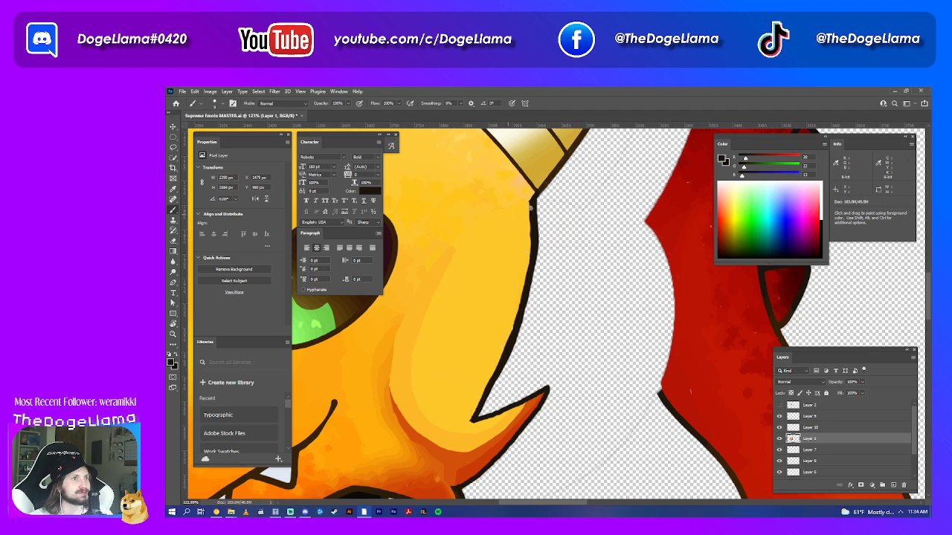
scroll(530, 208, "up", 3)
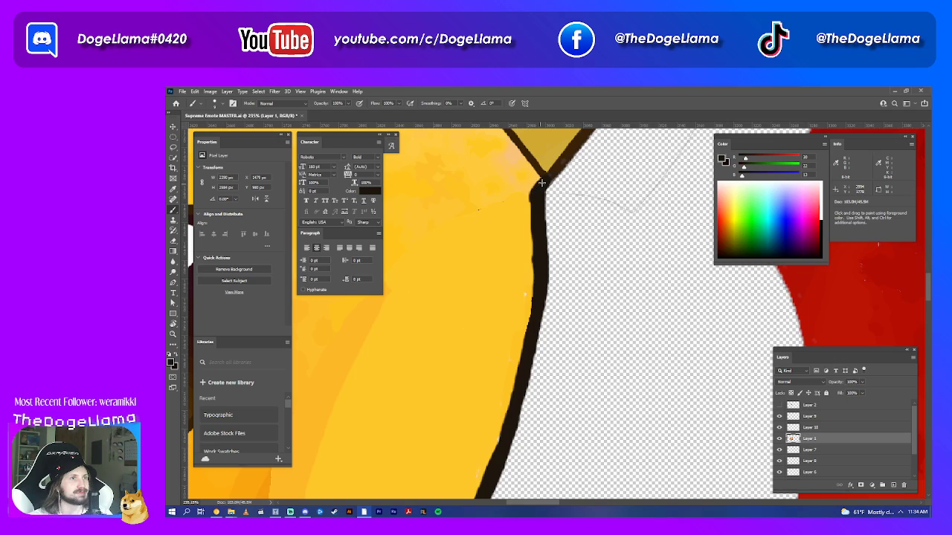
left_click_drag(535, 195, 526, 343)
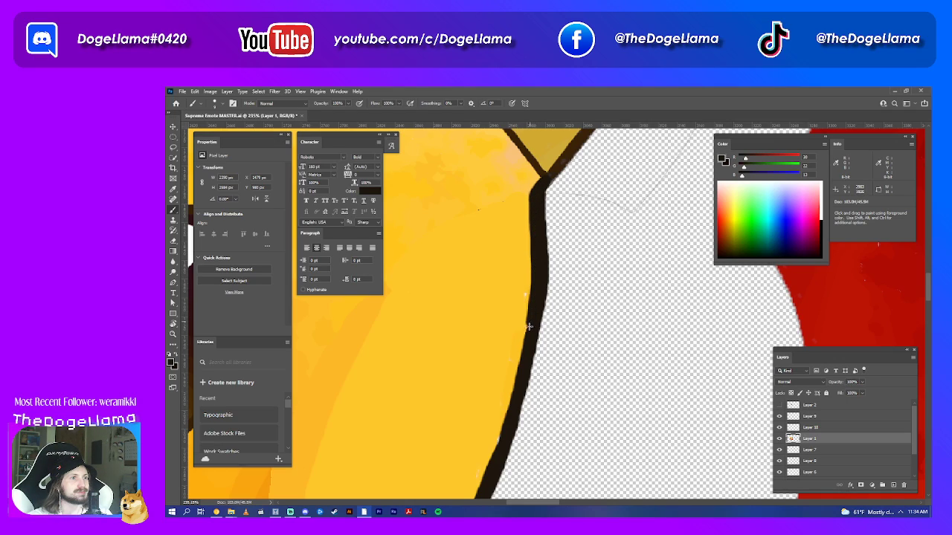
scroll(526, 335, "down", 5)
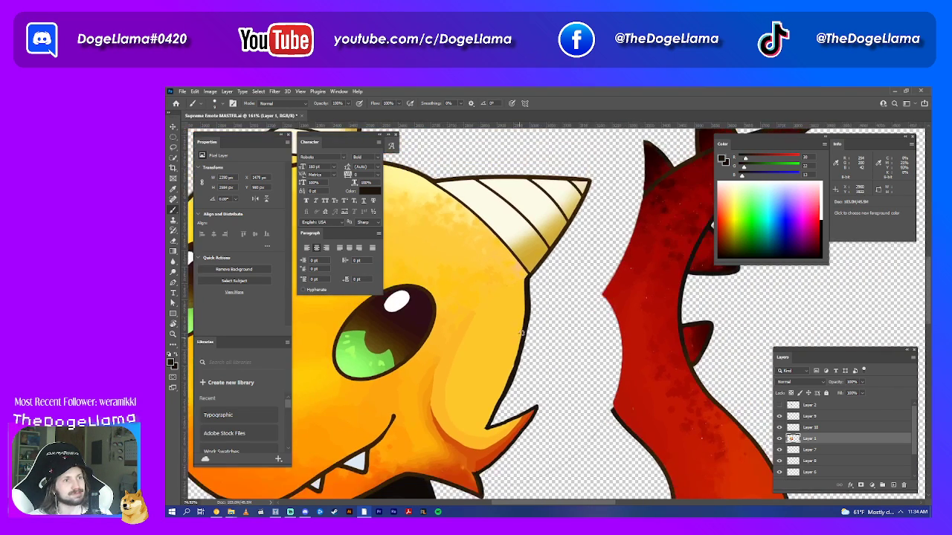
- Set the Eraser to Brush mode and zoom in on the rough outline below the horn
left_click(172, 241)
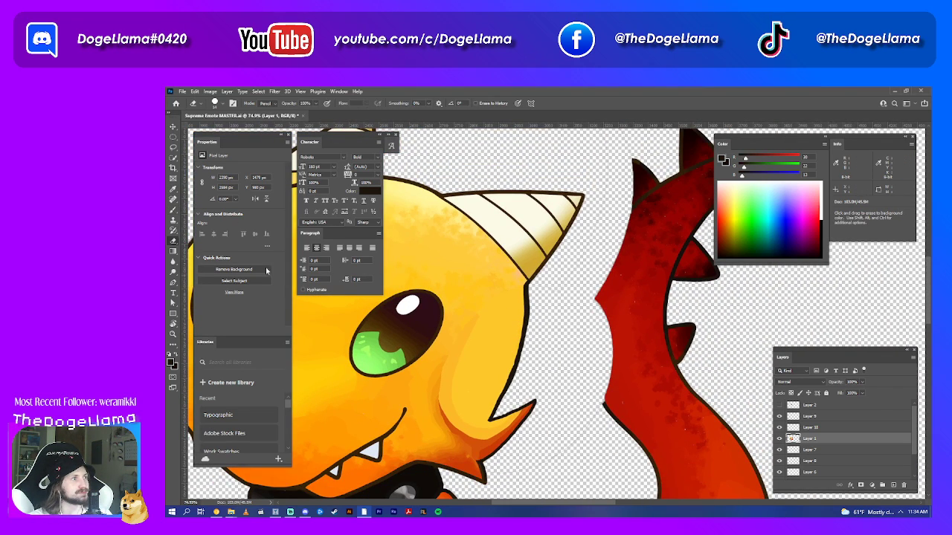
scroll(544, 319, "up", 3)
scroll(543, 320, "up", 1)
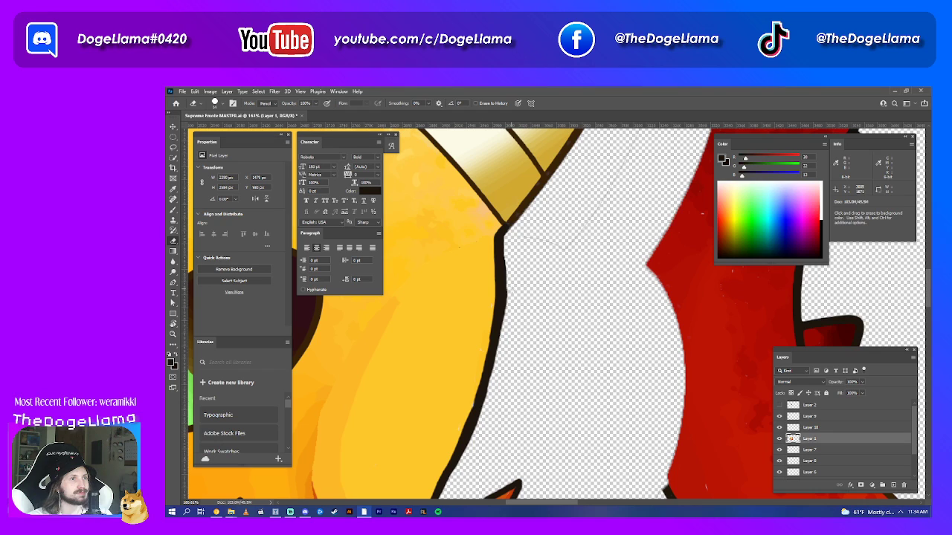
scroll(545, 313, "down", 2)
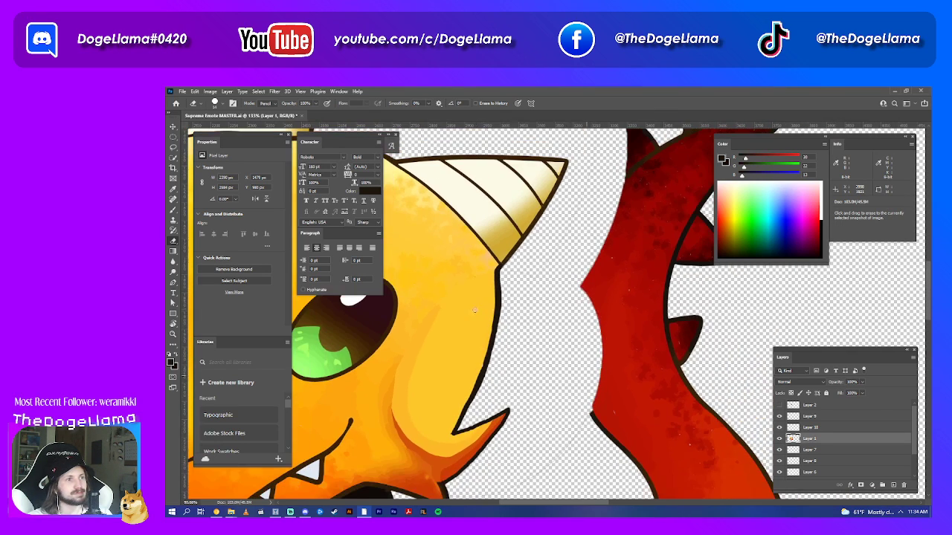
scroll(545, 313, "down", 2)
scroll(545, 313, "up", 2)
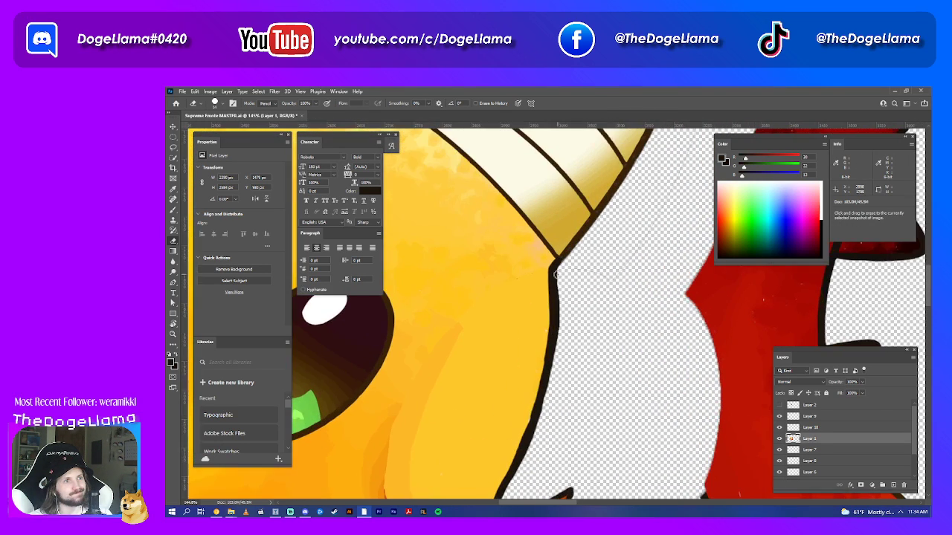
scroll(545, 313, "up", 2)
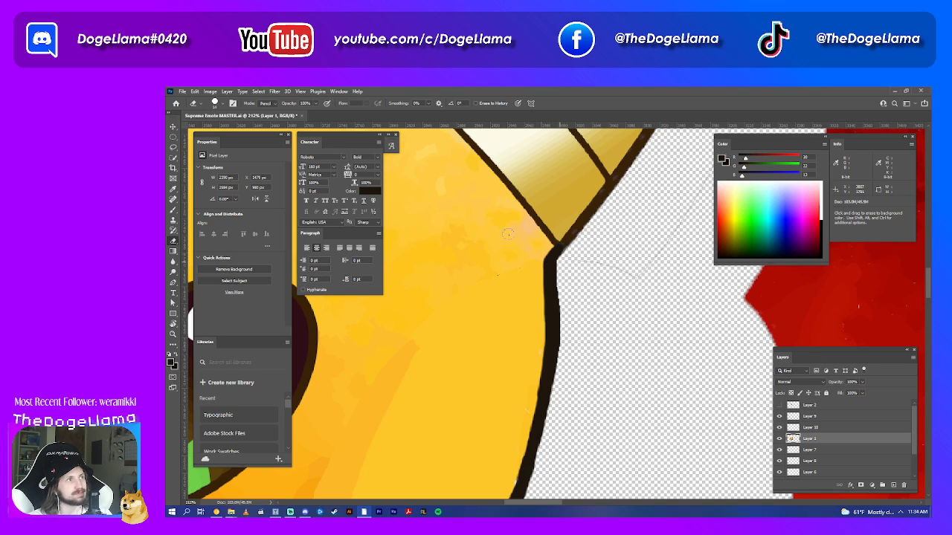
left_click(265, 110)
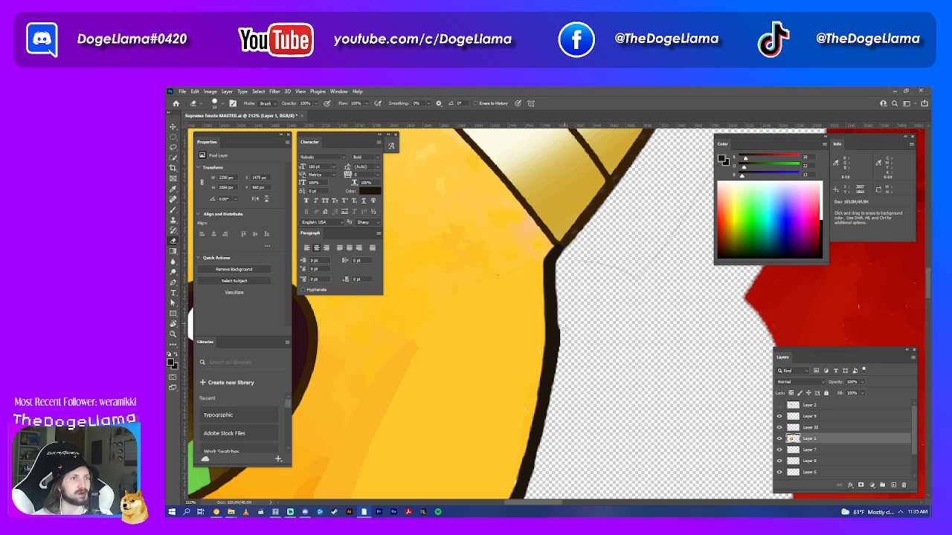
scroll(575, 366, "down", 3)
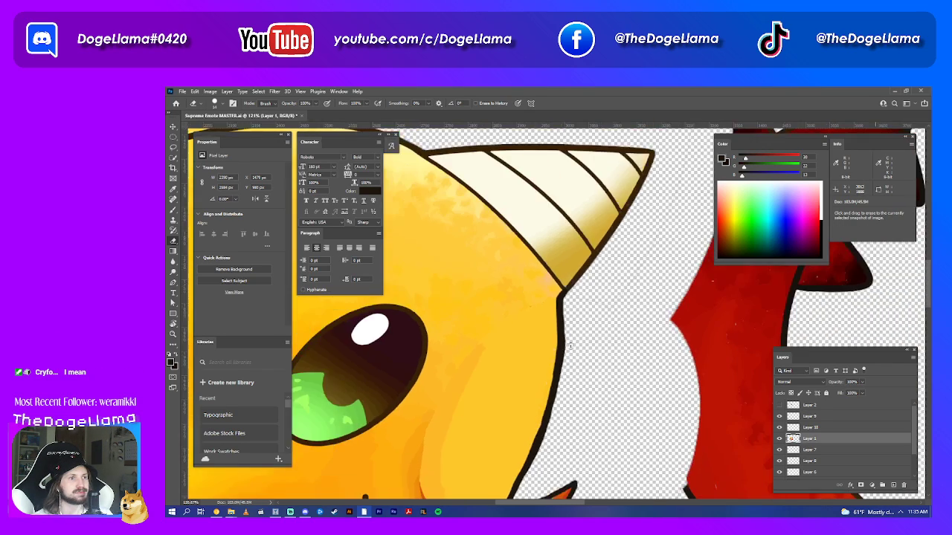
scroll(639, 368, "up", 2)
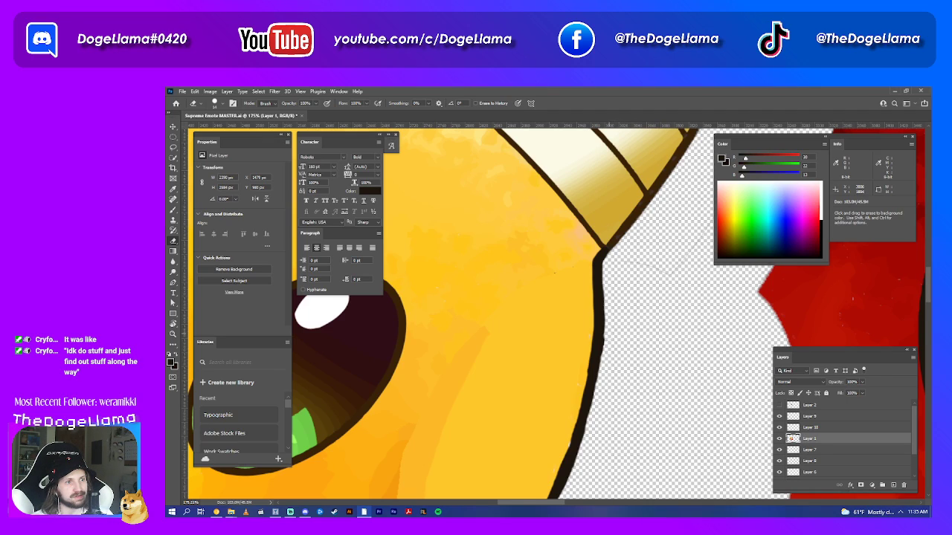
scroll(601, 357, "down", 3)
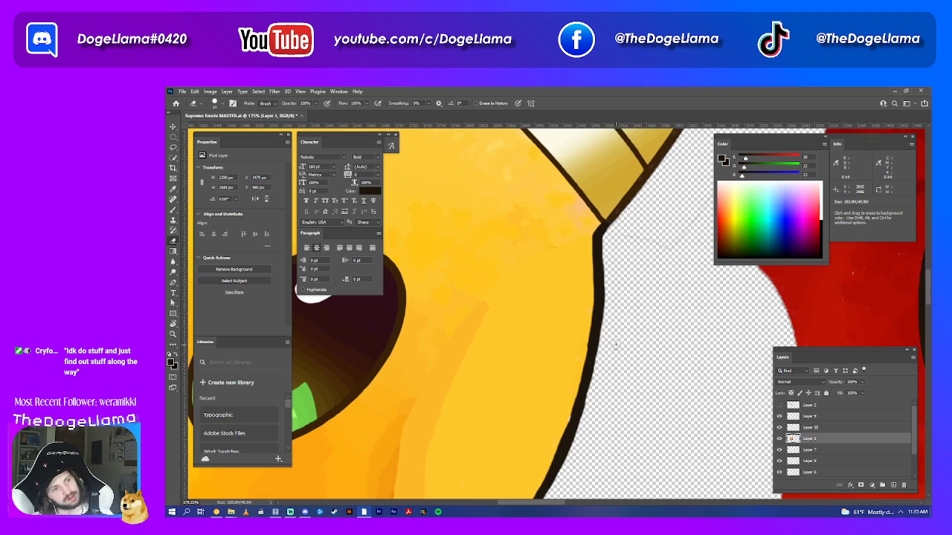
scroll(601, 337, "down", 1)
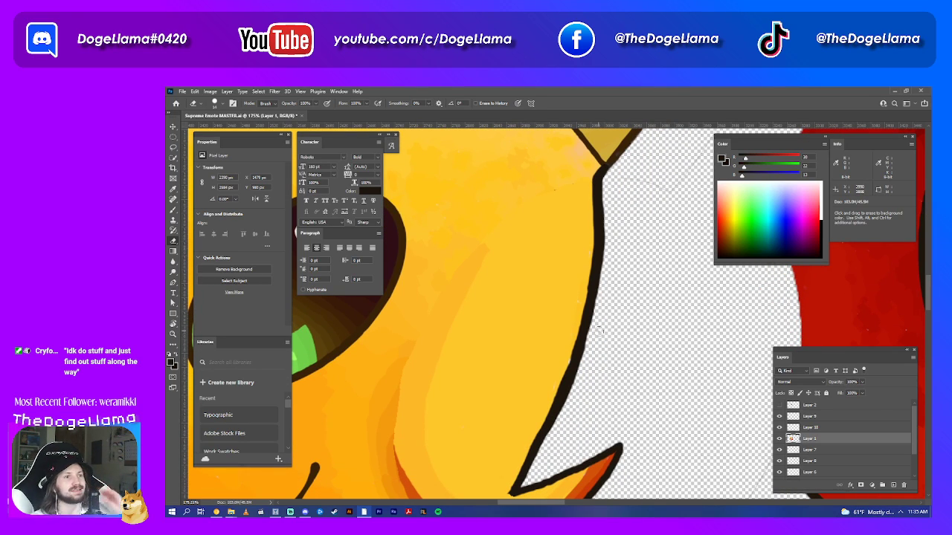
scroll(595, 331, "down", 1)
left_click_drag(591, 325, 650, 324)
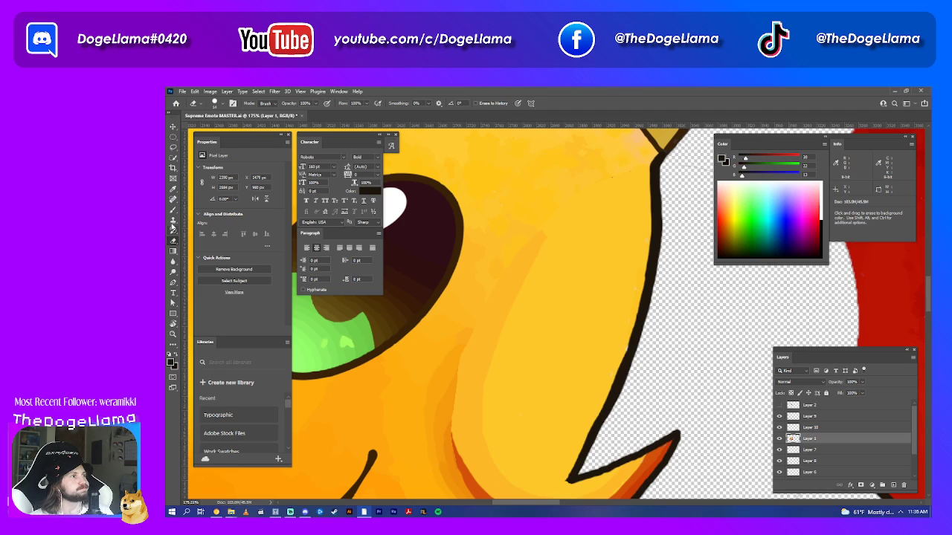
key("b")
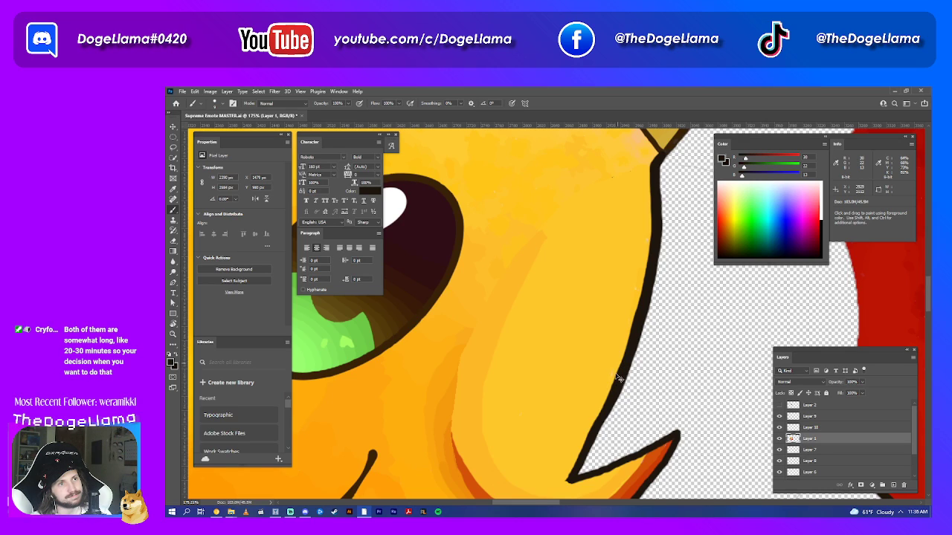
- Thicken the cheek outline down to the jaw spike, redoing one bad stroke, then zoom out
left_click_drag(614, 390, 672, 363)
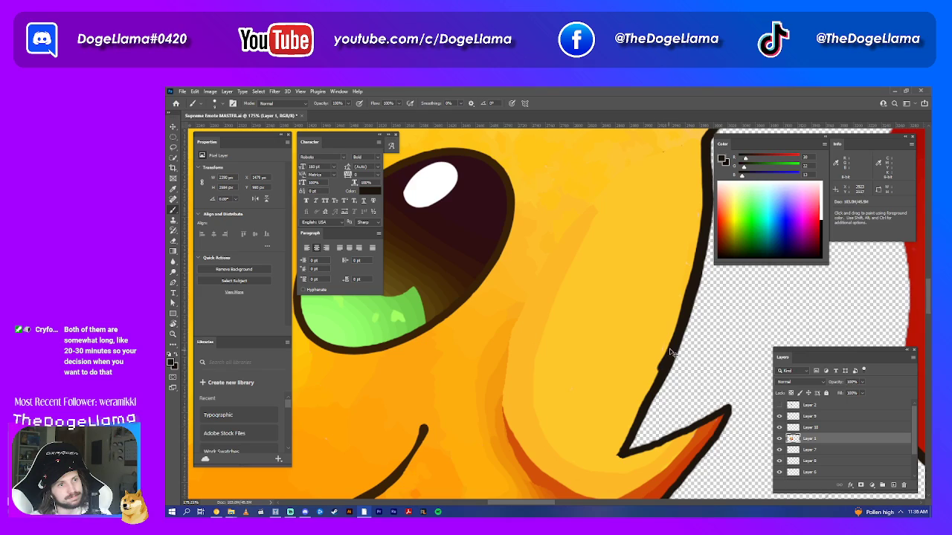
left_click_drag(658, 377, 617, 451)
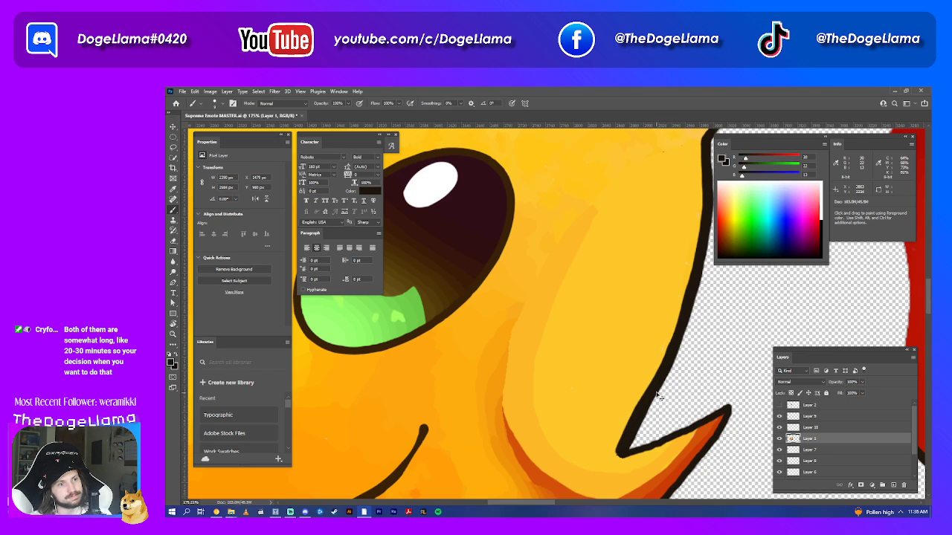
key("ctrl+z")
left_click_drag(662, 365, 620, 452)
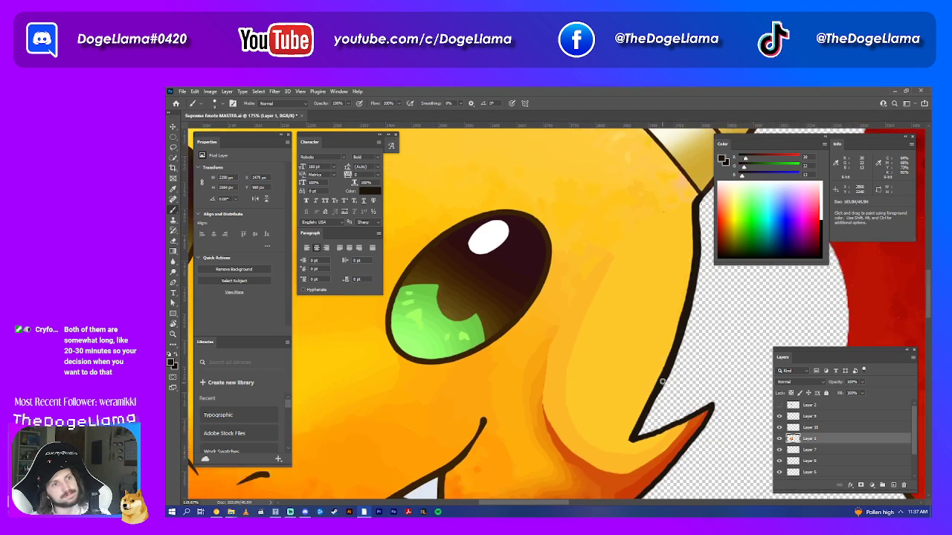
scroll(662, 369, "down", 5)
scroll(663, 368, "right", 1)
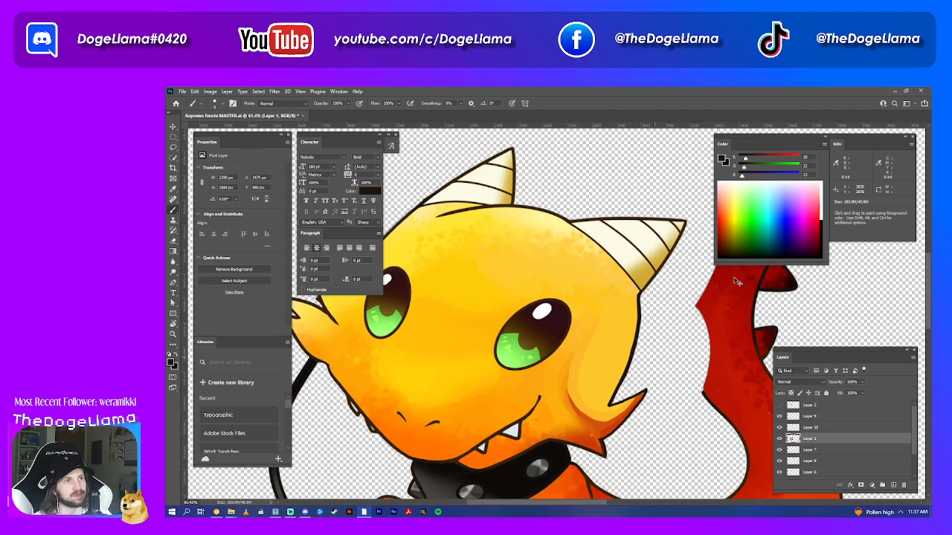
scroll(583, 280, "up", 1)
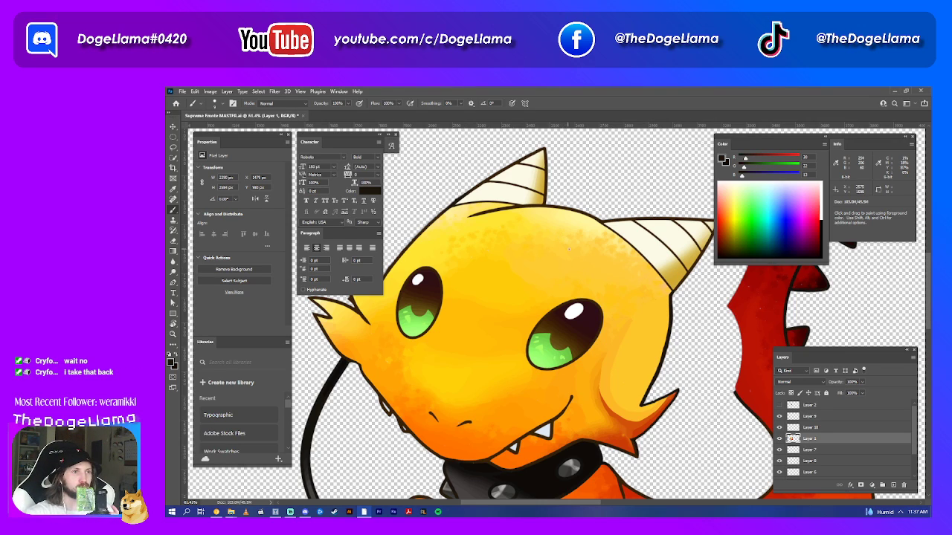
- Zoom in on the dragon's eye and jaw spike and pick the Eraser tool
scroll(670, 371, "up", 2)
scroll(669, 372, "up", 1)
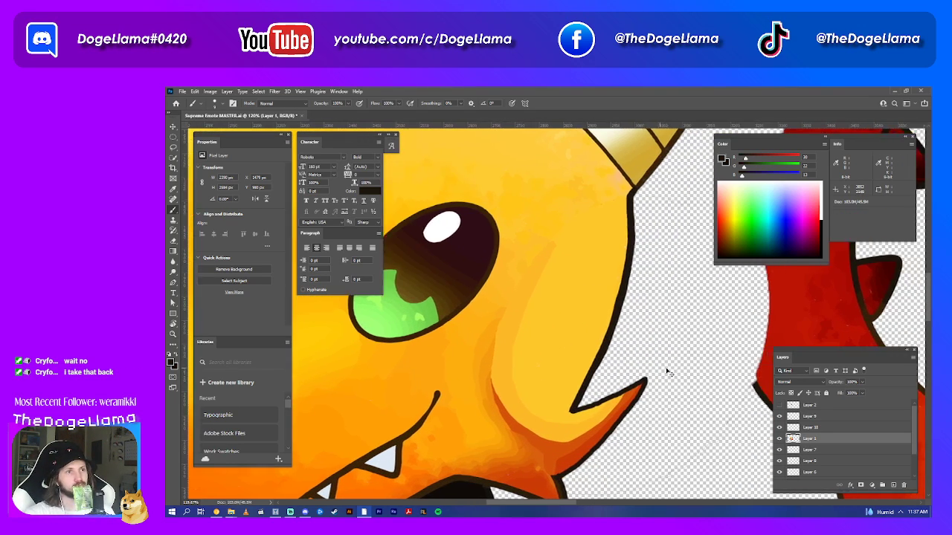
scroll(663, 364, "up", 1)
scroll(663, 364, "up", 1)
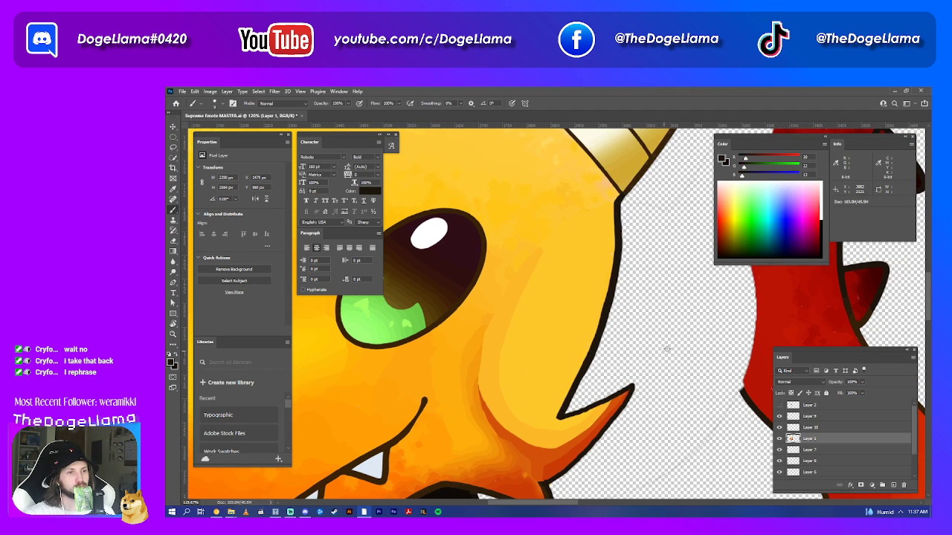
scroll(665, 353, "up", 1)
scroll(666, 348, "up", 1)
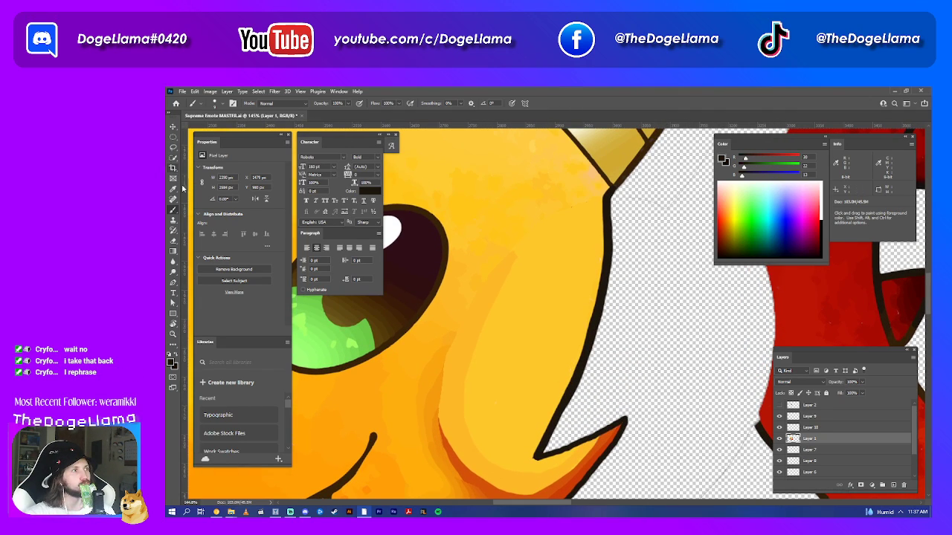
left_click(173, 241)
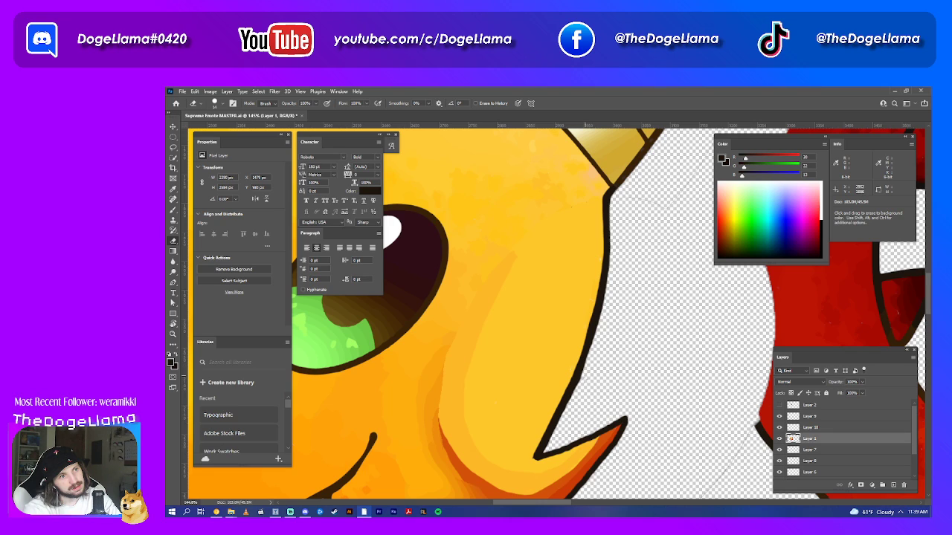
scroll(582, 382, "down", 3)
scroll(588, 342, "down", 3)
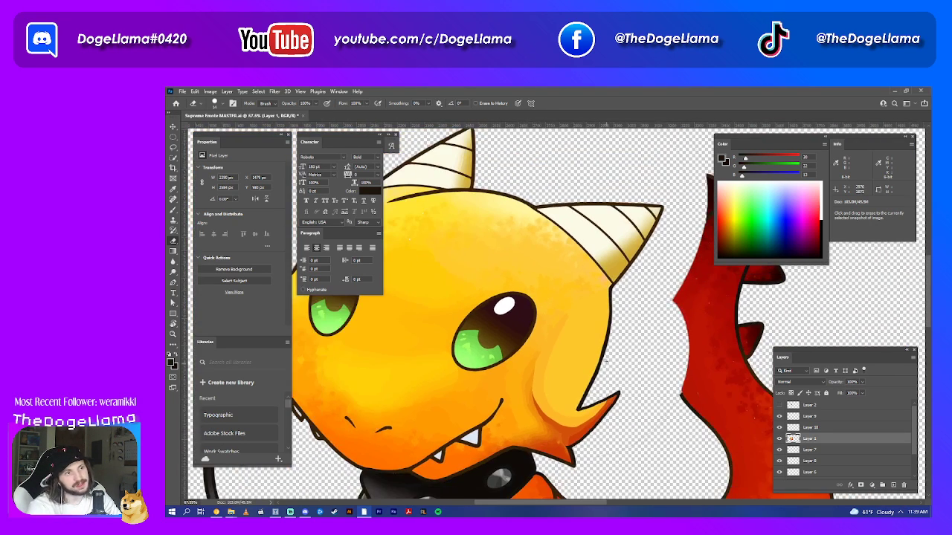
scroll(591, 305, "down", 2)
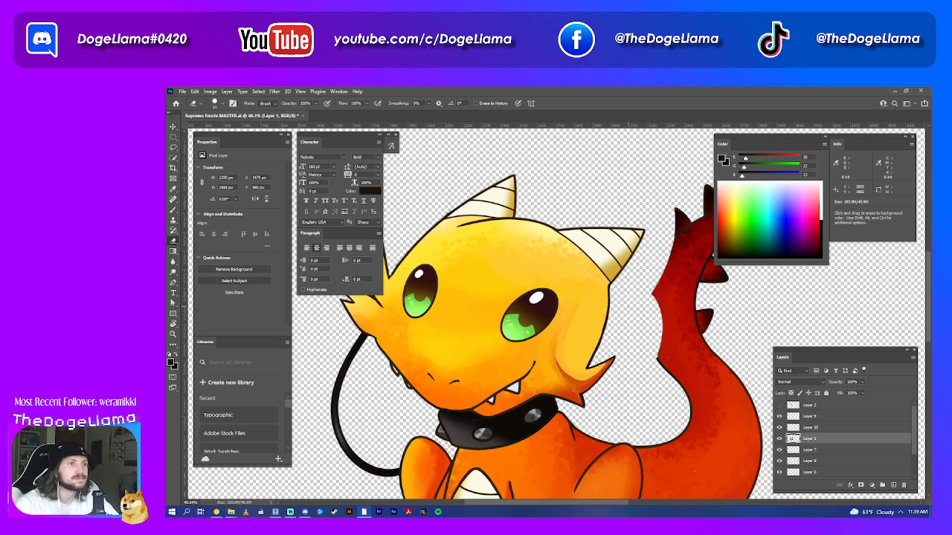
scroll(579, 347, "up", 3)
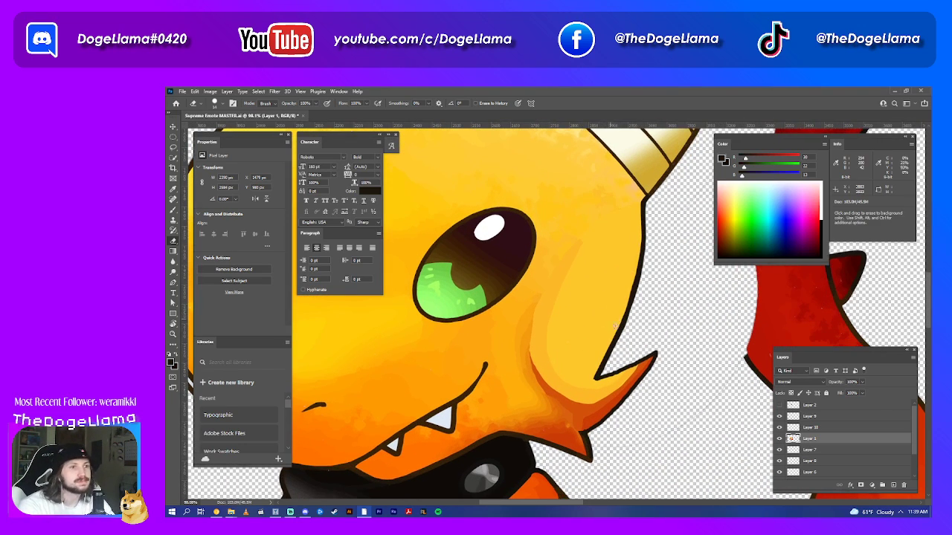
scroll(632, 319, "up", 2)
scroll(632, 320, "up", 2)
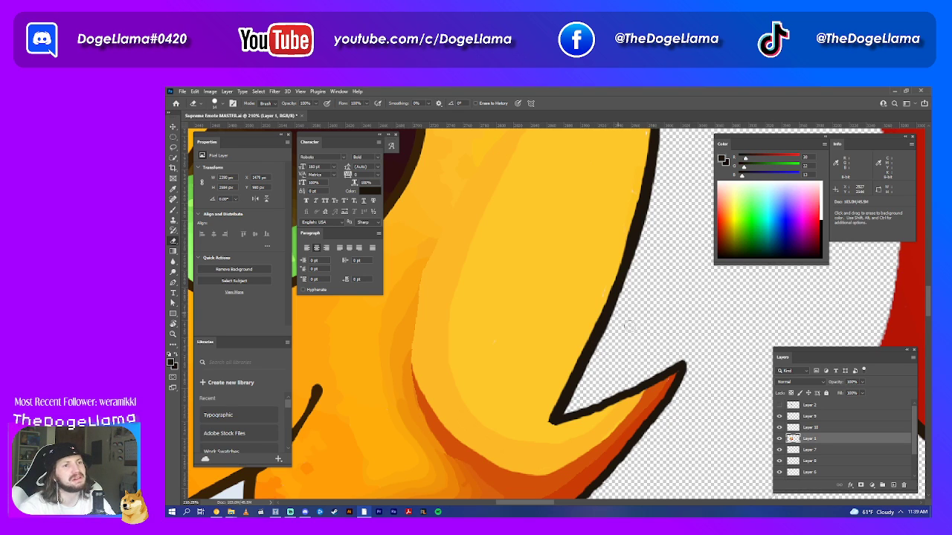
scroll(617, 369, "down", 3)
scroll(595, 368, "down", 2)
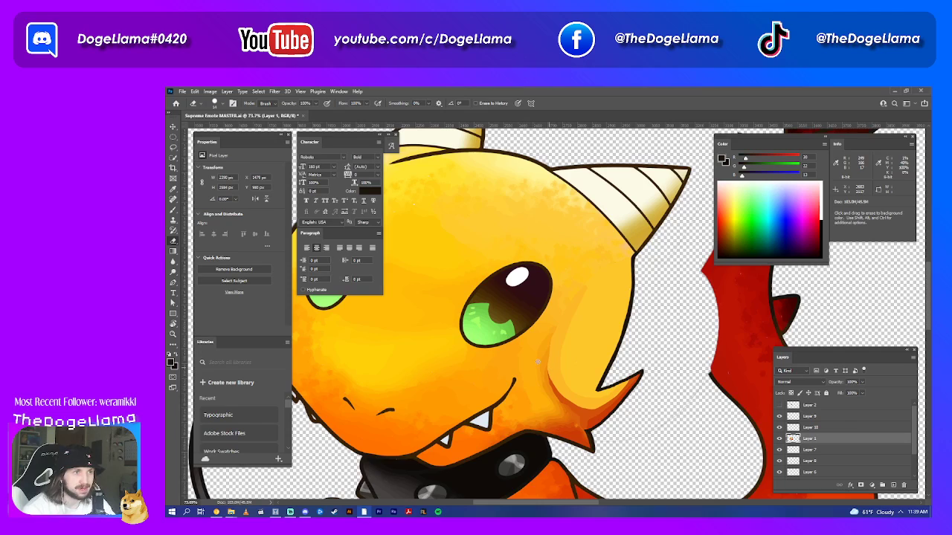
scroll(547, 368, "up", 1)
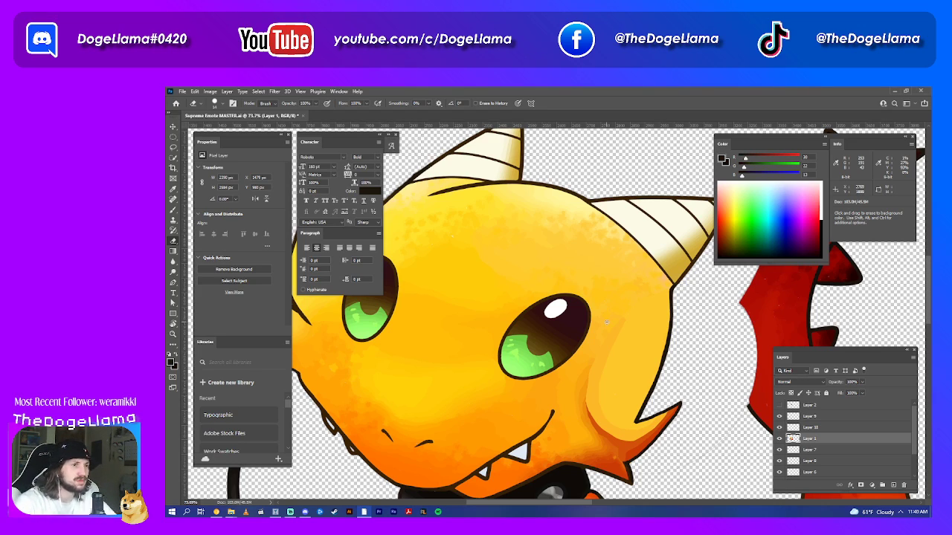
scroll(565, 357, "down", 4)
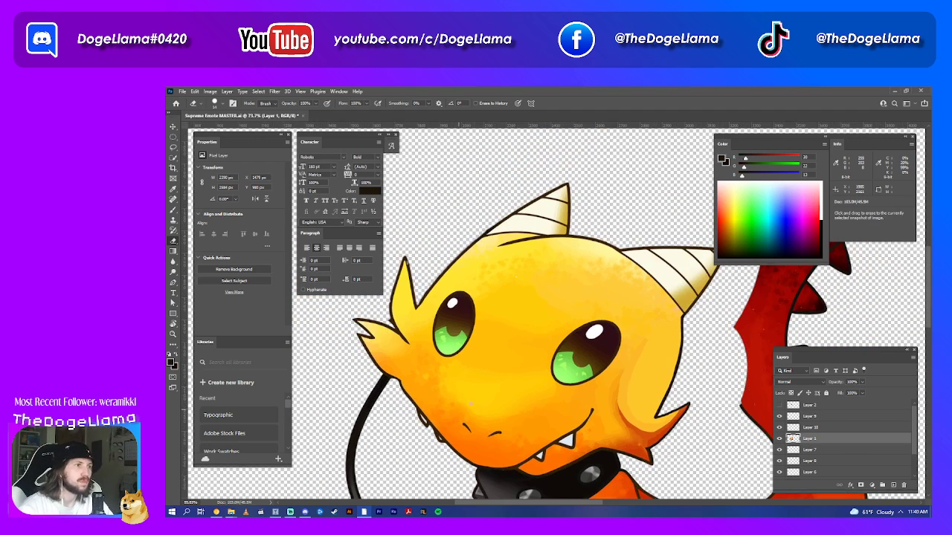
scroll(565, 343, "left", 1)
scroll(565, 342, "left", 1)
scroll(565, 342, "left", 1)
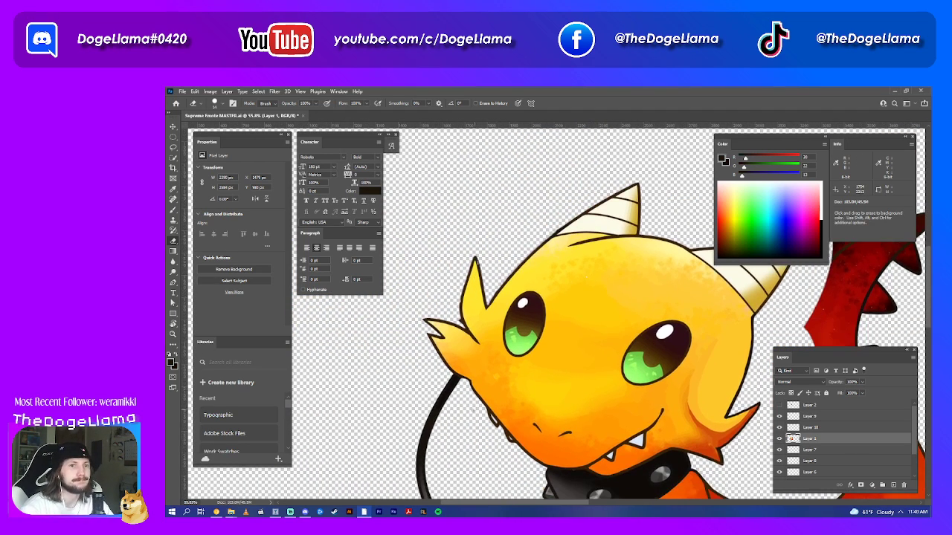
scroll(595, 313, "down", 2)
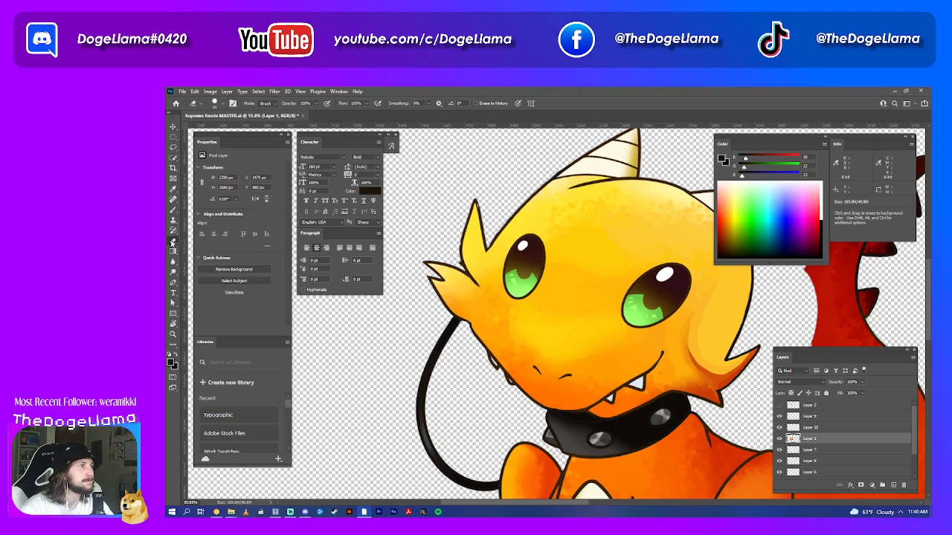
scroll(407, 329, "up", 3)
scroll(407, 329, "up", 1)
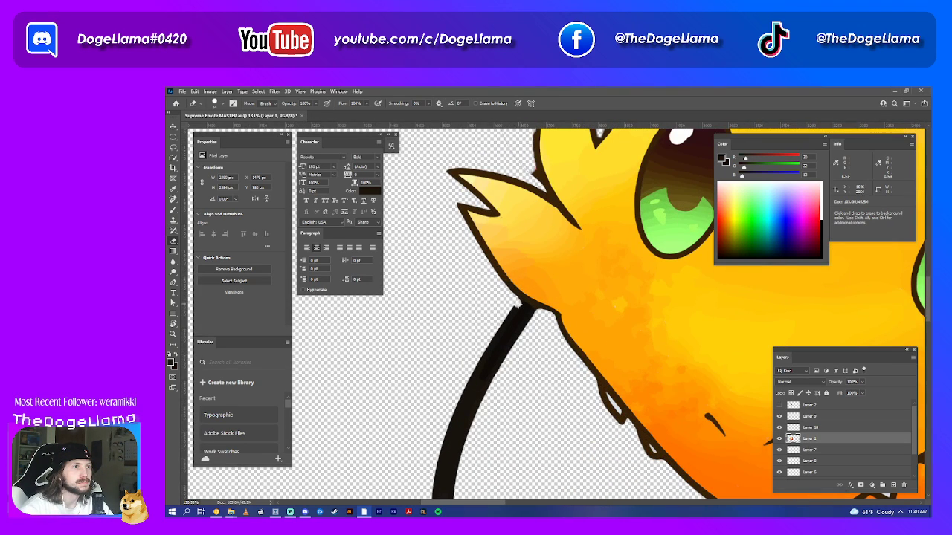
- Erase a bit of cheek outline and trim back the end of the stray curved line
left_click_drag(520, 305, 535, 312)
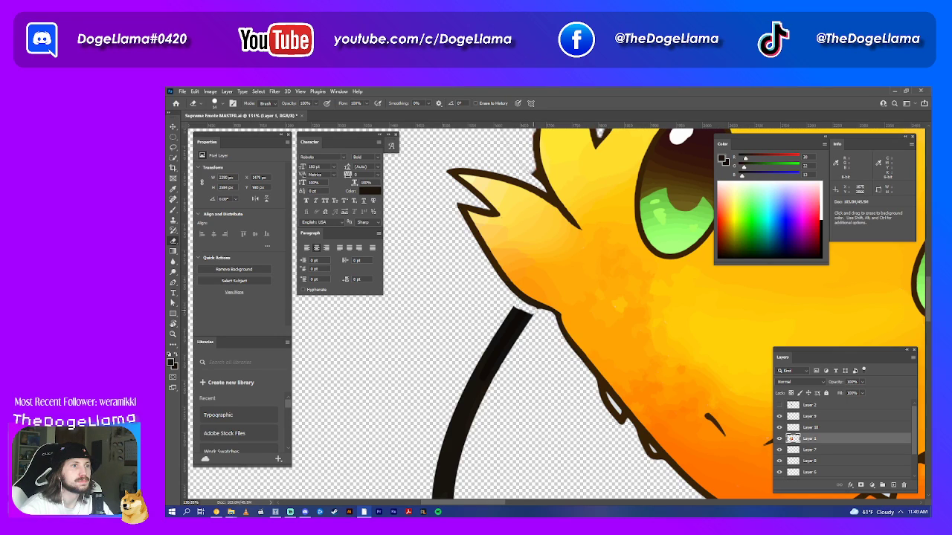
scroll(506, 320, "down", 3)
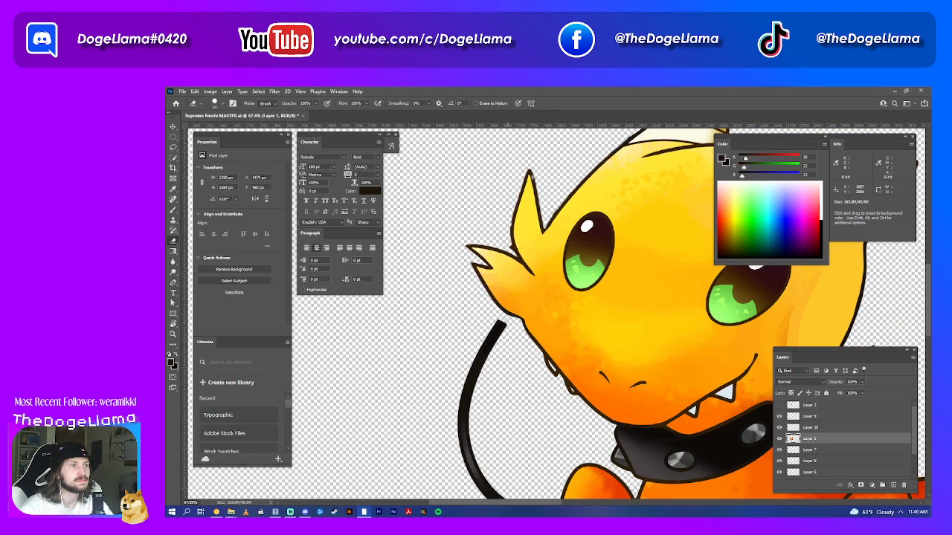
scroll(552, 334, "down", 2)
scroll(552, 335, "down", 2)
scroll(551, 432, "up", 4)
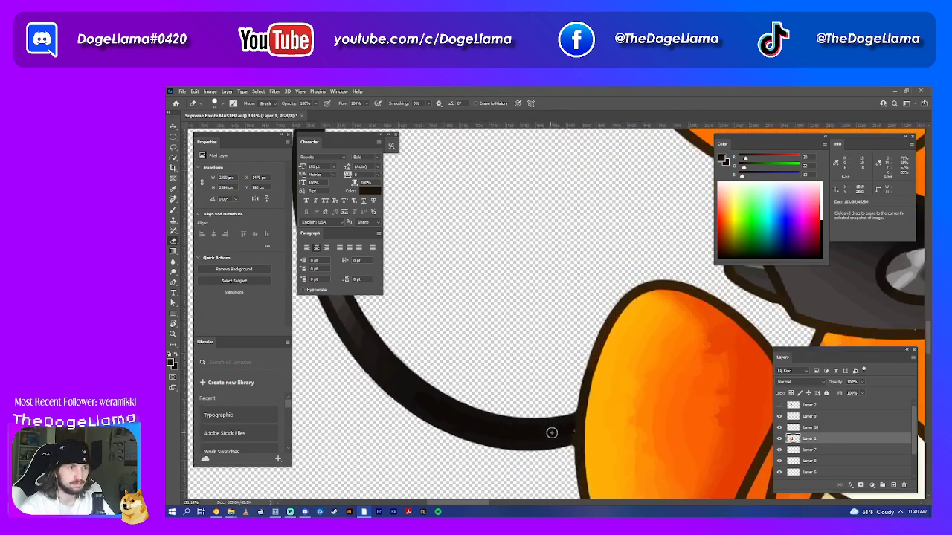
scroll(554, 424, "down", 1)
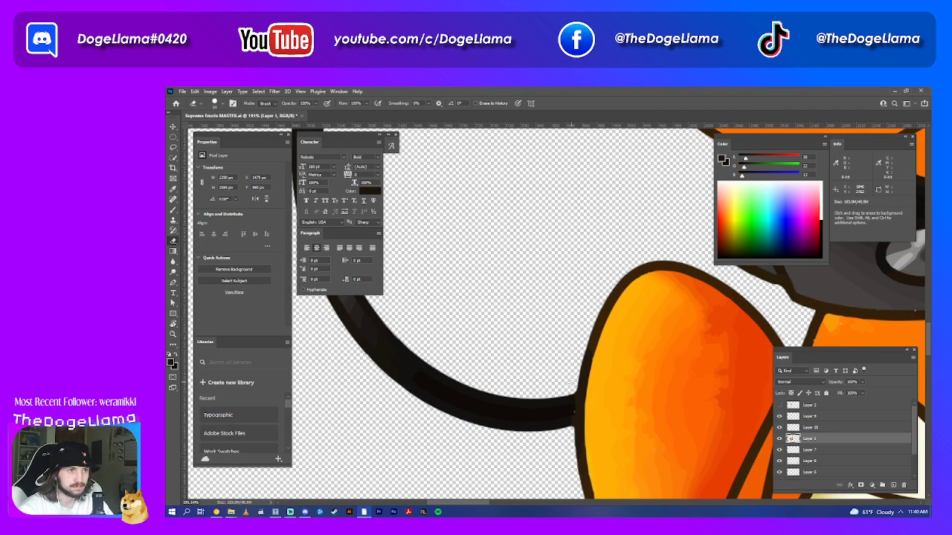
left_click_drag(571, 387, 569, 428)
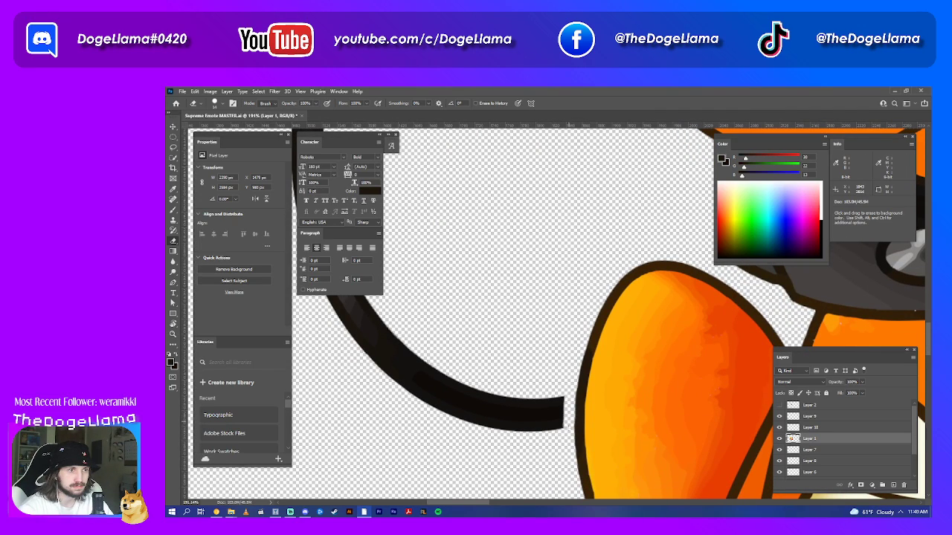
left_click_drag(557, 390, 559, 428)
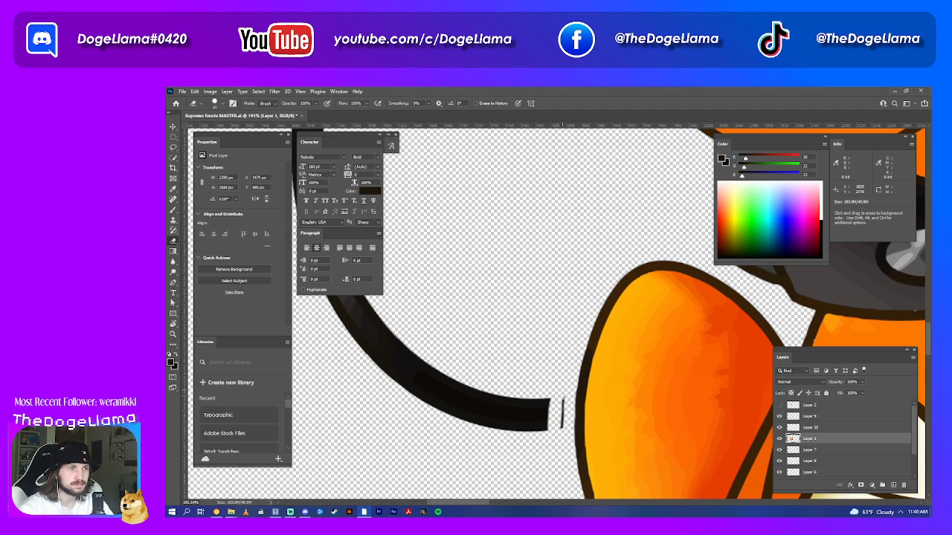
left_click_drag(562, 394, 562, 428)
- Shorten the line's tip, then erase what remains of it with the eraser at size 40
scroll(542, 404, "down", 1)
scroll(542, 404, "down", 2)
scroll(541, 406, "down", 1)
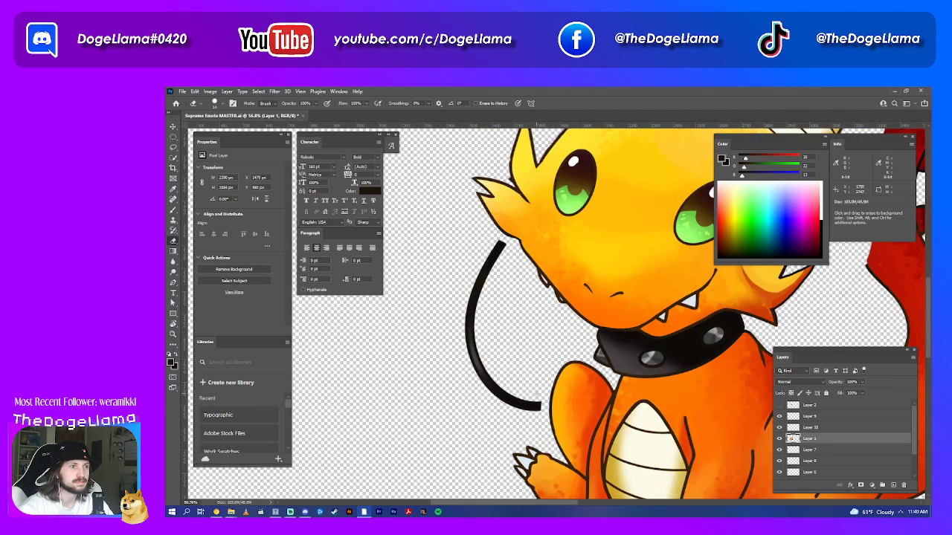
left_click_drag(539, 411, 528, 400)
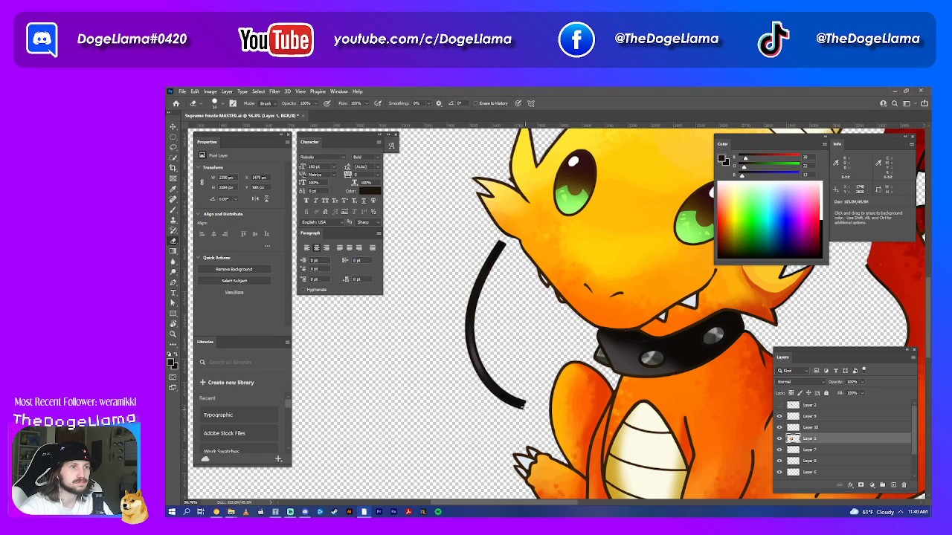
left_click(218, 104)
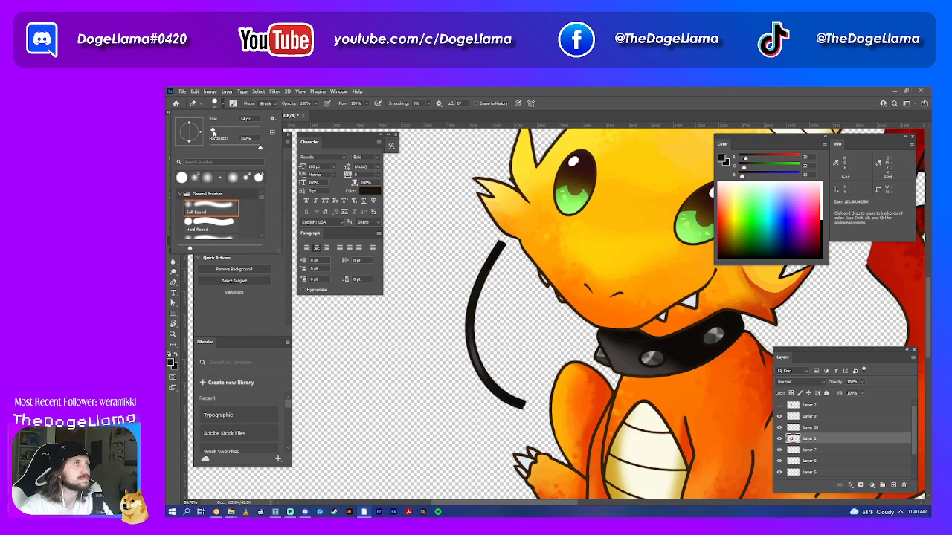
left_click_drag(213, 131, 212, 131)
left_click(525, 407)
mouse_move(528, 408)
left_mouse_down()
mouse_move(489, 384)
mouse_move(469, 346)
mouse_move(477, 289)
mouse_move(501, 243)
left_mouse_up()
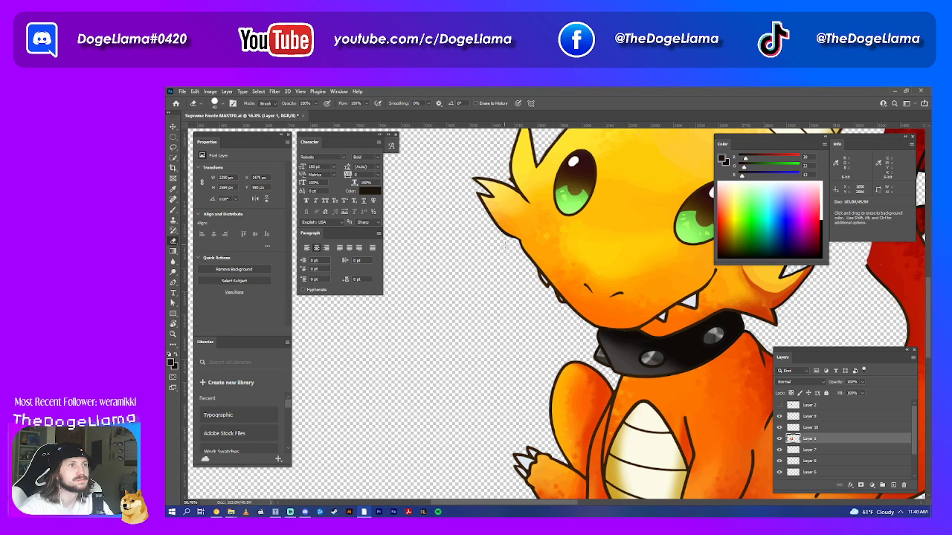
- Zoom in on the dragon's red tail and switch to the Brush tool
scroll(494, 275, "down", 2)
scroll(483, 305, "down", 2)
scroll(474, 333, "down", 1)
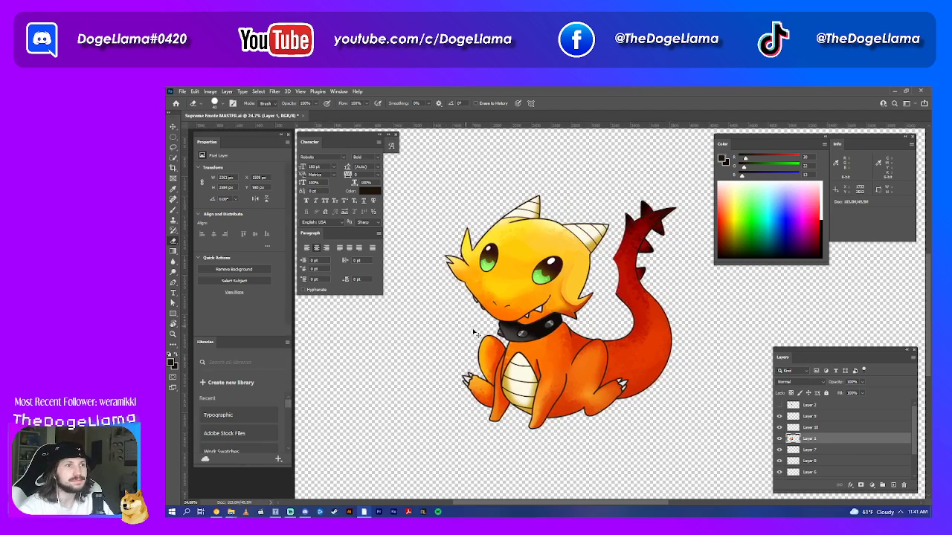
scroll(623, 256, "up", 2)
scroll(623, 257, "up", 1)
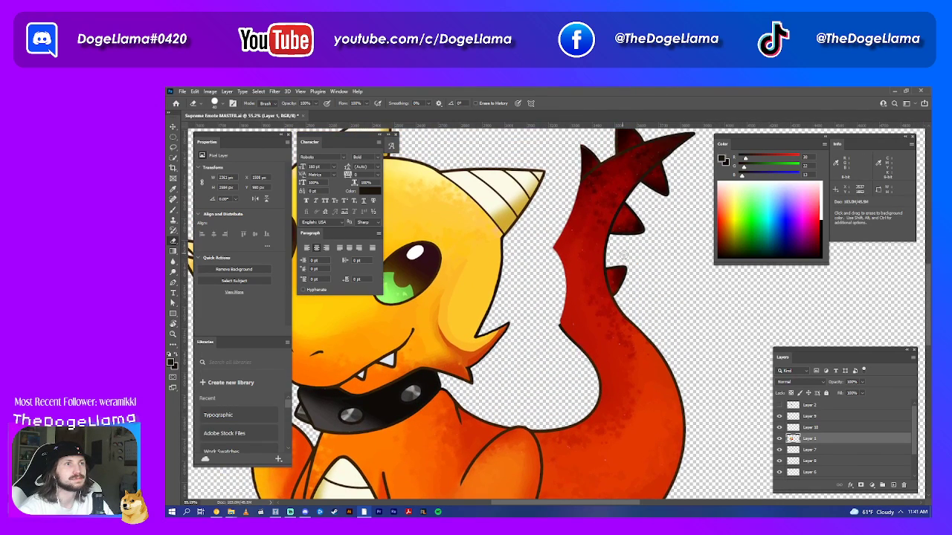
scroll(623, 256, "up", 2)
scroll(609, 241, "right", 2)
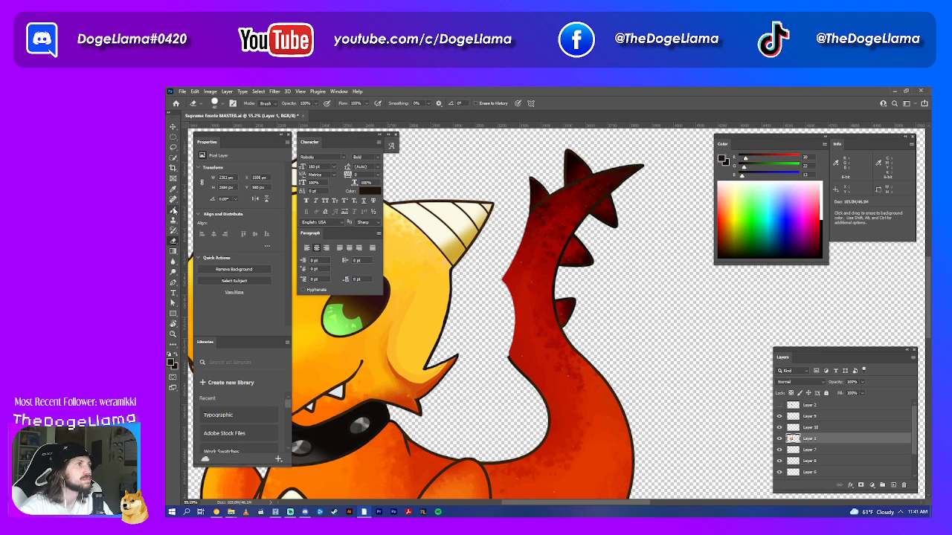
left_click(173, 211)
scroll(359, 286, "up", 1)
scroll(359, 286, "up", 1)
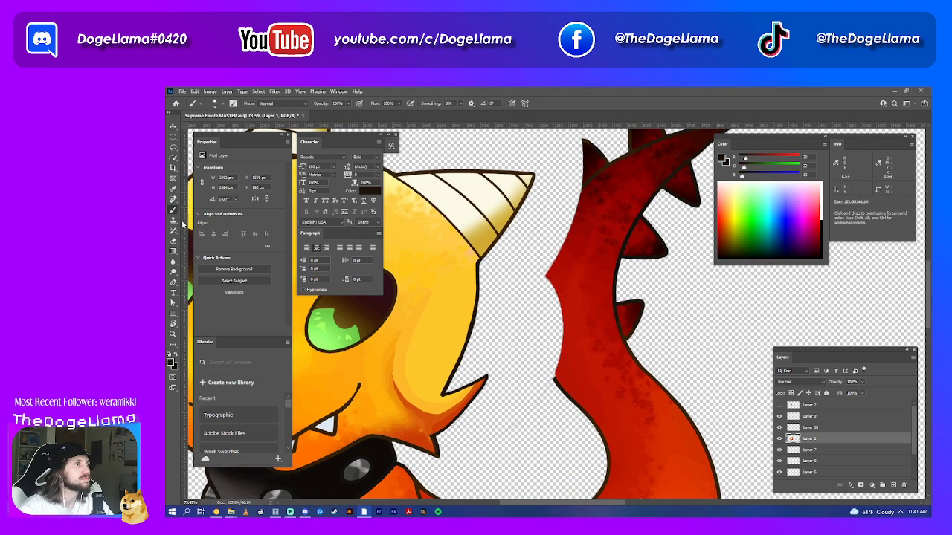
- Sample the dark colour from the tail and try a long outline stroke, then undo it
left_click(173, 189)
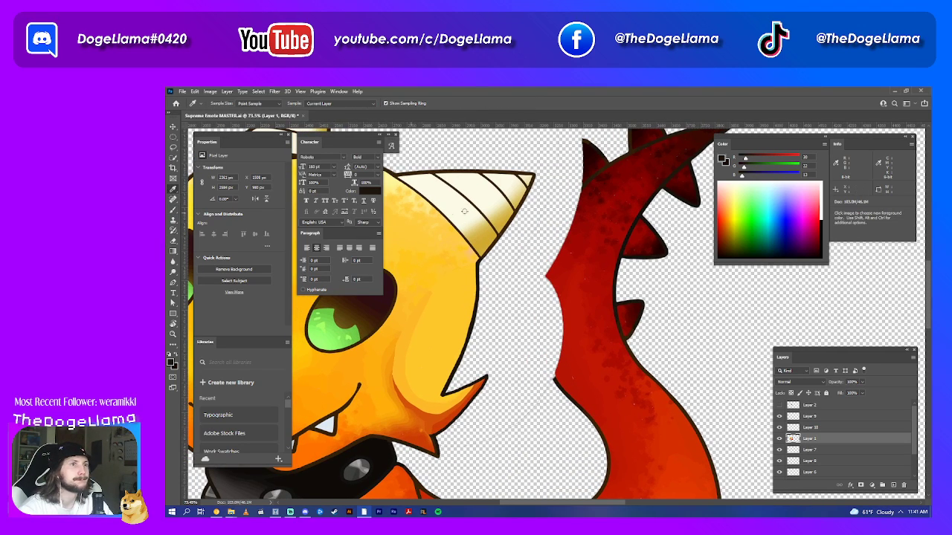
left_click(585, 183)
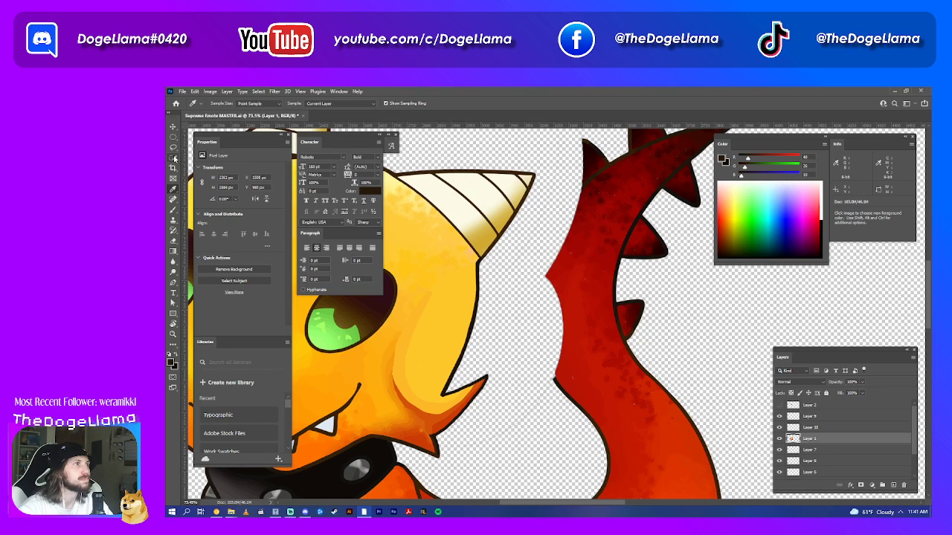
left_click(173, 210)
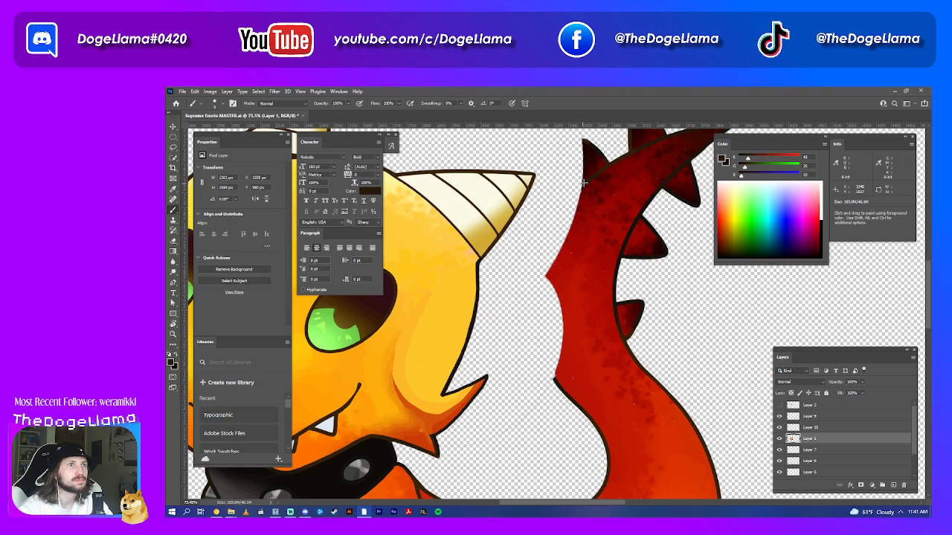
mouse_move(572, 196)
left_mouse_down()
mouse_move(537, 287)
mouse_move(554, 381)
left_mouse_up()
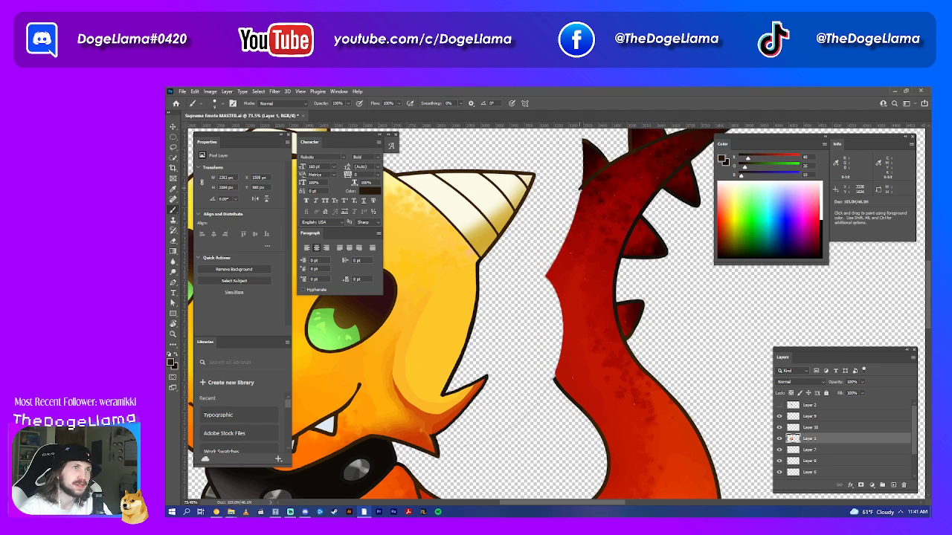
mouse_move(562, 211)
left_mouse_down()
mouse_move(541, 263)
mouse_move(534, 351)
mouse_move(553, 379)
left_mouse_up()
key("ctrl+z")
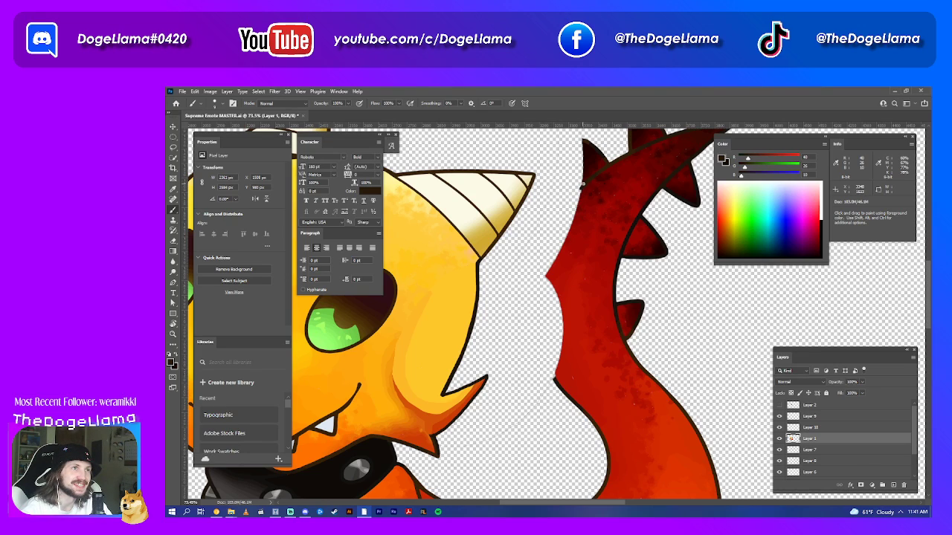
- Redraw the tail's left-edge outline in short strokes, undoing shaky sections and touching up the top
left_click_drag(565, 207, 542, 307)
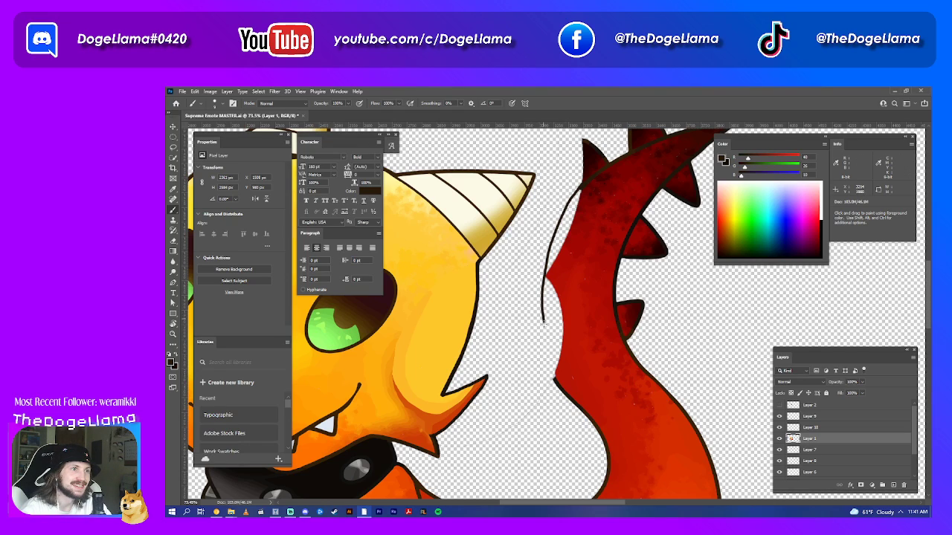
left_click_drag(543, 322, 551, 379)
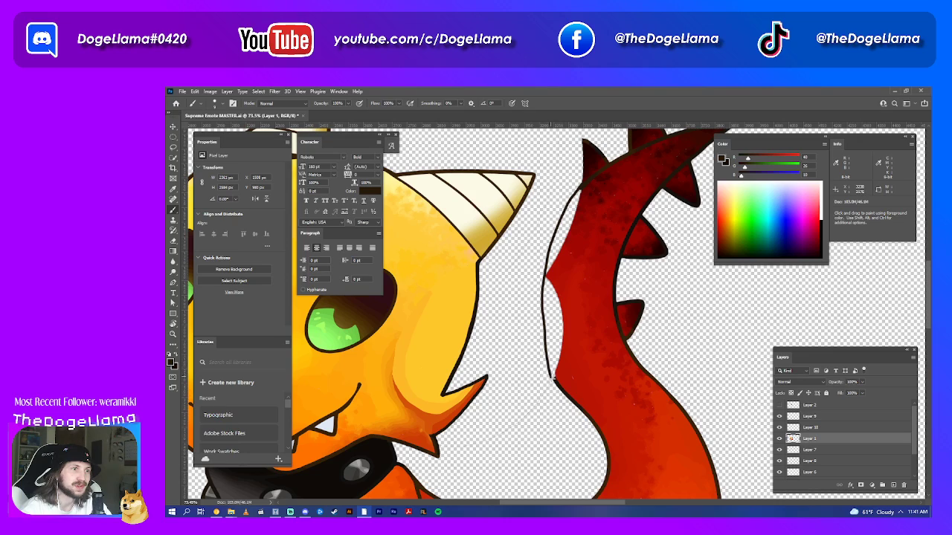
key("ctrl+z")
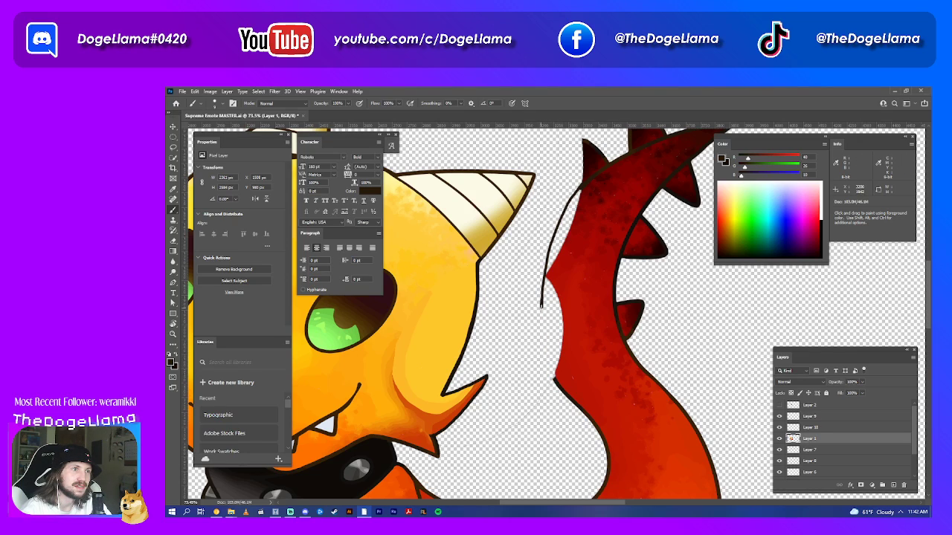
left_click_drag(543, 334, 545, 361)
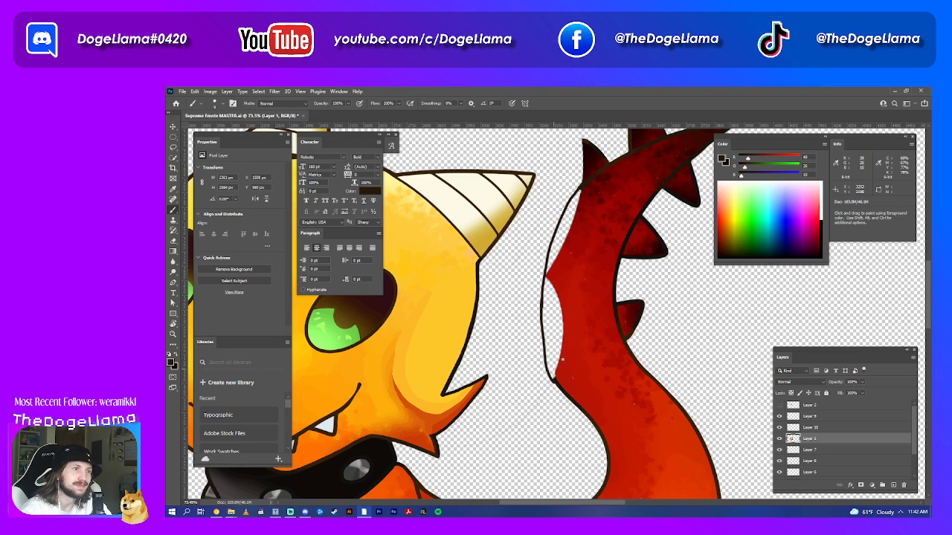
key("ctrl+z")
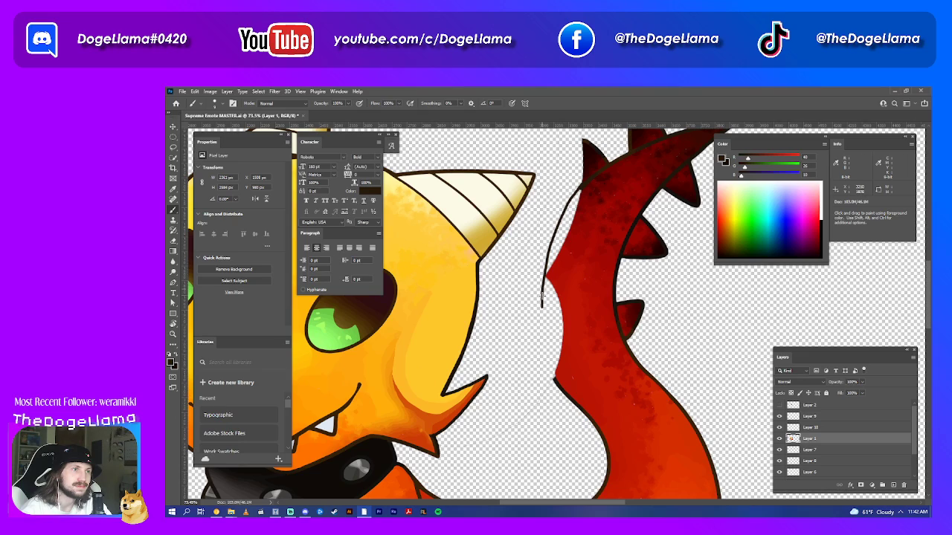
left_click_drag(542, 291, 543, 343)
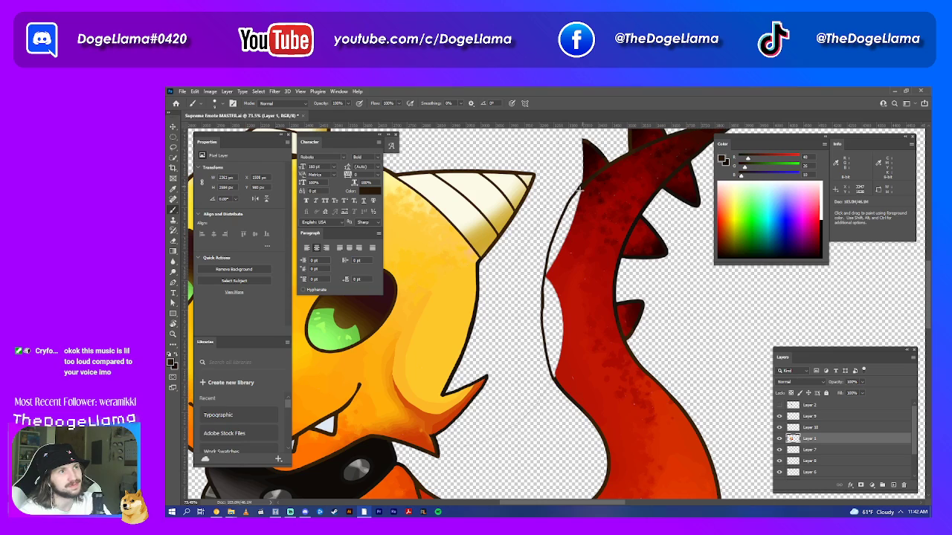
left_click_drag(580, 189, 577, 191)
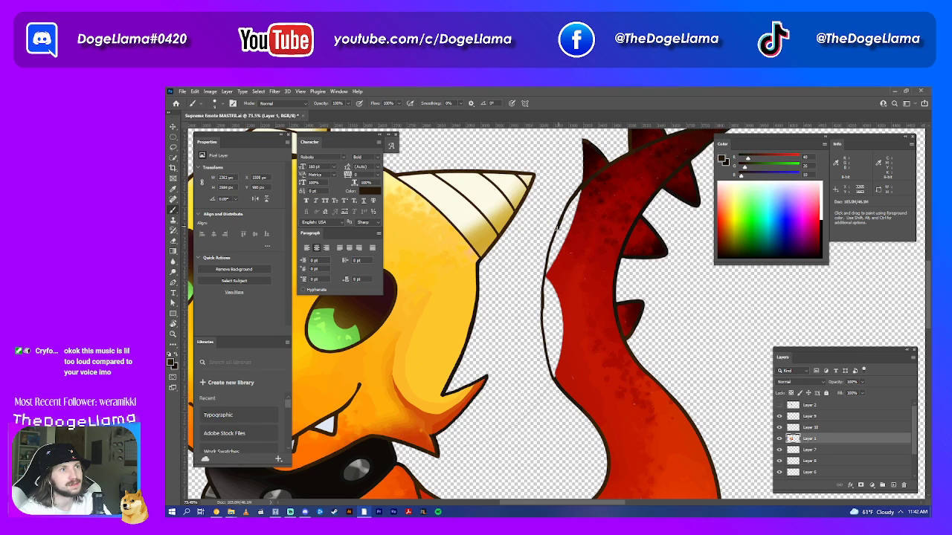
left_click_drag(547, 256, 545, 335)
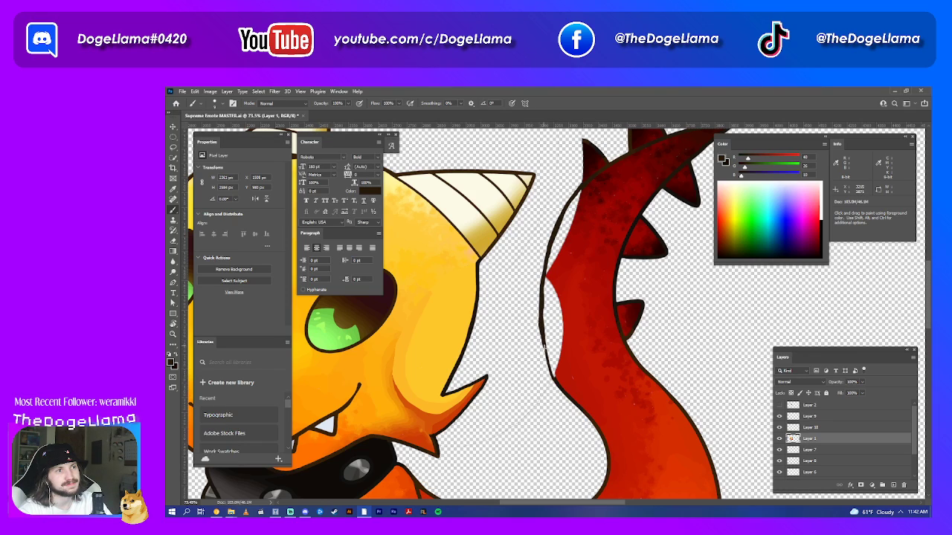
left_click_drag(549, 366, 554, 381)
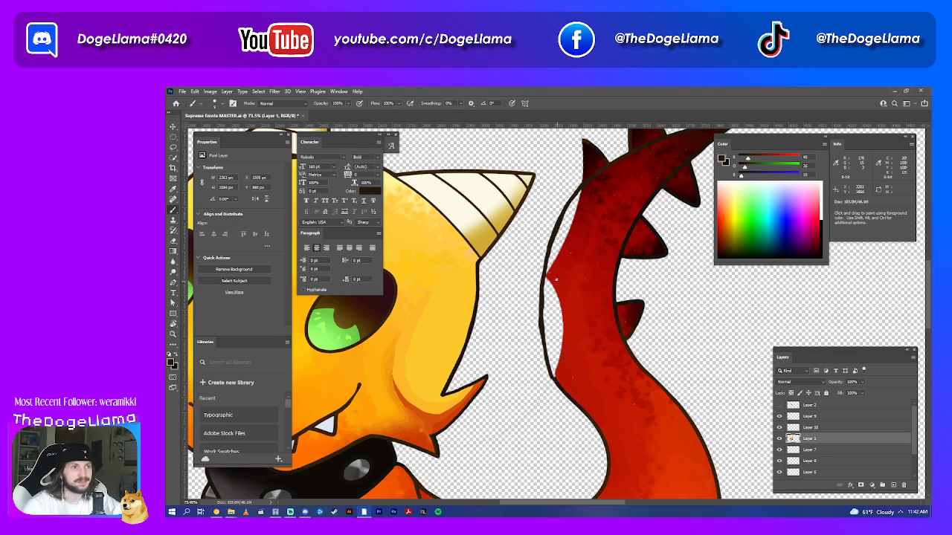
- Zoom out to the whole dragon and bring up the save dialog named 'Supreme Emote MASTER'
scroll(579, 279, "down", 1)
scroll(579, 279, "down", 1)
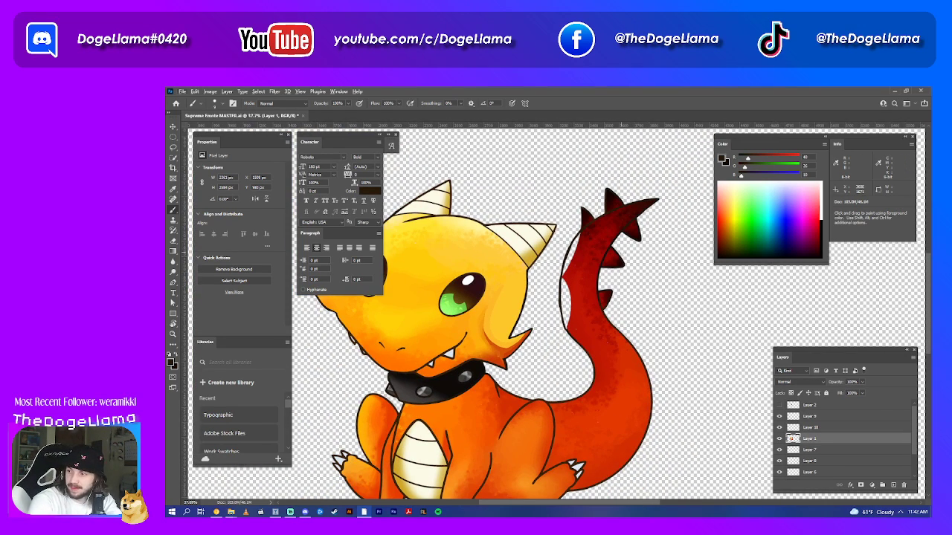
key("super")
key("super")
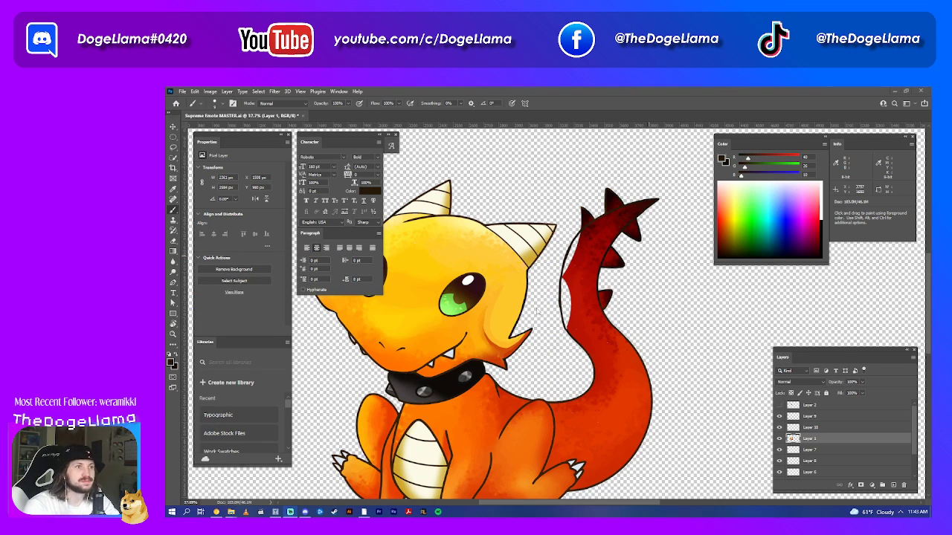
scroll(554, 330, "down", 1)
scroll(580, 348, "left", 2)
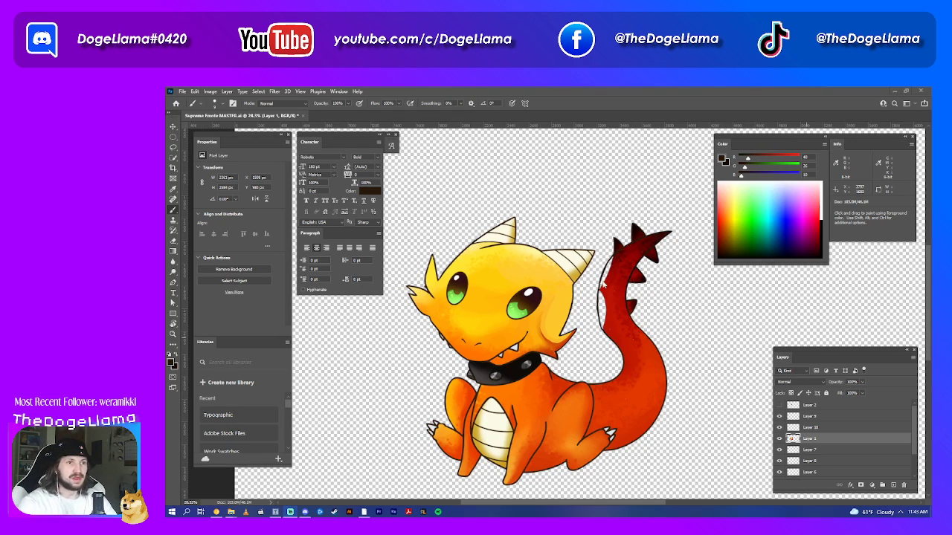
scroll(628, 330, "down", 3)
scroll(608, 296, "down", 3)
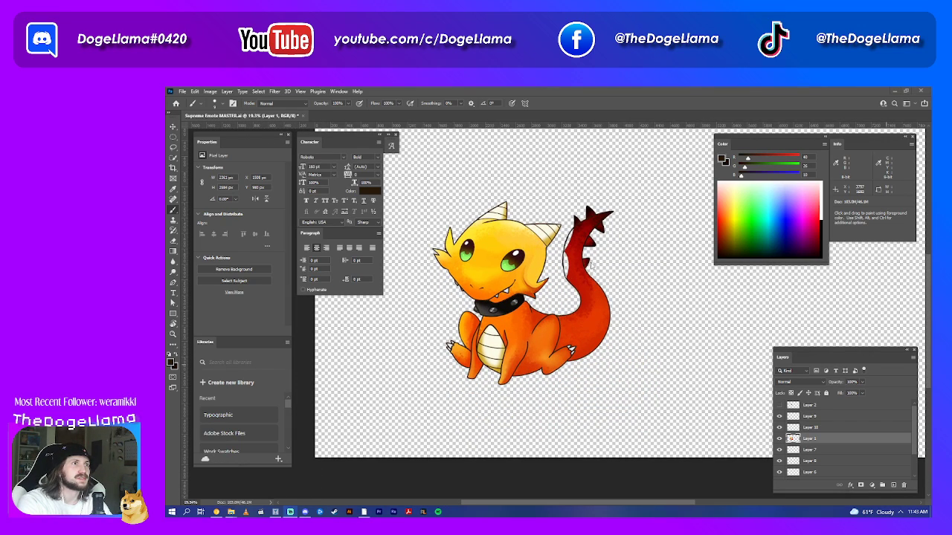
scroll(534, 269, "up", 3)
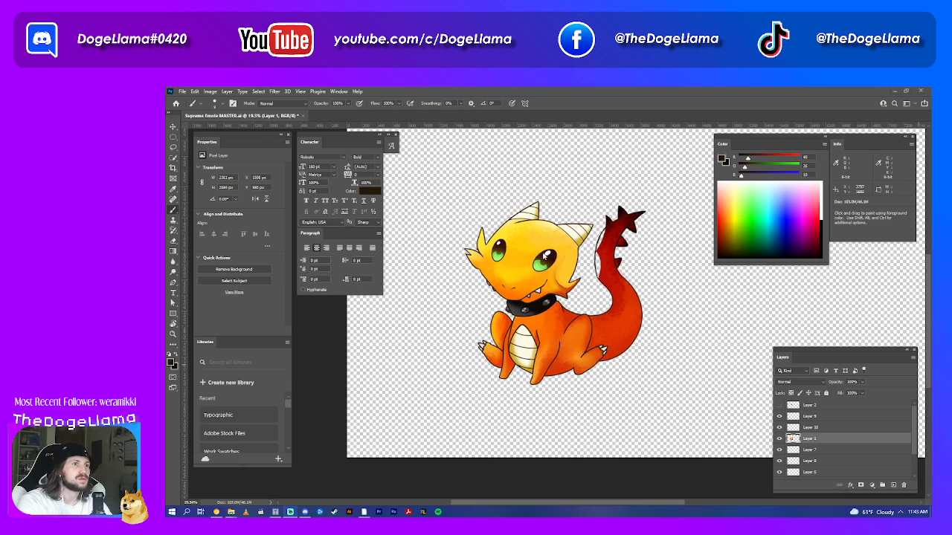
scroll(543, 264, "left", 2)
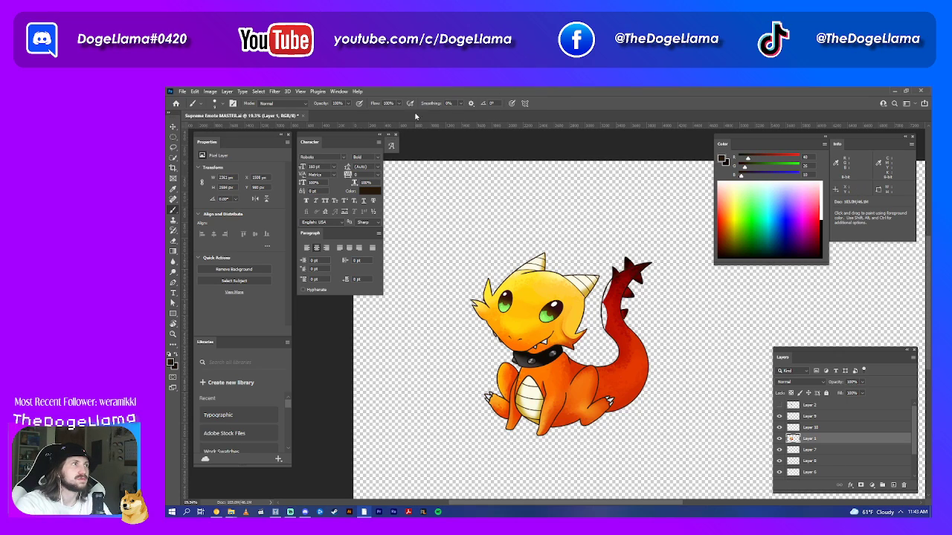
key("ctrl+s")
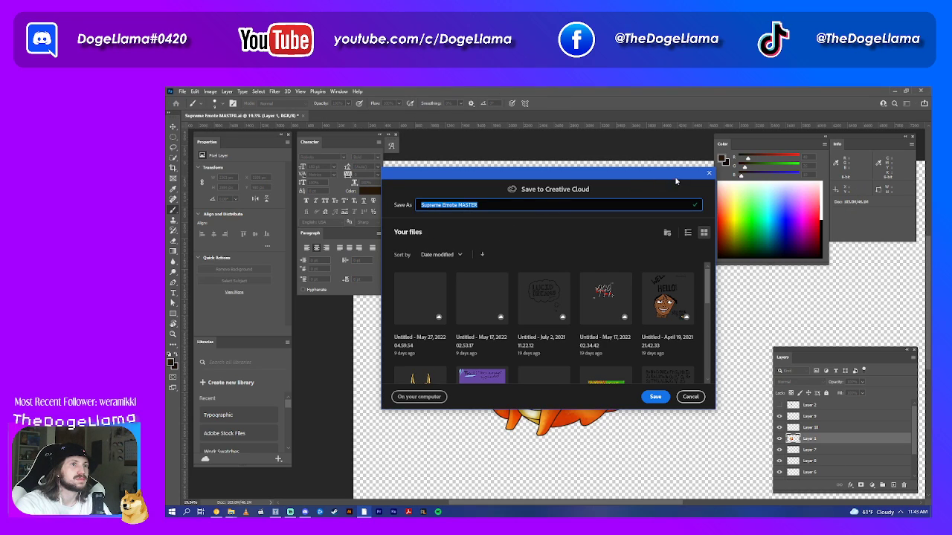
- Save the emote via Save As as cloud document 'Supreme Emote MASTER', then open the Start menu
left_click(708, 173)
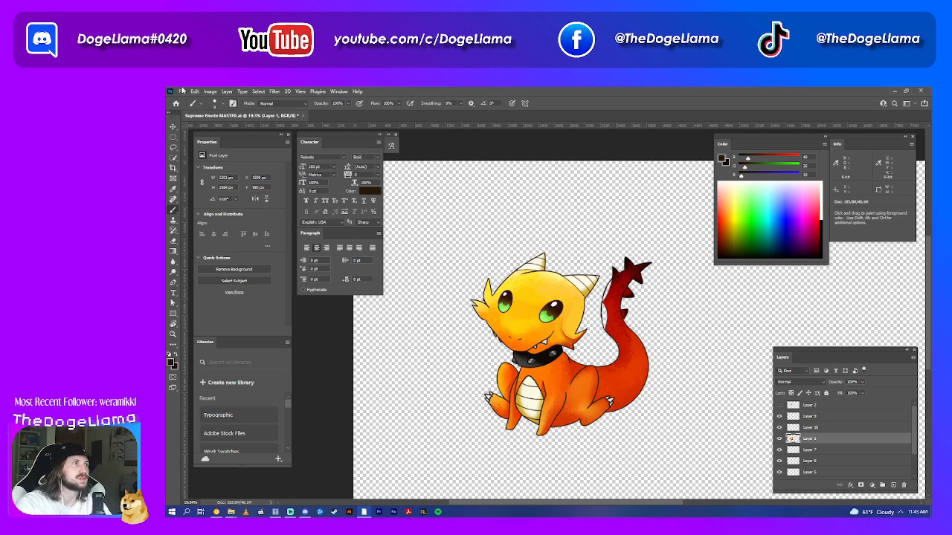
left_click(182, 90)
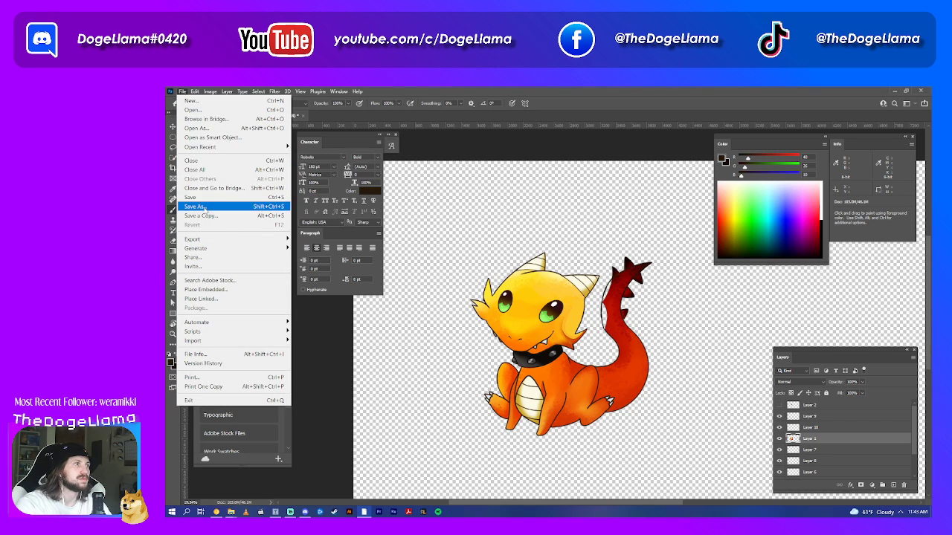
left_click(195, 206)
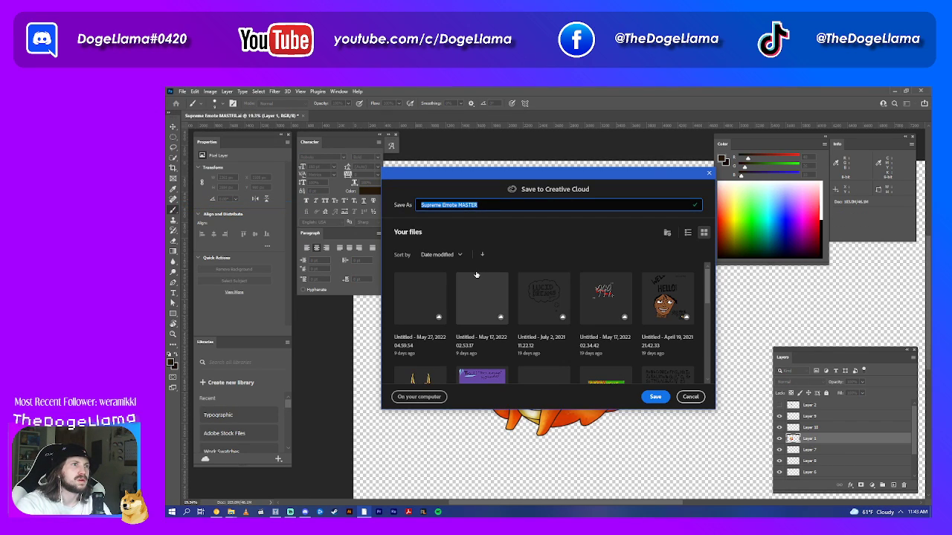
left_click(419, 396)
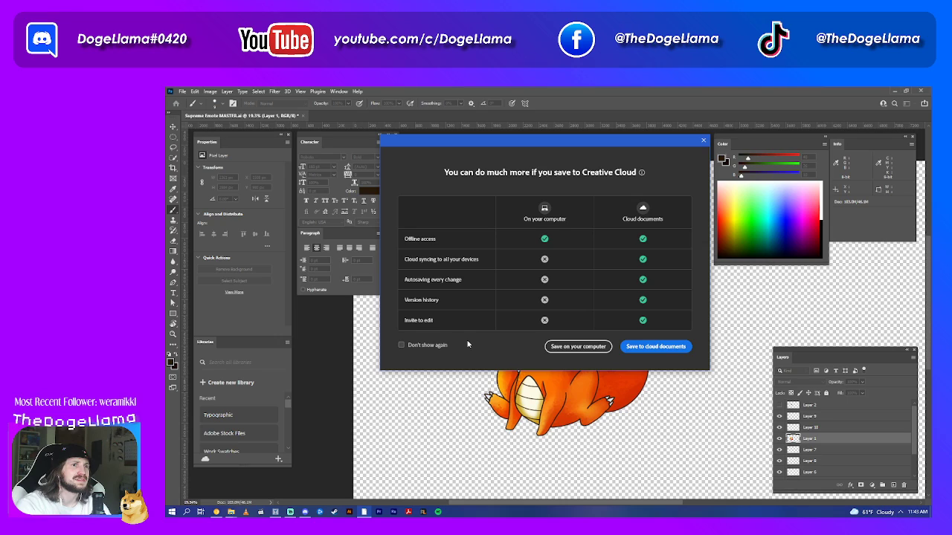
left_click(645, 347)
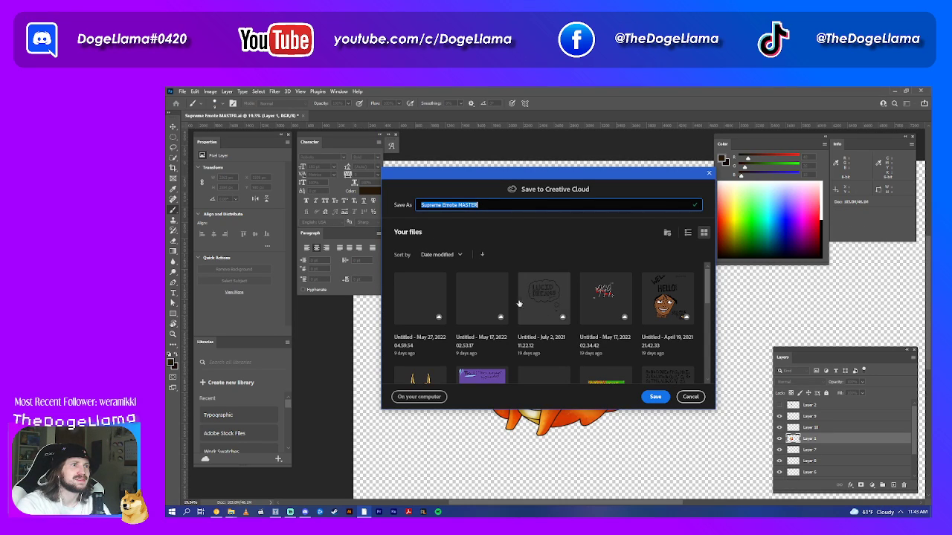
left_click(657, 398)
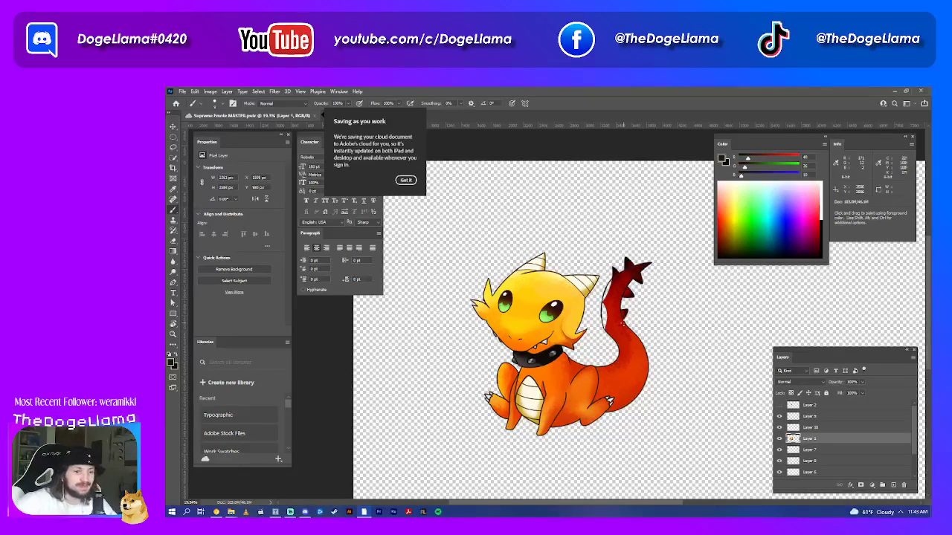
left_click(406, 180)
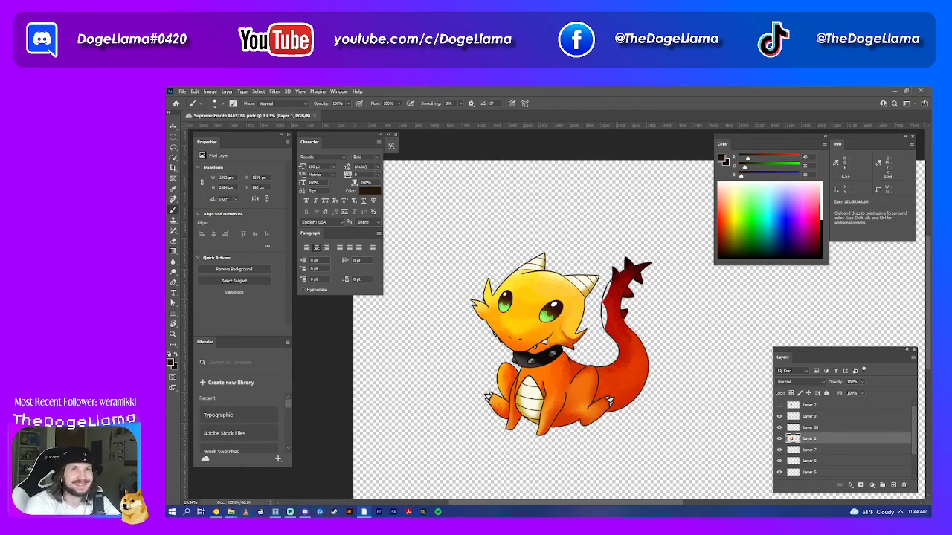
key("super")
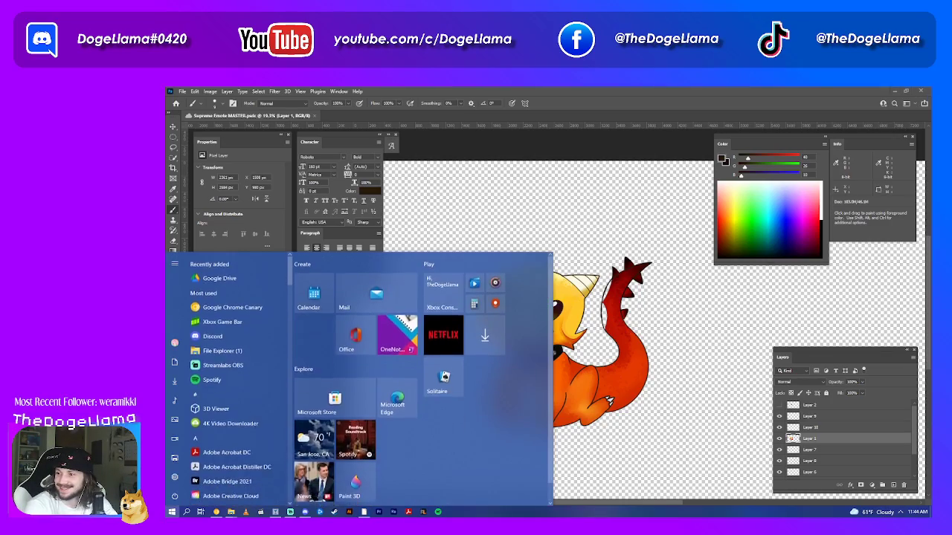